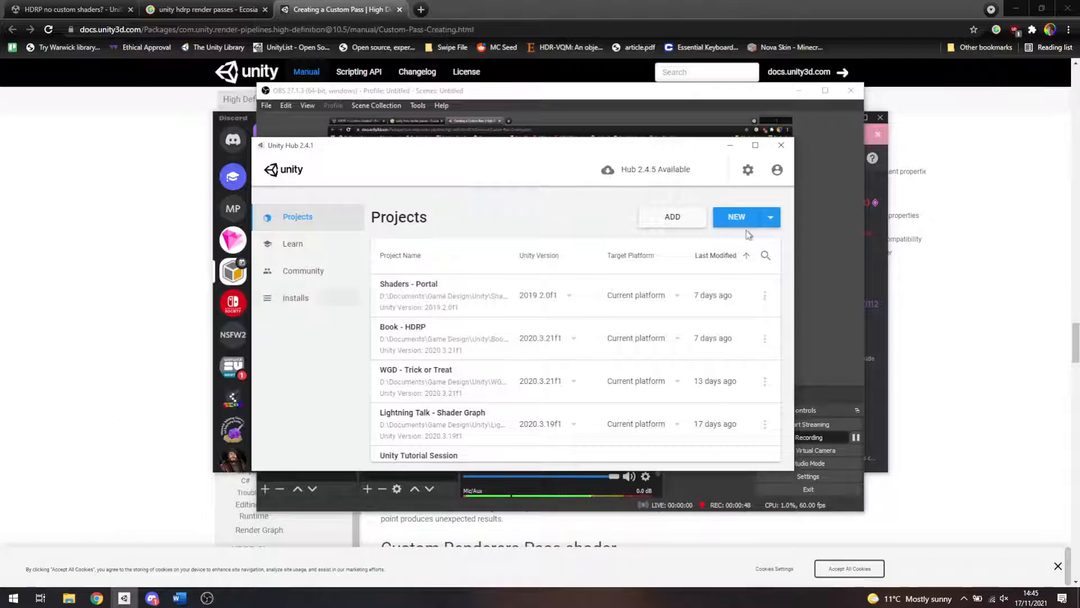
Step: Create a new project from the Universal Render Pipeline template, named Shader Graph Tutorial
{"action": "left_click", "coordinate": [737, 216]}
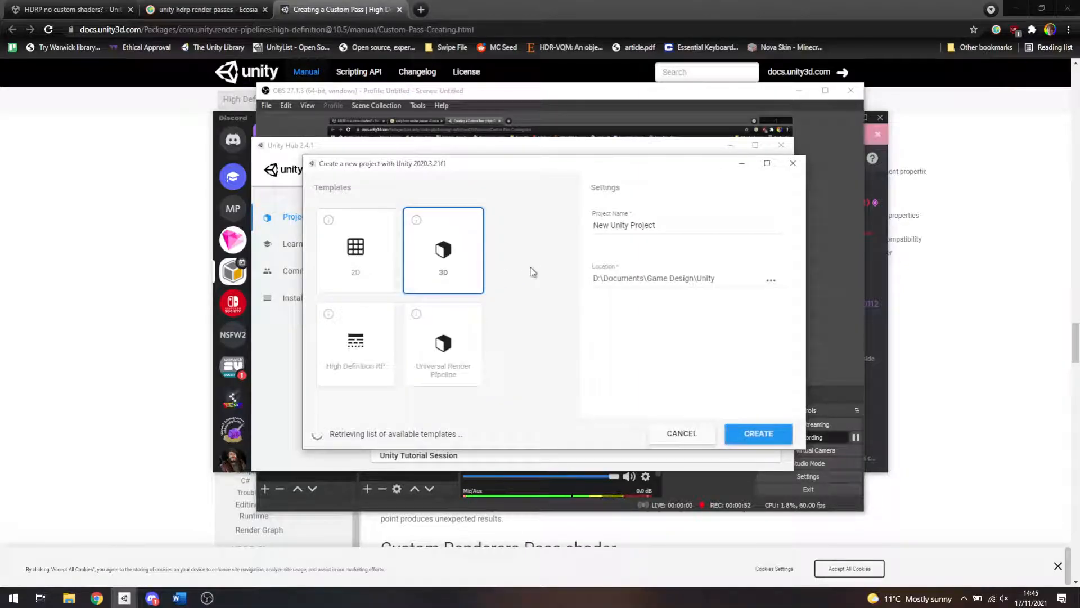
{"action": "left_click", "coordinate": [459, 361]}
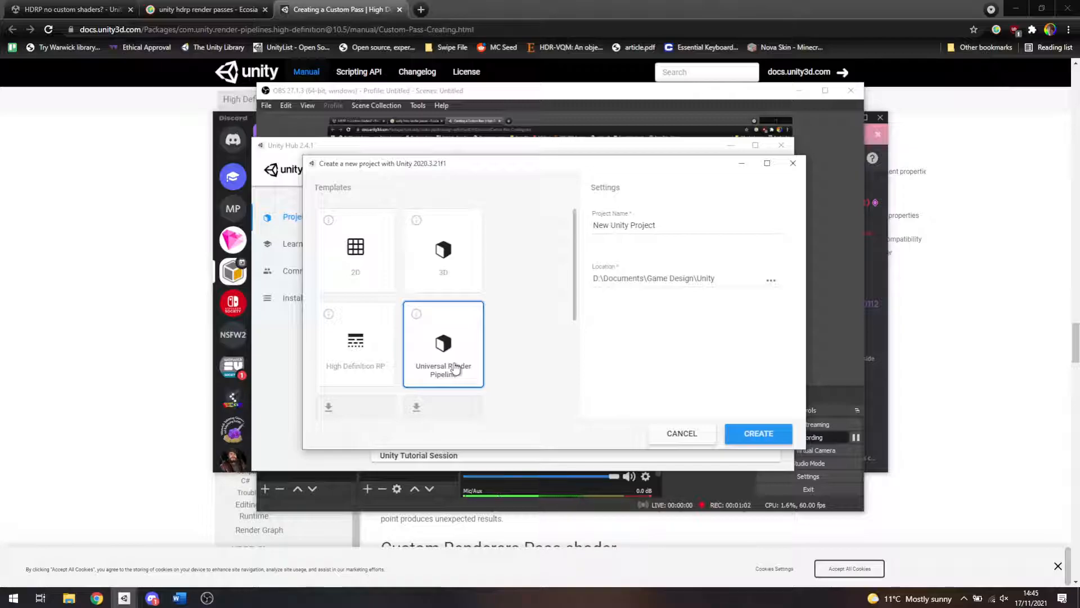
{"action": "triple_click", "coordinate": [671, 220]}
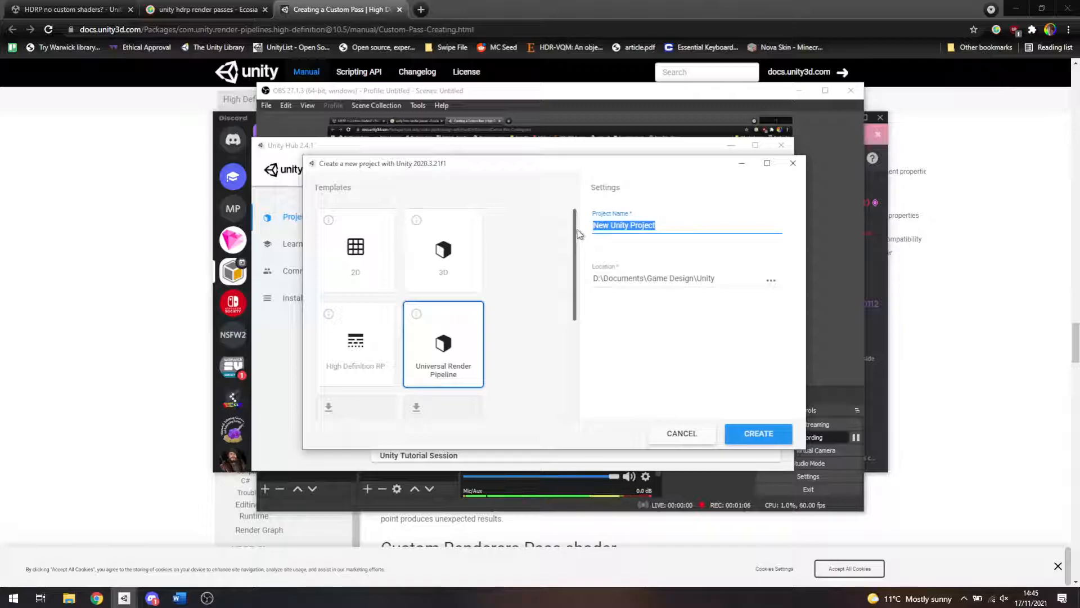
{"action": "type", "text": "shader Graph Tutorial"}
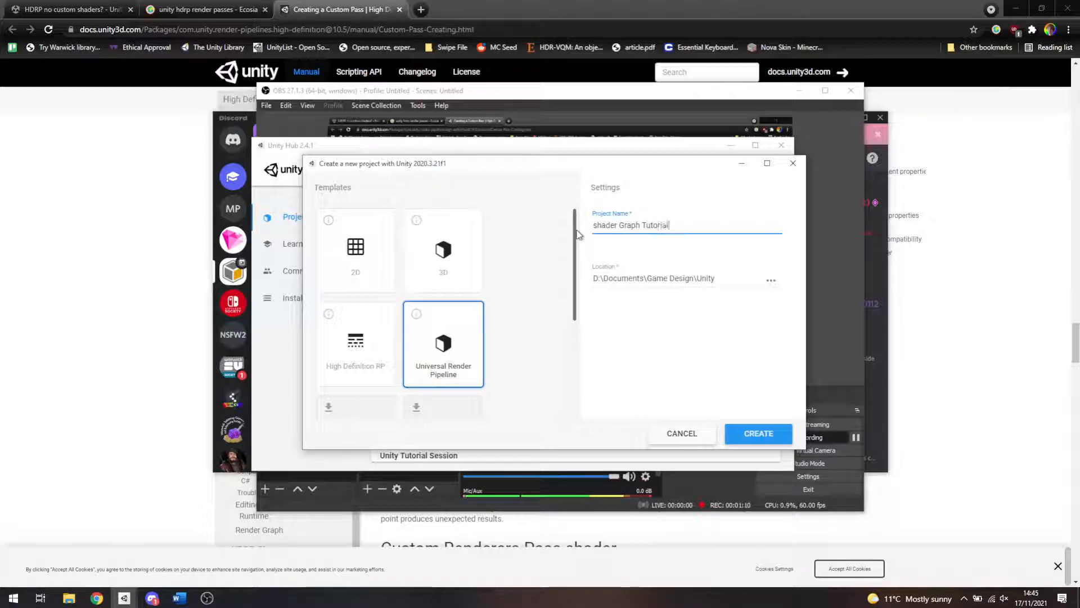
{"action": "key", "text": "Home"}
{"action": "key", "text": "Delete"}
{"action": "type", "text": "S"}
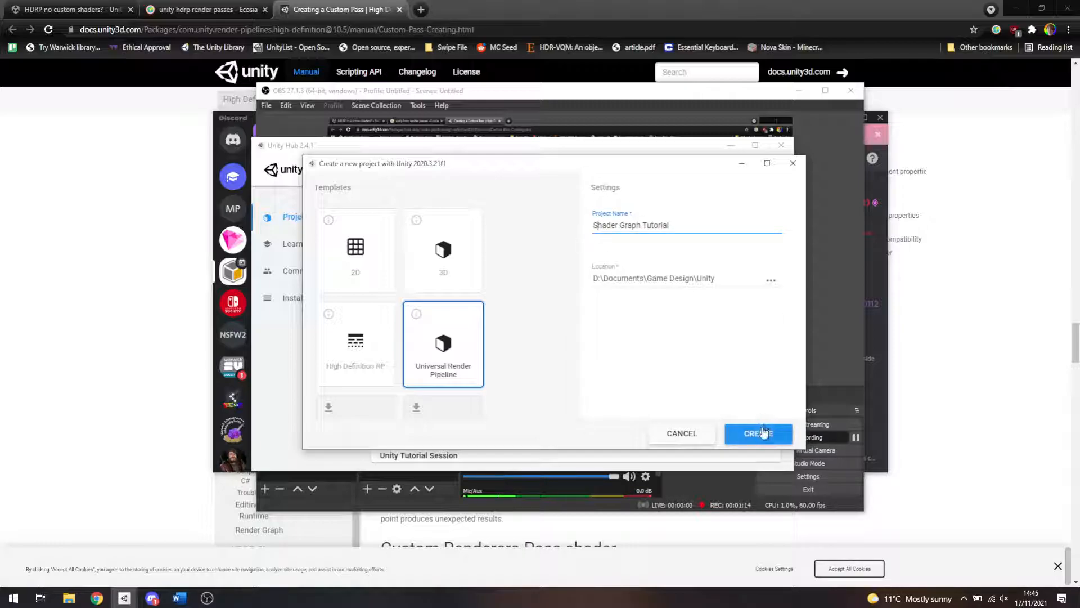
{"action": "left_click", "coordinate": [764, 432]}
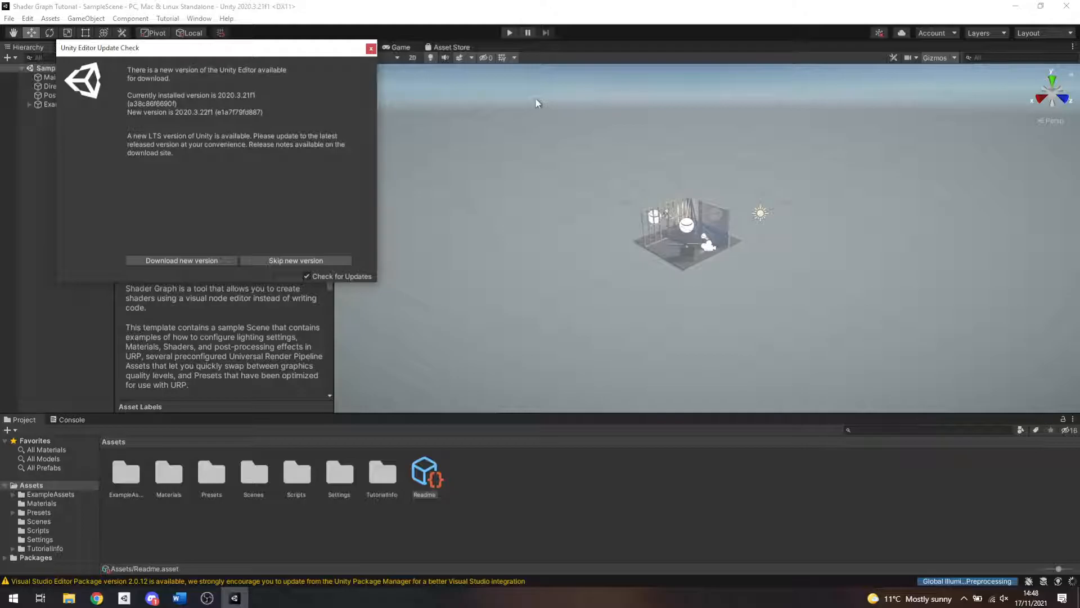
Step: Dismiss the editor update notice and create a Universal Render Pipeline Unlit Shader Graph named TestGraph in the Assets folder
{"action": "left_click", "coordinate": [371, 48]}
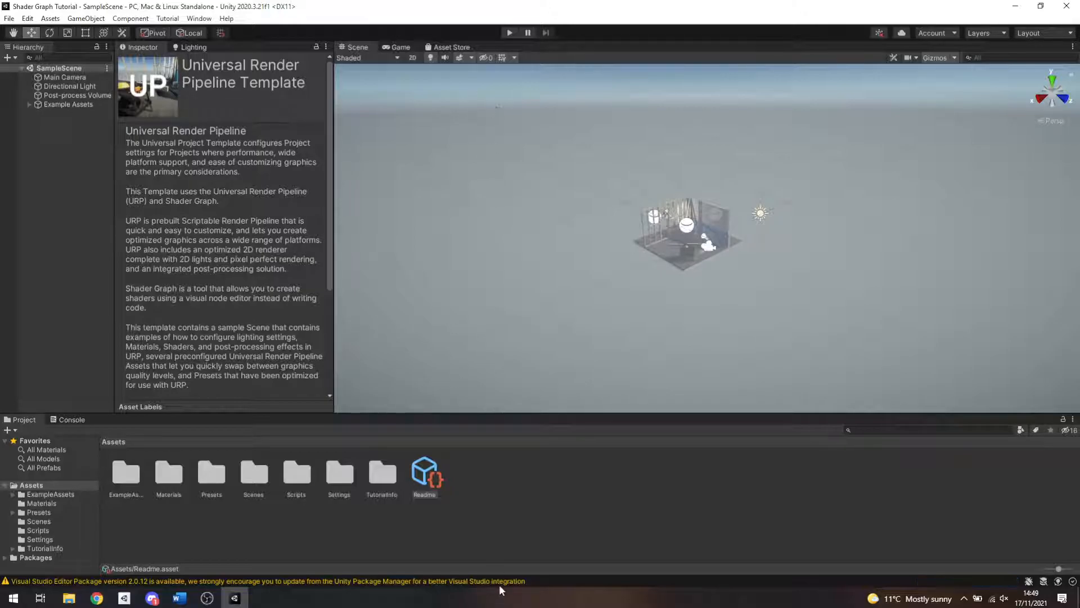
{"action": "left_click", "coordinate": [506, 526]}
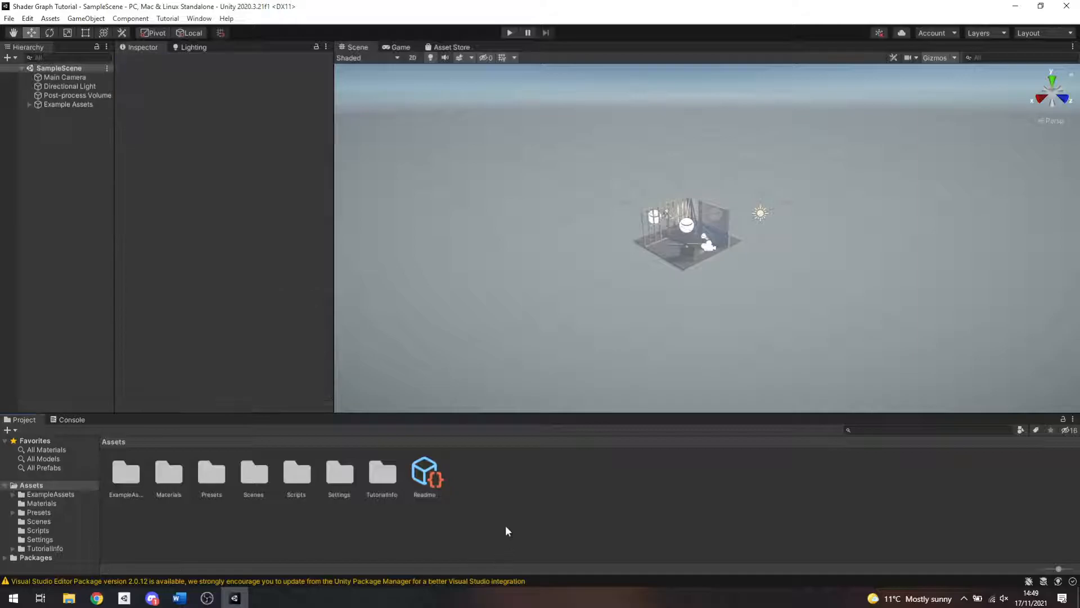
{"action": "right_click", "coordinate": [488, 470]}
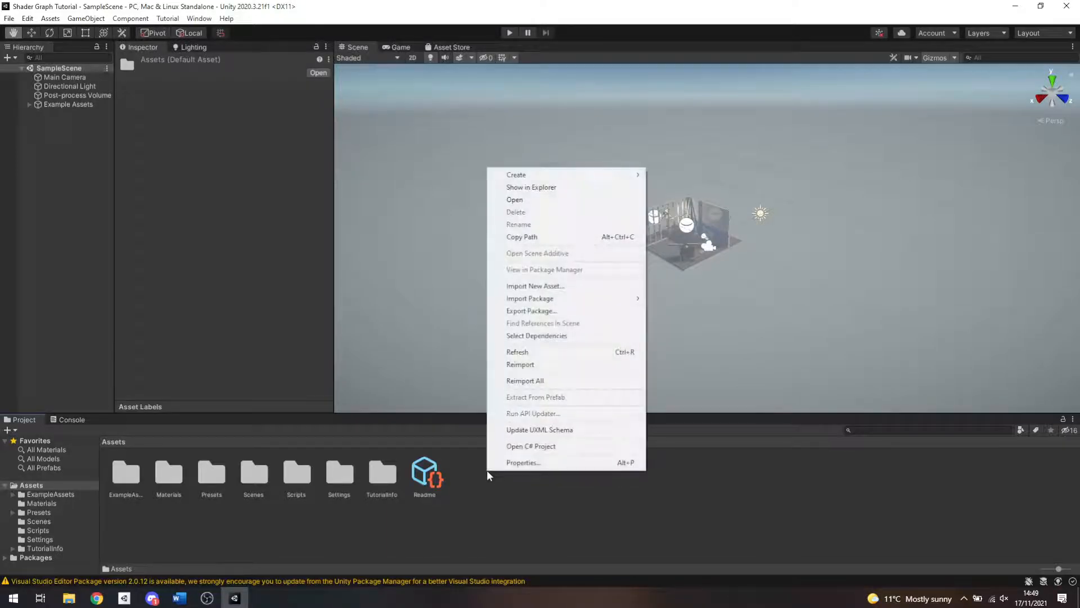
{"action": "mouse_move", "coordinate": [516, 175]}
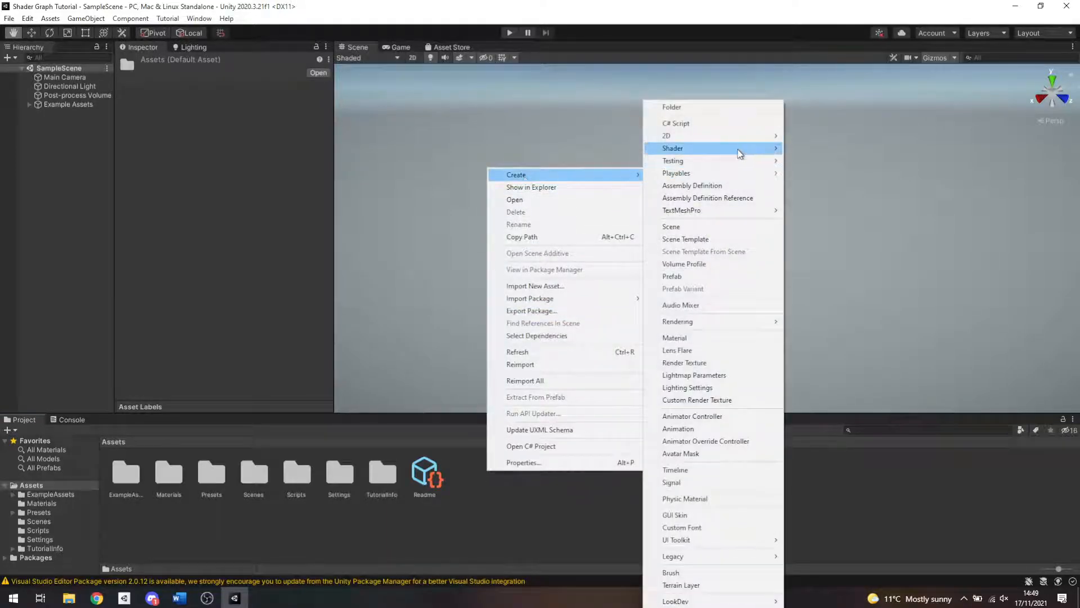
{"action": "mouse_move", "coordinate": [739, 149]}
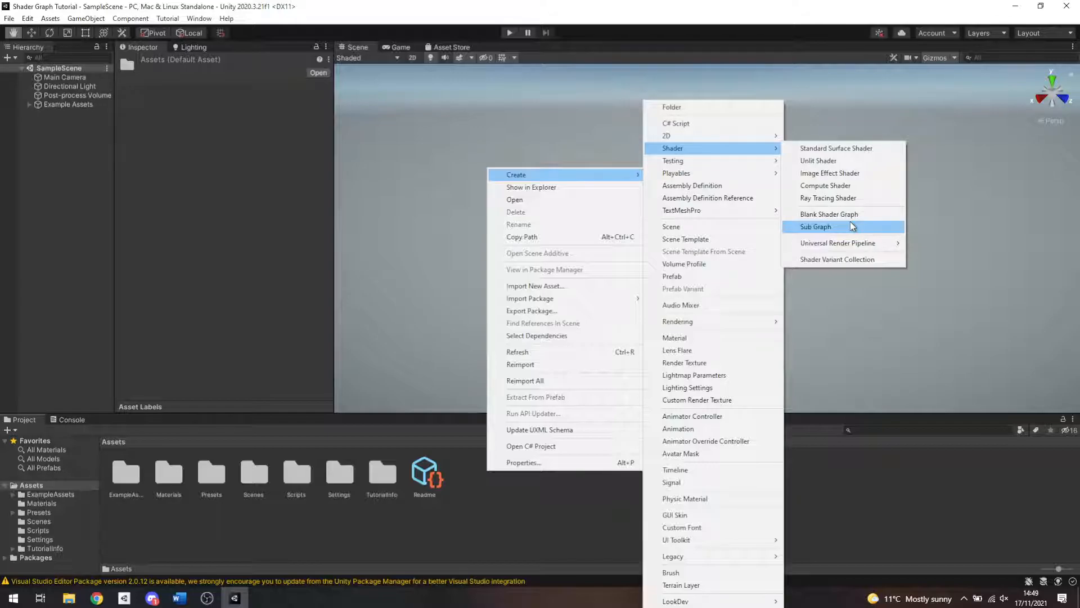
{"action": "mouse_move", "coordinate": [846, 246]}
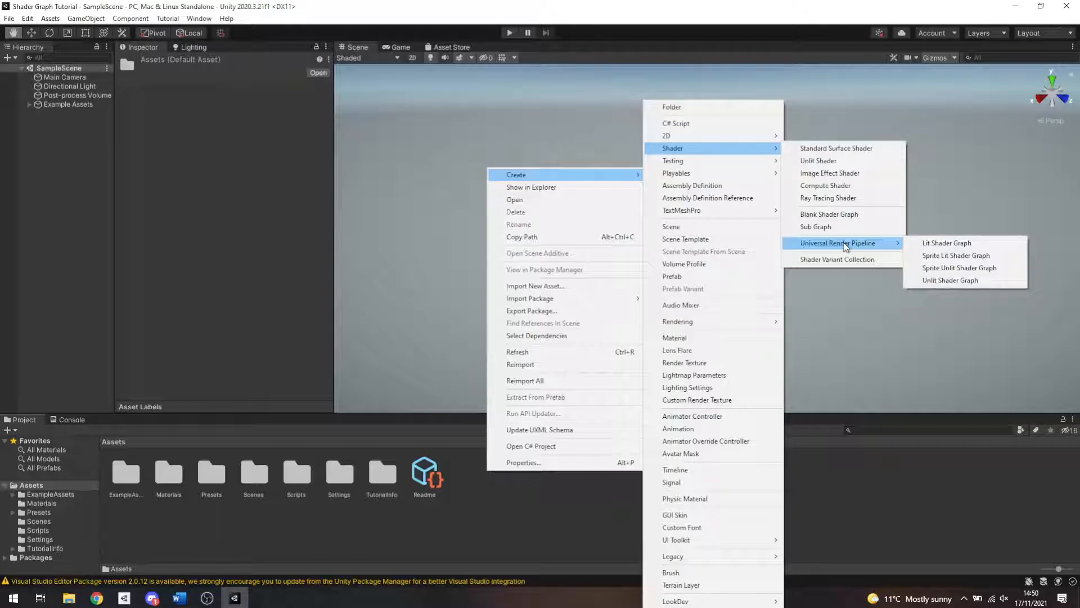
{"action": "left_click", "coordinate": [943, 280]}
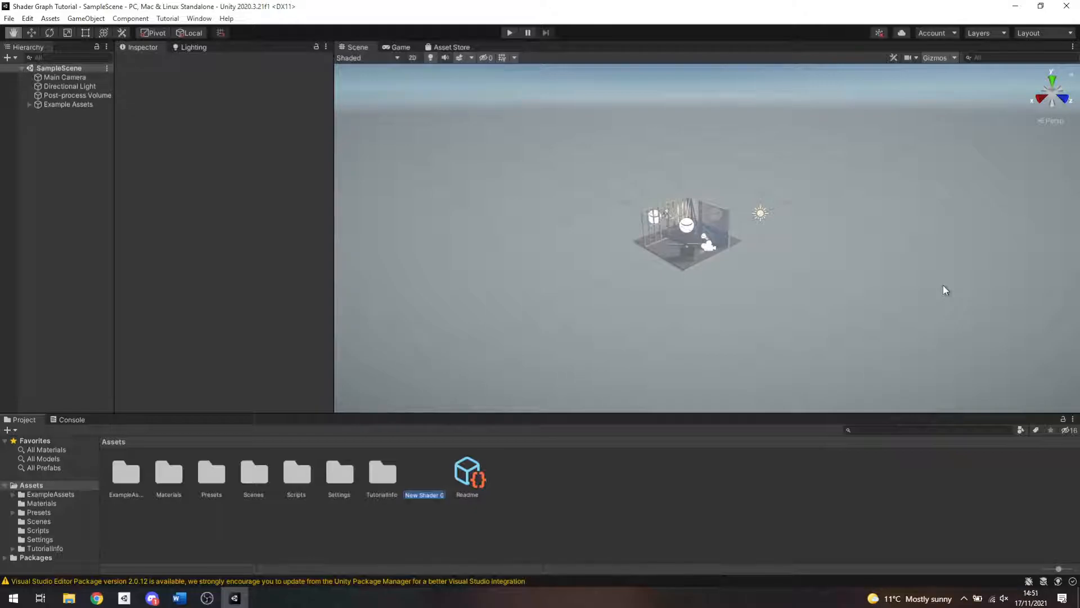
{"action": "type", "text": "TestGraph"}
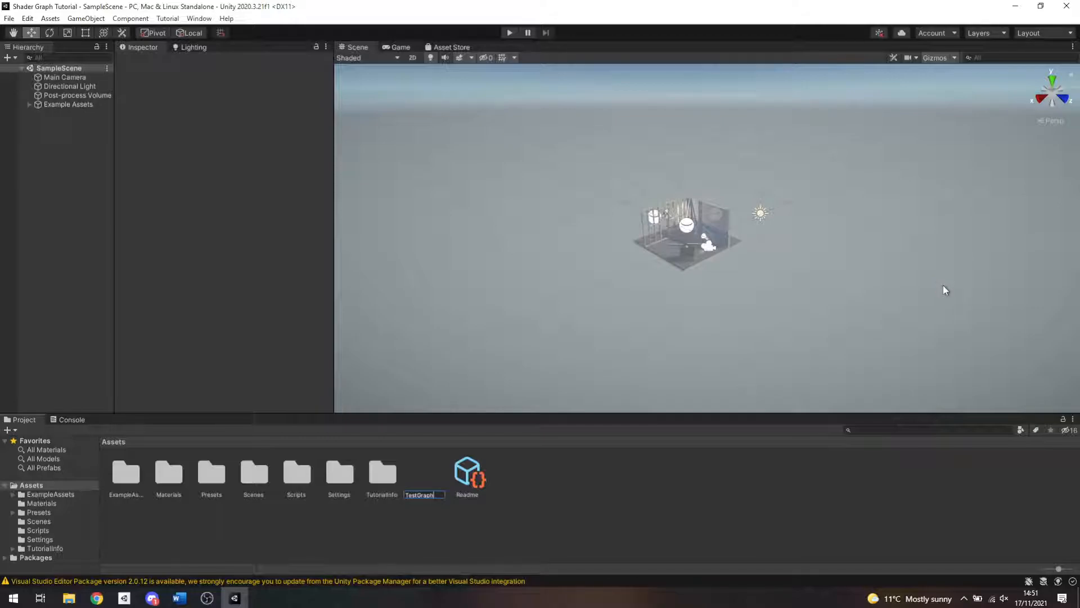
{"action": "key", "text": "Return"}
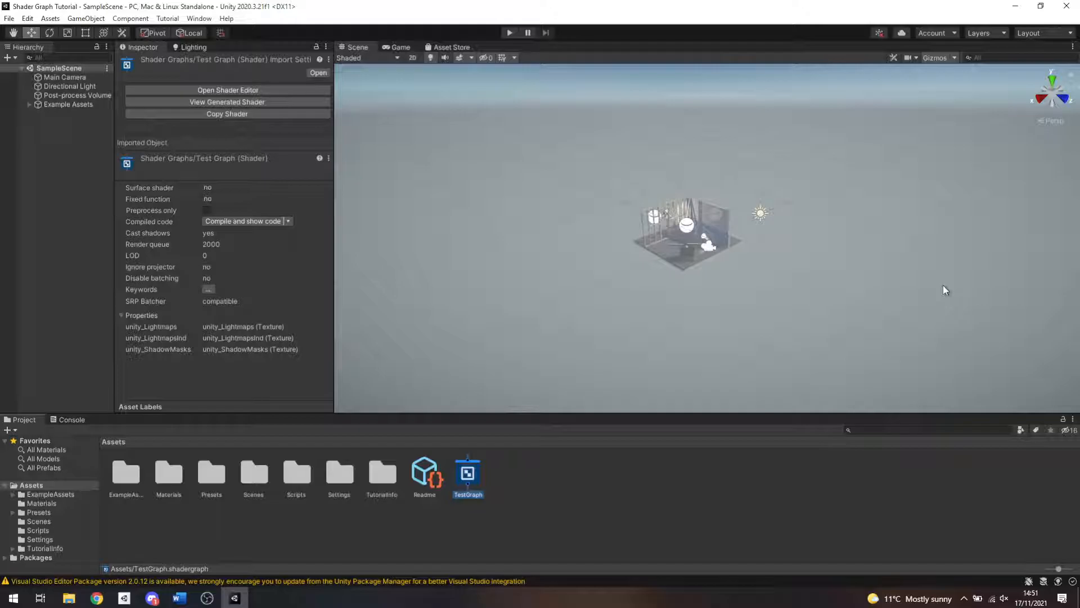
Step: Open TestGraph for editing, detach its editor into a separate window and maximize it
{"action": "double_click", "coordinate": [468, 474]}
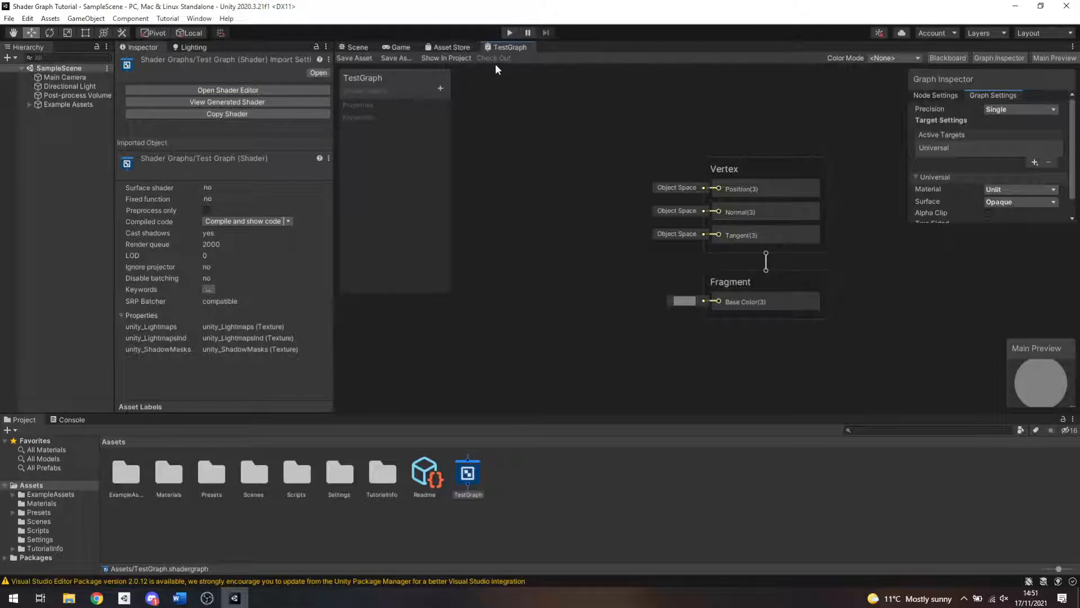
{"action": "left_click_drag", "start_coordinate": [508, 45], "coordinate": [701, 189]}
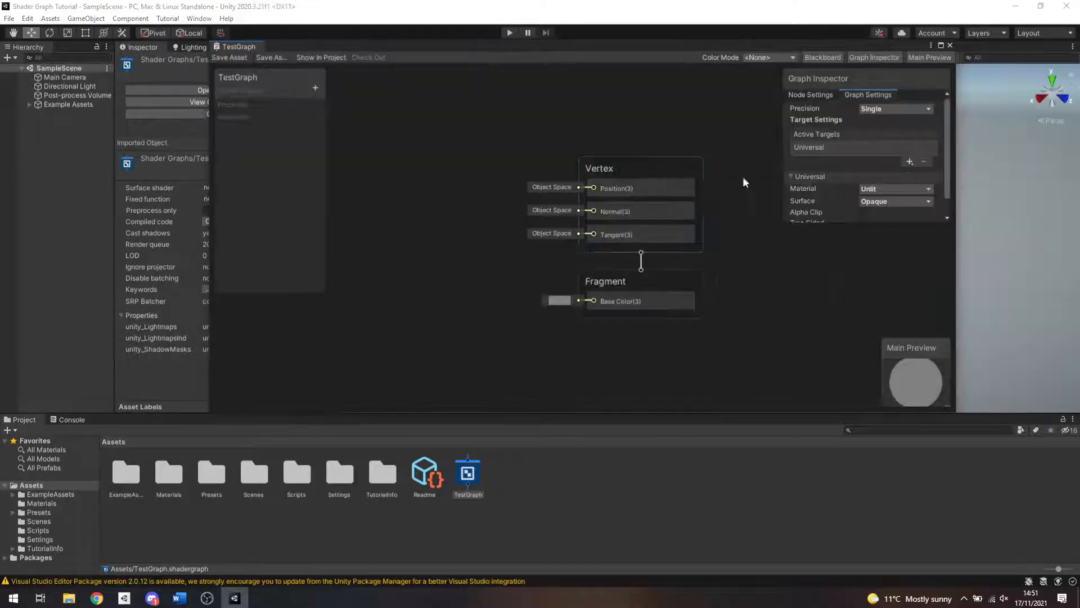
{"action": "left_click", "coordinate": [941, 45]}
{"action": "middle_click_drag", "start_coordinate": [584, 162], "coordinate": [845, 278]}
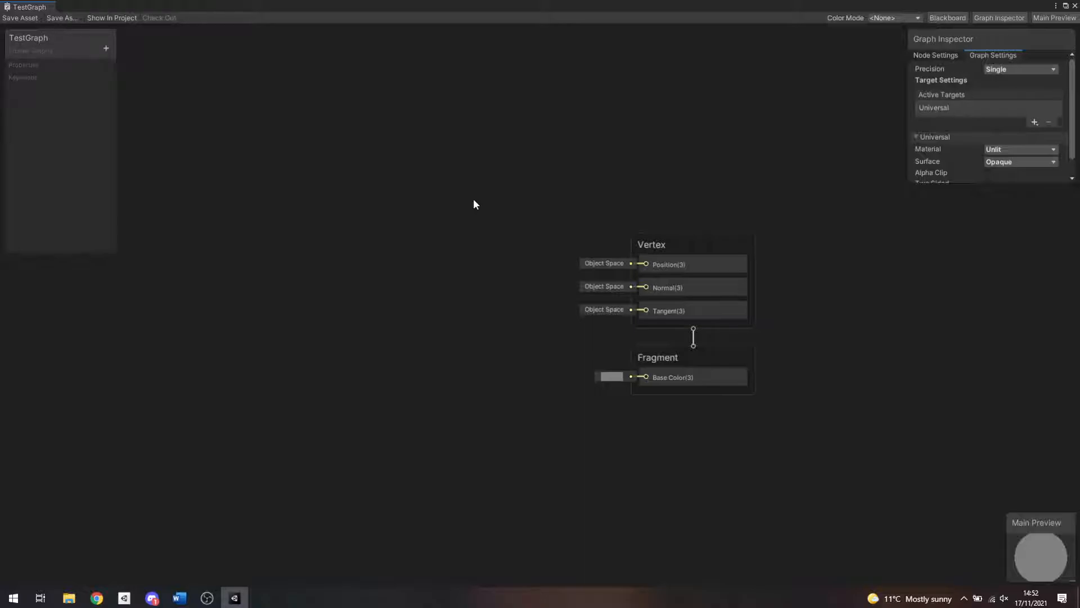
{"action": "middle_click_drag", "start_coordinate": [755, 209], "coordinate": [724, 113]}
{"action": "scroll", "coordinate": [607, 190], "scroll_direction": "up", "scroll_amount": 5}
{"action": "scroll", "coordinate": [768, 73], "scroll_direction": "down", "scroll_amount": 3}
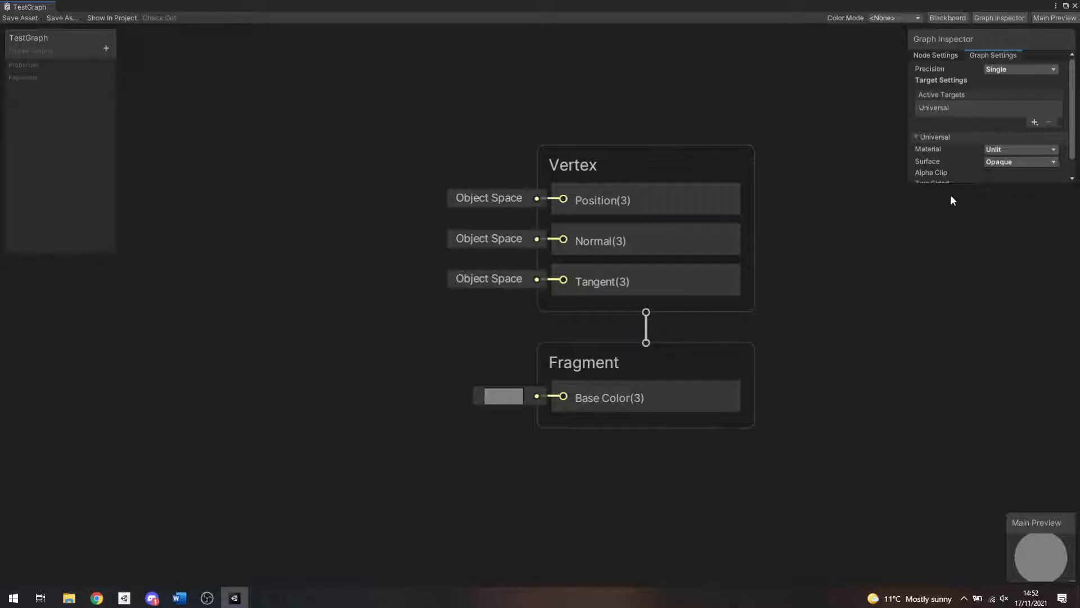
Step: Enlarge and reposition the Graph Inspector so all graph settings fit, and switch it to the node settings
{"action": "left_click_drag", "start_coordinate": [951, 162], "coordinate": [946, 359]}
{"action": "left_click_drag", "start_coordinate": [990, 111], "coordinate": [978, 70]}
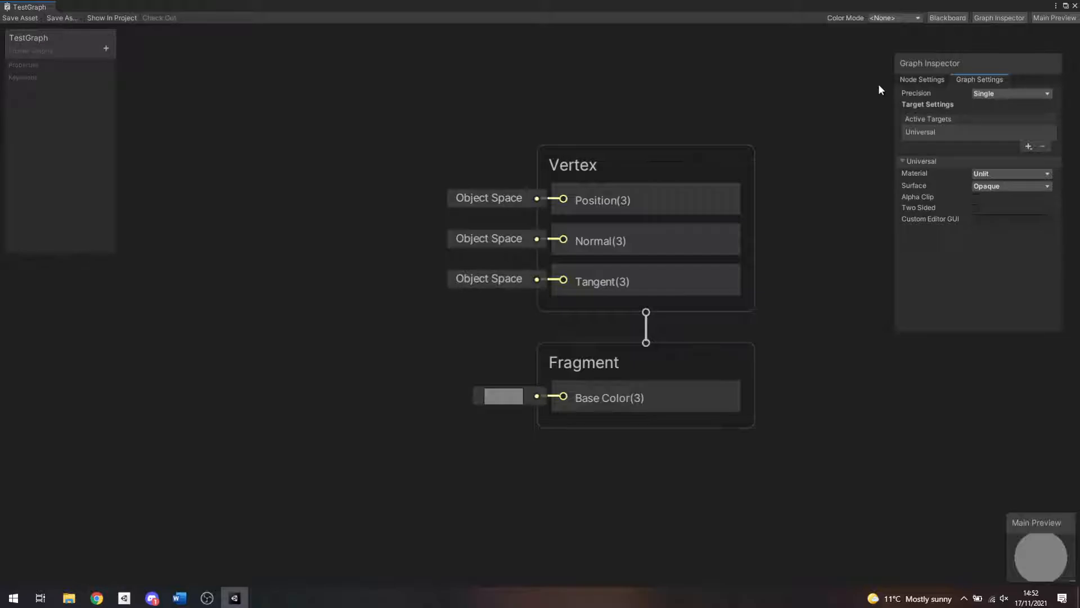
{"action": "left_click", "coordinate": [923, 82]}
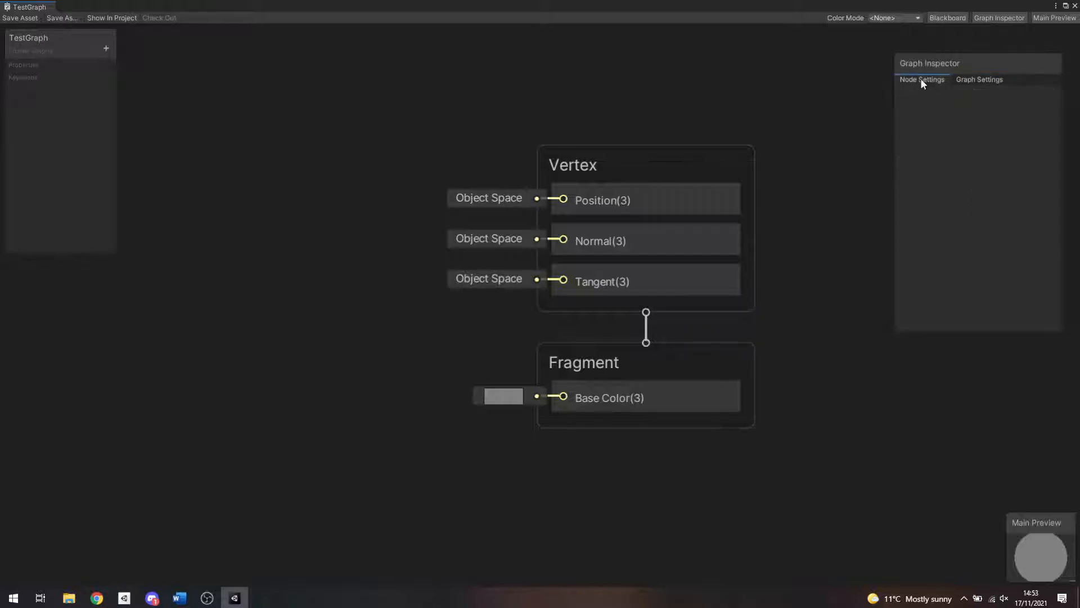
Step: Add a Color node to the graph and place it beside the Vertex block
{"action": "right_click", "coordinate": [277, 125]}
{"action": "left_click", "coordinate": [298, 129]}
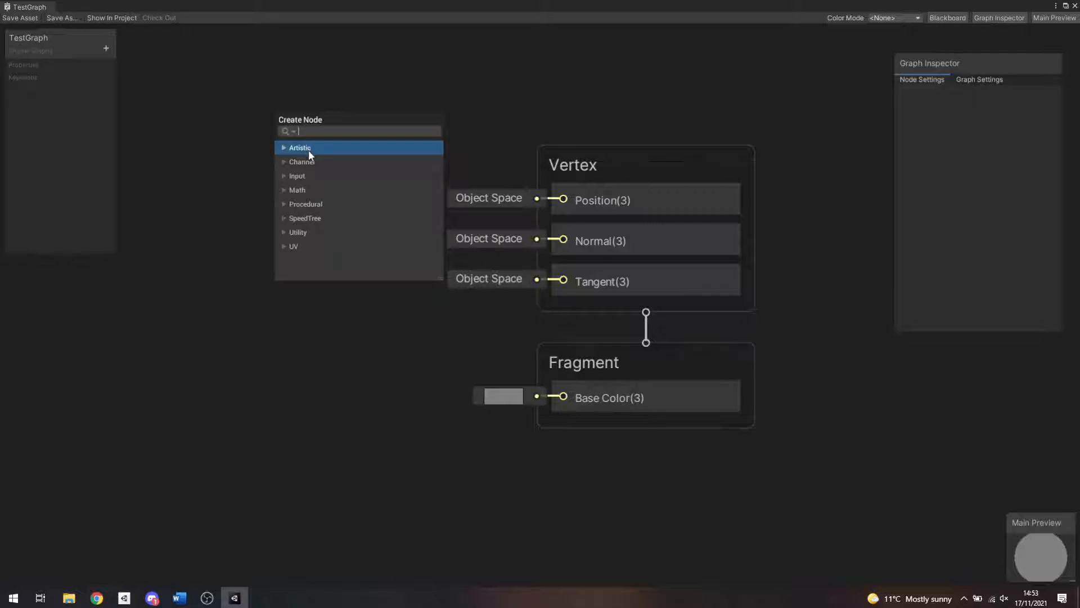
{"action": "type", "text": "color"}
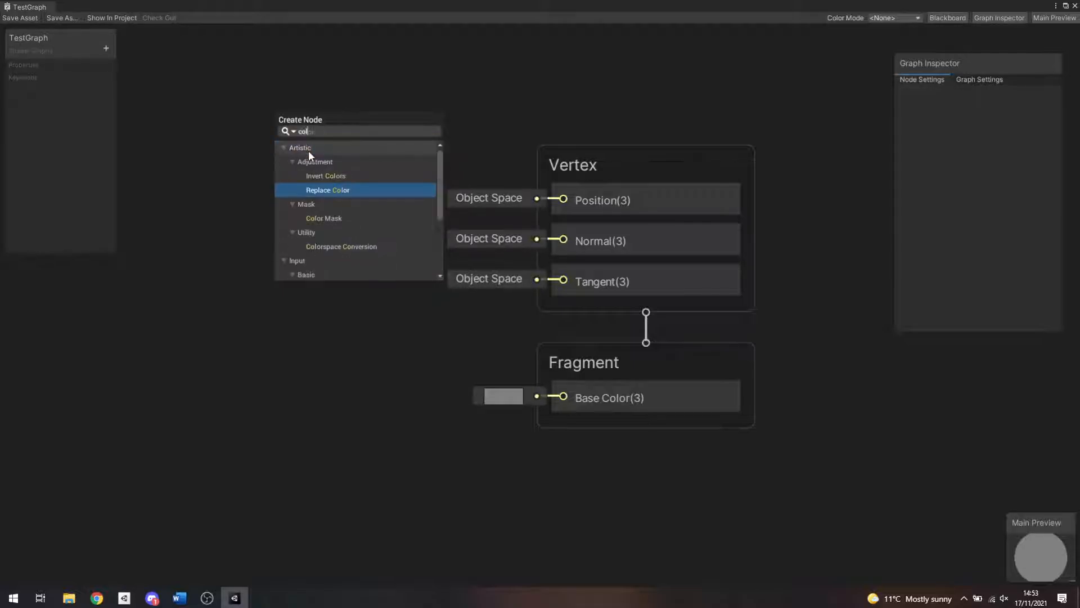
{"action": "scroll", "coordinate": [335, 236], "scroll_direction": "down", "scroll_amount": 3}
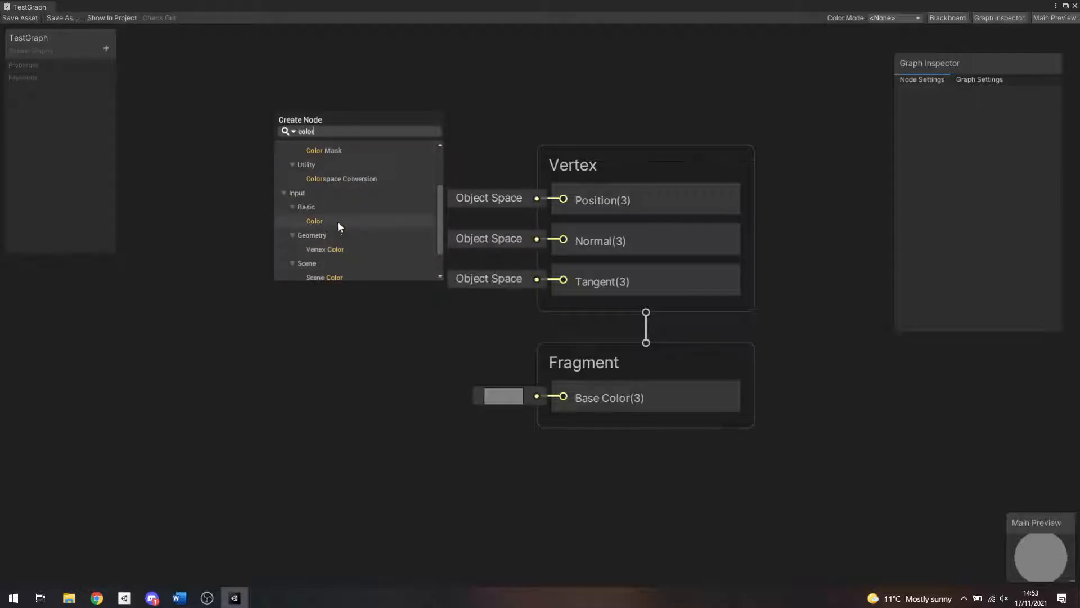
{"action": "left_click", "coordinate": [338, 222]}
{"action": "left_click_drag", "start_coordinate": [363, 157], "coordinate": [261, 197]}
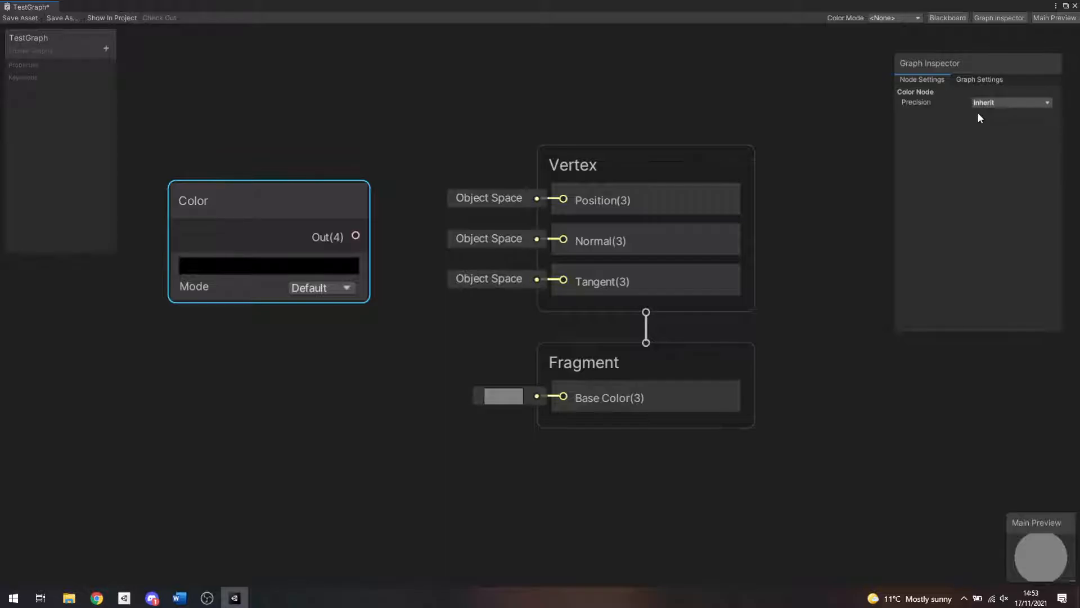
Step: Switch the graph's Universal material type to Lit, then restore it to Unlit
{"action": "left_click", "coordinate": [969, 80]}
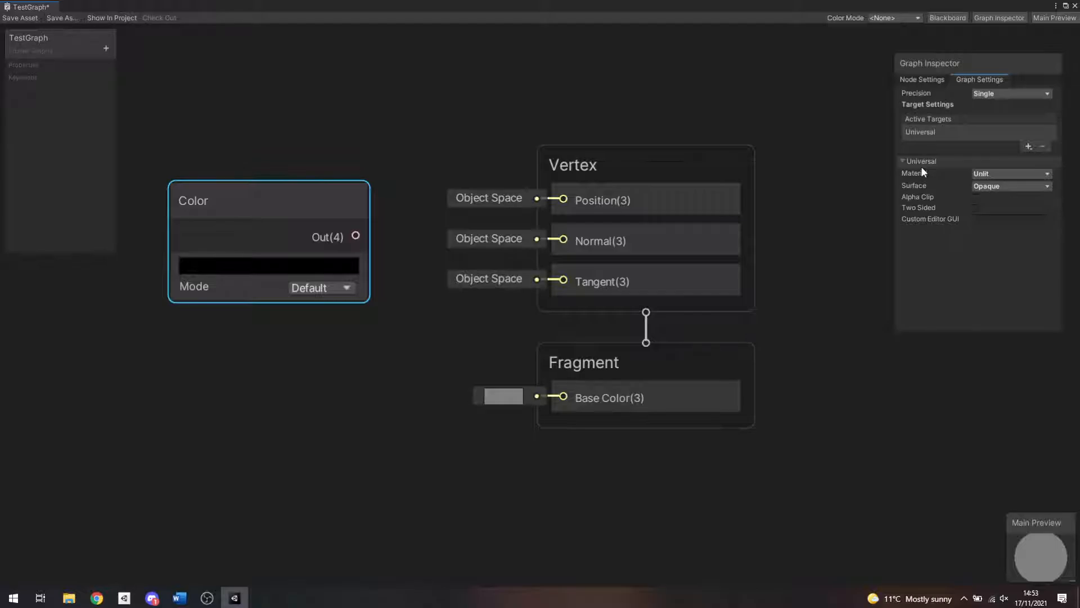
{"action": "left_click", "coordinate": [1021, 175]}
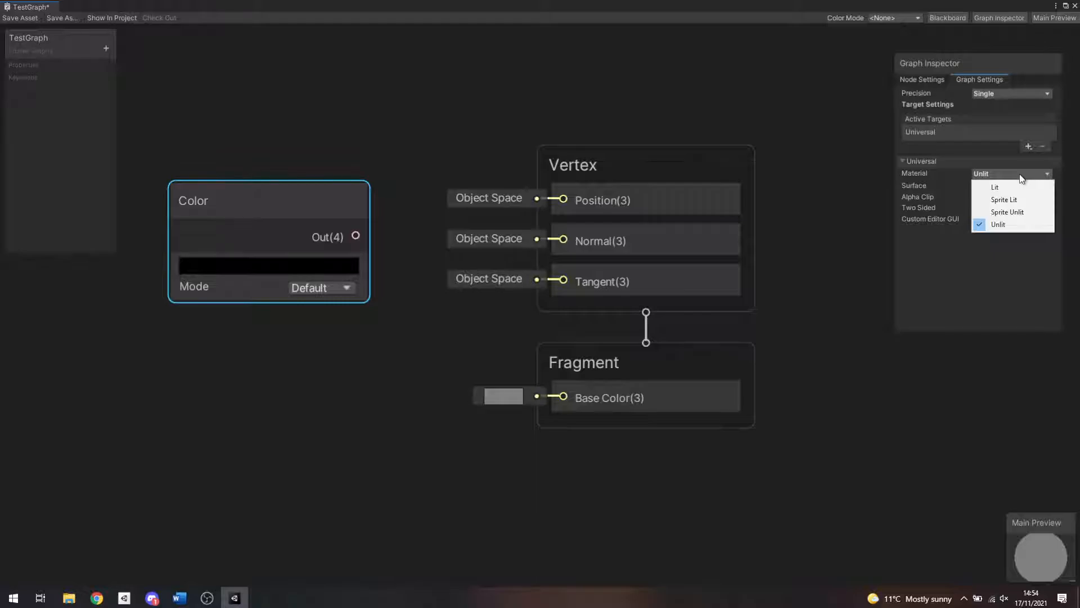
{"action": "left_click", "coordinate": [1010, 186]}
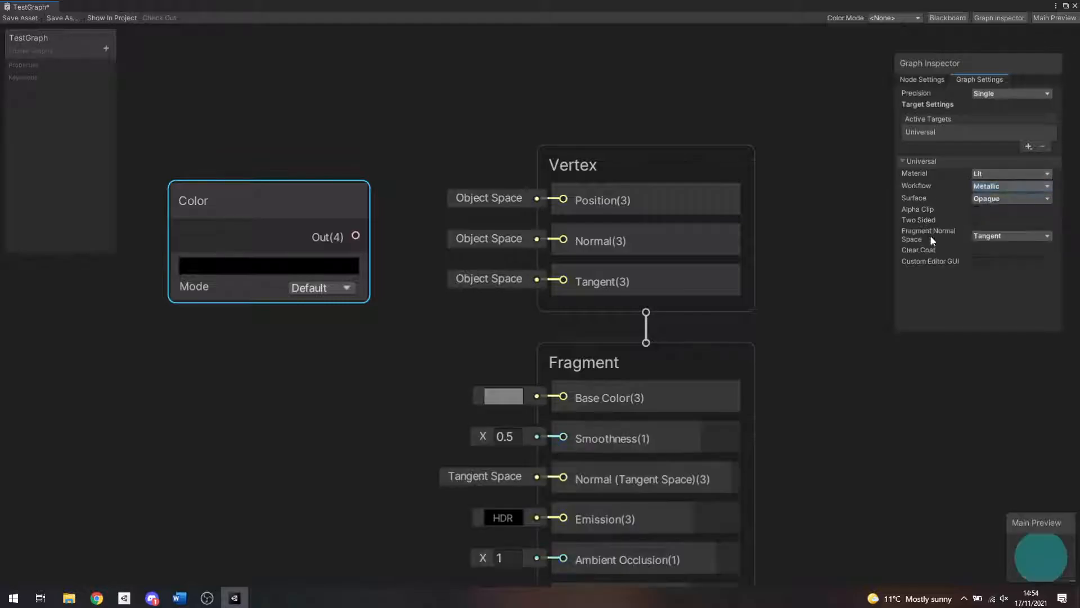
{"action": "middle_click_drag", "start_coordinate": [811, 419], "coordinate": [813, 372]}
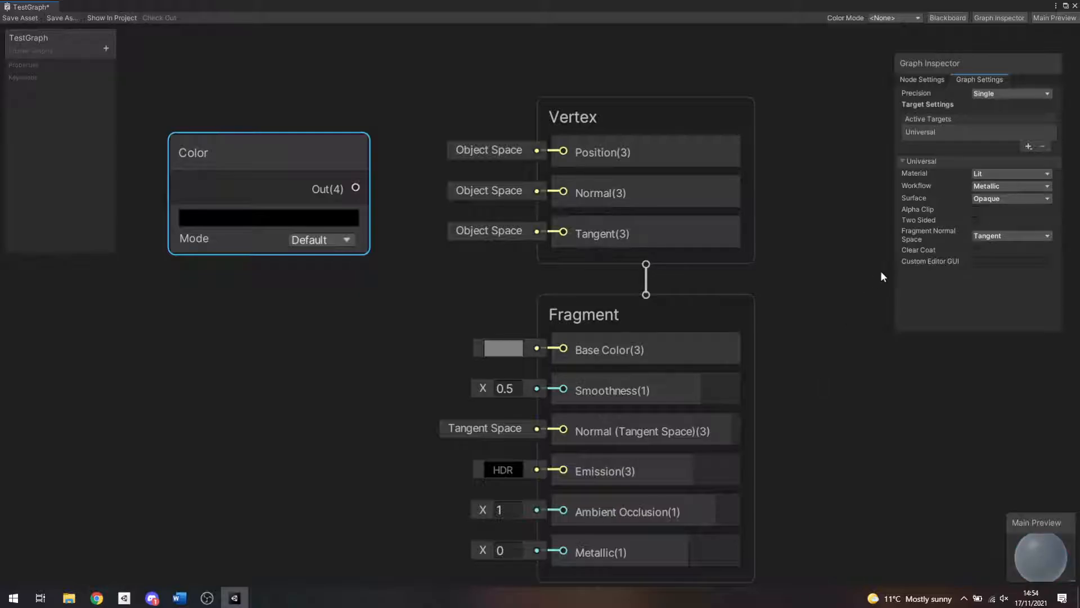
{"action": "left_click", "coordinate": [993, 173]}
{"action": "left_click", "coordinate": [993, 224]}
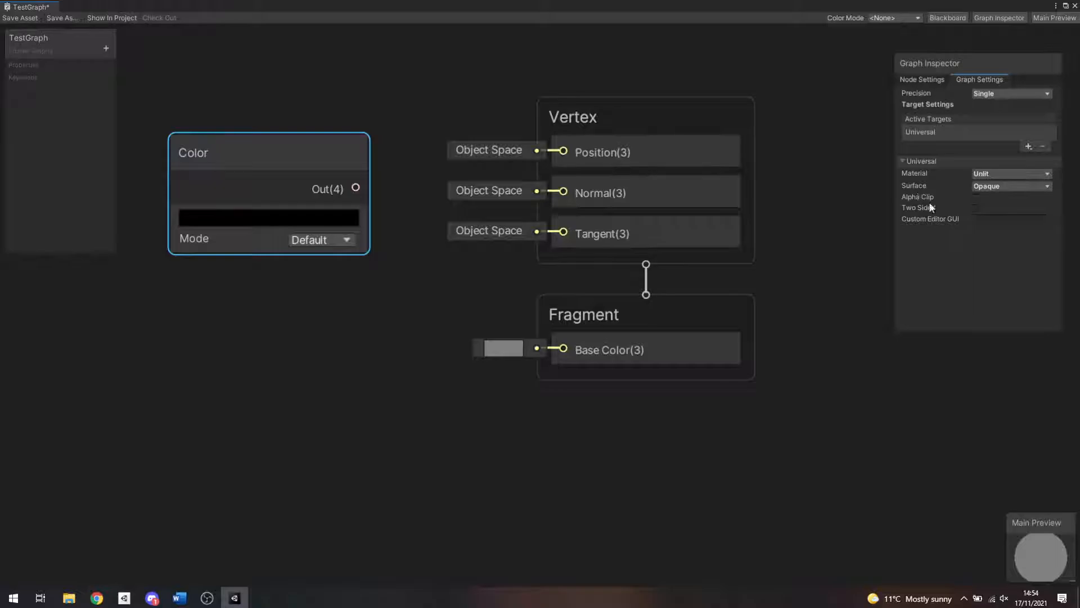
Step: Change the graph's surface type to Transparent, then restore it to Opaque
{"action": "left_click", "coordinate": [1000, 186]}
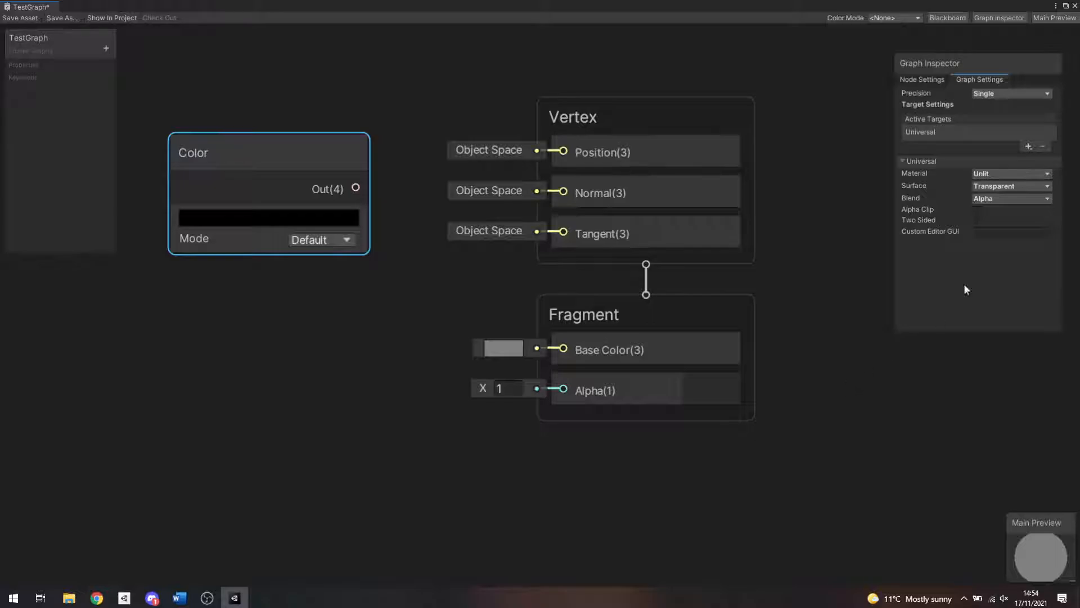
{"action": "left_click", "coordinate": [1011, 185]}
{"action": "left_click", "coordinate": [993, 202]}
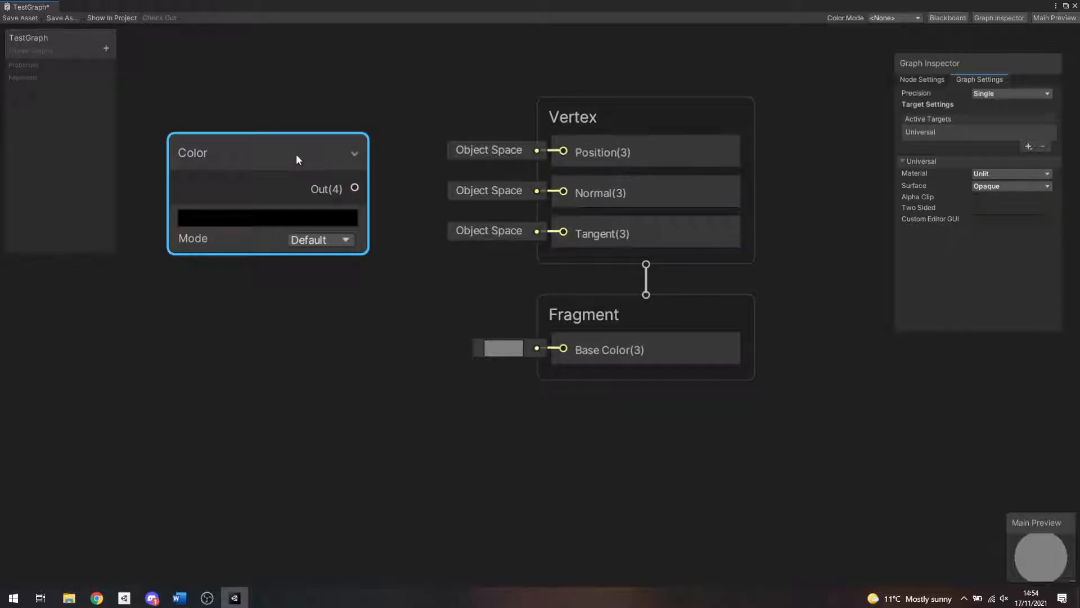
Step: Delete the Color node from the graph
{"action": "key", "text": "Delete"}
{"action": "scroll", "coordinate": [285, 160], "scroll_direction": "down", "scroll_amount": 1}
{"action": "middle_click_drag", "start_coordinate": [353, 212], "coordinate": [330, 260]}
{"action": "scroll", "coordinate": [333, 282], "scroll_direction": "up", "scroll_amount": 2}
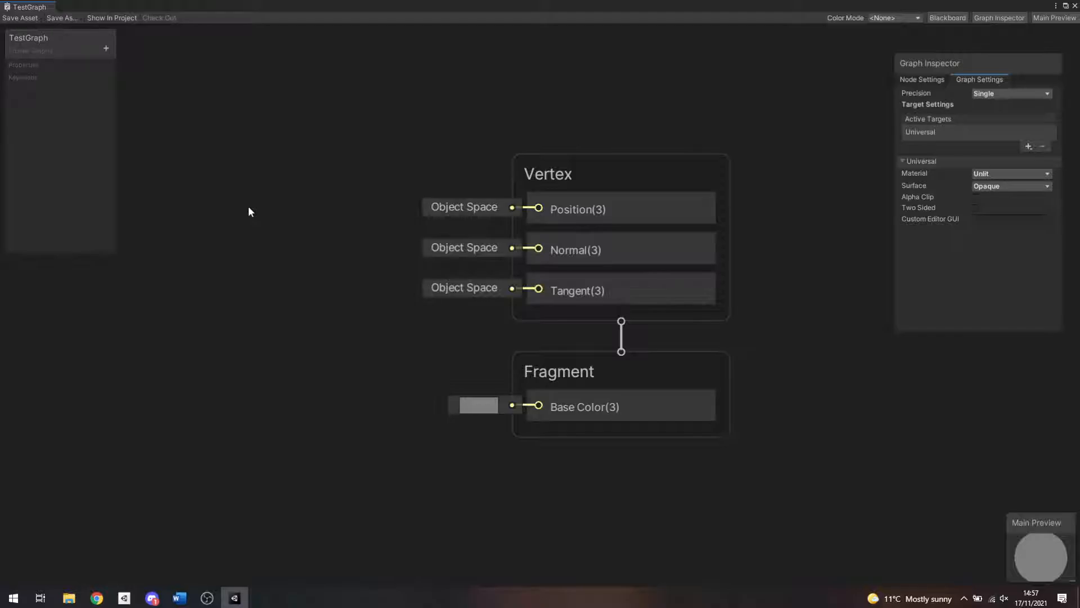
Step: Select the Base Color block in the Fragment stage to show its node settings
{"action": "scroll", "coordinate": [248, 206], "scroll_direction": "down", "scroll_amount": 3}
{"action": "middle_click_drag", "start_coordinate": [248, 206], "coordinate": [420, 248]}
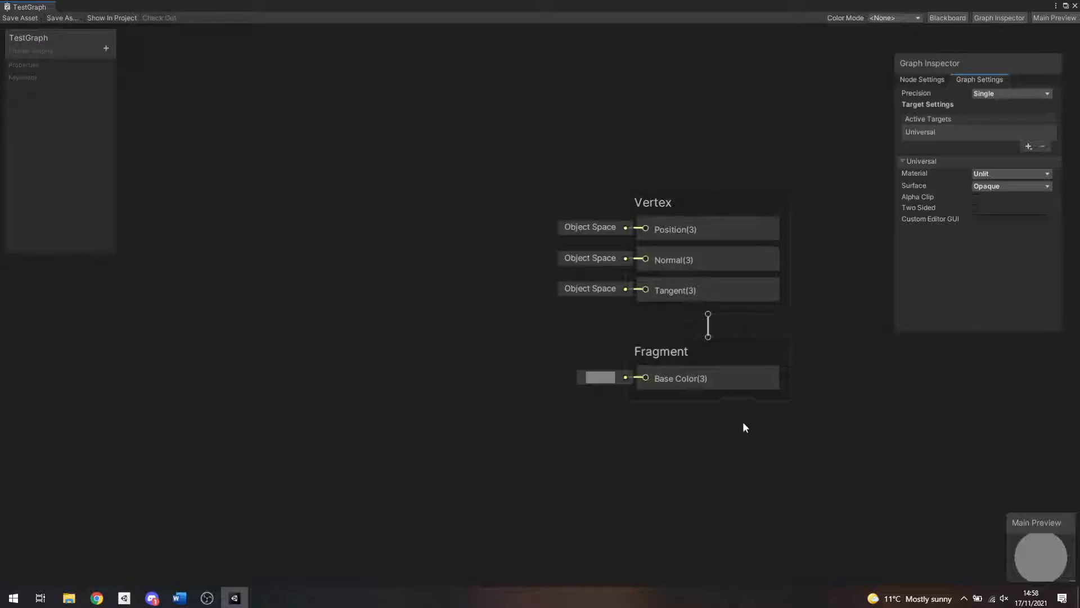
{"action": "left_click", "coordinate": [692, 379]}
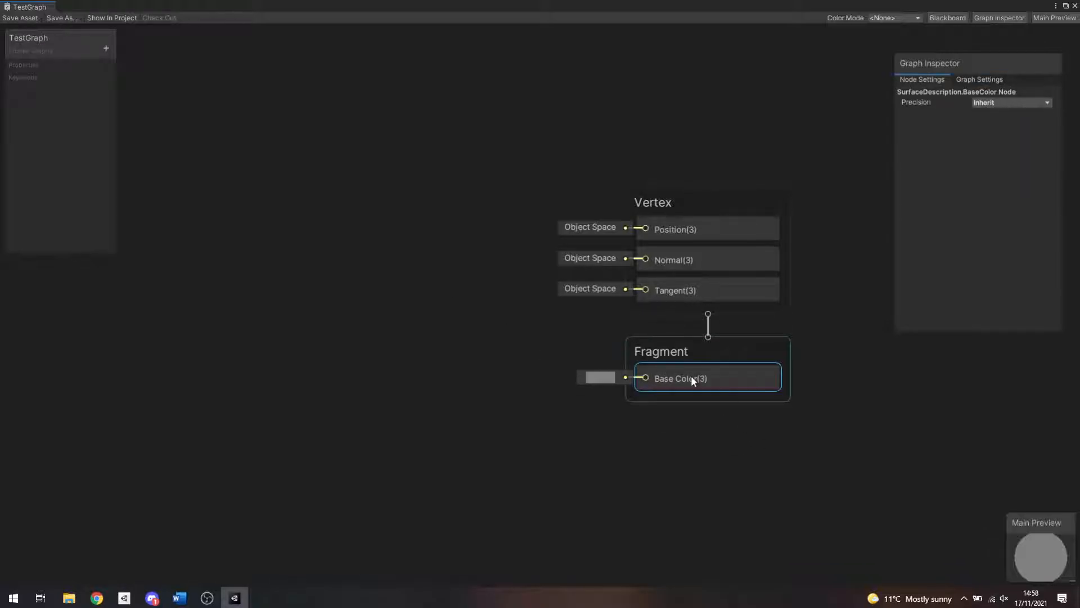
Step: Set the Fragment stage's Base Color to pure red
{"action": "left_click", "coordinate": [600, 377]}
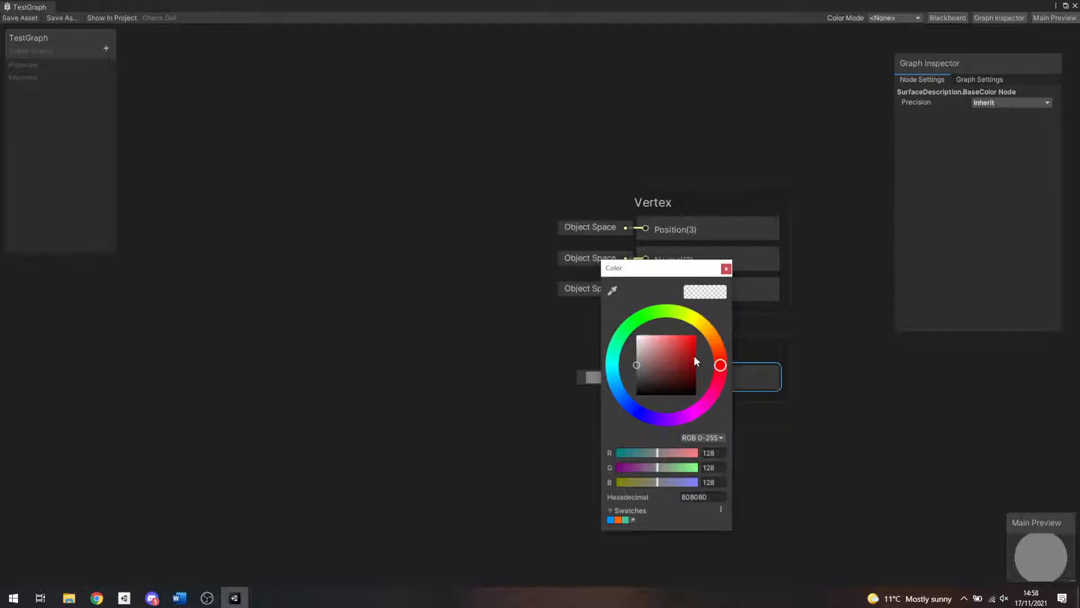
{"action": "left_click_drag", "start_coordinate": [695, 361], "coordinate": [718, 328]}
{"action": "left_click", "coordinate": [726, 268]}
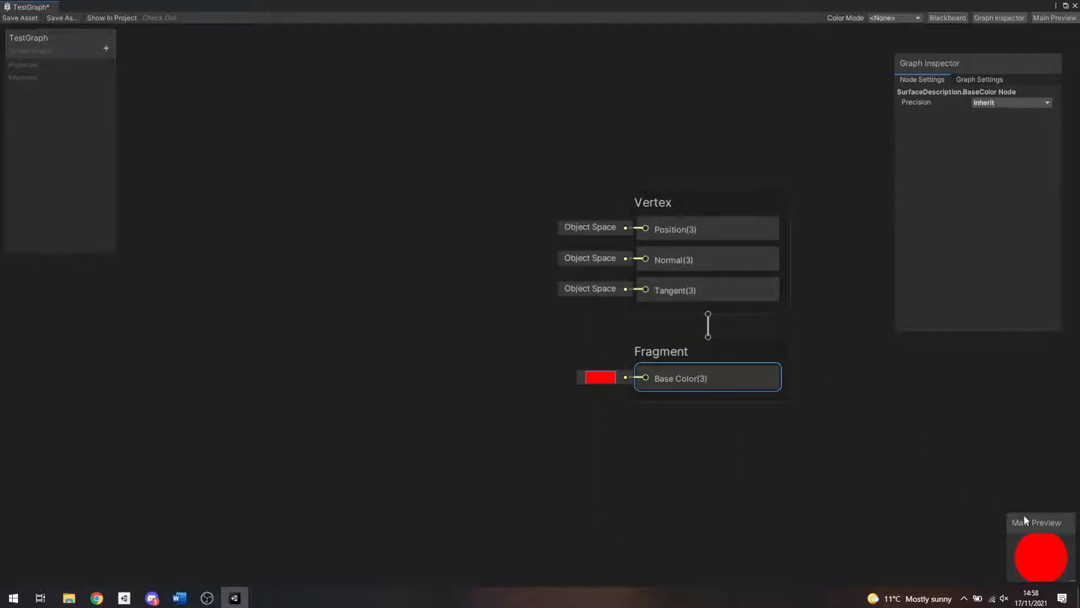
Step: Enlarge the Main Preview to about twice its size and reposition it below the Graph Inspector
{"action": "left_click_drag", "start_coordinate": [1024, 517], "coordinate": [935, 413]}
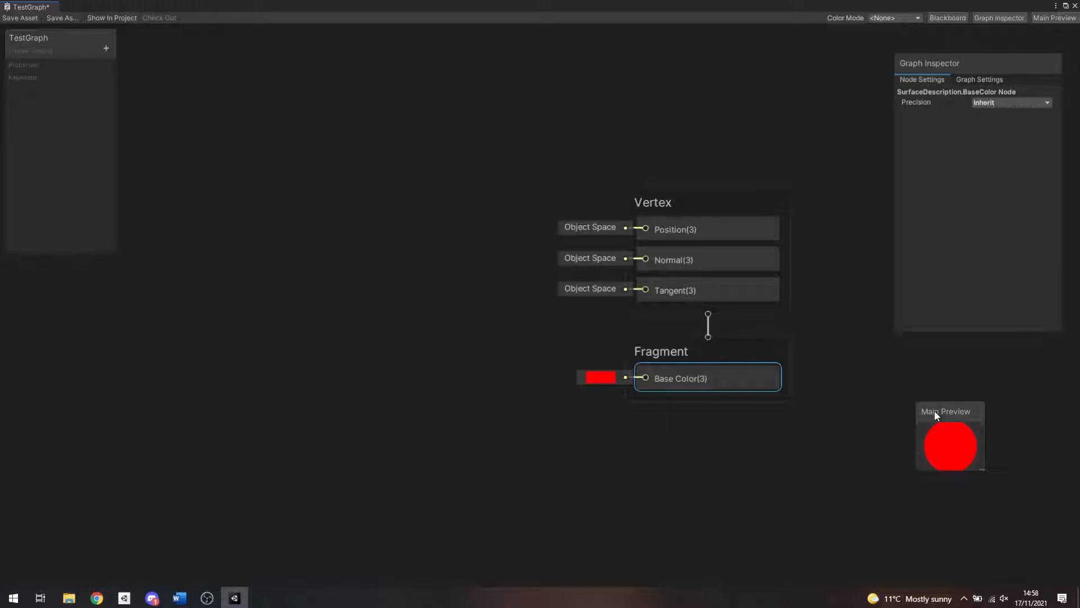
{"action": "left_click_drag", "start_coordinate": [984, 470], "coordinate": [1054, 540]}
{"action": "left_click_drag", "start_coordinate": [1021, 419], "coordinate": [1026, 447]}
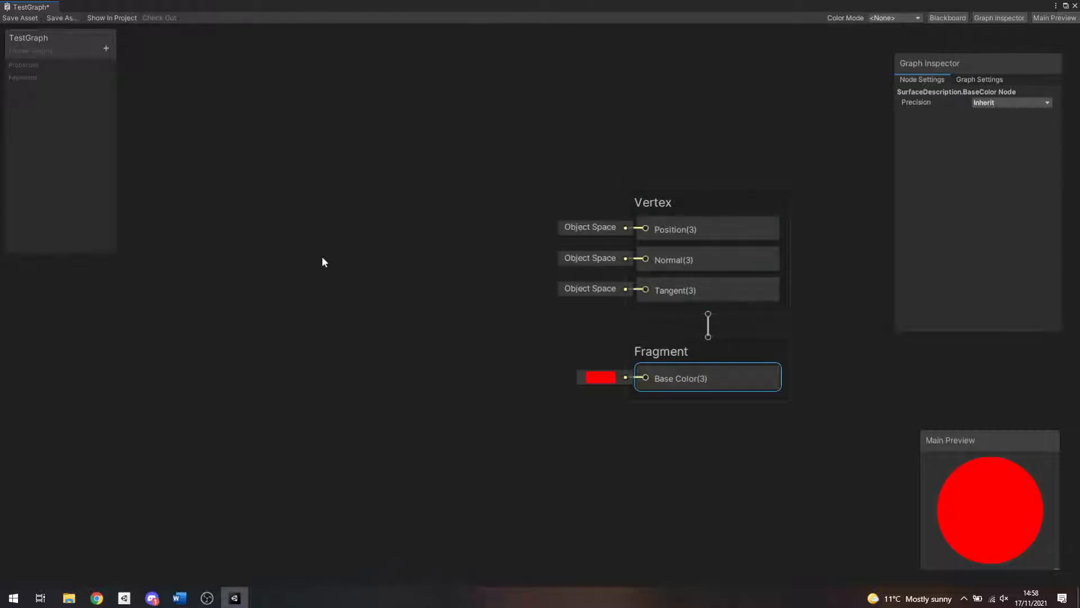
Step: Create a basic input Color node and place it in the empty area beside the Vertex and Fragment stages
{"action": "left_click", "coordinate": [426, 266]}
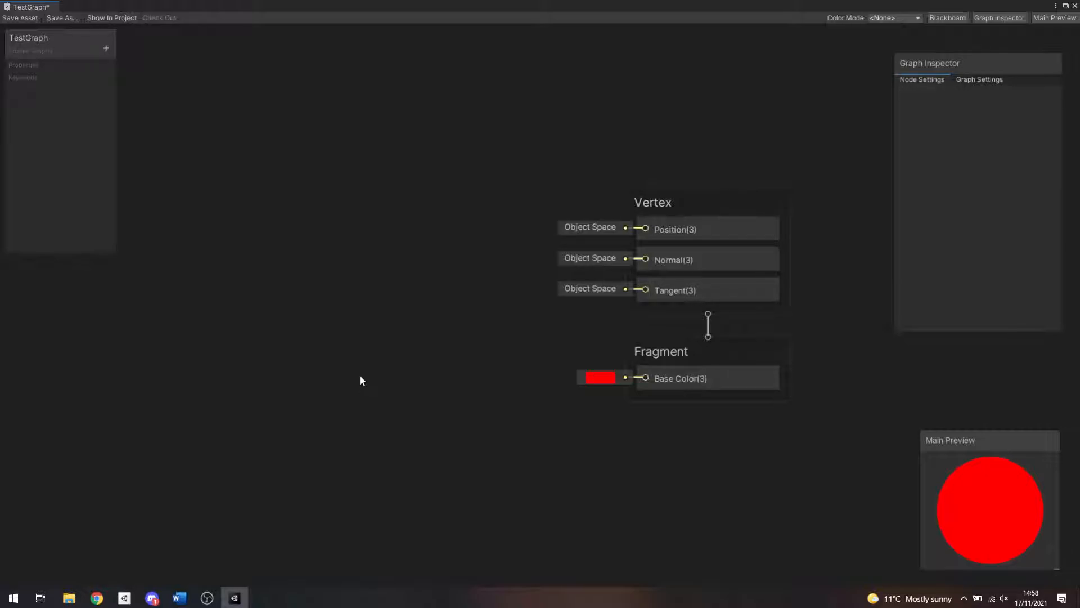
{"action": "right_click", "coordinate": [326, 213]}
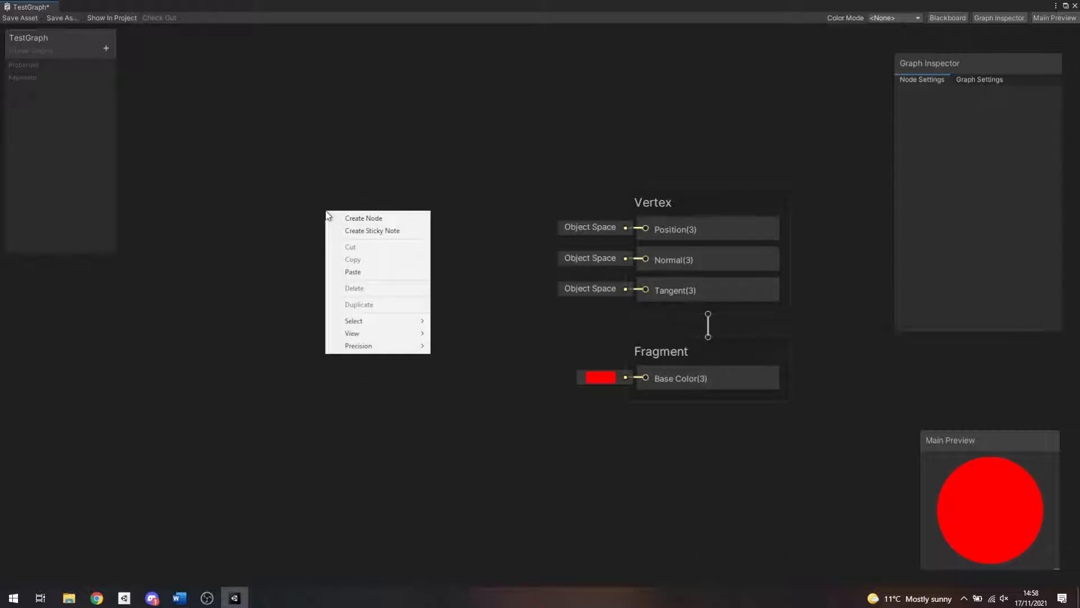
{"action": "left_click", "coordinate": [361, 221]}
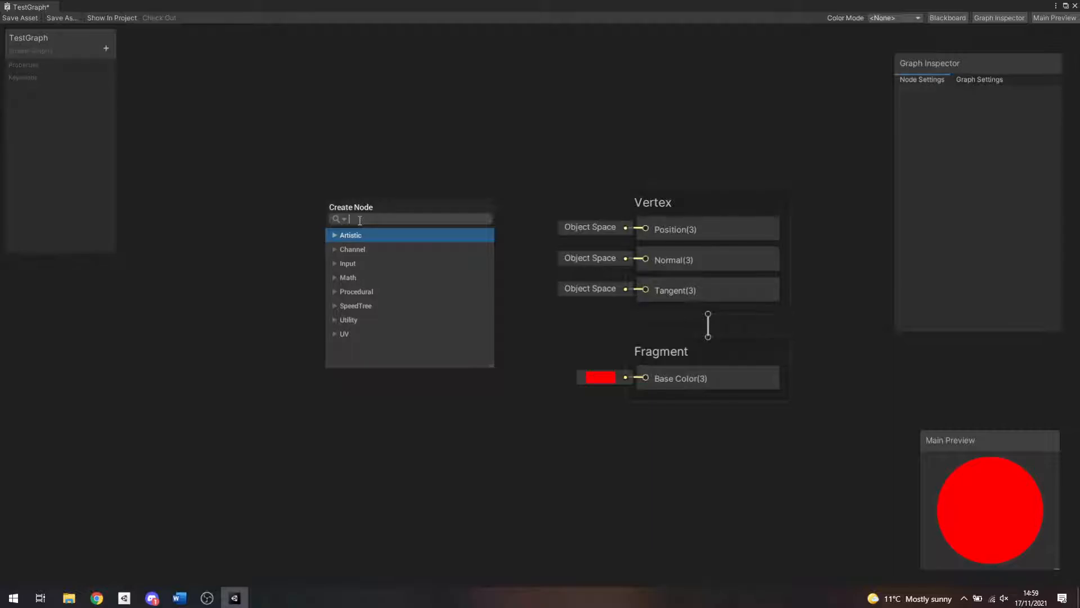
{"action": "type", "text": "c"}
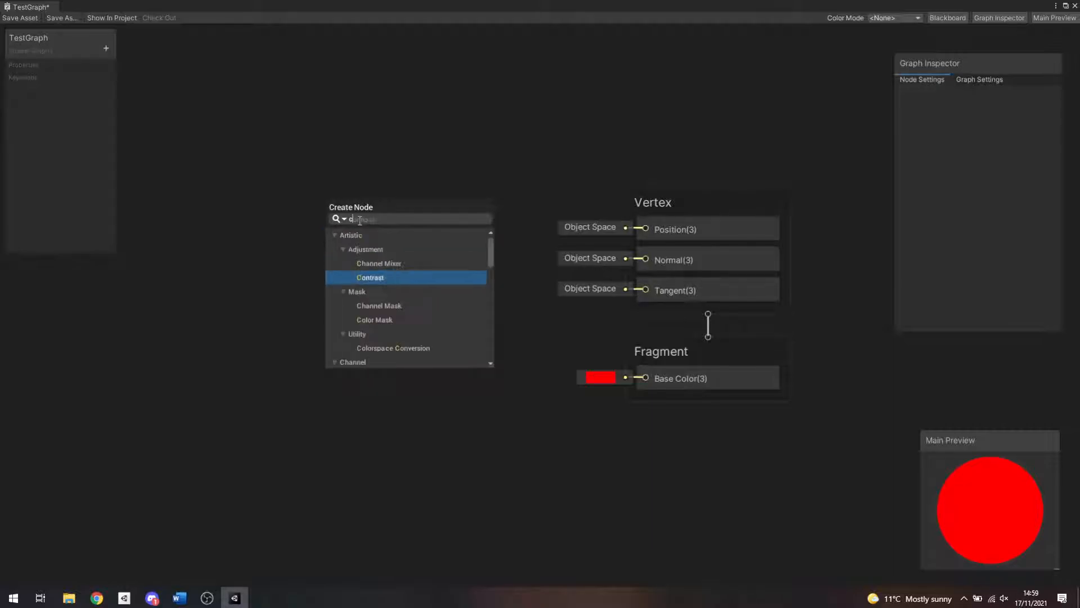
{"action": "type", "text": "olor"}
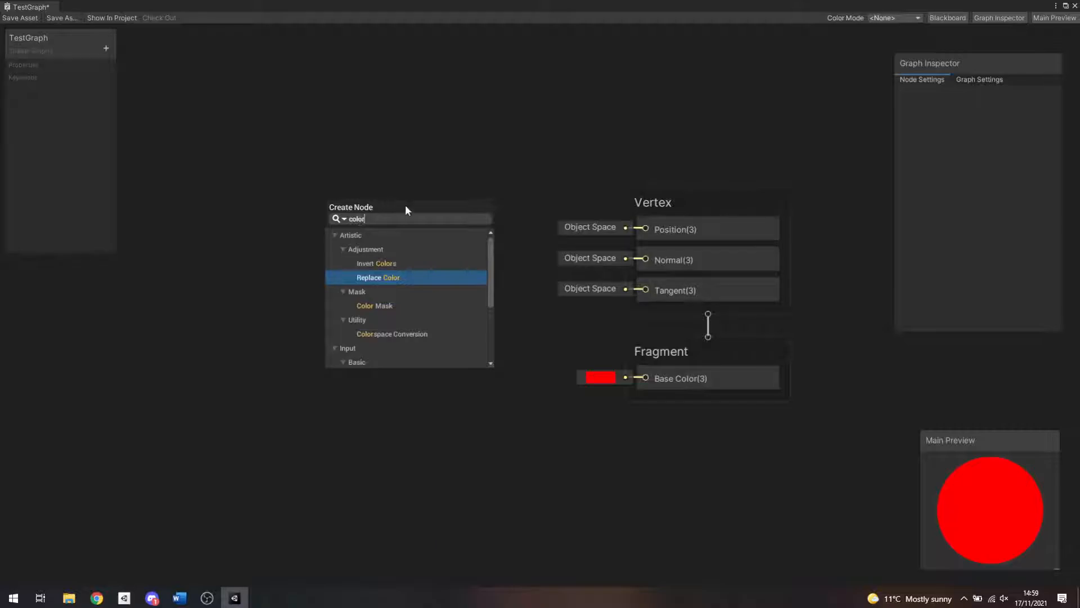
{"action": "scroll", "coordinate": [424, 284], "scroll_direction": "down", "scroll_amount": 1}
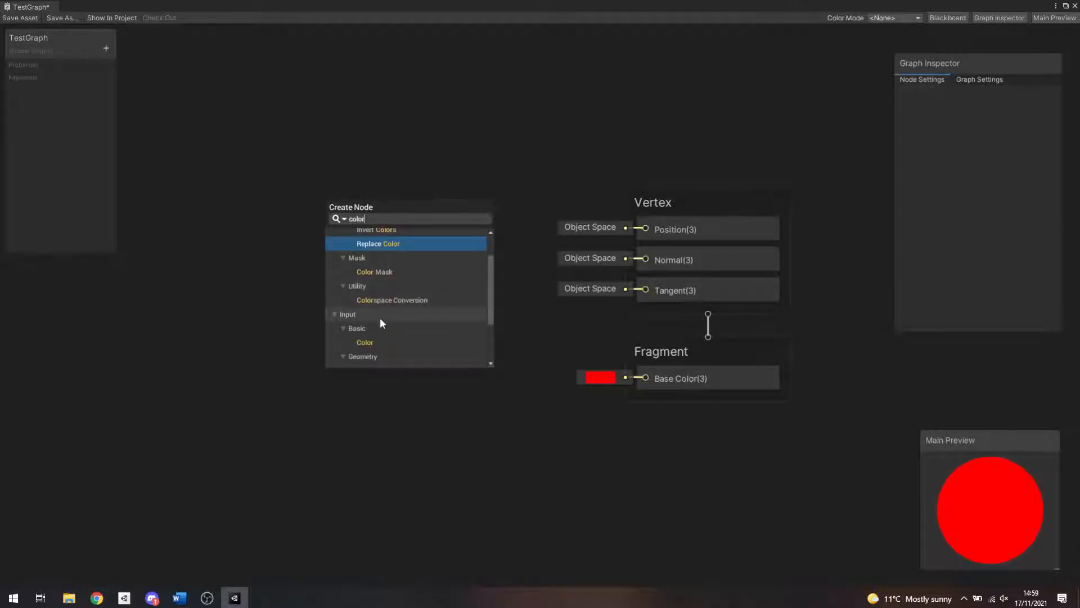
{"action": "left_click", "coordinate": [383, 342]}
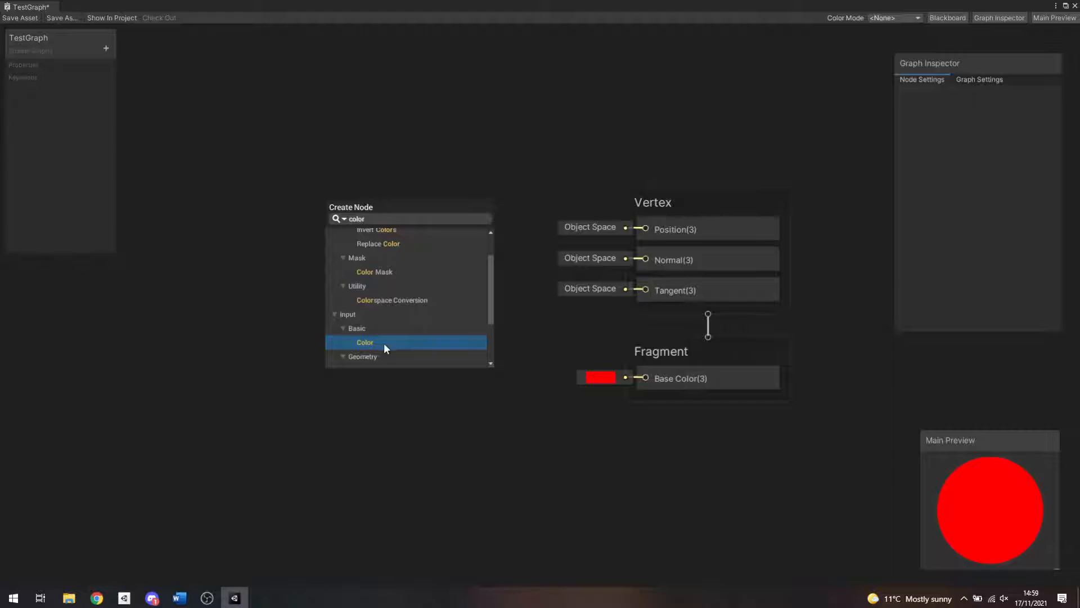
{"action": "left_click", "coordinate": [383, 342]}
{"action": "mouse_move", "coordinate": [402, 261]}
{"action": "left_mouse_down"}
{"action": "mouse_move", "coordinate": [381, 248]}
{"action": "mouse_move", "coordinate": [380, 261]}
{"action": "left_mouse_up"}
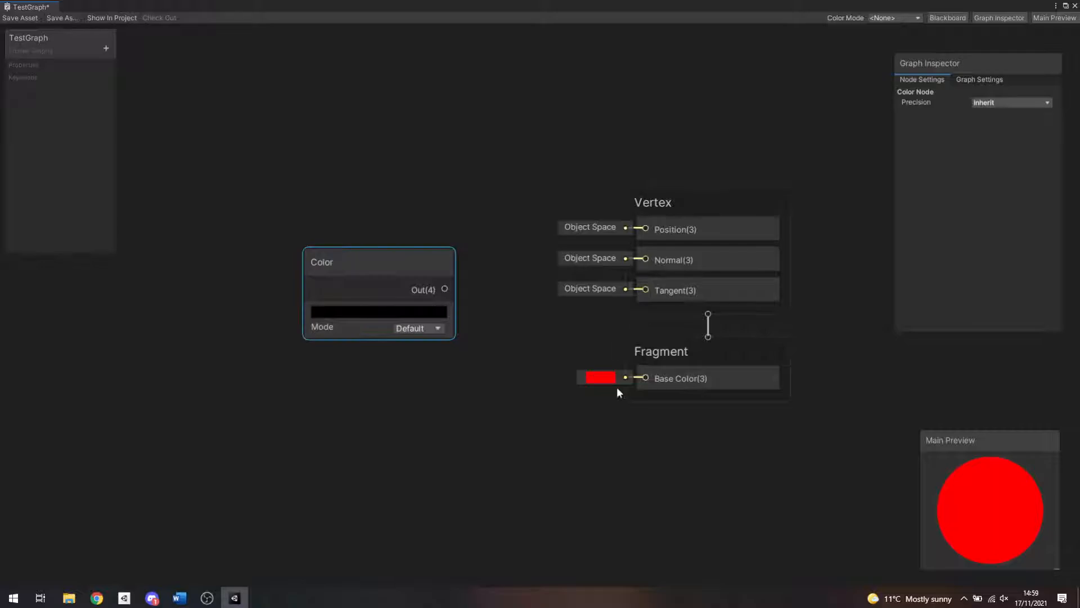
{"action": "left_click", "coordinate": [598, 376]}
{"action": "left_click", "coordinate": [479, 298]}
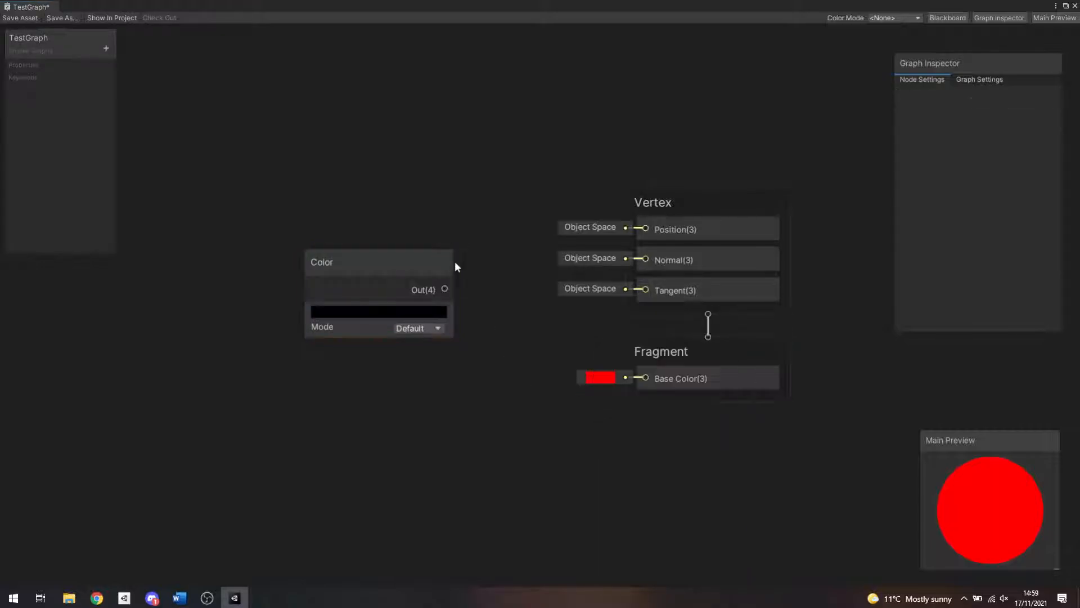
{"action": "left_click_drag", "start_coordinate": [403, 265], "coordinate": [329, 239]}
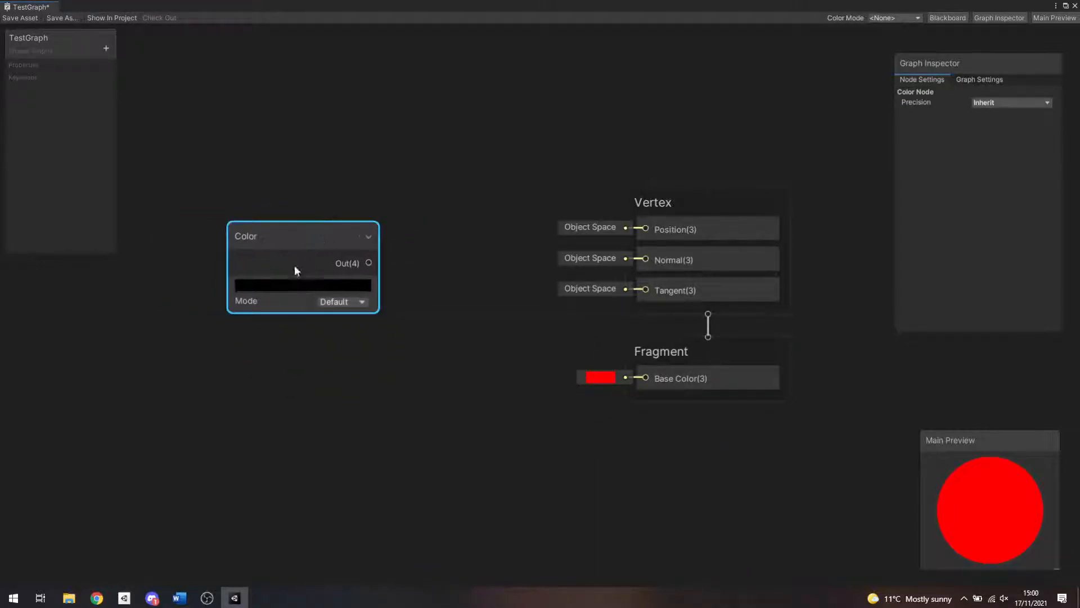
Step: Set the Color node to fully opaque red and connect its output to the Fragment stage's Base Color input
{"action": "left_click", "coordinate": [283, 284]}
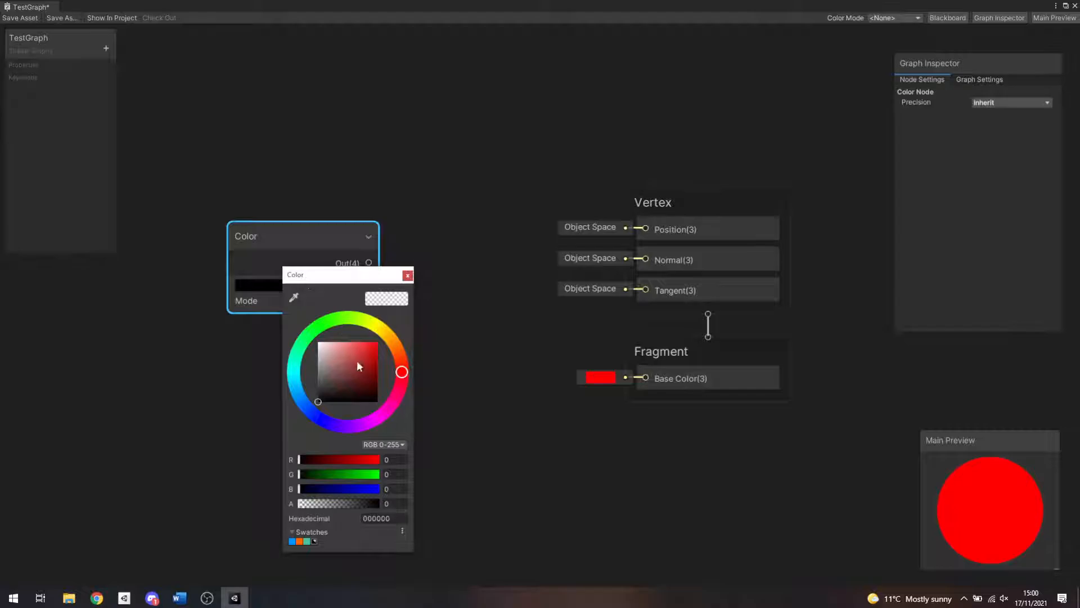
{"action": "left_click_drag", "start_coordinate": [356, 358], "coordinate": [396, 337]}
{"action": "left_click_drag", "start_coordinate": [317, 502], "coordinate": [387, 502]}
{"action": "left_click", "coordinate": [408, 276]}
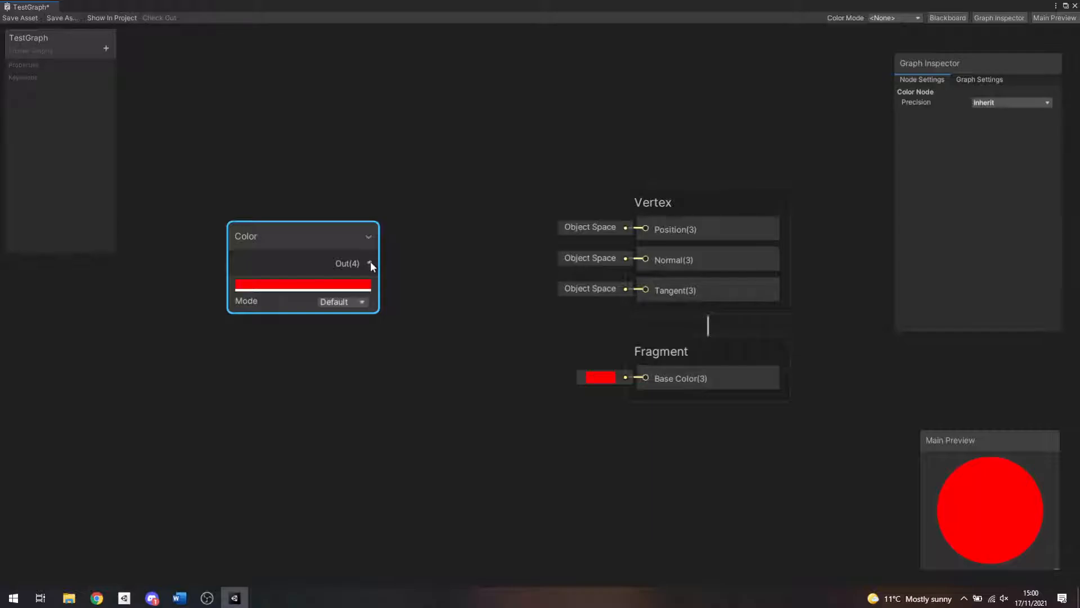
{"action": "left_click_drag", "start_coordinate": [370, 262], "coordinate": [646, 379]}
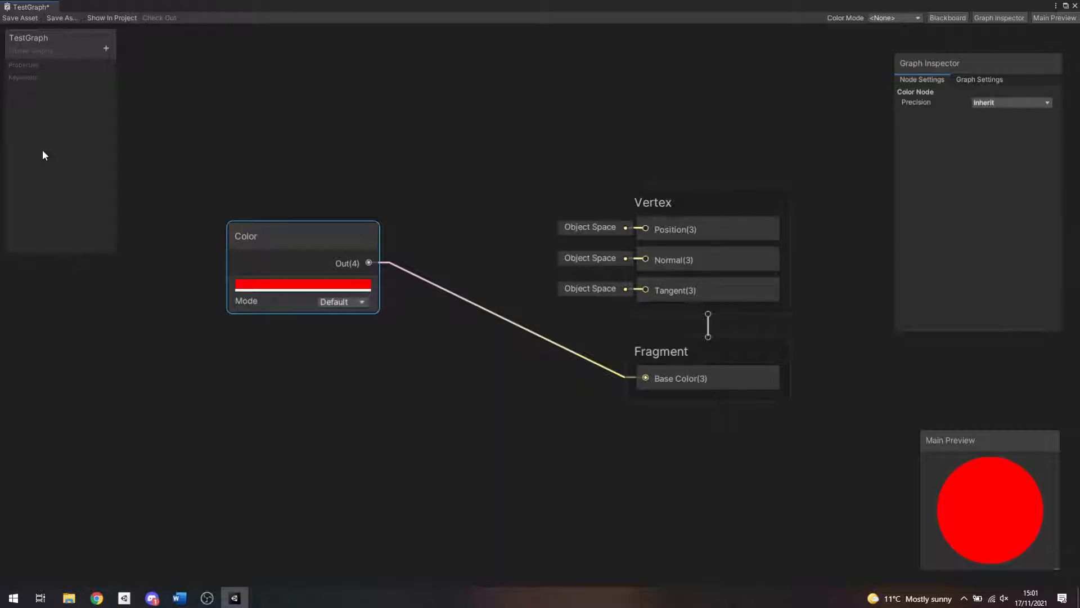
Step: Add a Color property named "Base Color" to the graph's Blackboard
{"action": "left_click", "coordinate": [106, 49]}
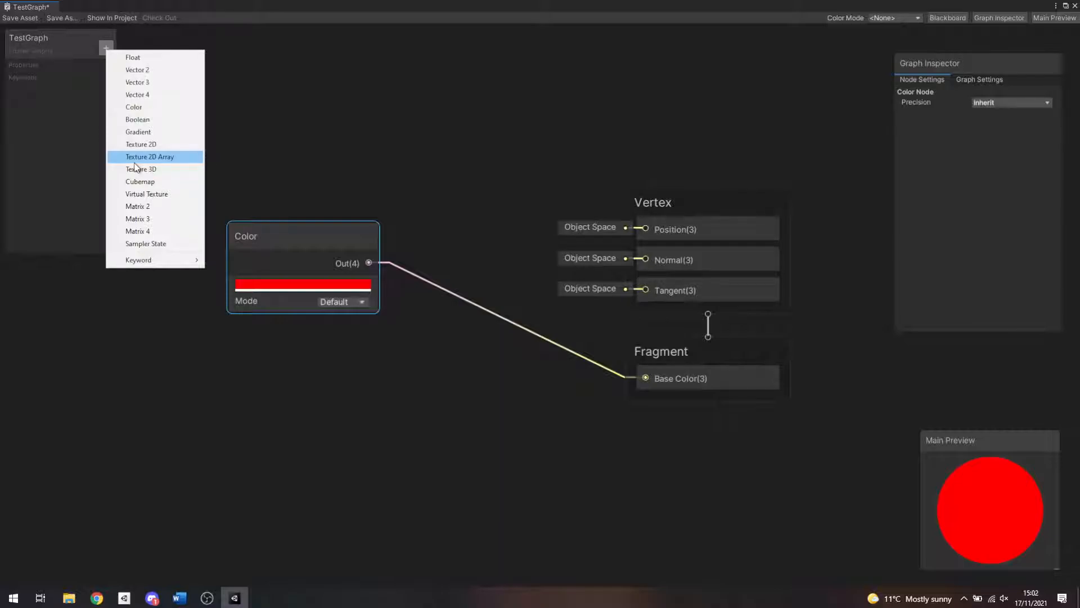
{"action": "left_click", "coordinate": [150, 106]}
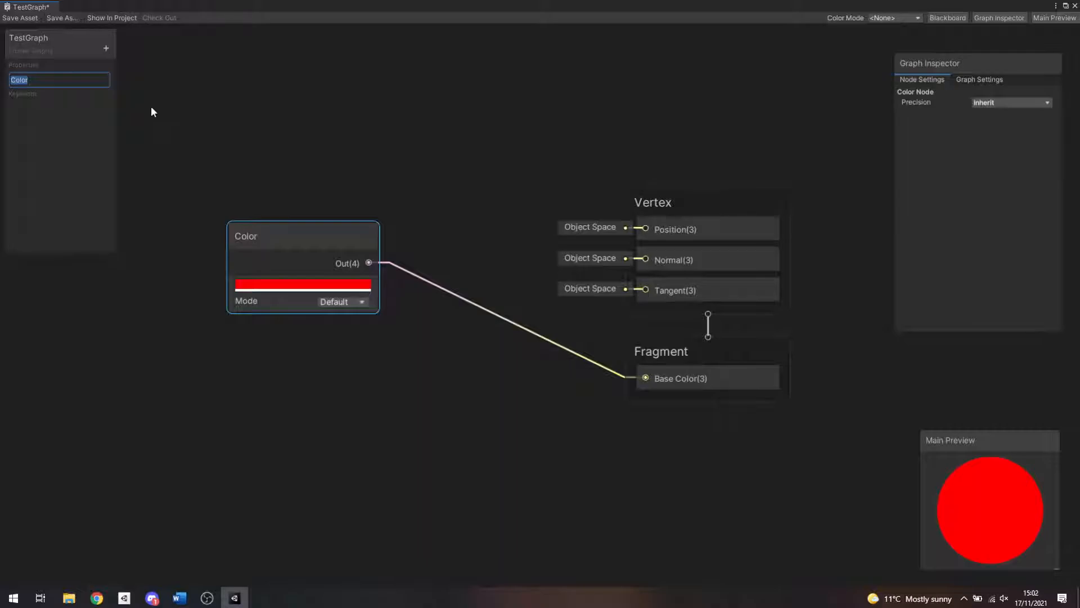
{"action": "type", "text": "b"}
{"action": "key", "text": "BackSpace"}
{"action": "type", "text": "Base Color"}
{"action": "key", "text": "Return"}
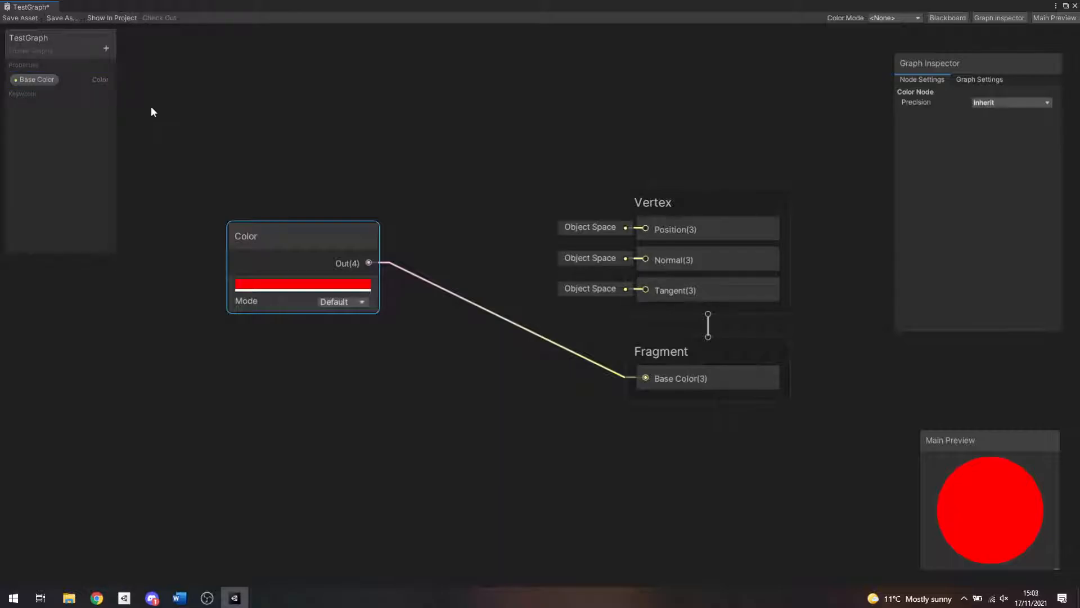
Step: Set the Base Color property's default to opaque yellow (FFFF00) and place the property as a node above the Color node
{"action": "left_click", "coordinate": [29, 81]}
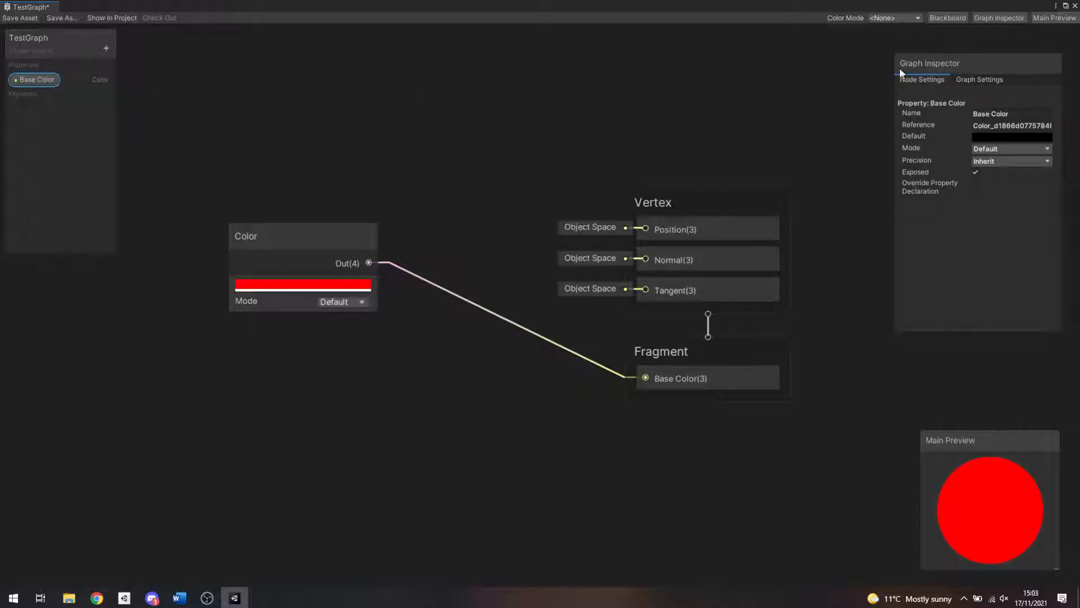
{"action": "left_click", "coordinate": [976, 81]}
{"action": "left_click", "coordinate": [922, 80]}
{"action": "left_click", "coordinate": [991, 137]}
{"action": "left_click", "coordinate": [1030, 360]}
{"action": "left_click_drag", "start_coordinate": [1031, 363], "coordinate": [1045, 331]}
{"action": "left_click", "coordinate": [1038, 332]}
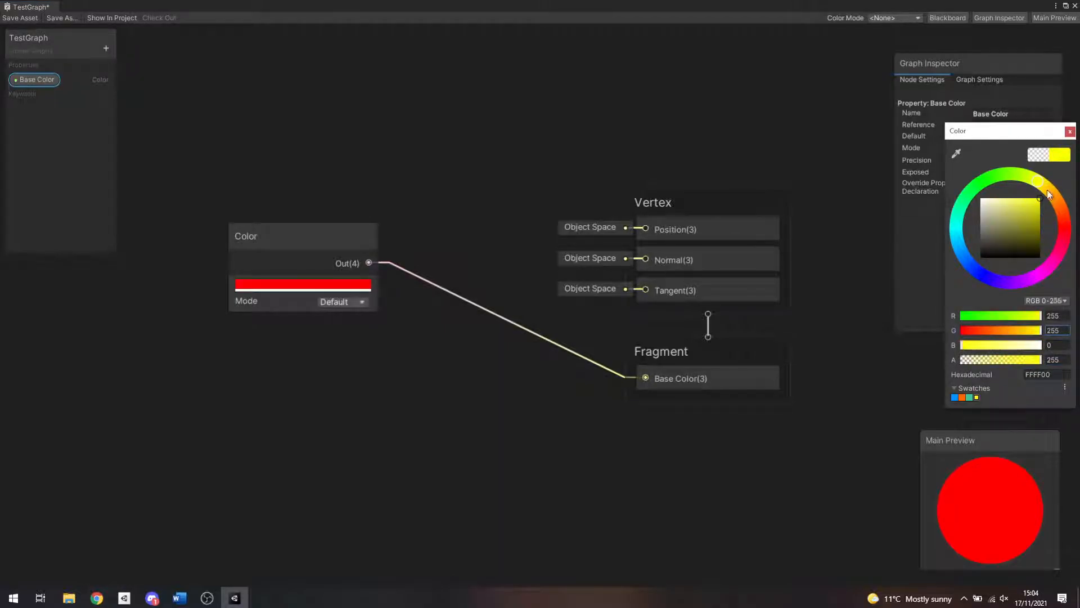
{"action": "left_click", "coordinate": [1070, 131]}
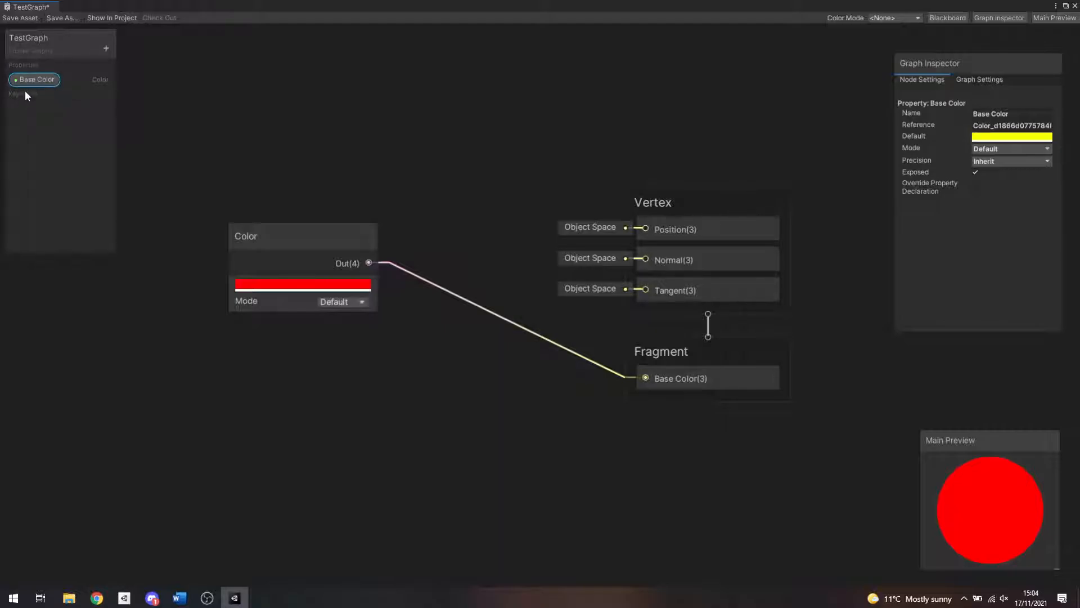
{"action": "left_click_drag", "start_coordinate": [30, 84], "coordinate": [240, 103]}
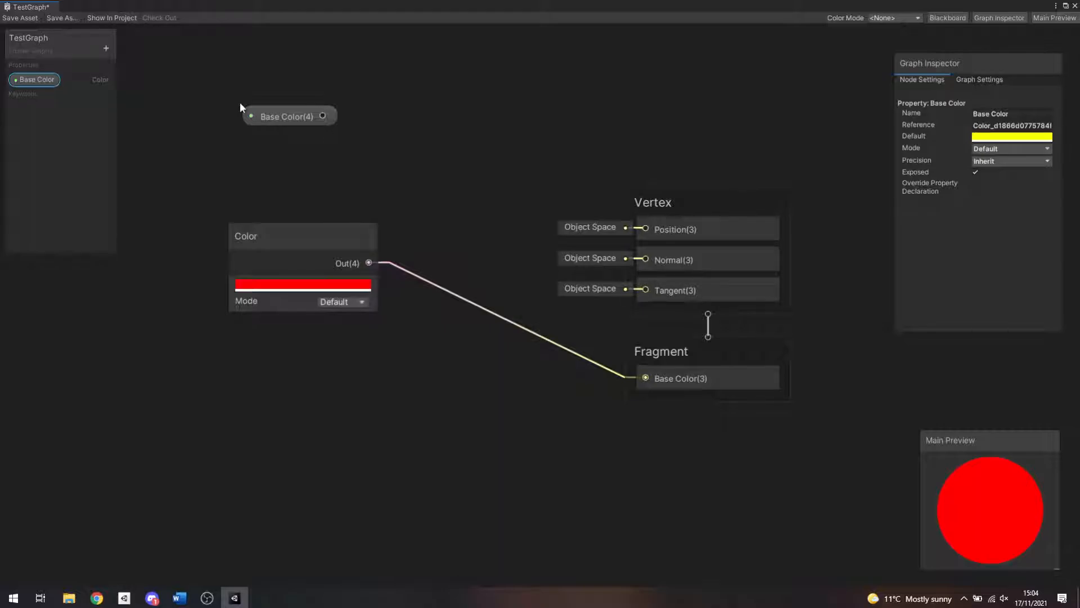
Step: Create a second Base Color property node from the node list's Properties category, then delete it
{"action": "right_click", "coordinate": [435, 117]}
{"action": "left_click", "coordinate": [450, 126]}
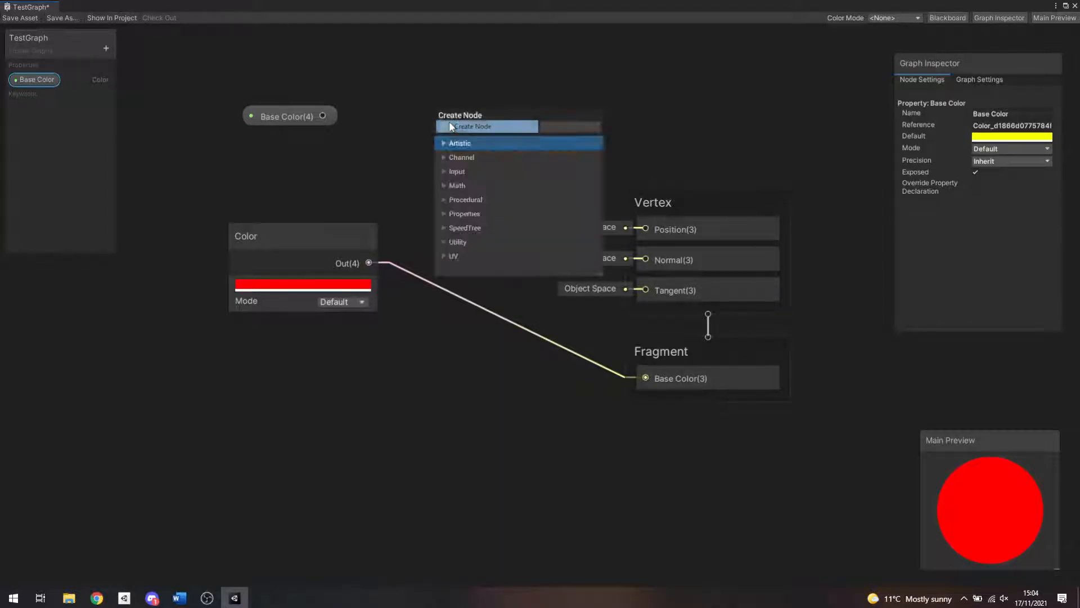
{"action": "left_click", "coordinate": [447, 213]}
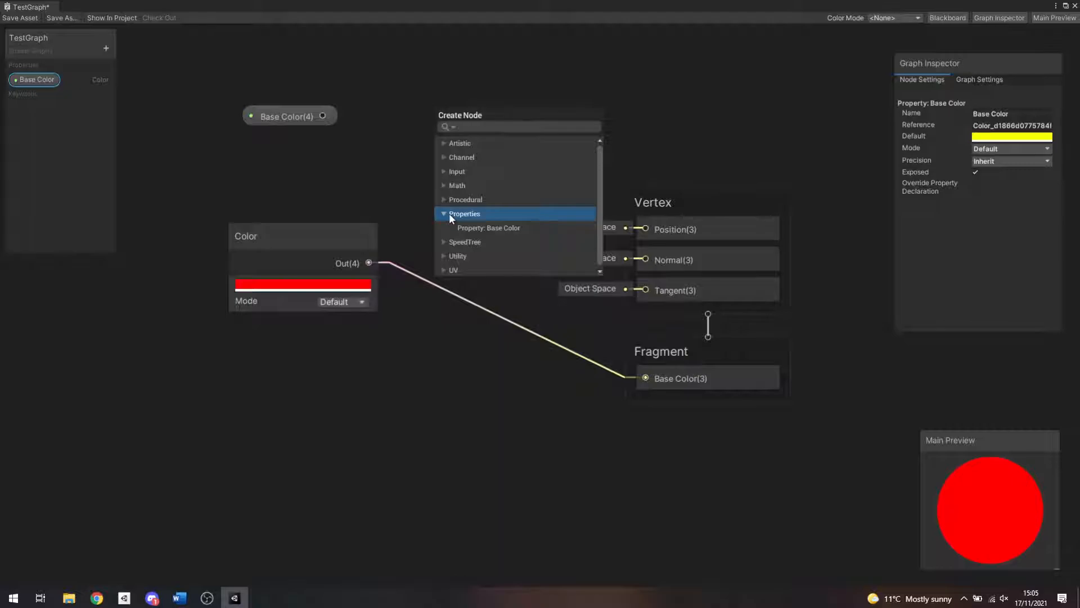
{"action": "left_click", "coordinate": [469, 227]}
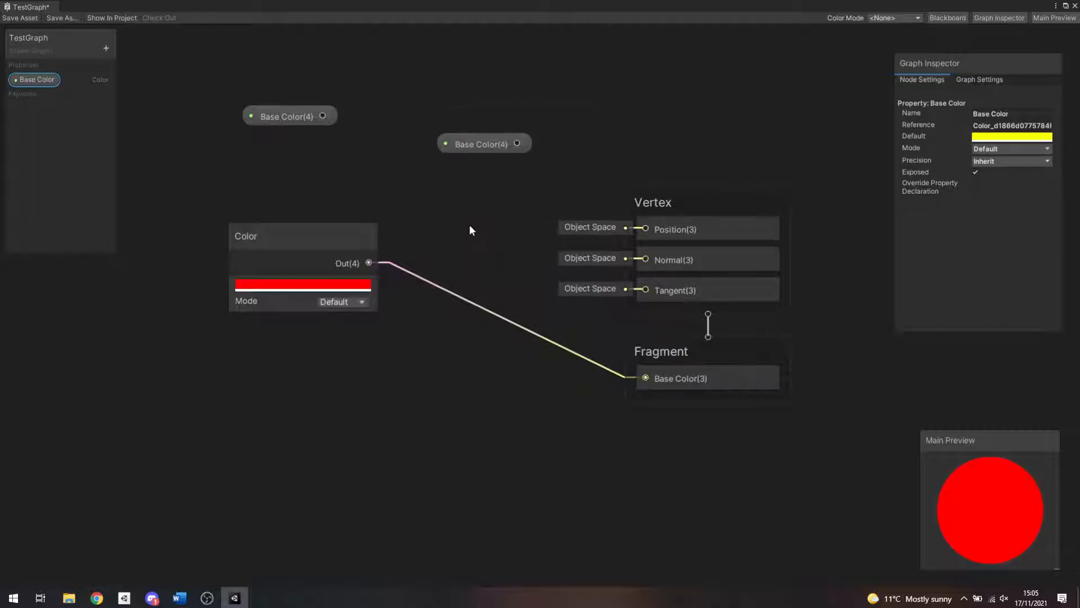
{"action": "left_click_drag", "start_coordinate": [483, 144], "coordinate": [287, 156]}
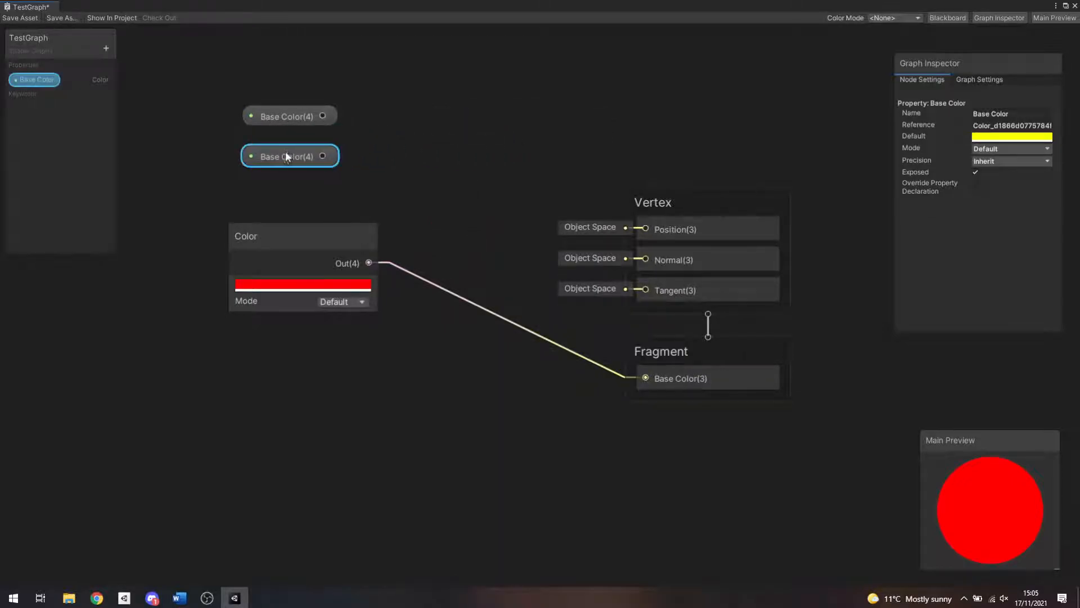
{"action": "key", "text": "Delete"}
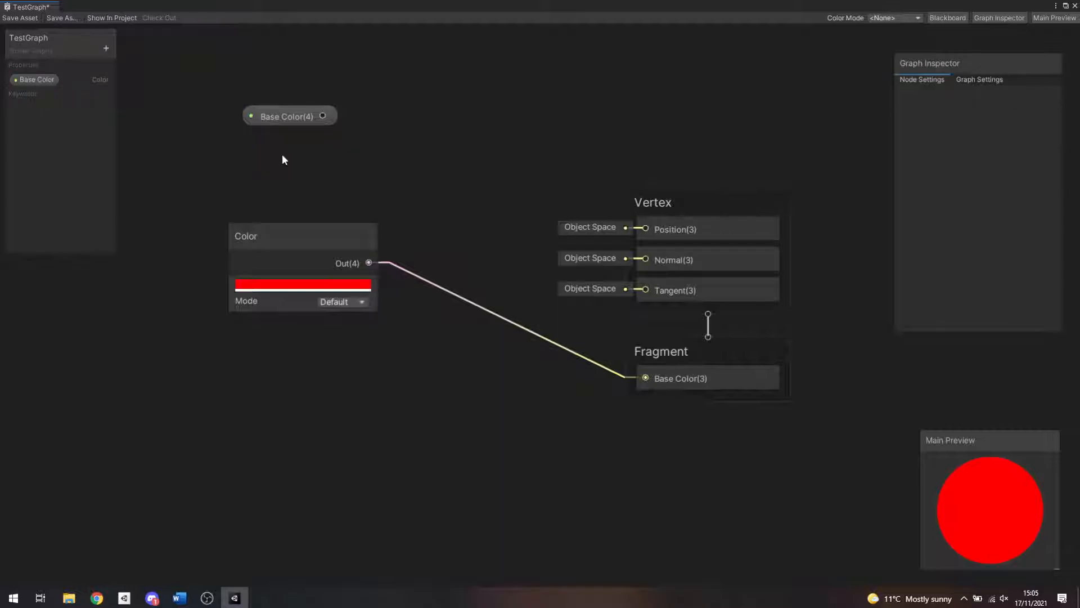
Step: Connect the Base Color property node to the Fragment stage's Base Color input and delete the red Color node
{"action": "left_click_drag", "start_coordinate": [295, 242], "coordinate": [270, 392]}
{"action": "left_click_drag", "start_coordinate": [290, 117], "coordinate": [645, 378]}
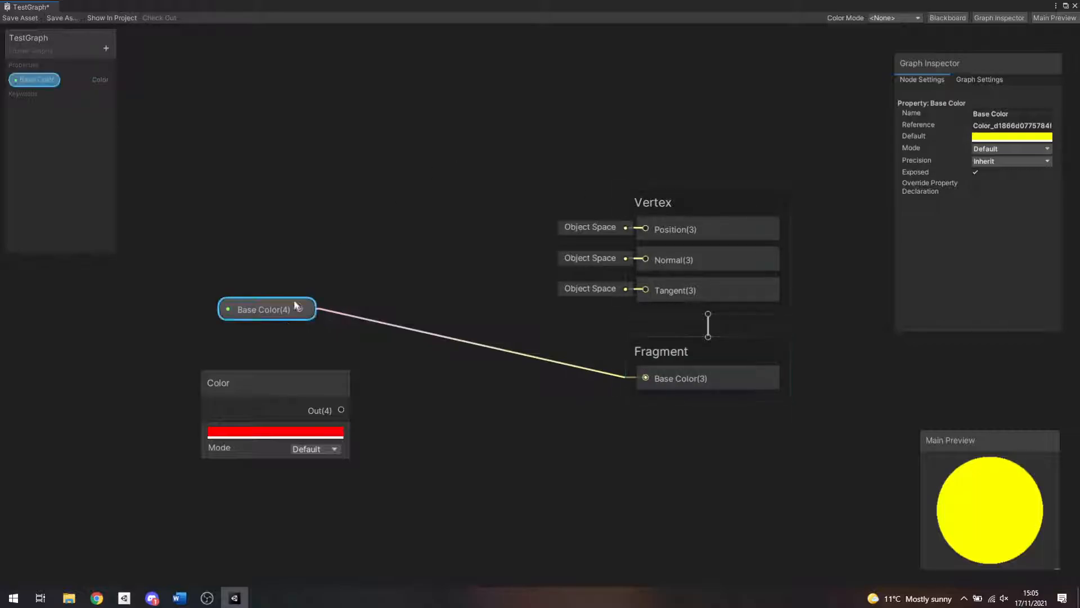
{"action": "left_click", "coordinate": [270, 395]}
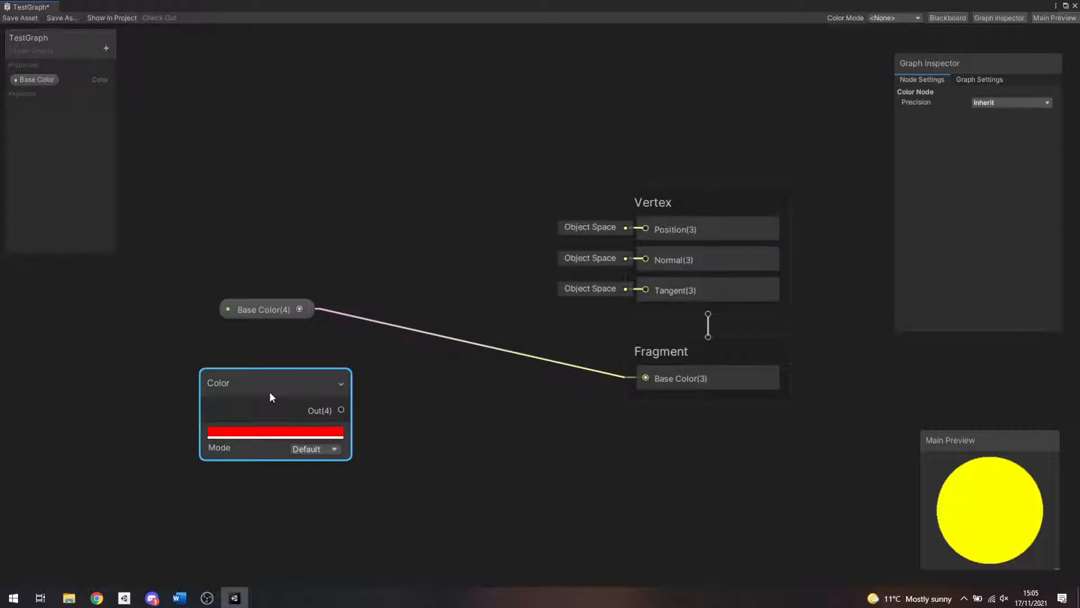
{"action": "key", "text": "Delete"}
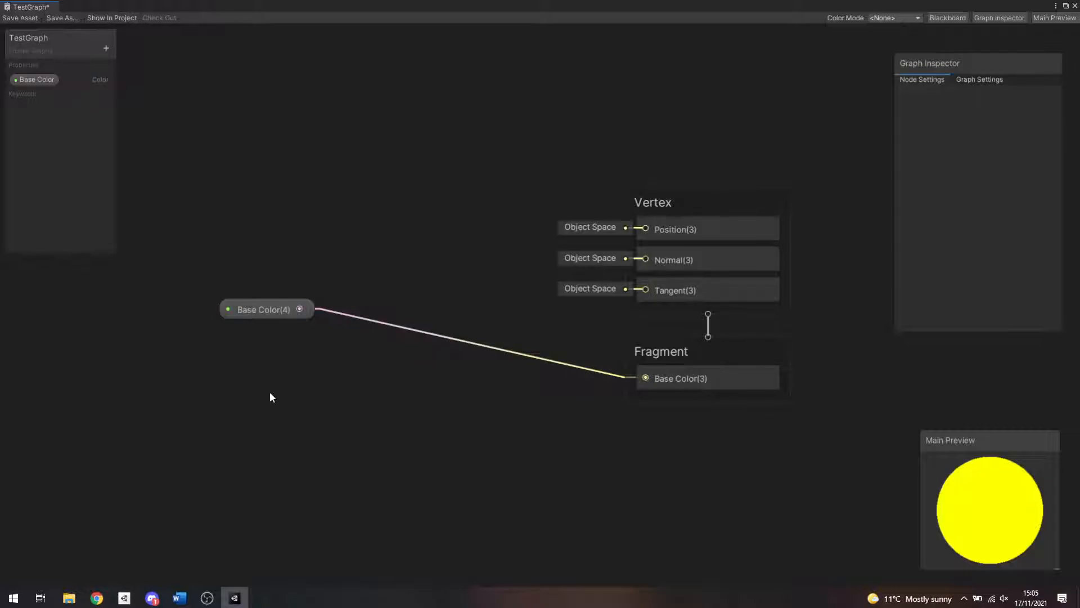
Step: Move the Base Color property node right beside the Fragment stage's Base Color input
{"action": "left_click", "coordinate": [281, 316]}
{"action": "left_click_drag", "start_coordinate": [267, 308], "coordinate": [504, 378]}
{"action": "left_click", "coordinate": [399, 294]}
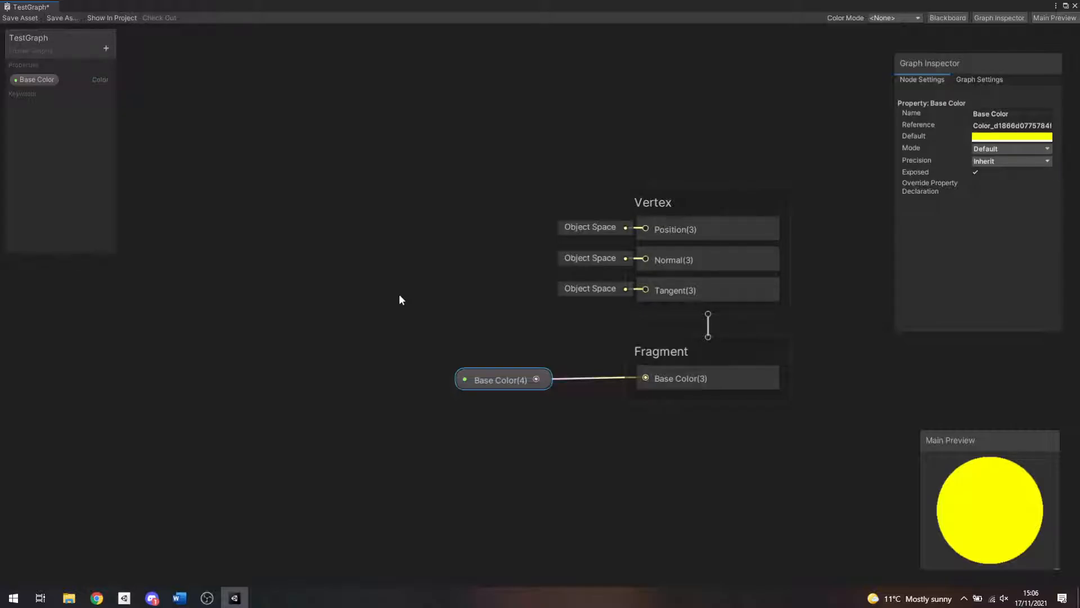
Step: Save the TestGraph asset, restore its maximized window and dock it in the main editor next to the Asset Store
{"action": "left_click", "coordinate": [19, 18]}
{"action": "left_click", "coordinate": [1065, 6]}
{"action": "left_click_drag", "start_coordinate": [318, 42], "coordinate": [526, 51]}
Step: Show the Scene view and fly in to frame the example room up close
{"action": "left_click", "coordinate": [357, 48]}
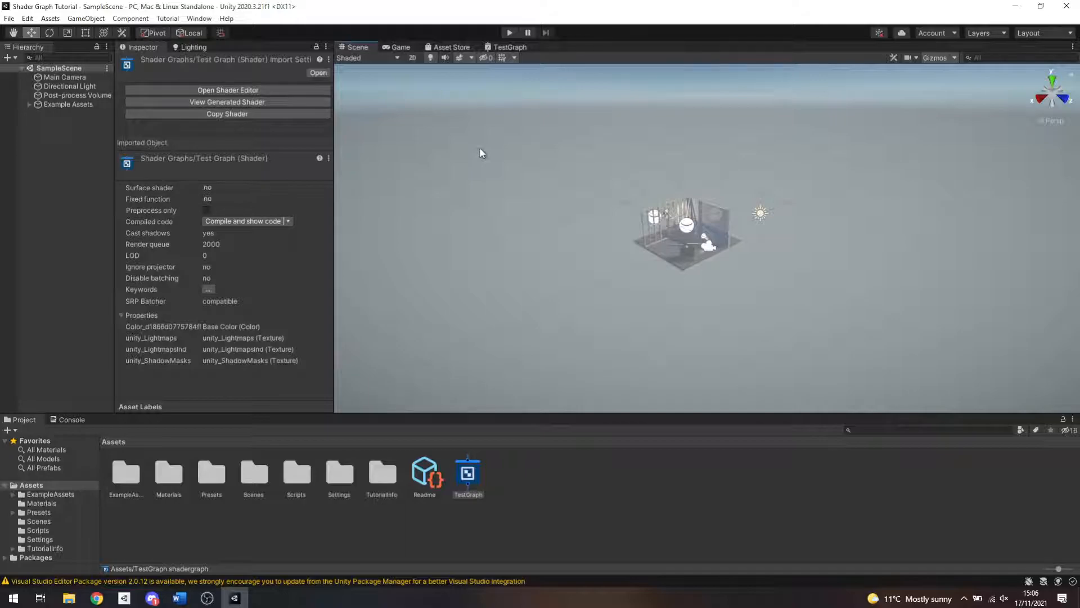
{"action": "left_click_drag", "start_coordinate": [708, 285], "coordinate": [680, 279], "text": "alt"}
{"action": "key", "text": "w"}
{"action": "right_click_drag", "start_coordinate": [679, 278], "coordinate": [528, 254]}
{"action": "key", "text": "s"}
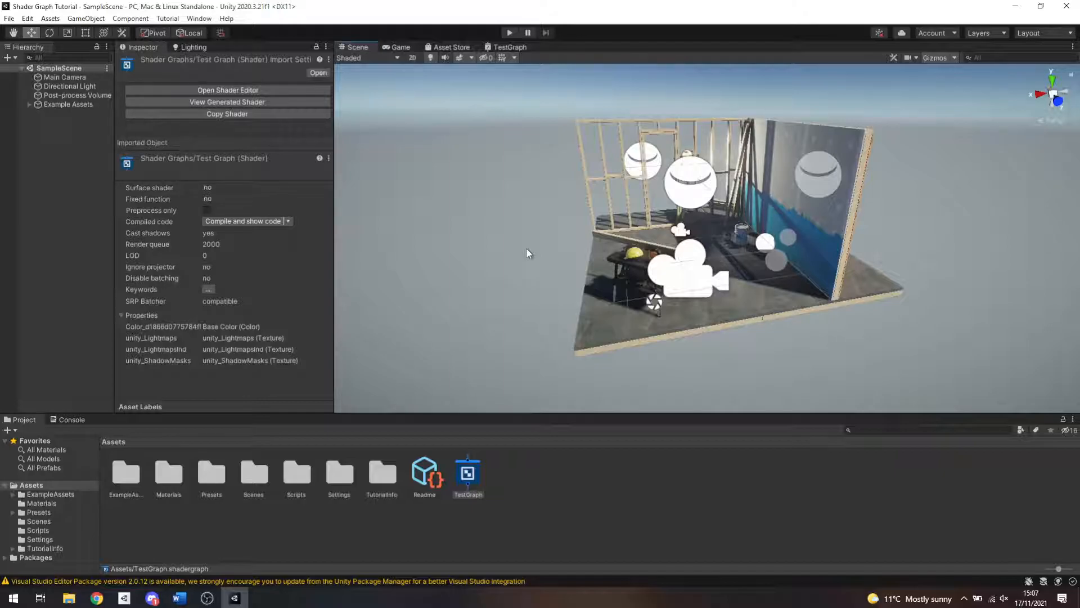
Step: Add a sphere to the scene and set its position to 0, 0, 0
{"action": "left_click", "coordinate": [86, 18]}
{"action": "mouse_move", "coordinate": [108, 68]}
{"action": "left_click", "coordinate": [247, 83]}
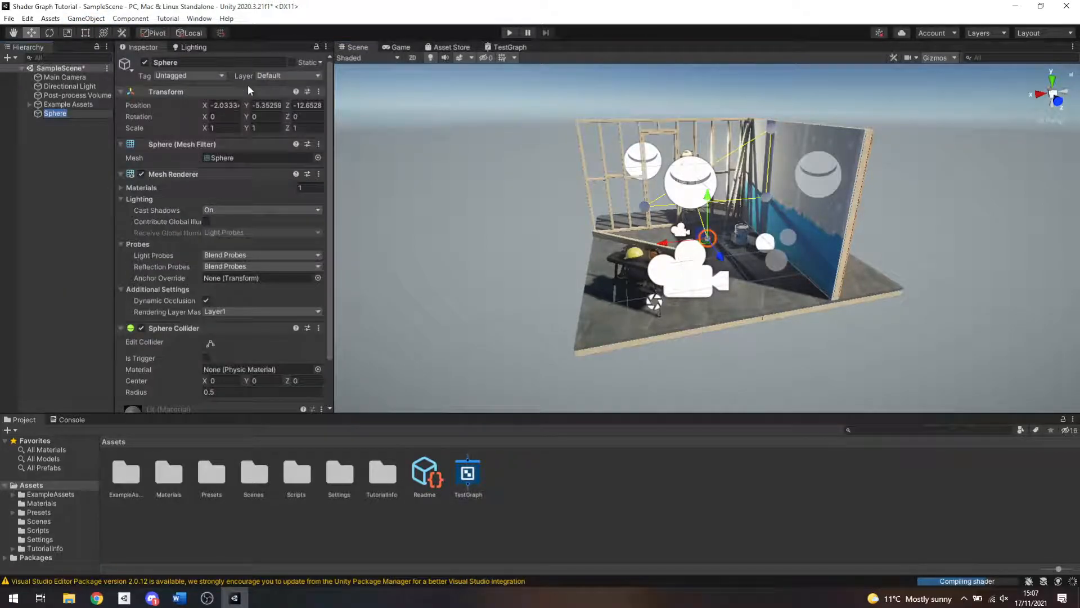
{"action": "left_click", "coordinate": [225, 105]}
{"action": "type", "text": "0"}
{"action": "key", "text": "Tab"}
{"action": "type", "text": "0"}
{"action": "key", "text": "Tab"}
{"action": "type", "text": "0"}
{"action": "key", "text": "Tab"}
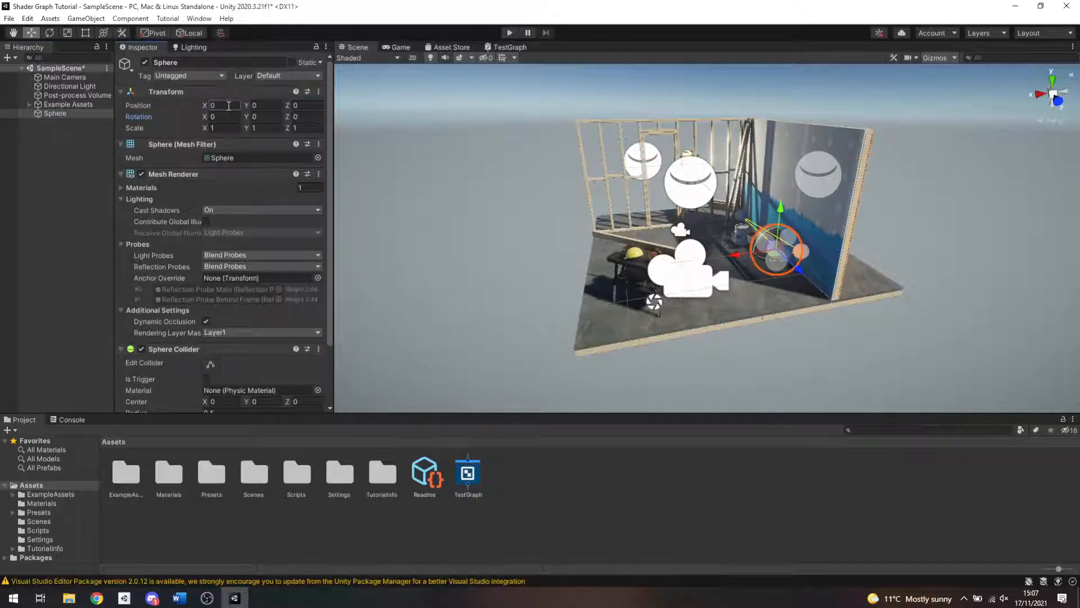
Step: Move the sphere along X out of the example room, raise it to about Y 0.989, and view it up close
{"action": "left_click_drag", "start_coordinate": [741, 255], "coordinate": [519, 245]}
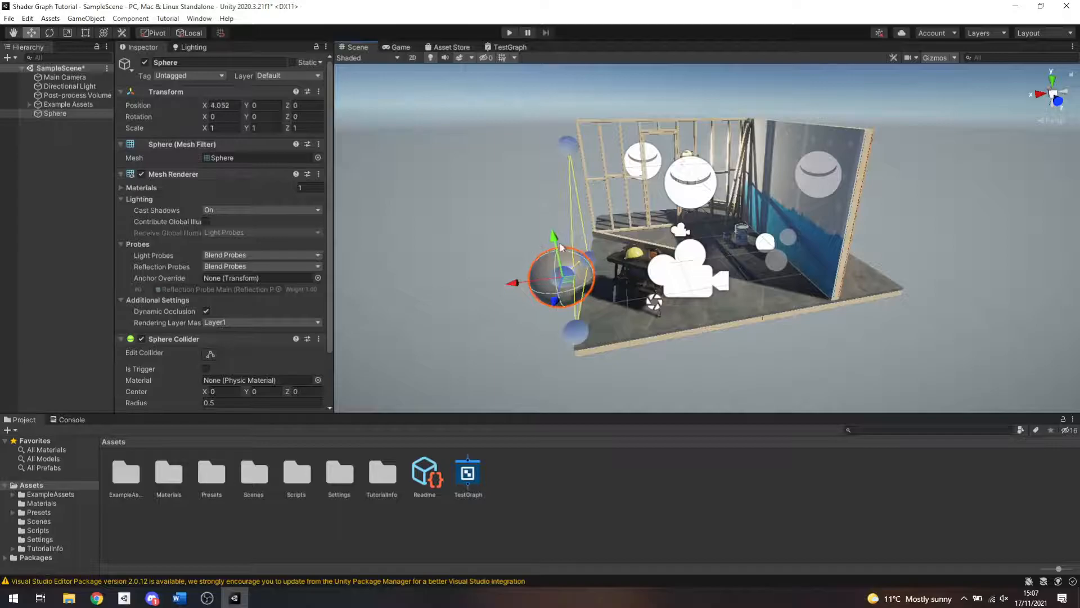
{"action": "left_click_drag", "start_coordinate": [549, 190], "coordinate": [547, 184]}
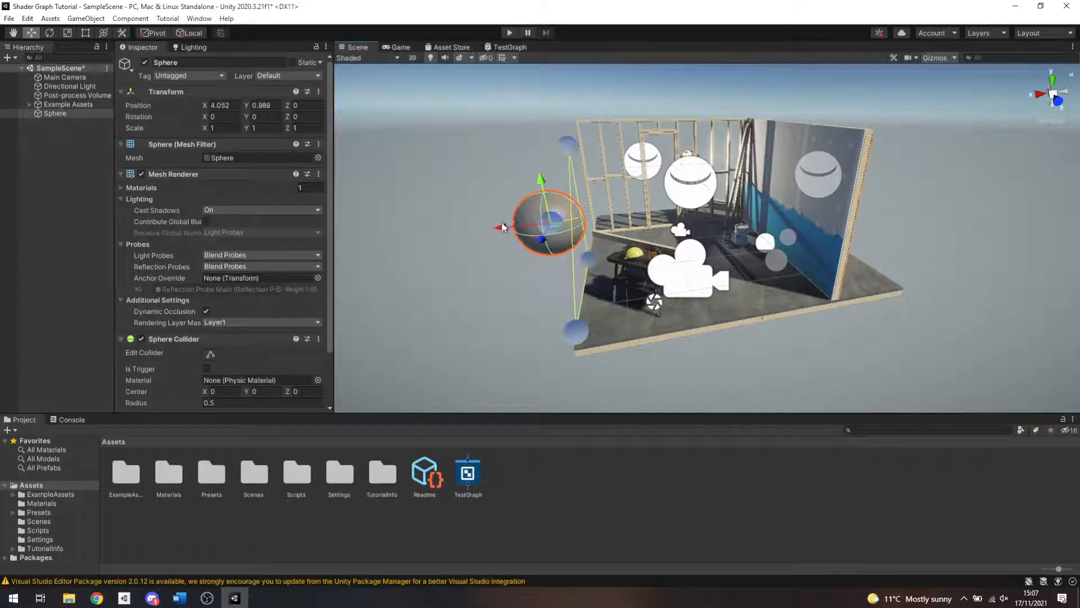
{"action": "left_click_drag", "start_coordinate": [503, 227], "coordinate": [463, 228]}
{"action": "left_click", "coordinate": [528, 156]}
{"action": "right_click_drag", "start_coordinate": [528, 157], "coordinate": [428, 146]}
{"action": "key", "text": "w"}
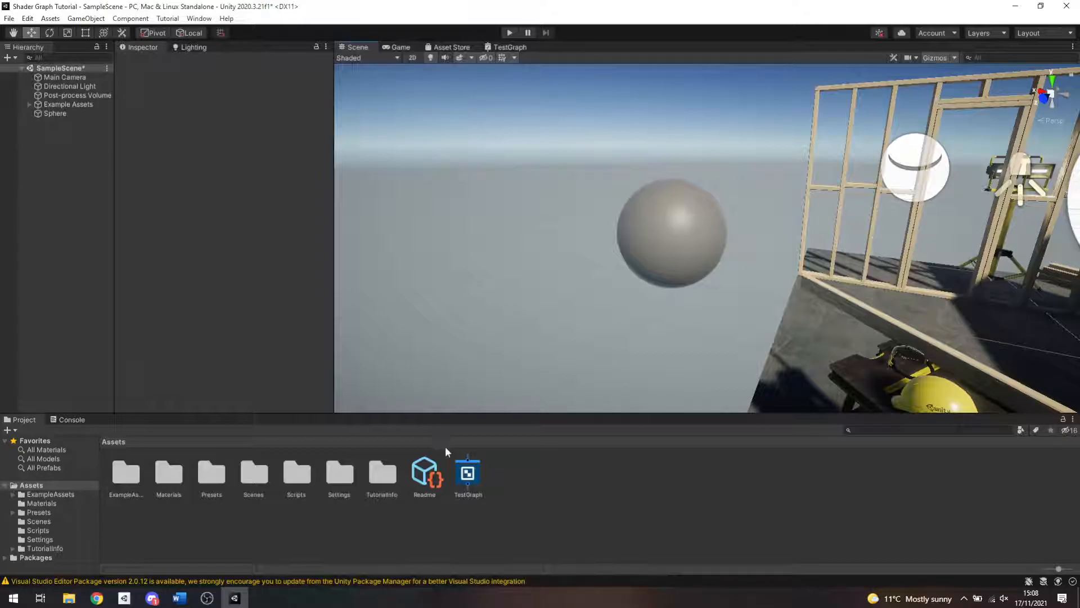
Step: Create a new material named Test in the Assets folder
{"action": "right_click", "coordinate": [550, 476]}
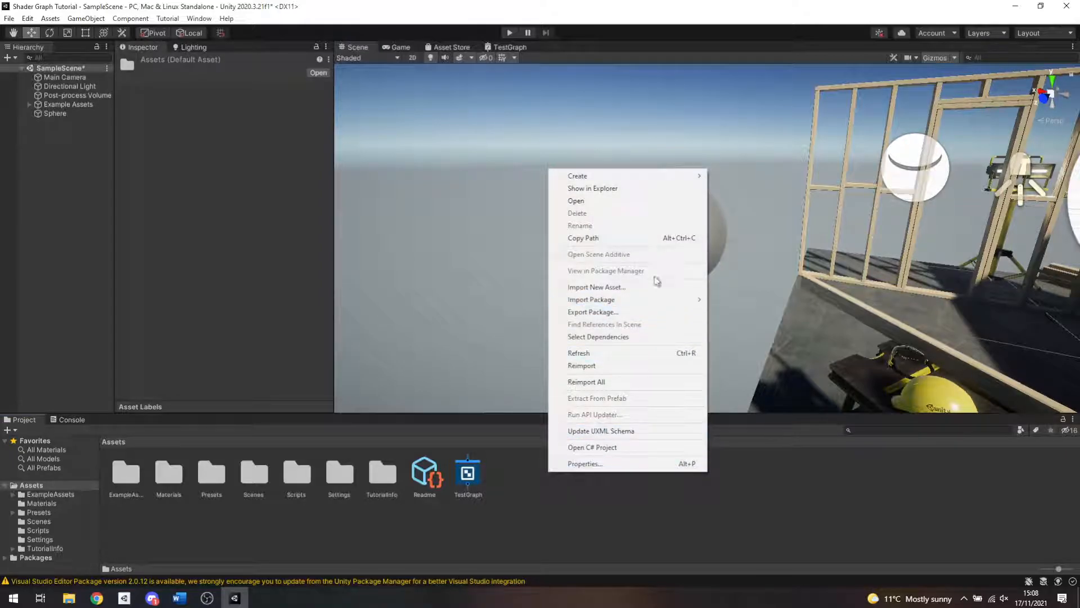
{"action": "mouse_move", "coordinate": [665, 177]}
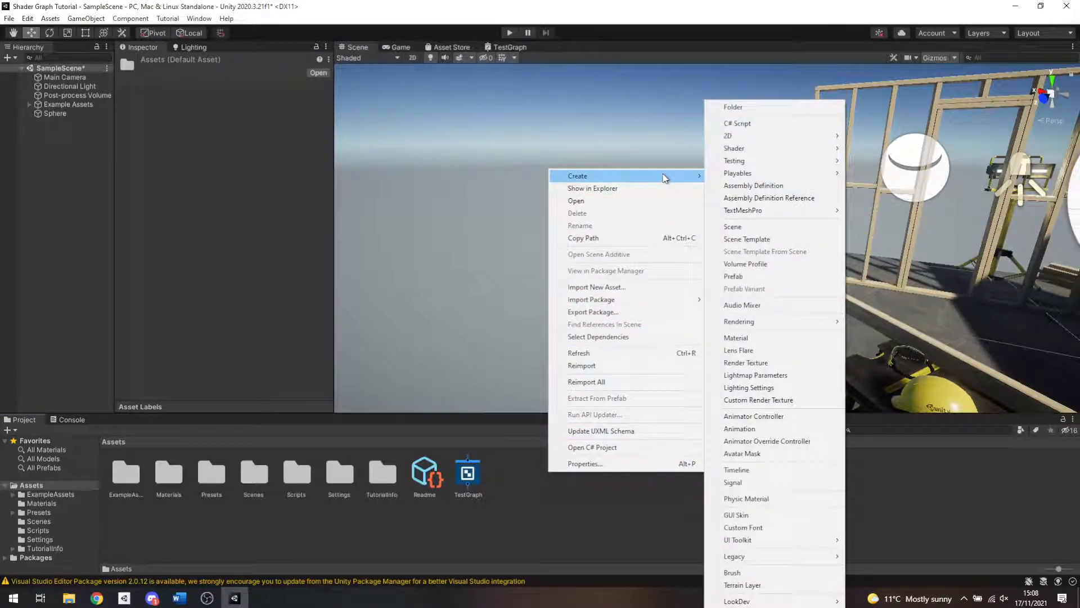
{"action": "left_click", "coordinate": [784, 333]}
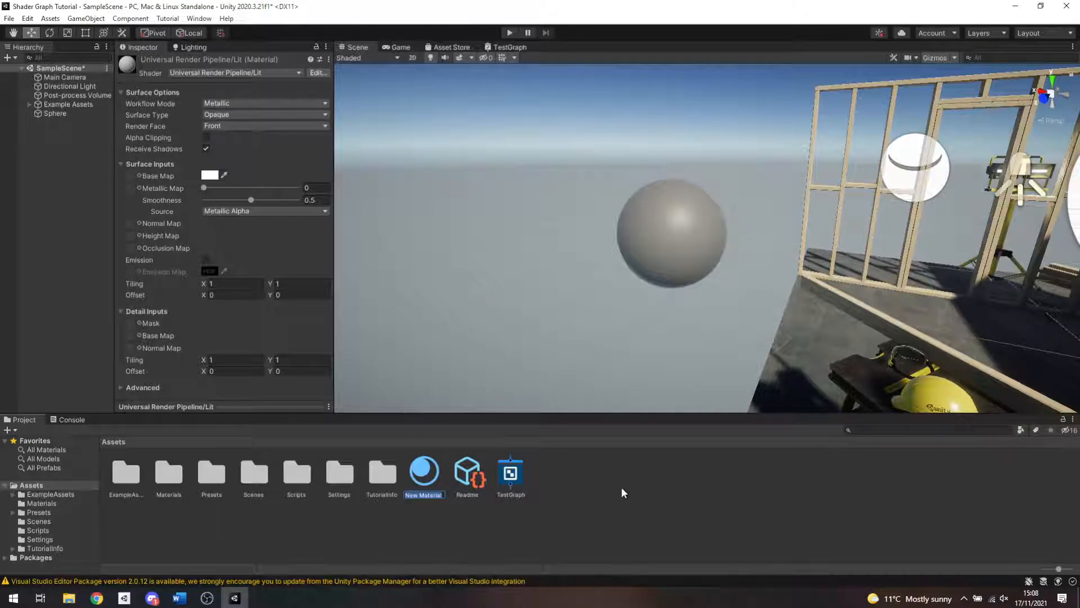
{"action": "type", "text": "Test"}
{"action": "key", "text": "Return"}
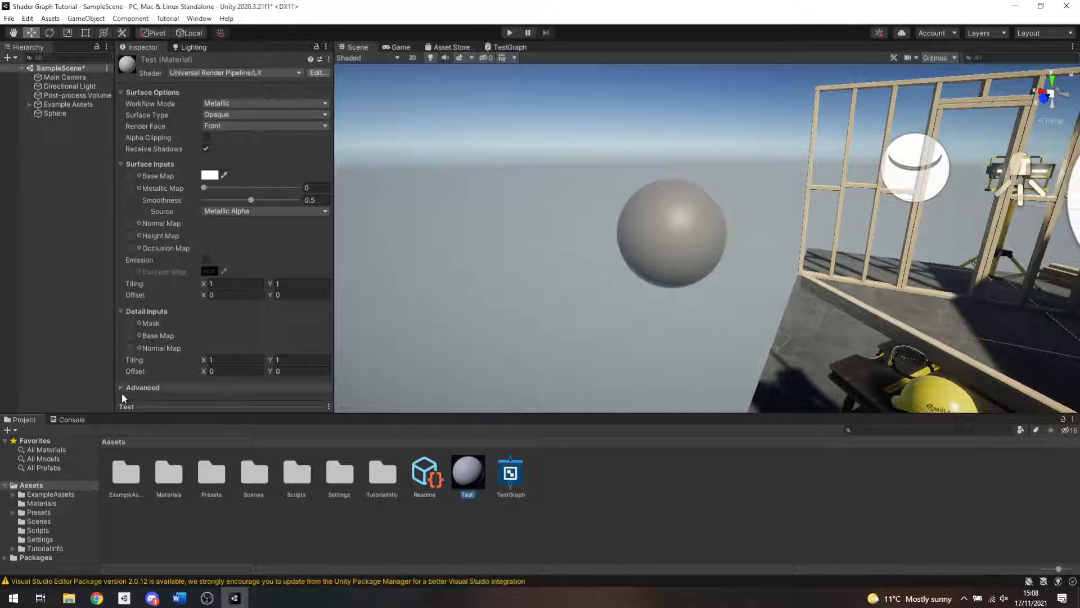
{"action": "right_click", "coordinate": [588, 485]}
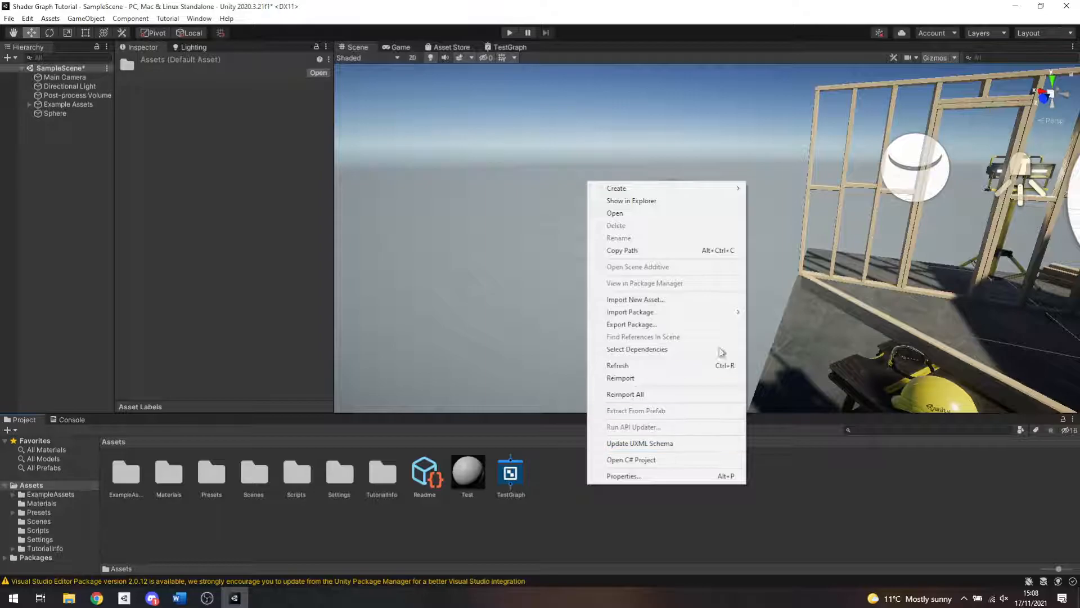
{"action": "mouse_move", "coordinate": [726, 188]}
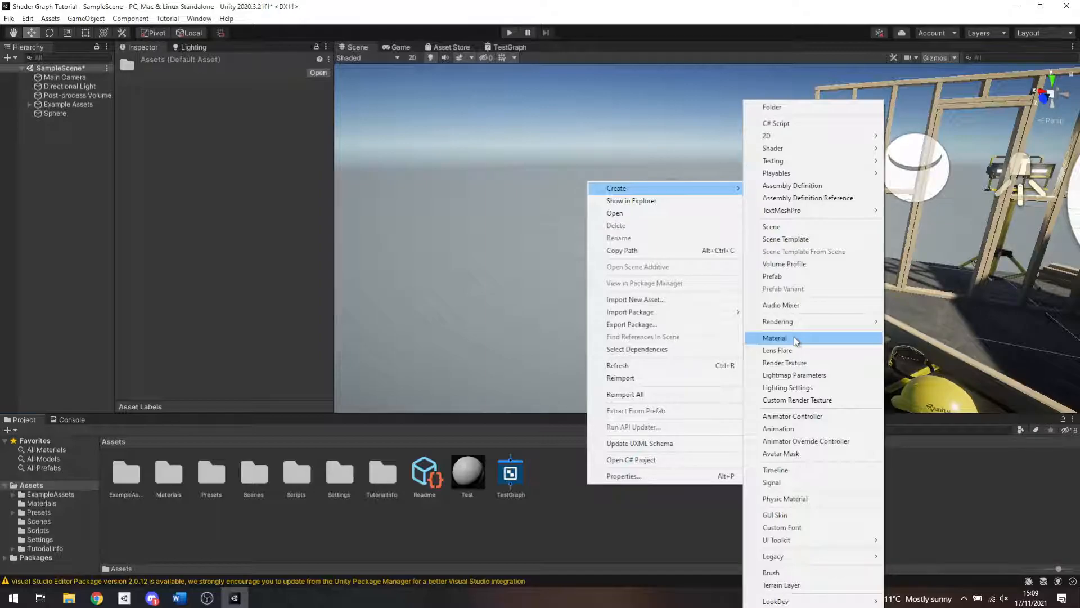
{"action": "left_click", "coordinate": [564, 508]}
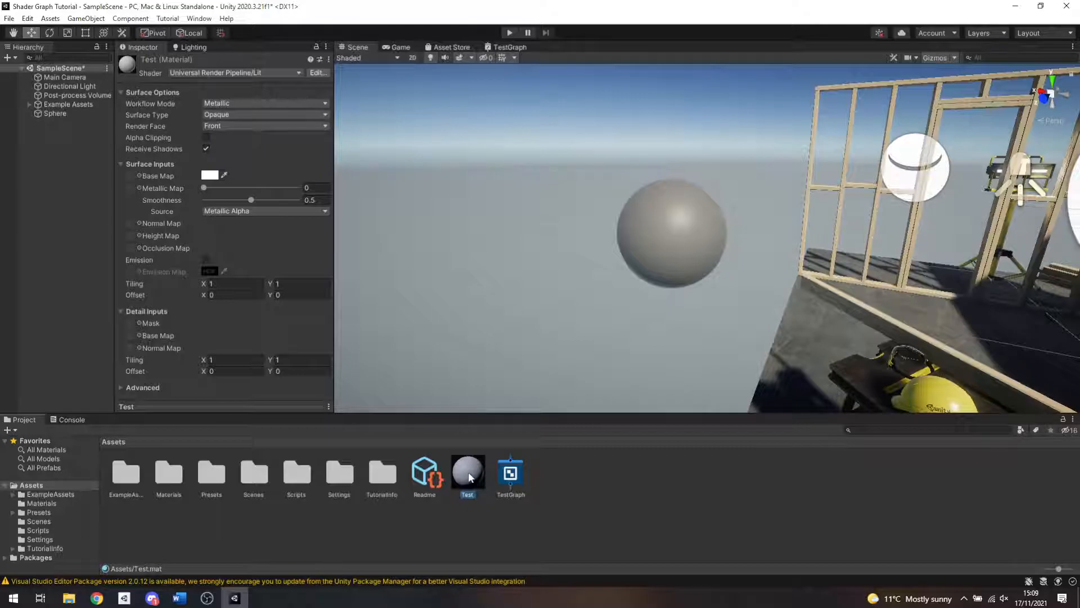
Step: Look at the grey sphere and the example room from different angles in the Scene view
{"action": "key", "text": "a"}
{"action": "right_click_drag", "start_coordinate": [670, 292], "coordinate": [879, 231]}
{"action": "key", "text": "w"}
{"action": "key", "text": "s"}
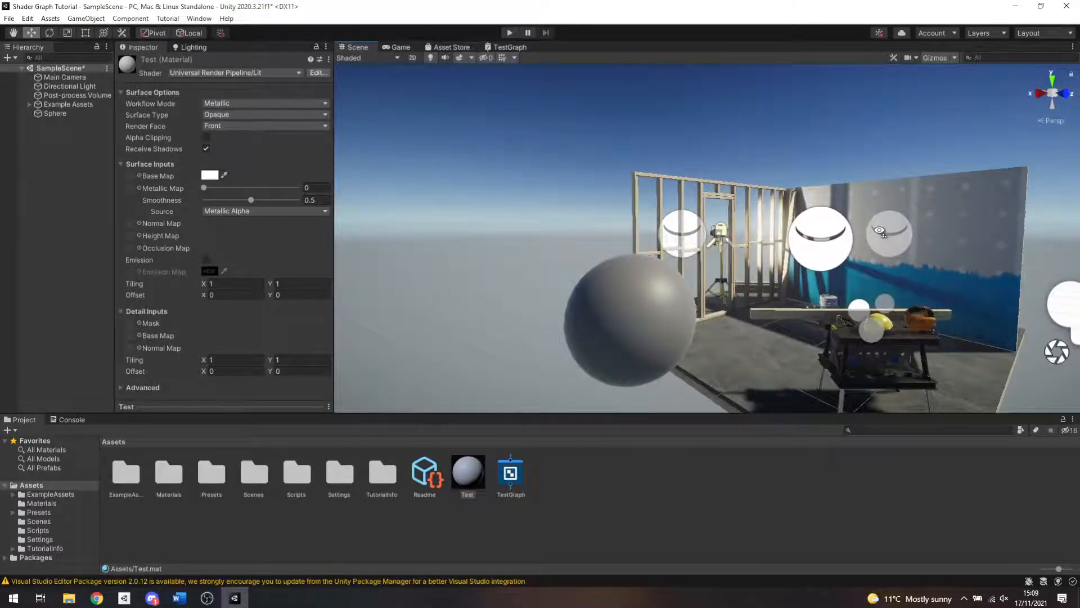
{"action": "key", "text": "w"}
{"action": "right_click_drag", "start_coordinate": [769, 234], "coordinate": [574, 289]}
{"action": "key", "text": "s"}
{"action": "key", "text": "w"}
{"action": "key", "text": "s"}
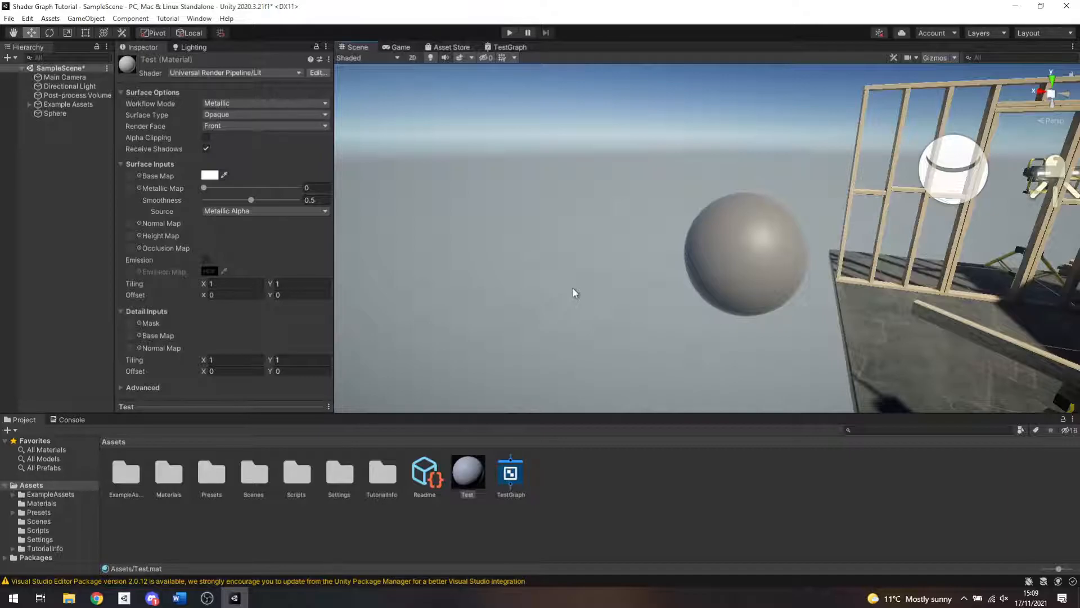
Step: Set the Test material's shader to Shader Graphs/TestGraph and apply the material to the sphere
{"action": "left_click", "coordinate": [207, 72]}
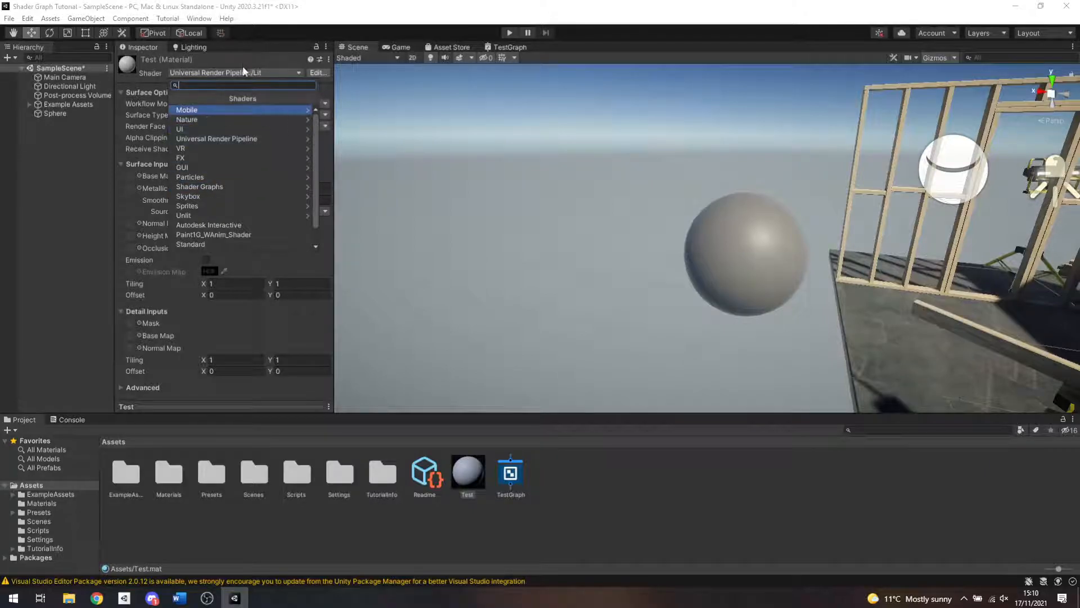
{"action": "left_click", "coordinate": [227, 186]}
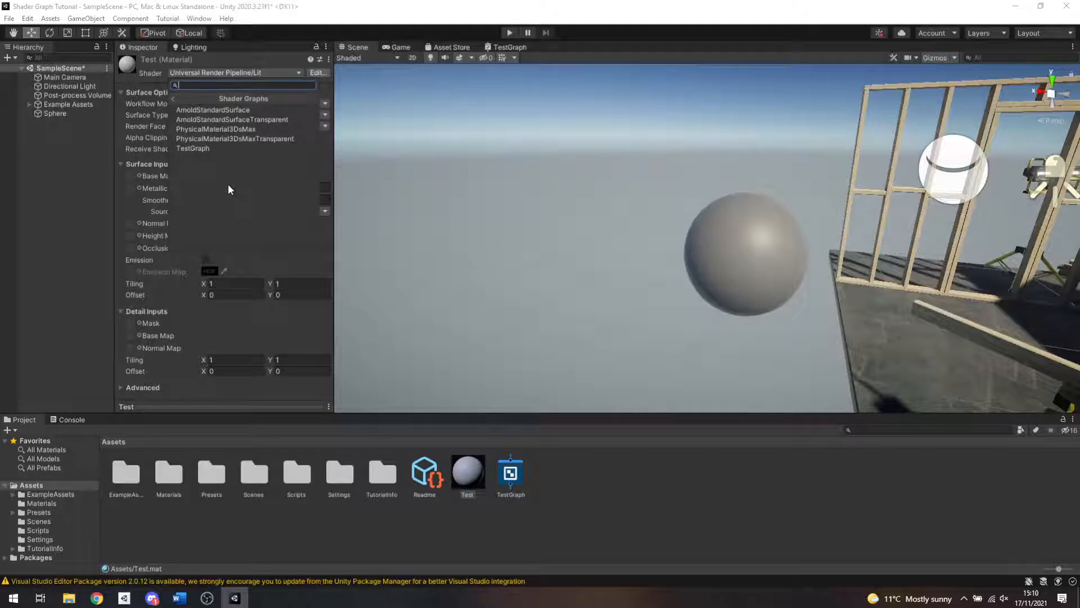
{"action": "left_click", "coordinate": [207, 149]}
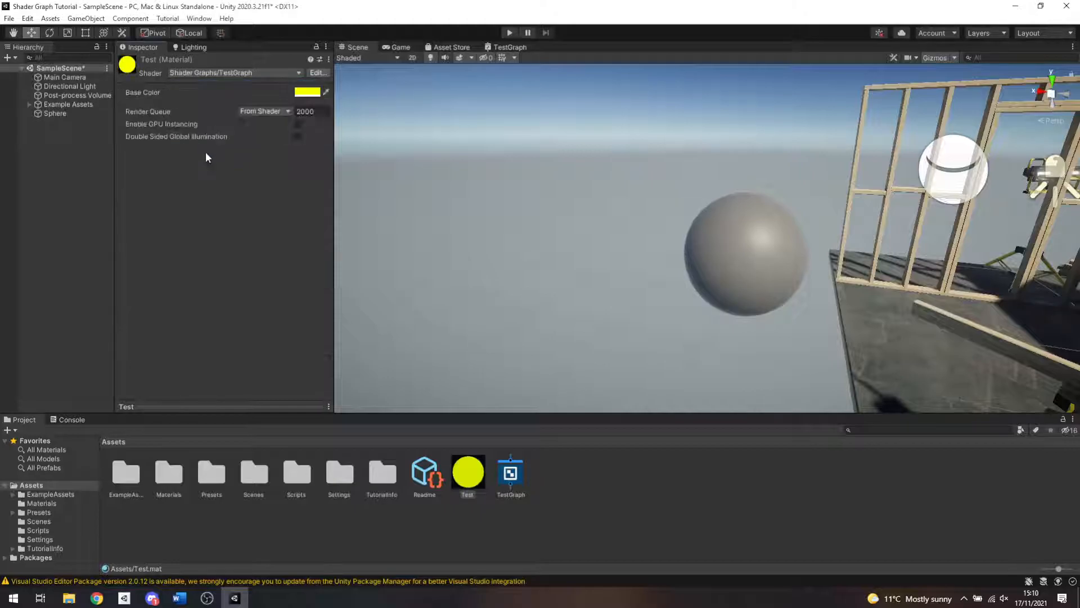
{"action": "left_click", "coordinate": [471, 471]}
{"action": "left_click_drag", "start_coordinate": [471, 471], "coordinate": [750, 274]}
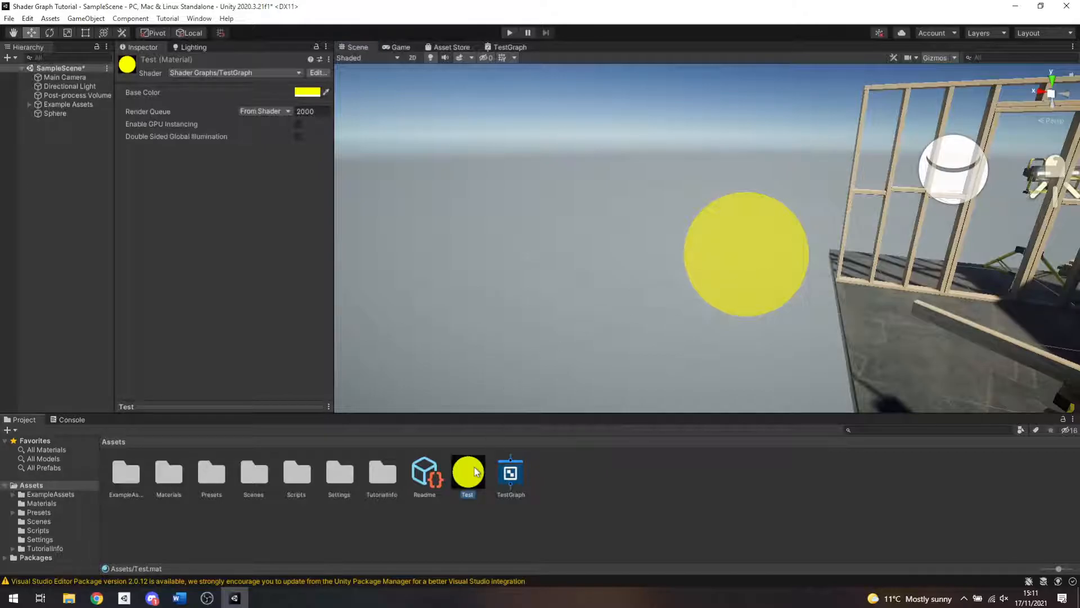
Step: Apply a duplicate of the Test material with its Base Color set to pink (FF00B0) to the sphere
{"action": "key", "text": "ctrl+d"}
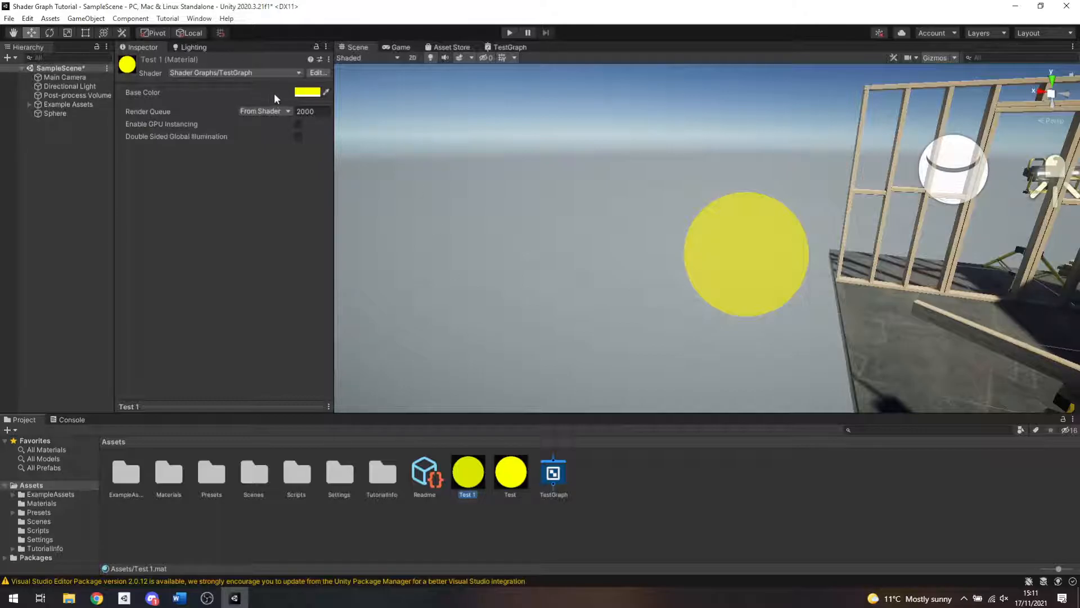
{"action": "left_click", "coordinate": [307, 91]}
{"action": "left_click", "coordinate": [406, 217]}
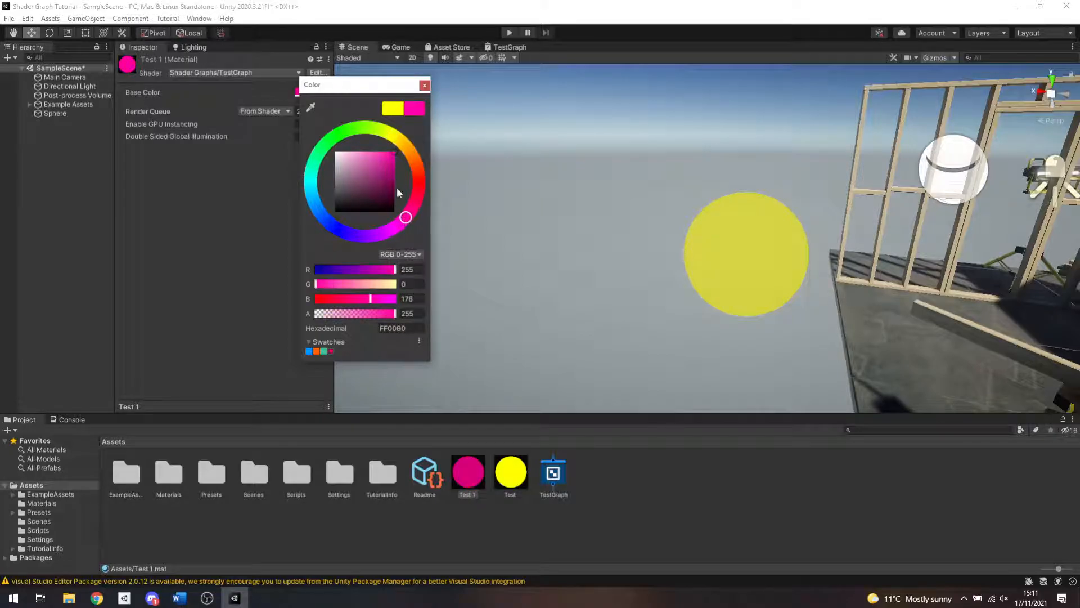
{"action": "left_click", "coordinate": [424, 85]}
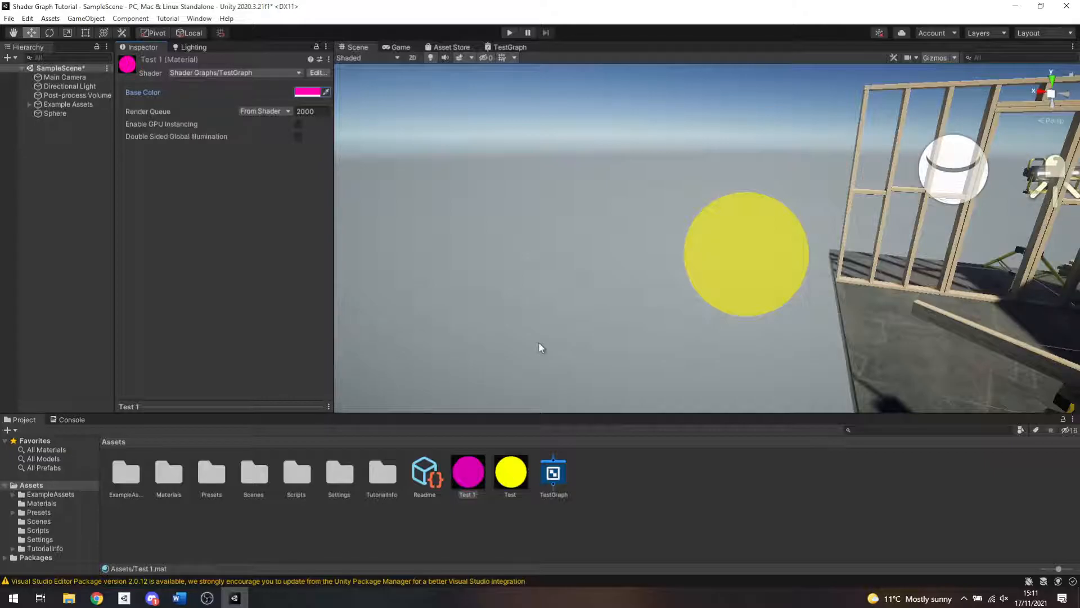
{"action": "left_click_drag", "start_coordinate": [468, 471], "coordinate": [747, 247]}
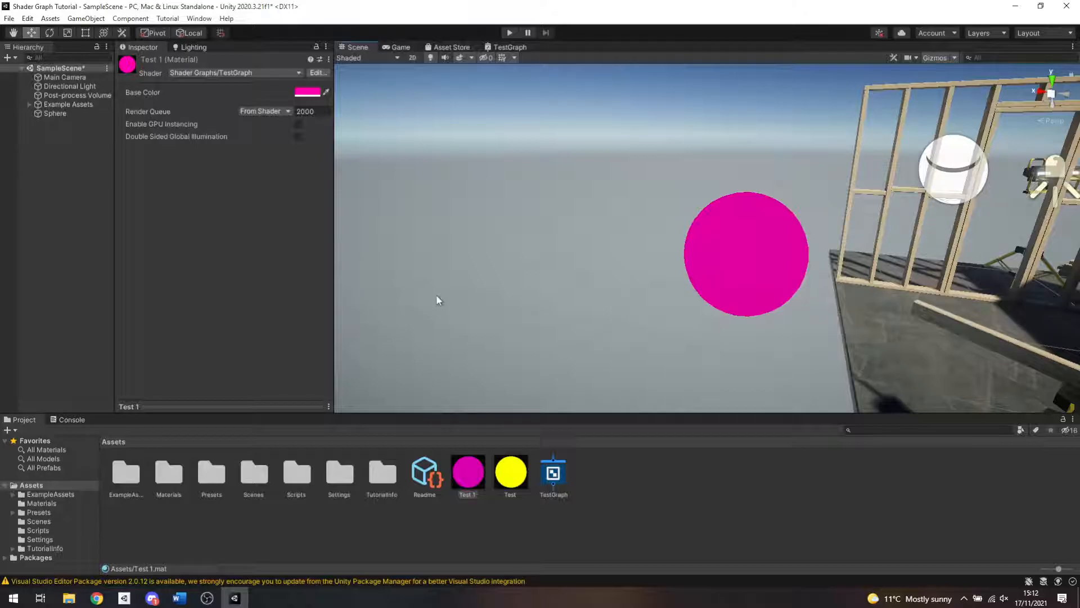
Step: Undock the TestGraph shader graph from the main editor and maximize its window
{"action": "left_click", "coordinate": [510, 47]}
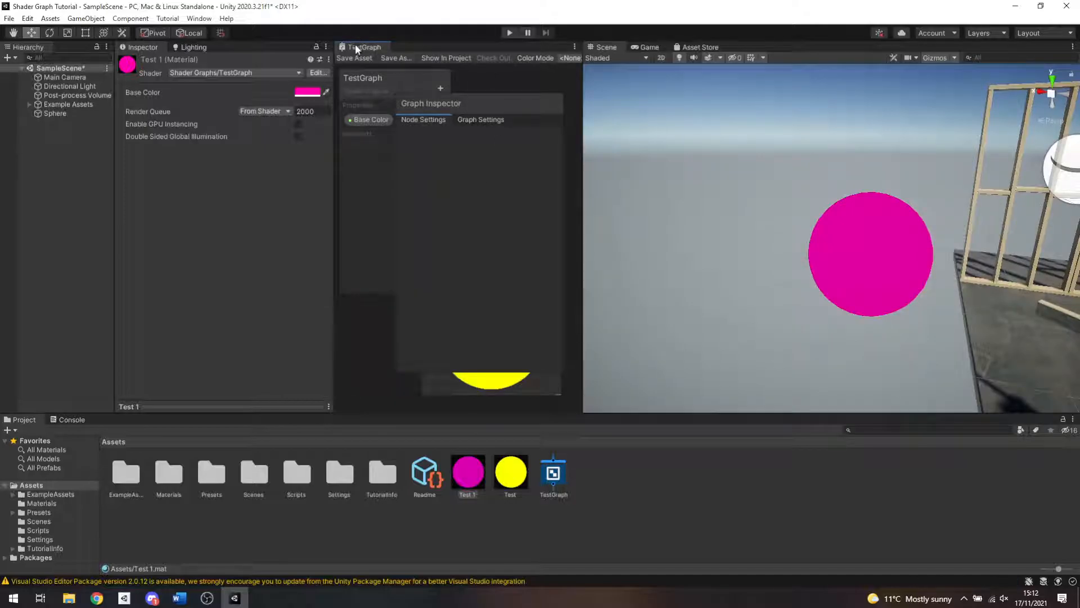
{"action": "left_click_drag", "start_coordinate": [356, 45], "coordinate": [827, 229]}
{"action": "left_click_drag", "start_coordinate": [768, 51], "coordinate": [712, 62]}
{"action": "left_click_drag", "start_coordinate": [457, 157], "coordinate": [268, 163]}
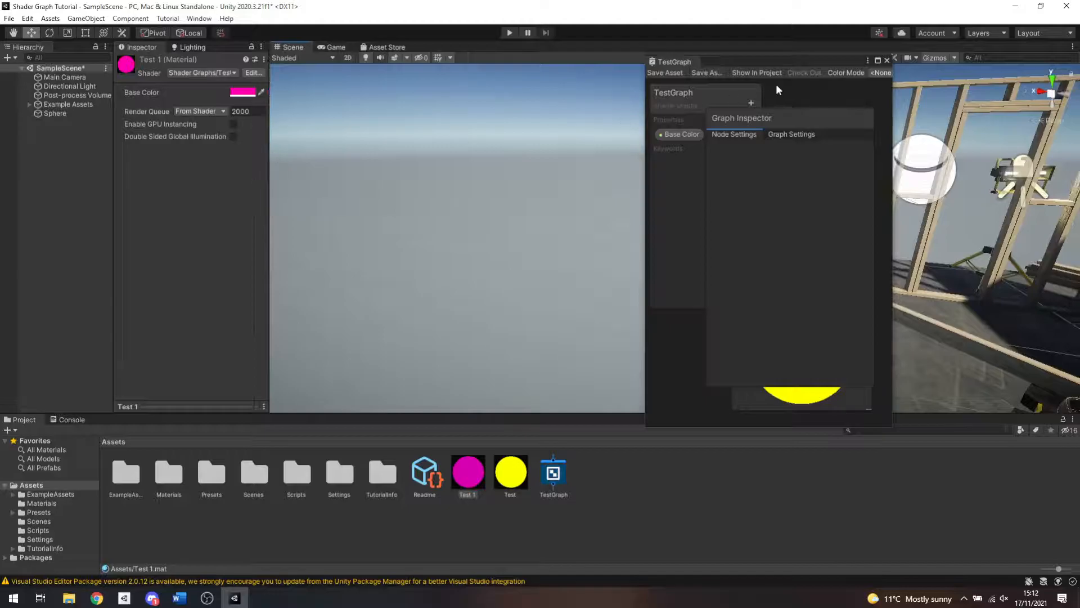
{"action": "left_click_drag", "start_coordinate": [778, 58], "coordinate": [582, 75]}
{"action": "double_click", "coordinate": [676, 76]}
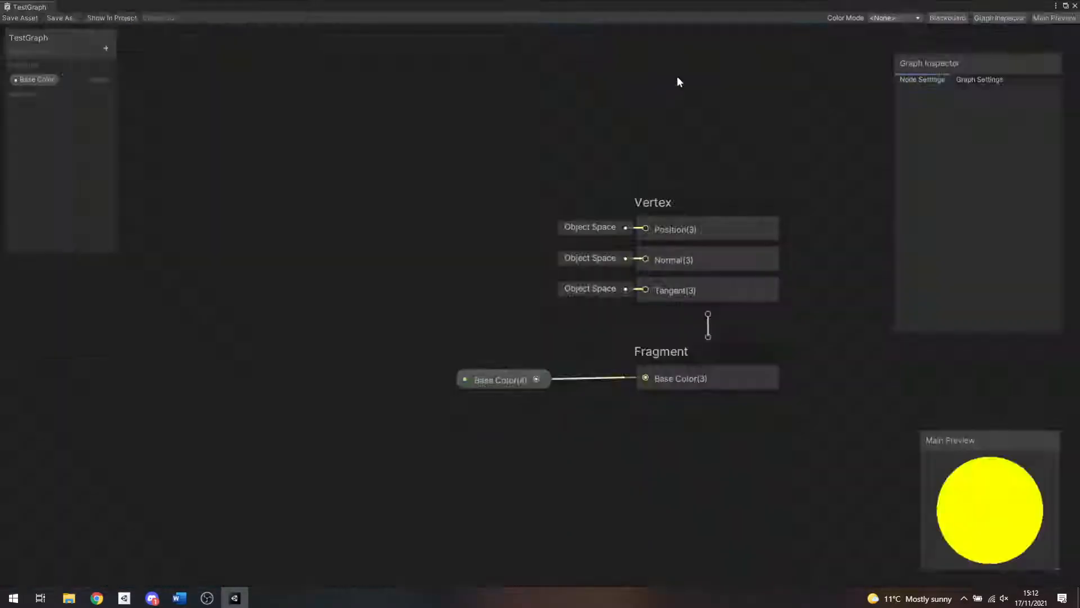
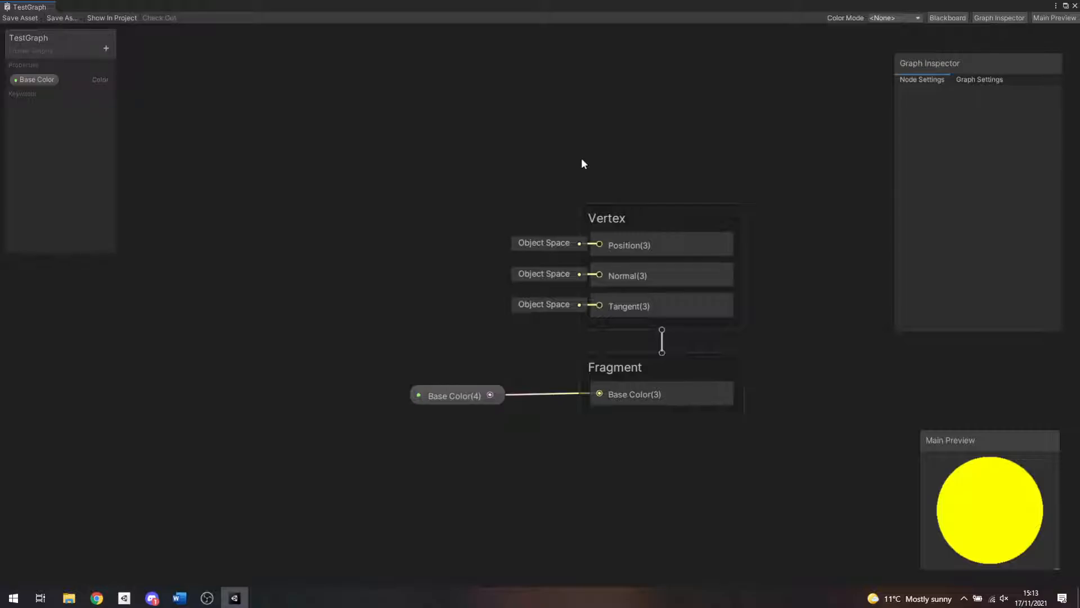
Step: Add a Texture 2D property named Base Texture to the TestGraph Blackboard
{"action": "left_click", "coordinate": [105, 49]}
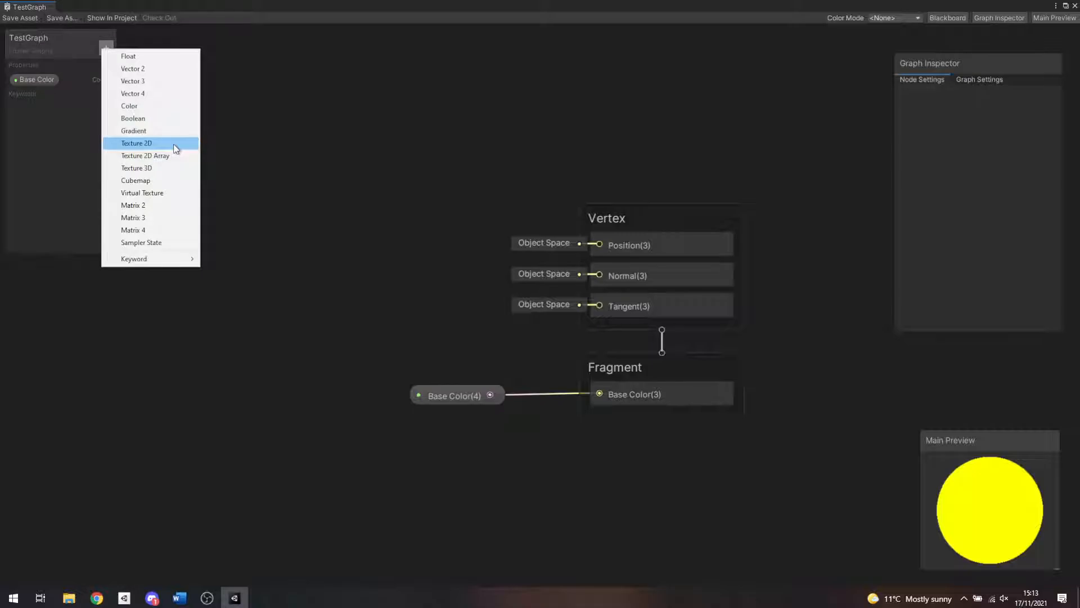
{"action": "left_click", "coordinate": [173, 144]}
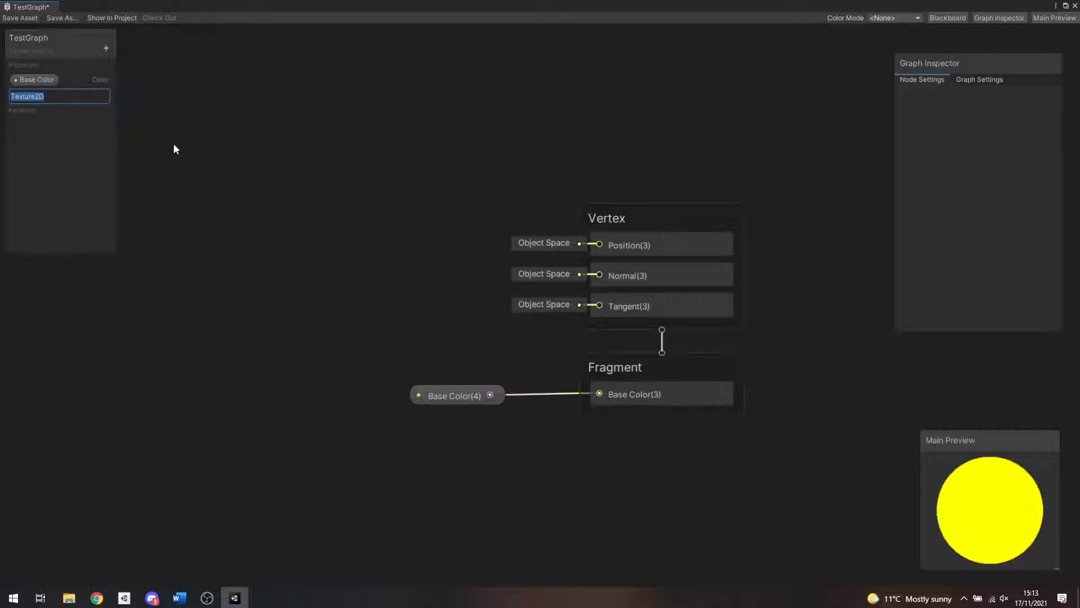
{"action": "type", "text": "Base Texture"}
{"action": "key", "text": "Return"}
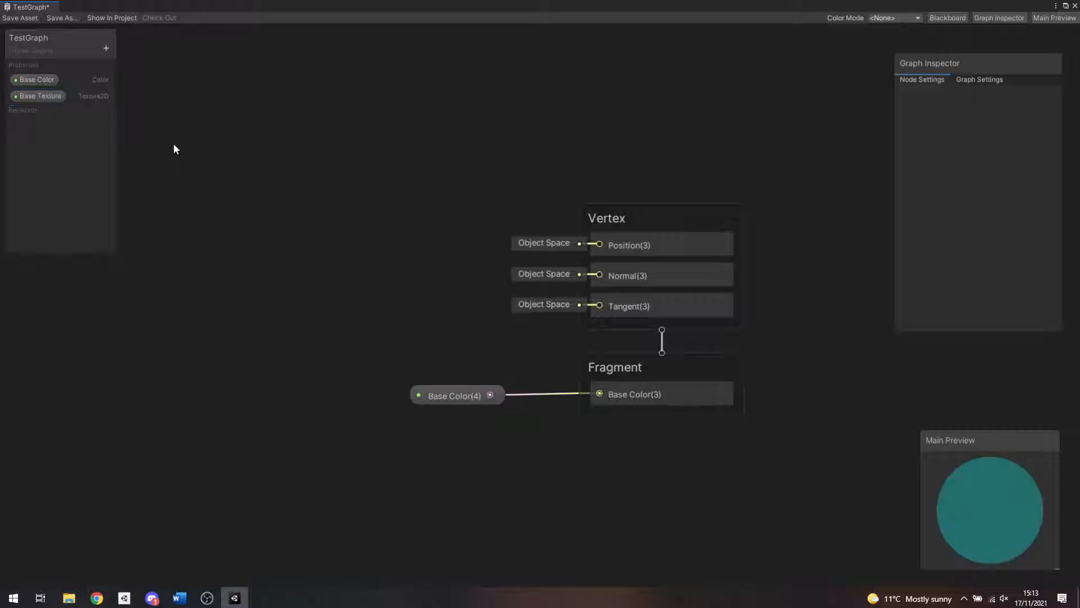
Step: Place a Base Texture property node in the graph and try to connect it to the Fragment stage's Base Color input
{"action": "left_click", "coordinate": [30, 98]}
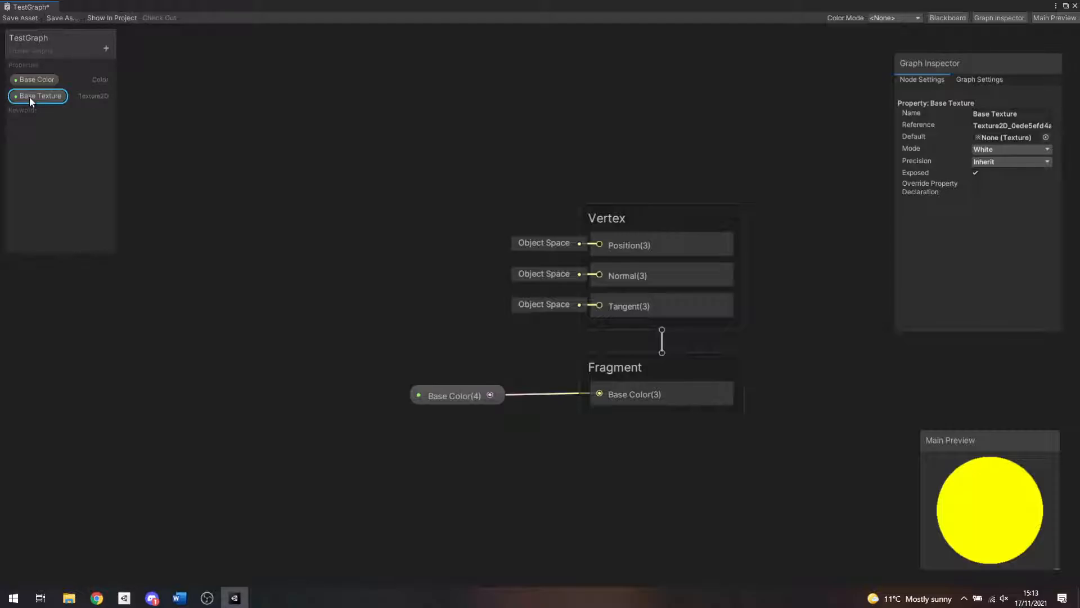
{"action": "left_click_drag", "start_coordinate": [30, 97], "coordinate": [309, 305]}
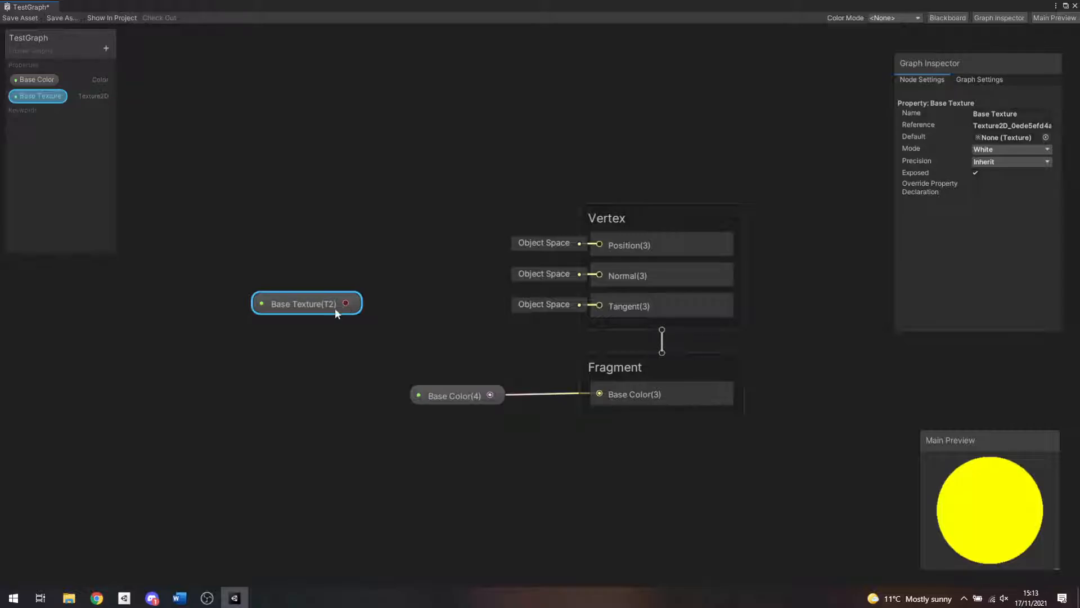
{"action": "left_click_drag", "start_coordinate": [337, 304], "coordinate": [589, 386]}
{"action": "left_click", "coordinate": [360, 284]}
Step: Move the Base Texture node further away from the Base Color node and the Fragment stage to make room between them
{"action": "left_click_drag", "start_coordinate": [303, 303], "coordinate": [189, 272]}
{"action": "middle_click_drag", "start_coordinate": [189, 272], "coordinate": [482, 244]}
{"action": "left_click_drag", "start_coordinate": [482, 244], "coordinate": [414, 229]}
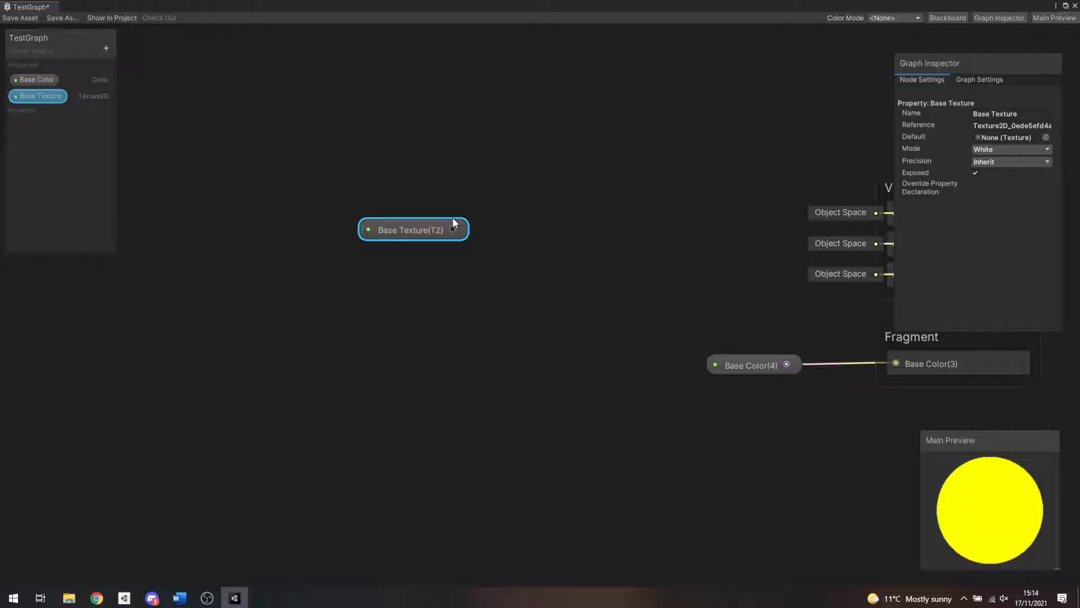
{"action": "left_click", "coordinate": [438, 104]}
Step: Create a Sample Texture 2D node from the Base Texture output, connected to its Texture input
{"action": "left_click_drag", "start_coordinate": [453, 230], "coordinate": [559, 260]}
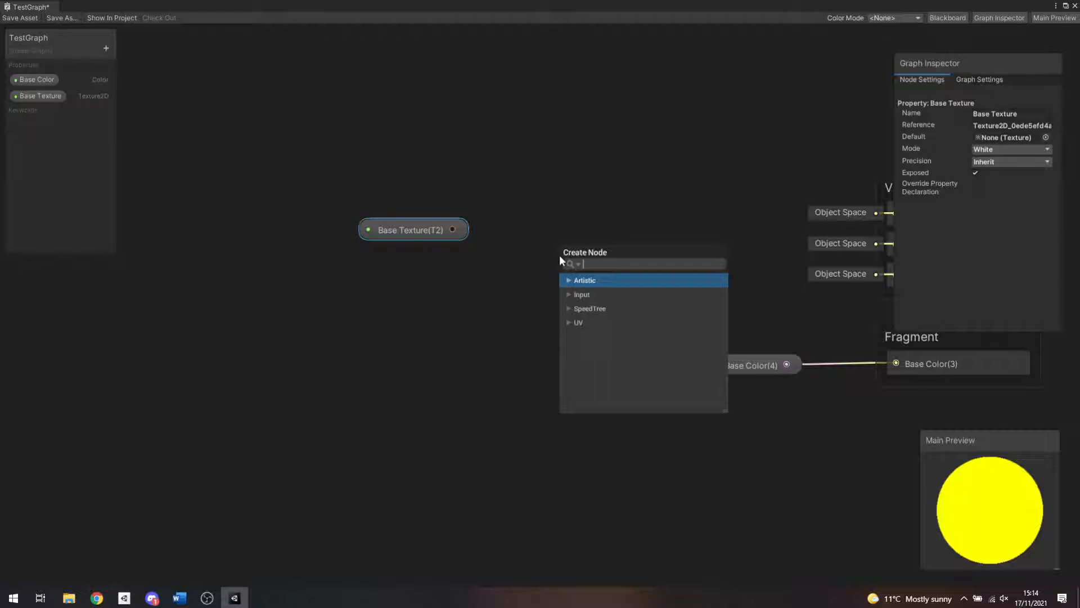
{"action": "type", "text": "sample"}
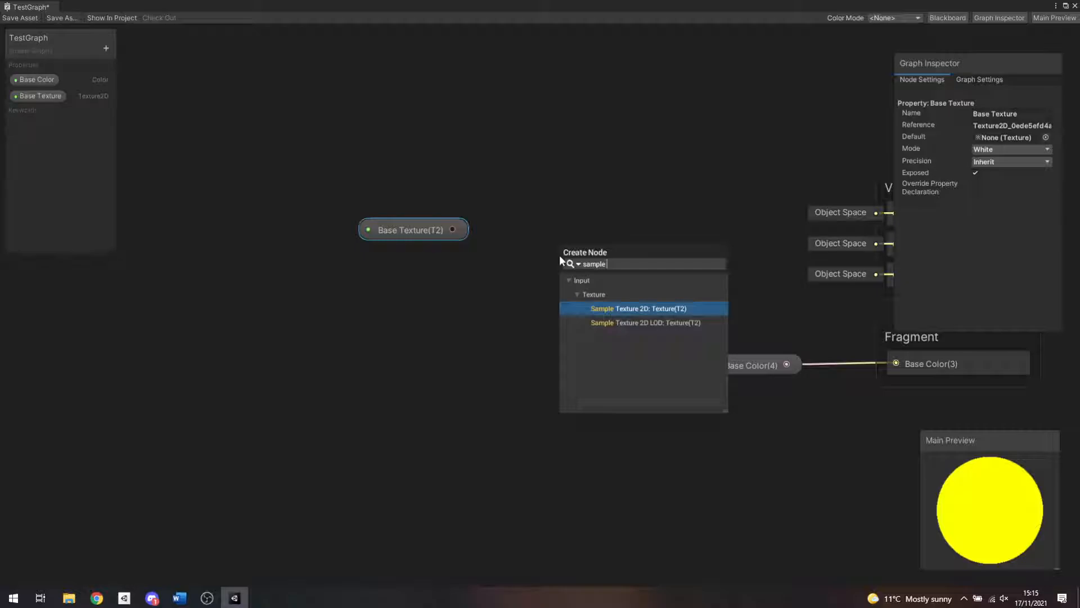
{"action": "left_click", "coordinate": [615, 307]}
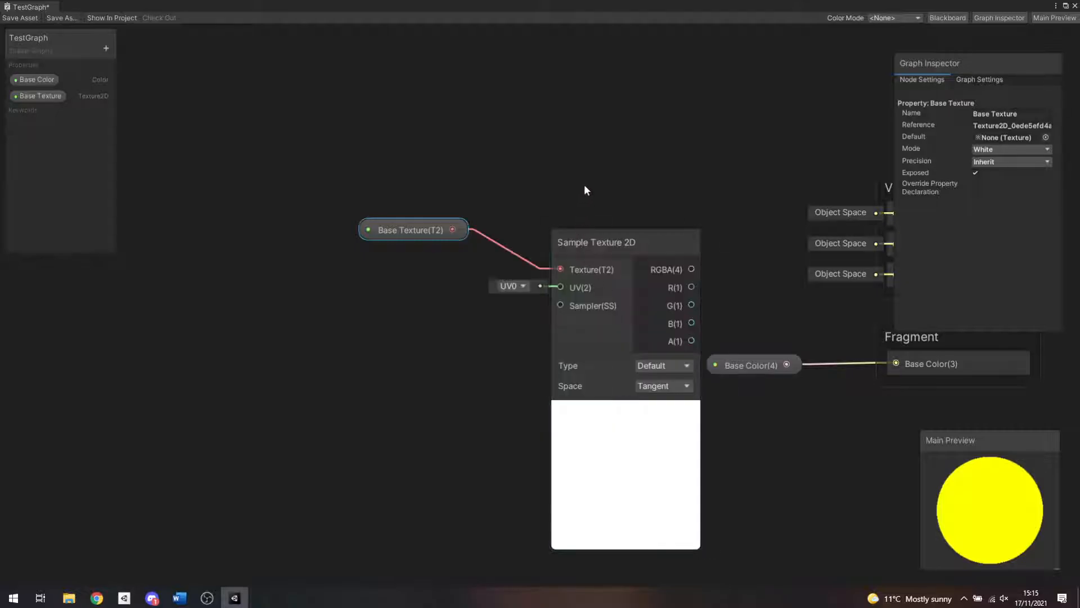
Step: Move the Base Texture and Sample Texture 2D nodes away from the Base Color node, keeping Base Texture close to the sampler
{"action": "left_click_drag", "start_coordinate": [362, 177], "coordinate": [557, 294]}
{"action": "left_click_drag", "start_coordinate": [616, 241], "coordinate": [434, 194]}
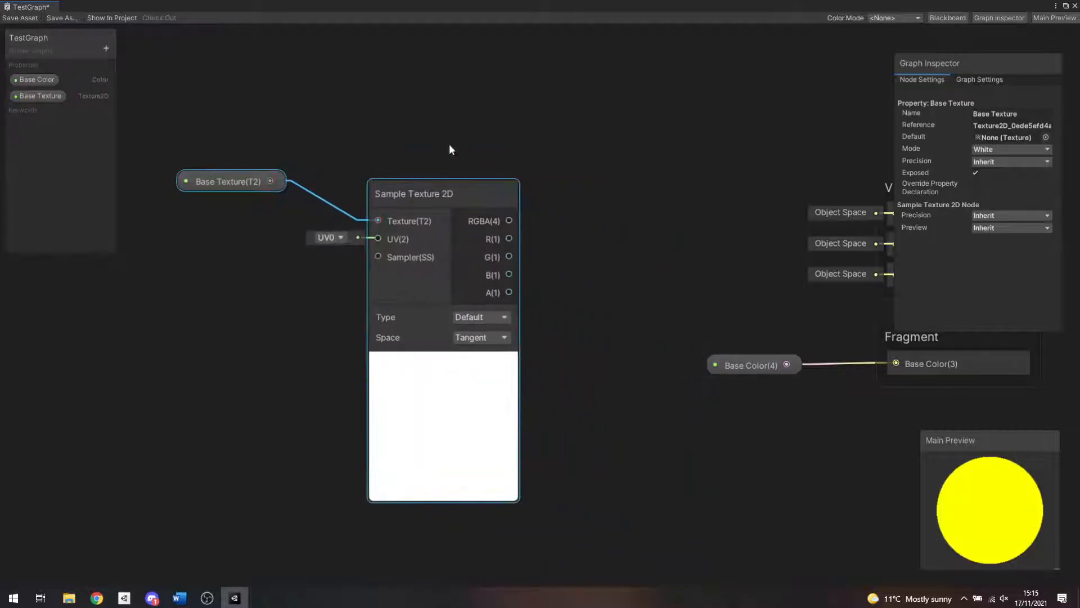
{"action": "left_click", "coordinate": [449, 144]}
{"action": "left_click_drag", "start_coordinate": [186, 183], "coordinate": [202, 201]}
{"action": "left_click", "coordinate": [297, 160]}
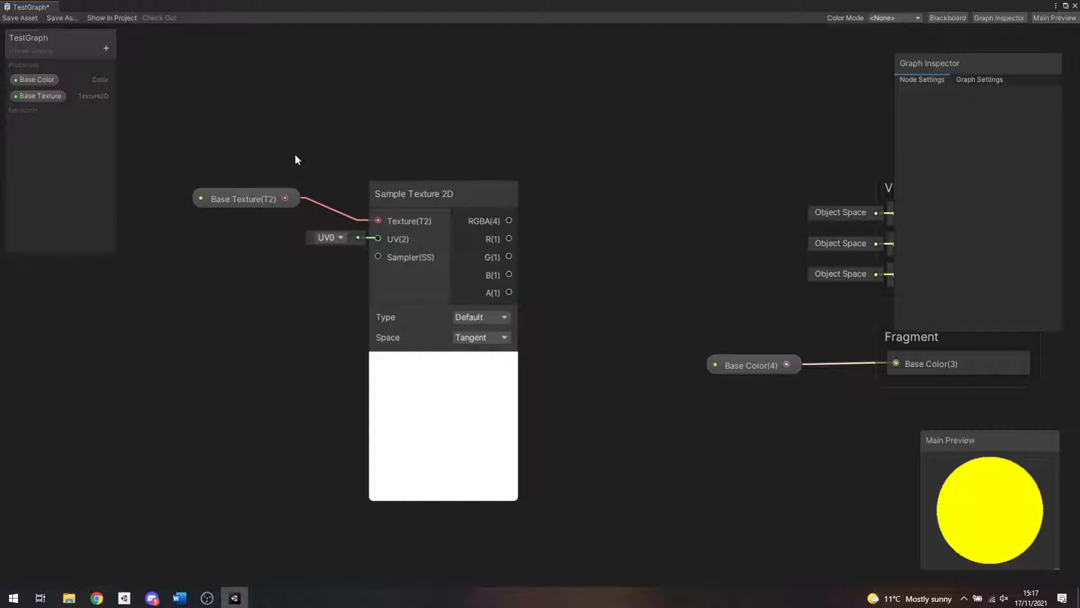
Step: Review the Sample Texture 2D node's Type options and inspect the normal map textures in the ExampleAssets/Textures/Wood folder
{"action": "left_click", "coordinate": [490, 318]}
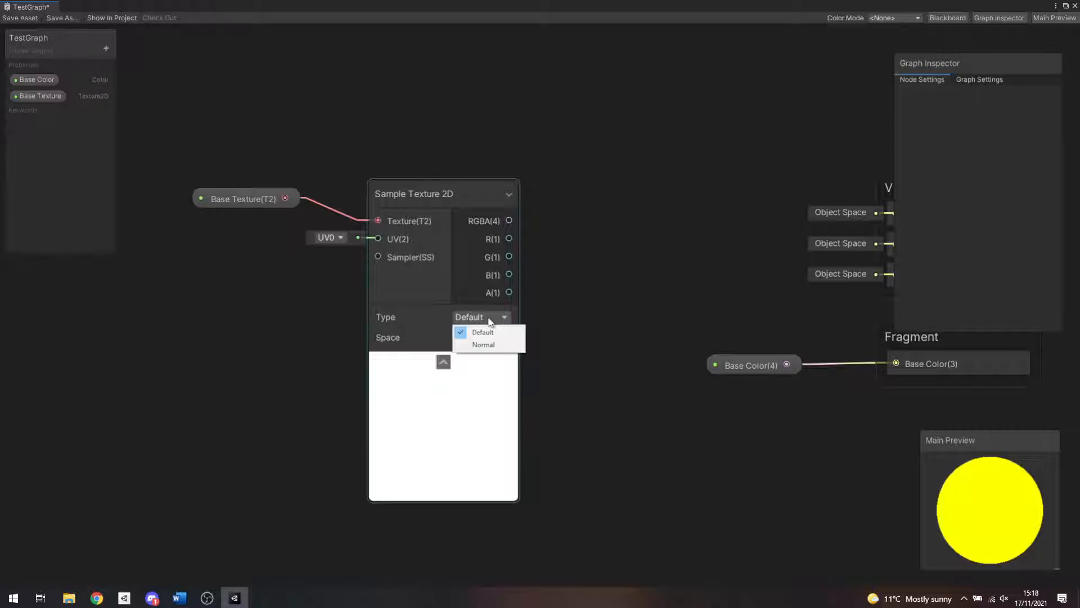
{"action": "left_click", "coordinate": [603, 228]}
{"action": "left_click", "coordinate": [1065, 6]}
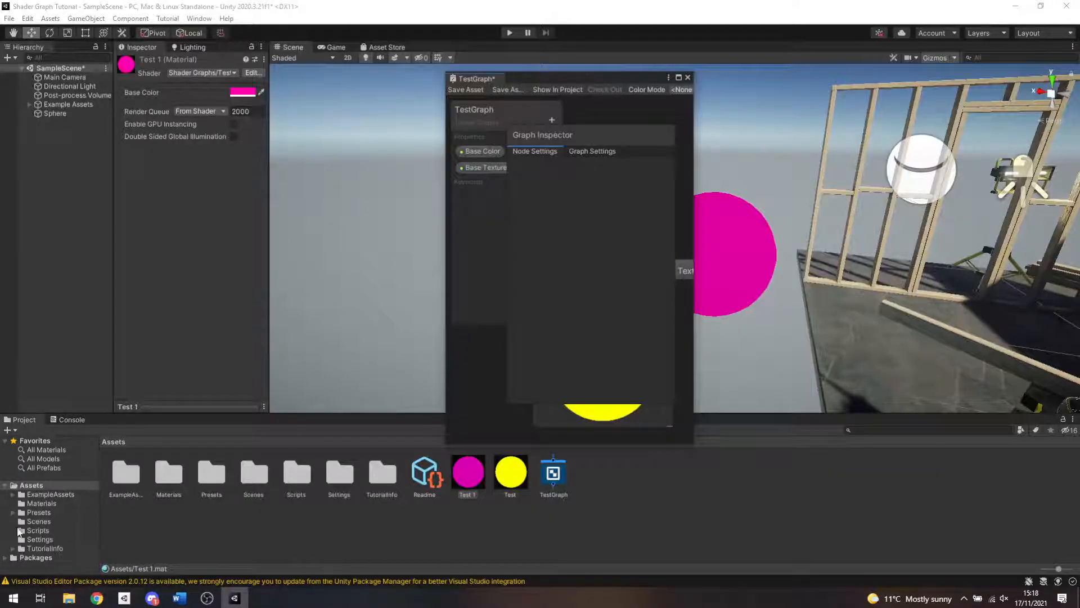
{"action": "left_click", "coordinate": [51, 495]}
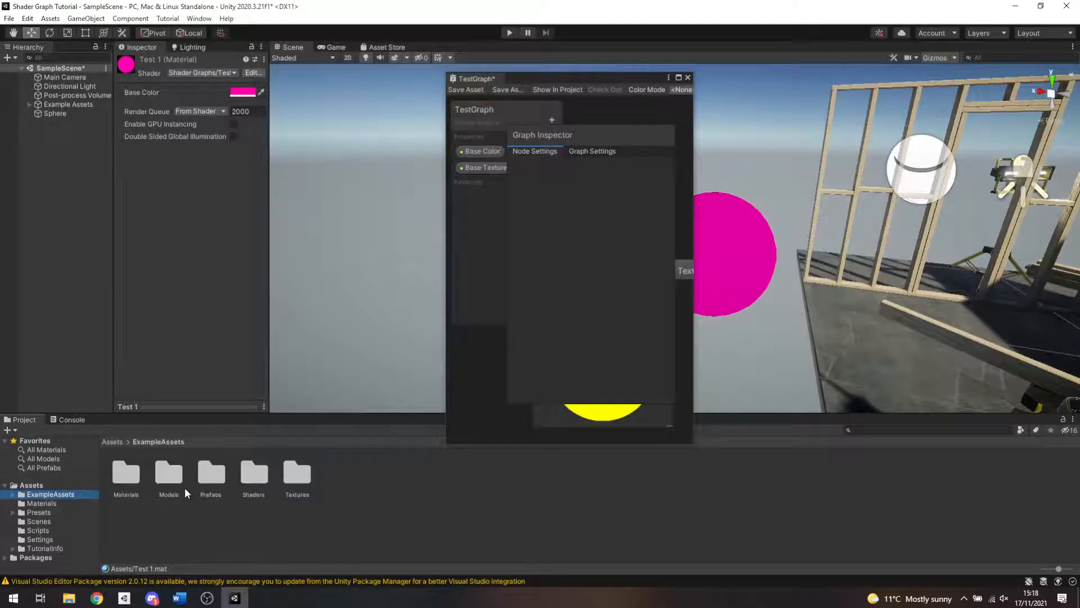
{"action": "double_click", "coordinate": [296, 476]}
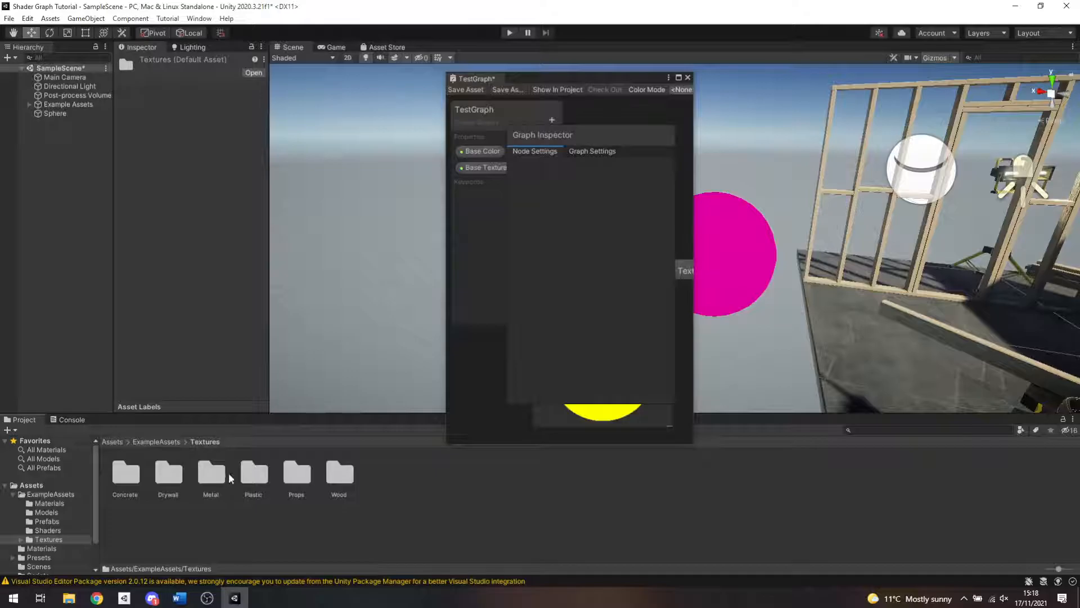
{"action": "double_click", "coordinate": [346, 482]}
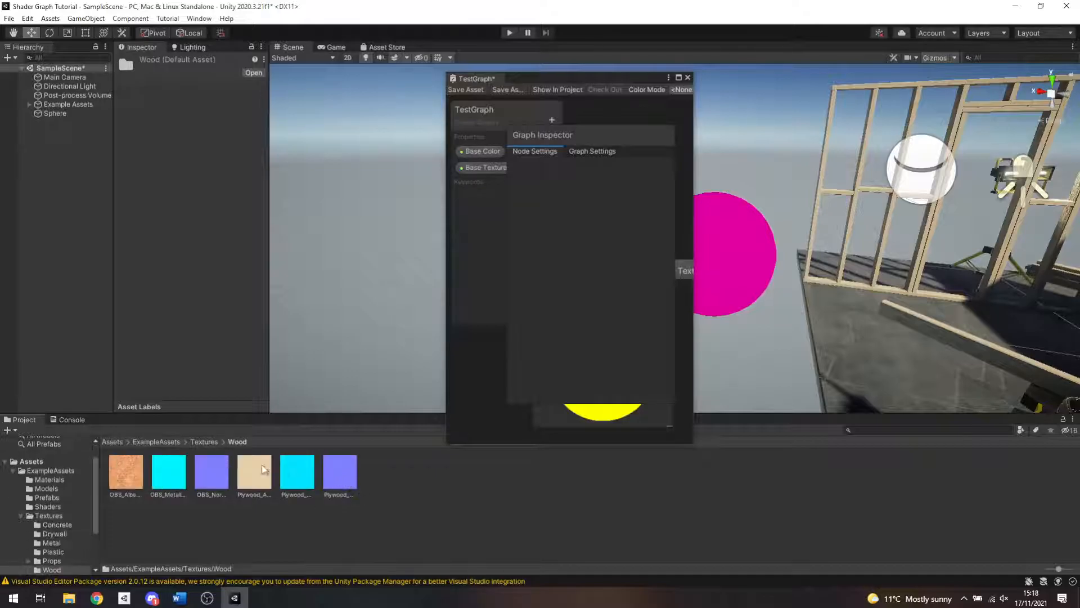
{"action": "left_click", "coordinate": [211, 476]}
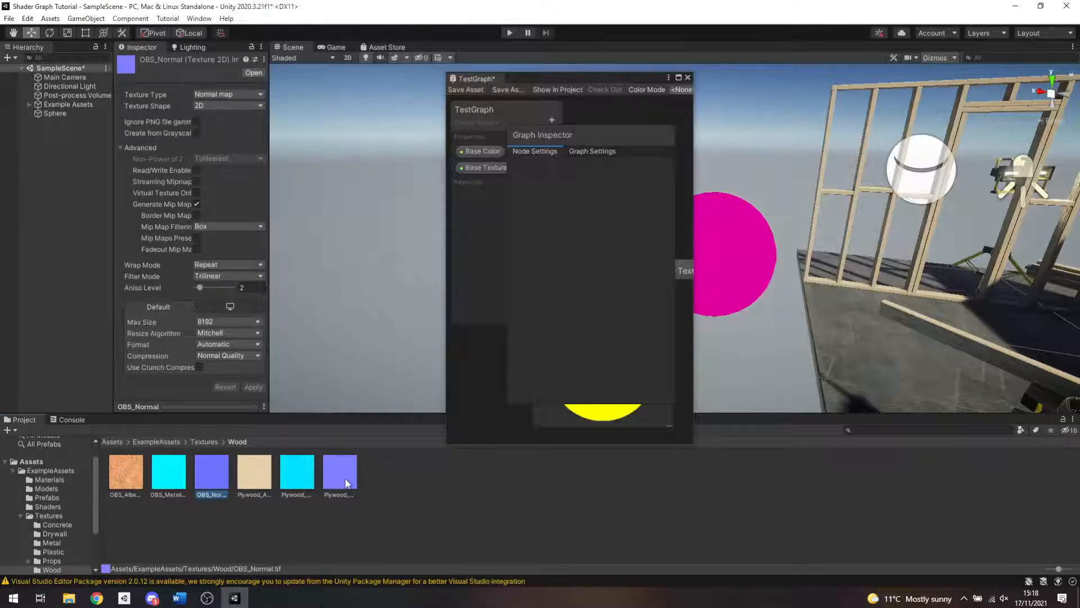
{"action": "left_click", "coordinate": [347, 482]}
{"action": "left_click", "coordinate": [198, 479]}
Step: Browse the Concrete, Drywall, Metal and Plastic texture folders for an example normal map
{"action": "left_click", "coordinate": [204, 441]}
{"action": "double_click", "coordinate": [126, 472]}
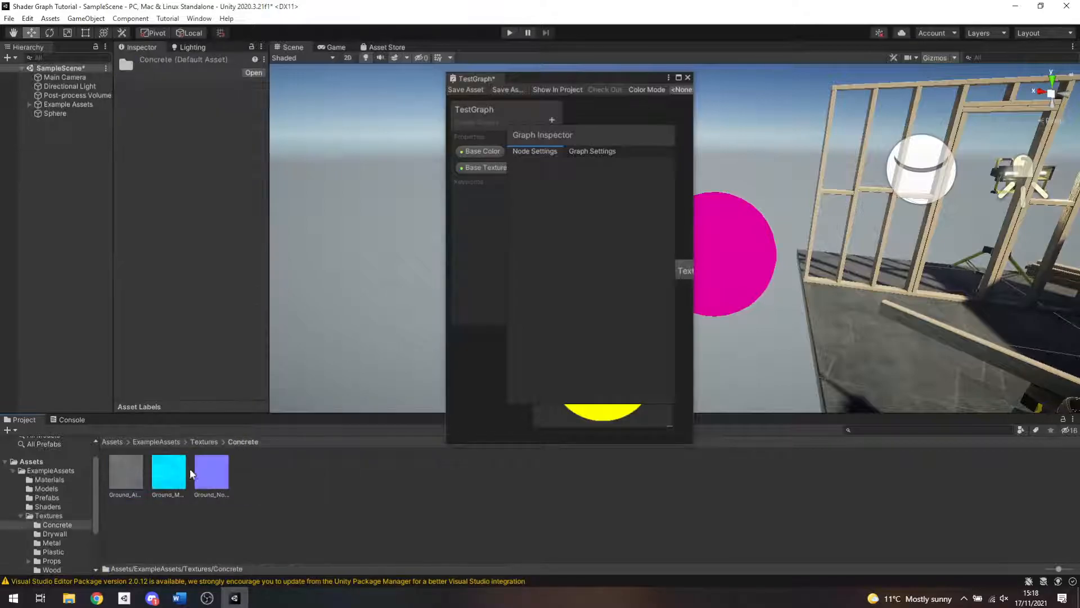
{"action": "left_click", "coordinate": [204, 442]}
{"action": "double_click", "coordinate": [174, 473]}
{"action": "left_click", "coordinate": [216, 441]}
{"action": "double_click", "coordinate": [220, 472]}
{"action": "left_click", "coordinate": [210, 441]}
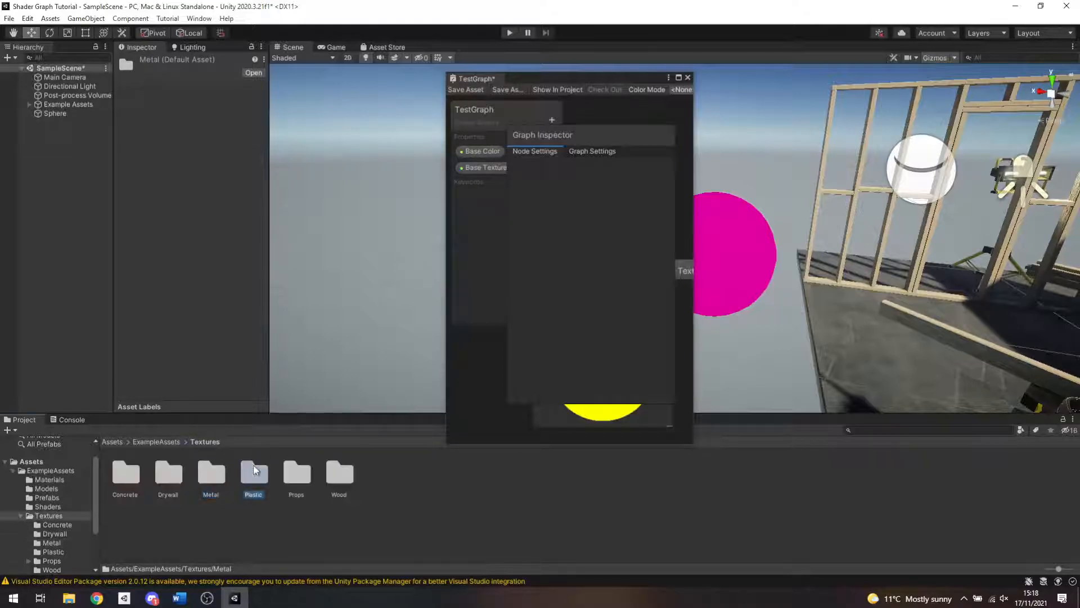
{"action": "double_click", "coordinate": [255, 473]}
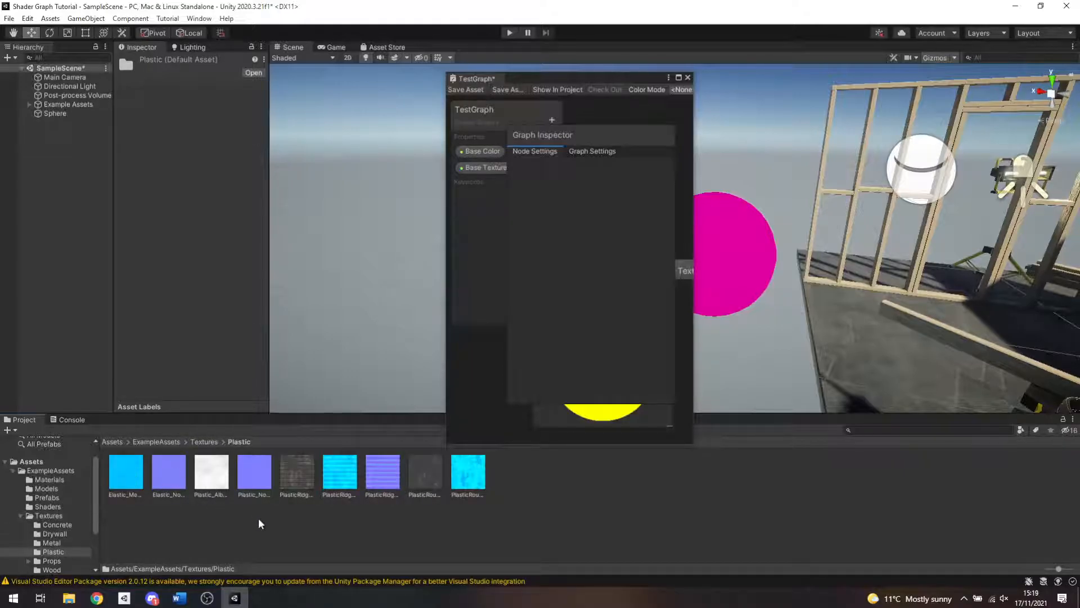
Step: Examine the PlasticRidges_Normal texture in the Plastic folder using an enlarged preview in a widened Inspector
{"action": "left_click", "coordinate": [260, 479]}
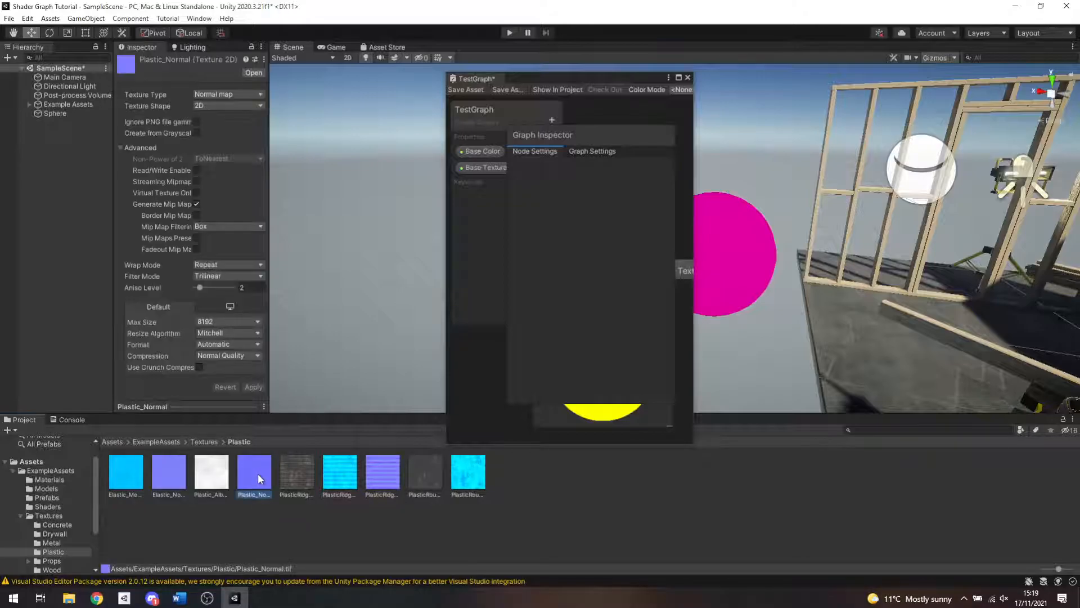
{"action": "left_click", "coordinate": [389, 474]}
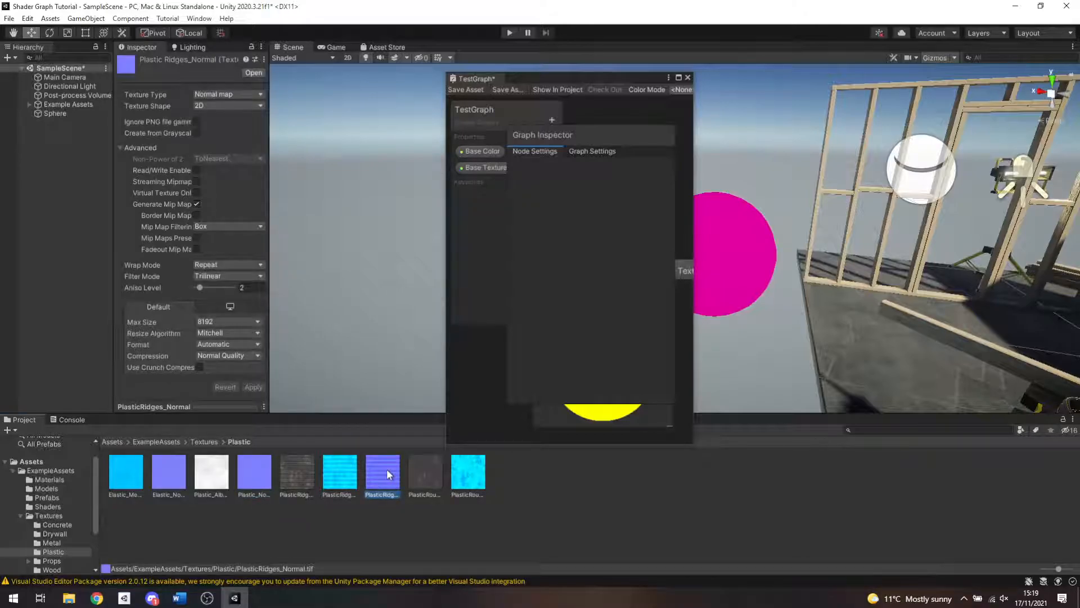
{"action": "left_click_drag", "start_coordinate": [237, 406], "coordinate": [261, 186]}
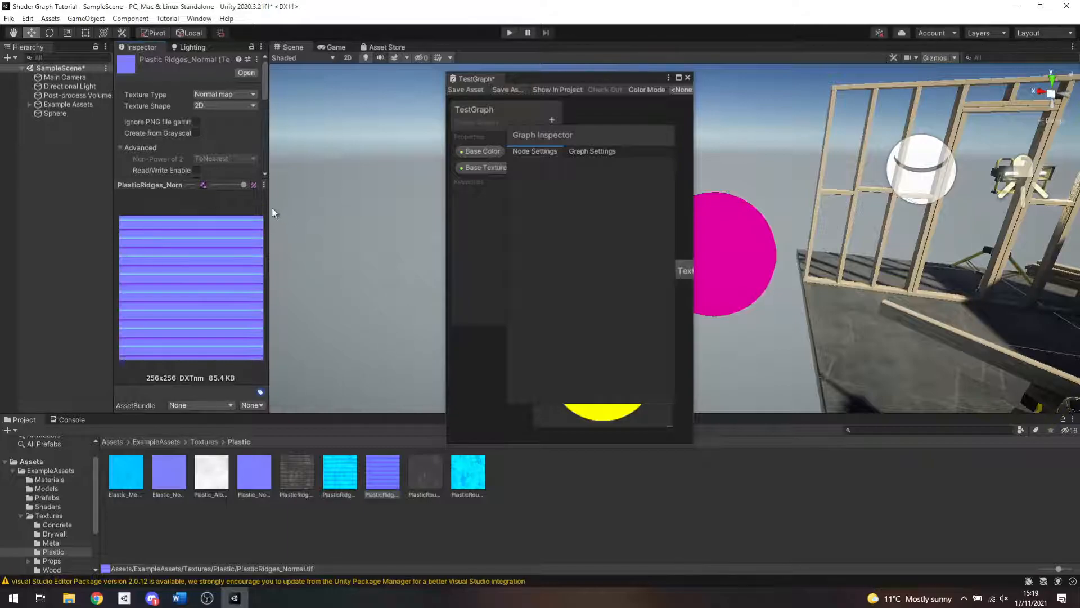
{"action": "left_click_drag", "start_coordinate": [272, 213], "coordinate": [448, 231]}
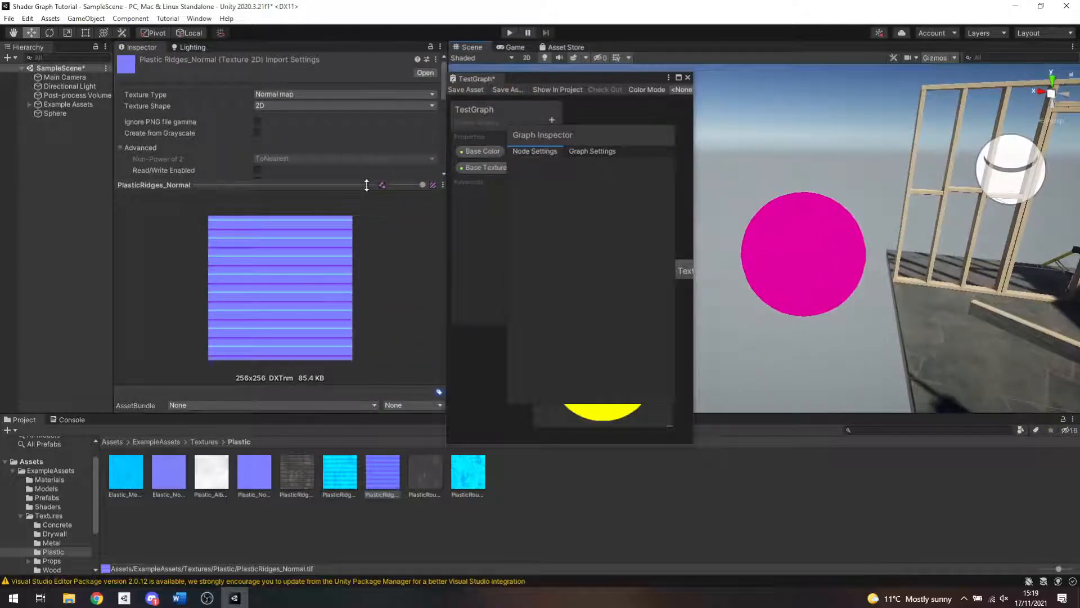
{"action": "left_click_drag", "start_coordinate": [367, 185], "coordinate": [378, 120]}
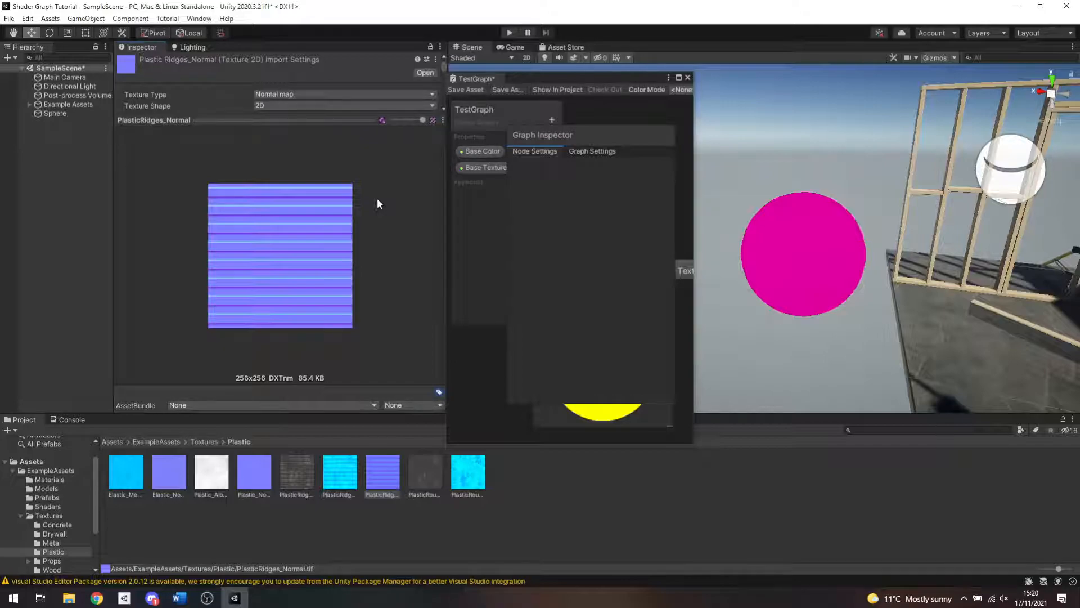
Step: Return to the maximized TestGraph window and review the Sample Texture 2D node's Space options, keeping Tangent
{"action": "left_click", "coordinate": [679, 78]}
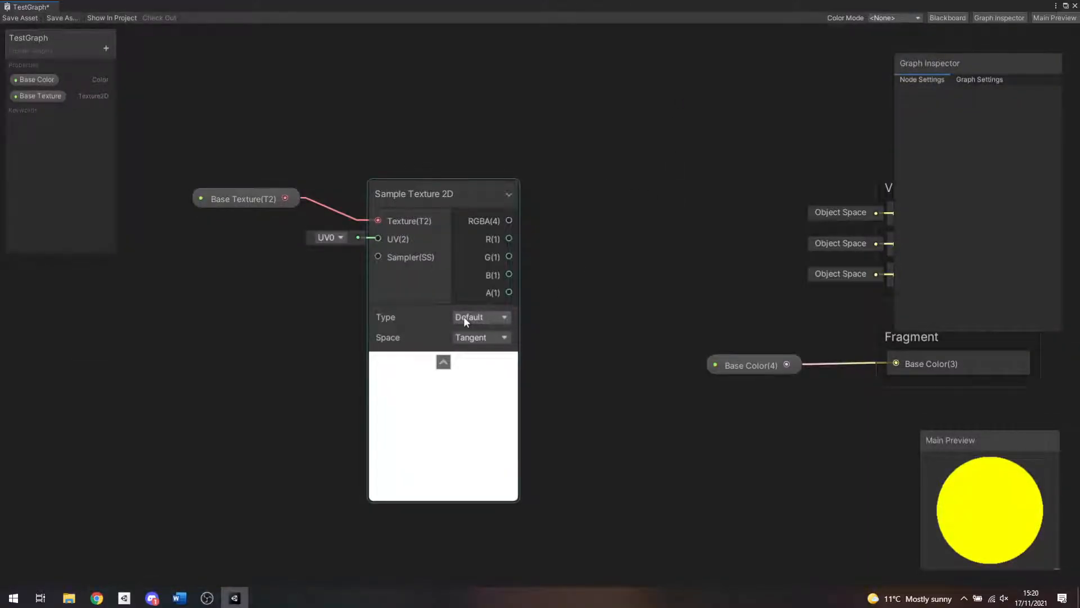
{"action": "left_click", "coordinate": [479, 339]}
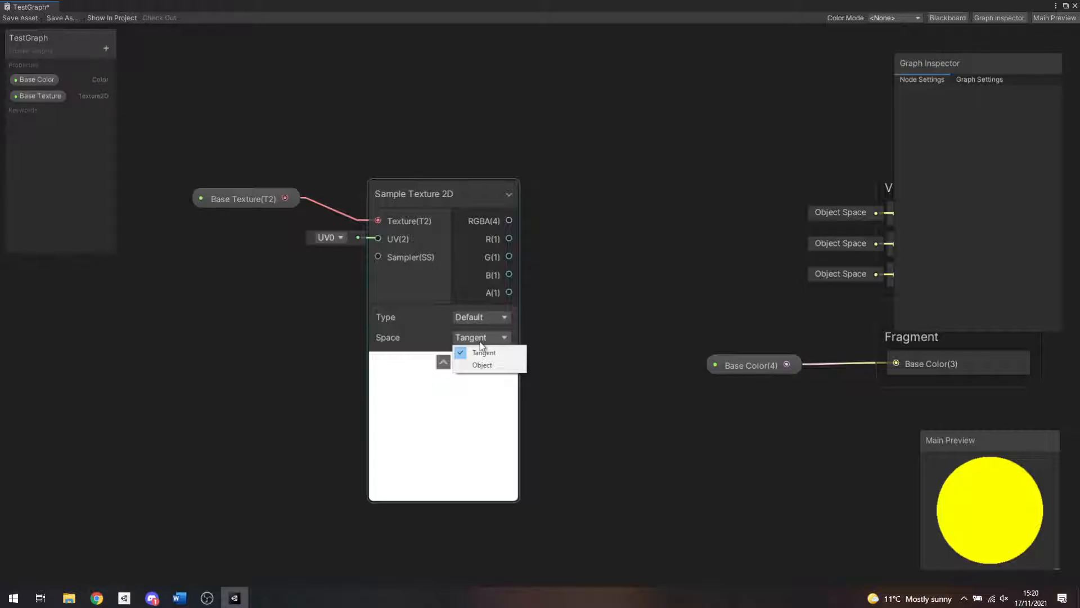
{"action": "left_click", "coordinate": [482, 352]}
{"action": "middle_click_drag", "start_coordinate": [600, 287], "coordinate": [565, 305]}
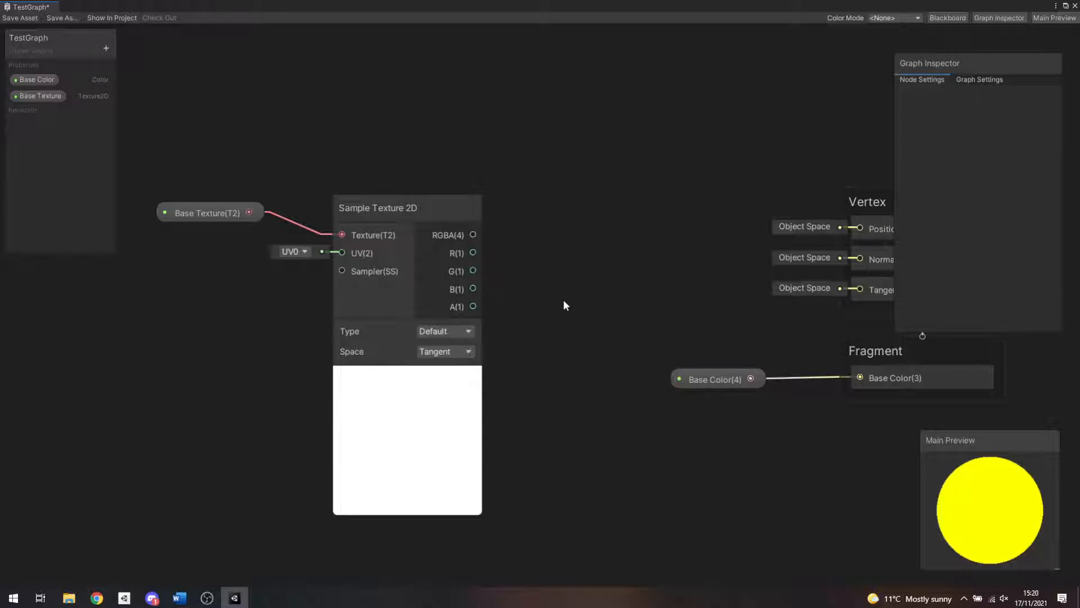
Step: Try a Split node on the Sample Texture 2D node's RGBA output and delete it again
{"action": "left_click_drag", "start_coordinate": [472, 235], "coordinate": [554, 220]}
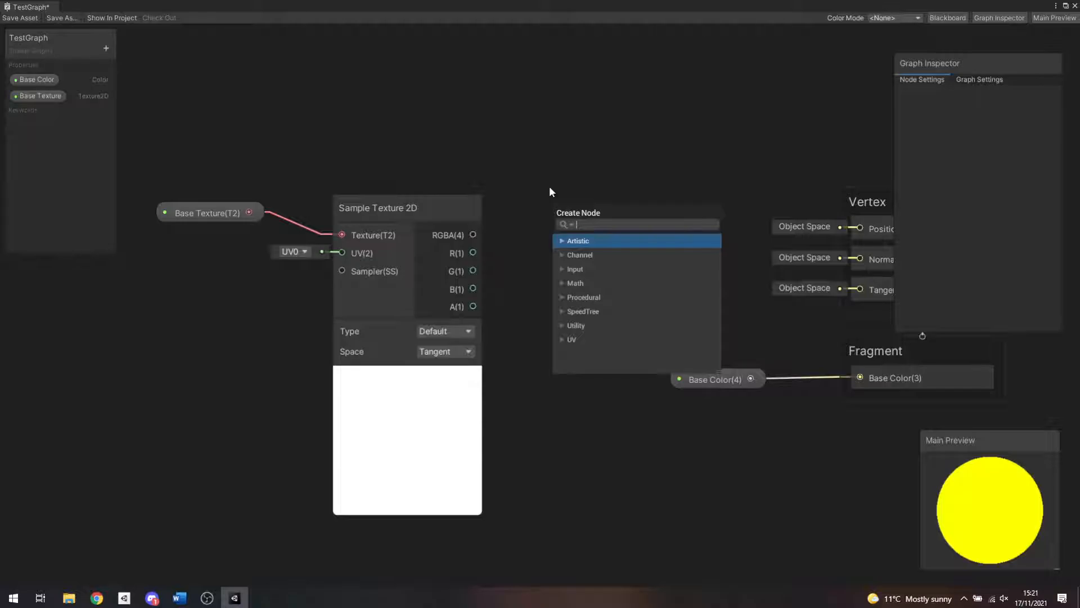
{"action": "left_click", "coordinate": [549, 188]}
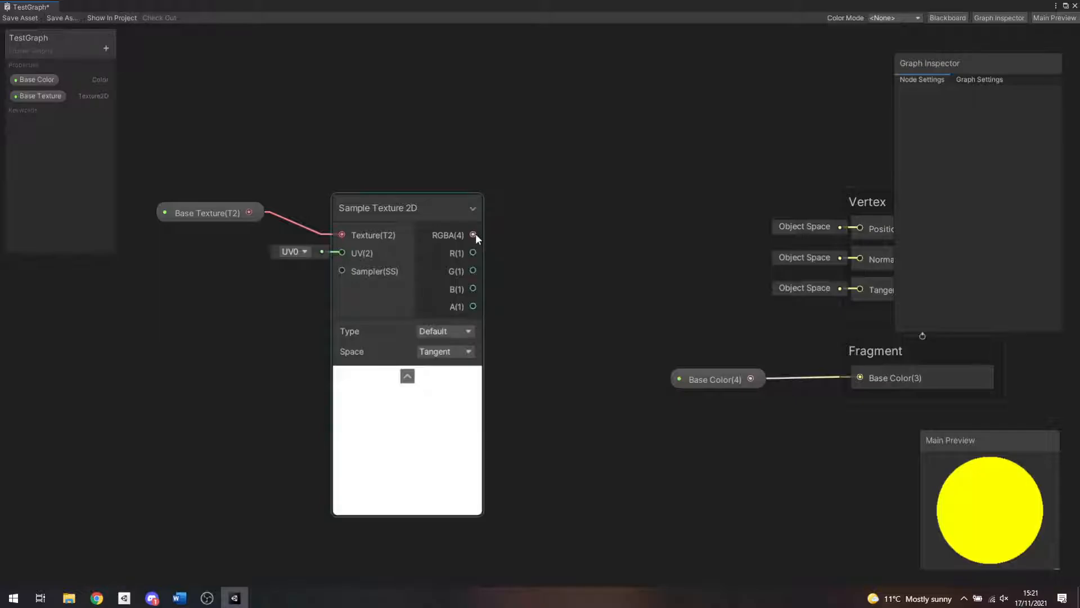
{"action": "left_click_drag", "start_coordinate": [475, 234], "coordinate": [519, 226]}
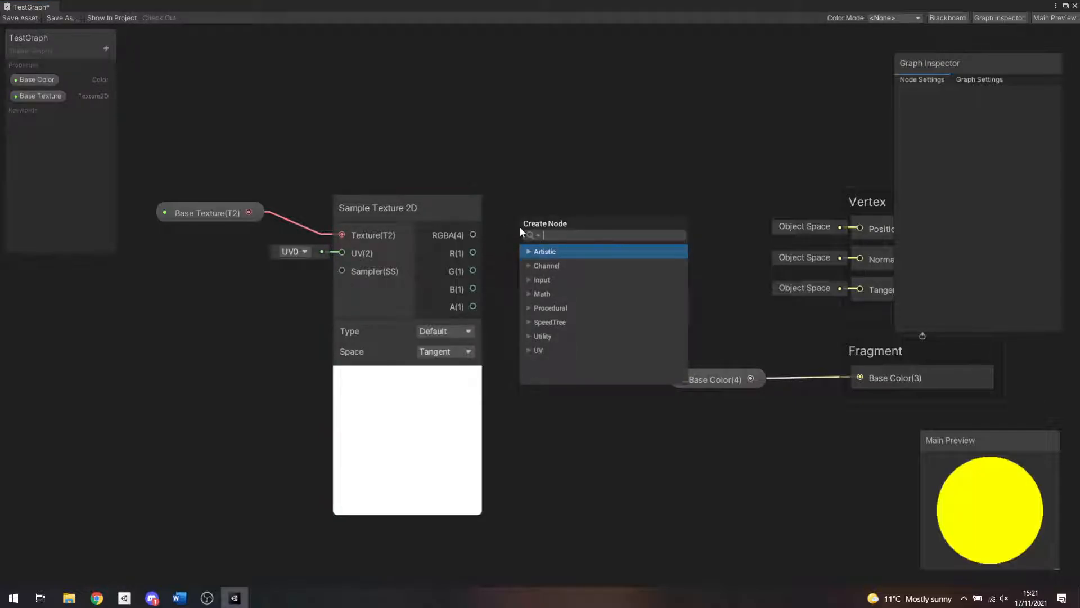
{"action": "type", "text": "split"}
{"action": "key", "text": "Return"}
{"action": "left_click_drag", "start_coordinate": [534, 216], "coordinate": [538, 208]}
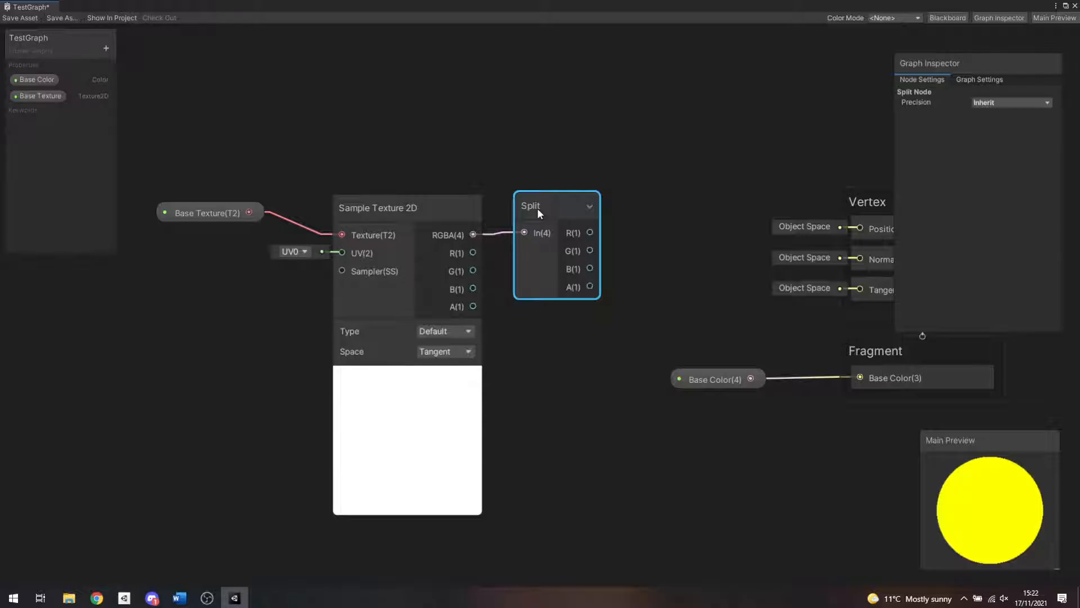
{"action": "key", "text": "Delete"}
Step: Move the Base Texture and Sample Texture 2D nodes closer to the Base Color node and the Vertex and Fragment stages
{"action": "middle_click_drag", "start_coordinate": [566, 266], "coordinate": [549, 247]}
{"action": "left_click_drag", "start_coordinate": [208, 141], "coordinate": [528, 168]}
{"action": "left_click", "coordinate": [694, 223]}
{"action": "middle_click_drag", "start_coordinate": [693, 219], "coordinate": [563, 254]}
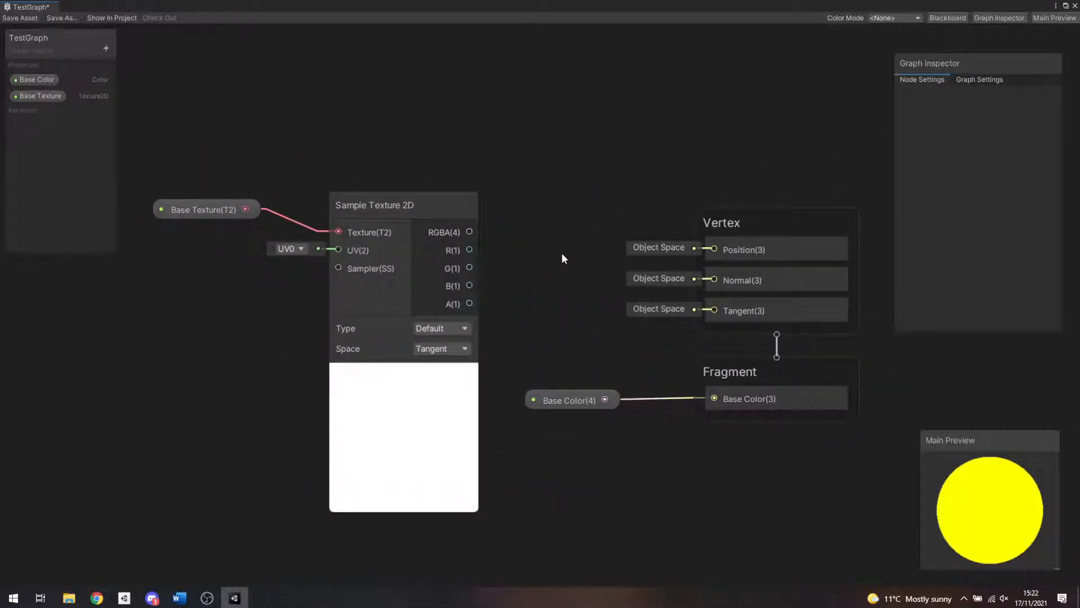
{"action": "left_click_drag", "start_coordinate": [224, 120], "coordinate": [427, 388]}
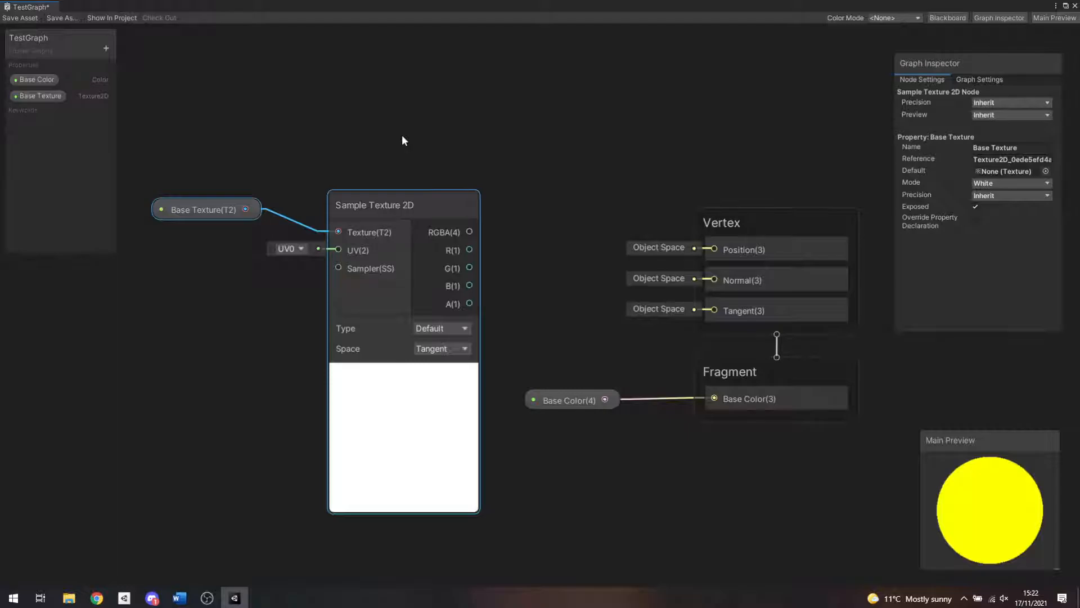
{"action": "left_click", "coordinate": [447, 135]}
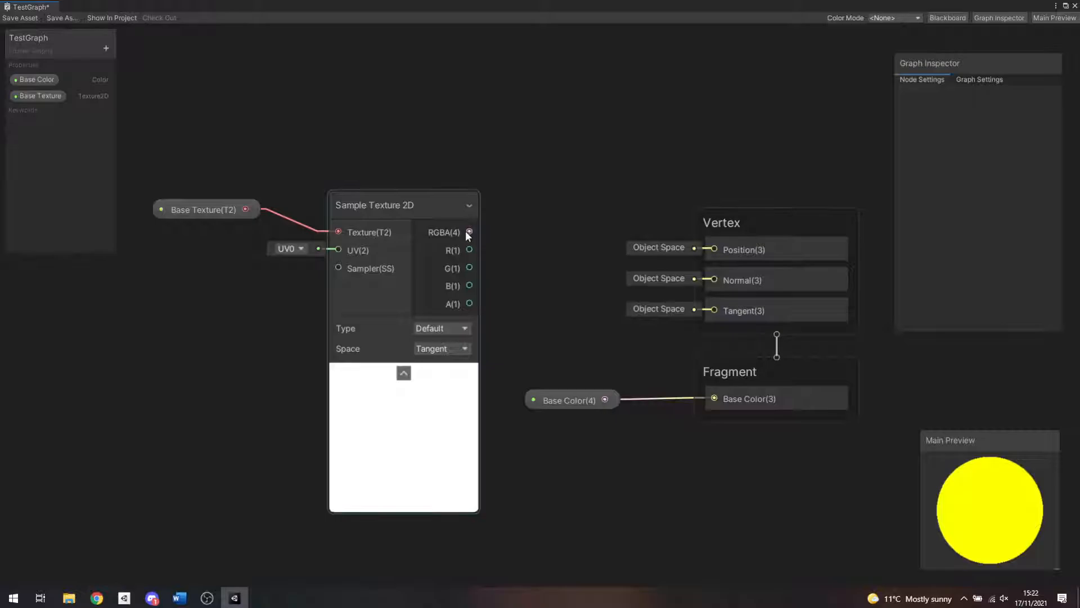
Step: Connect the Sample Texture 2D RGBA output to the Fragment's Base Color input and move the Base Color node below the sampler
{"action": "left_click_drag", "start_coordinate": [467, 231], "coordinate": [714, 398]}
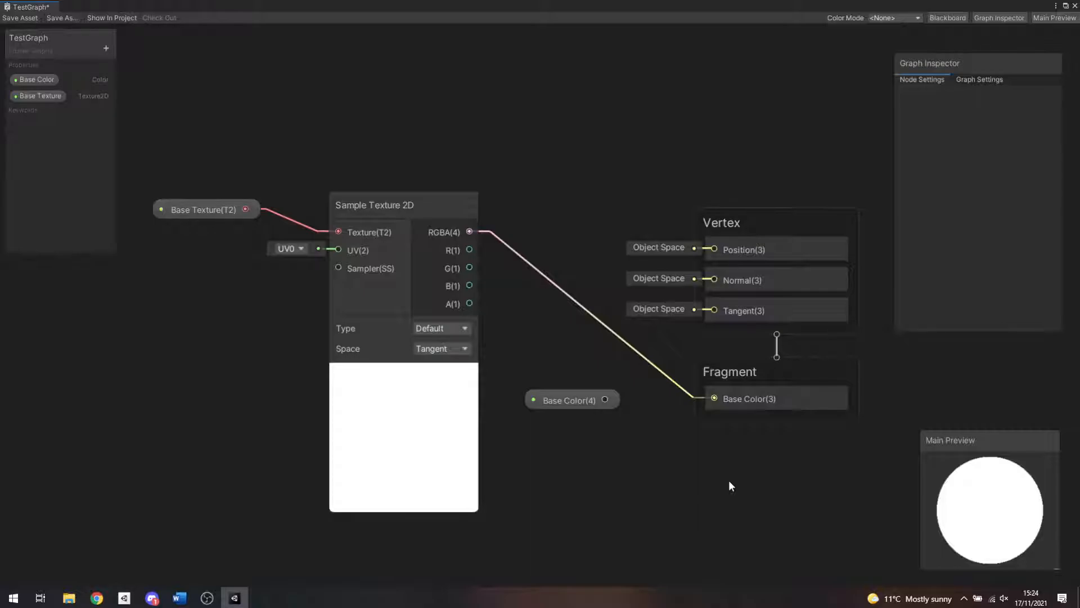
{"action": "left_click_drag", "start_coordinate": [567, 403], "coordinate": [476, 527]}
{"action": "left_click", "coordinate": [534, 424]}
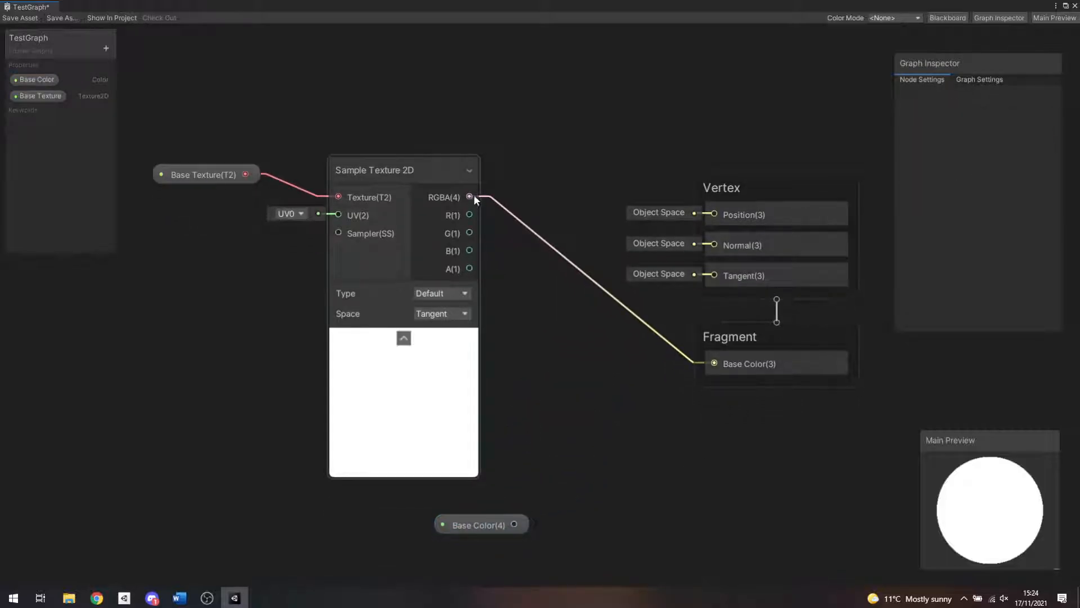
Step: Create a Multiply node from the Sample Texture 2D RGBA output, connected to its A input
{"action": "left_click_drag", "start_coordinate": [471, 196], "coordinate": [556, 314]}
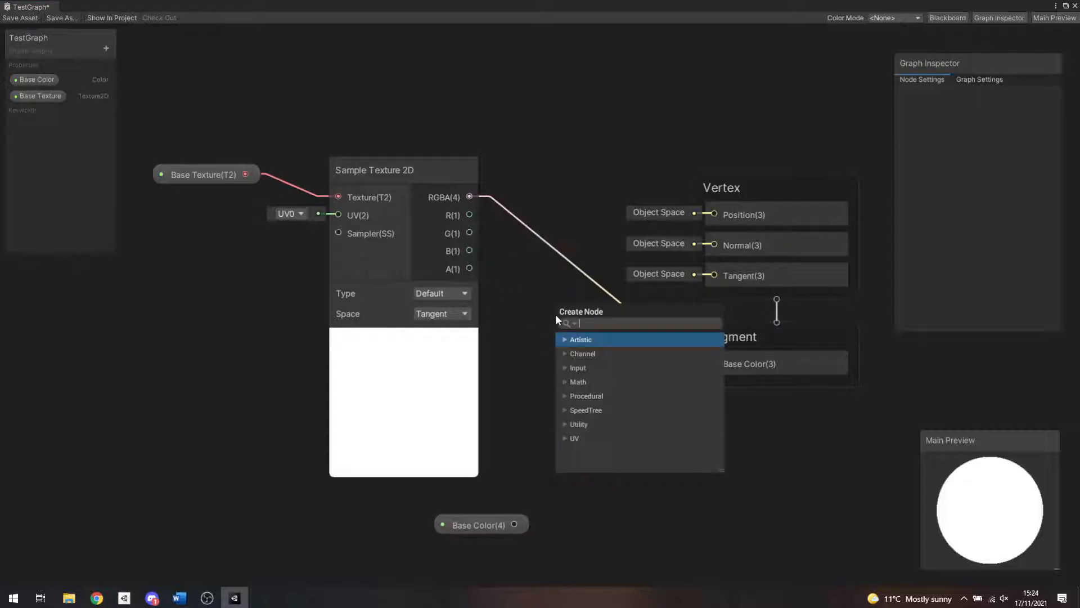
{"action": "type", "text": "mul"}
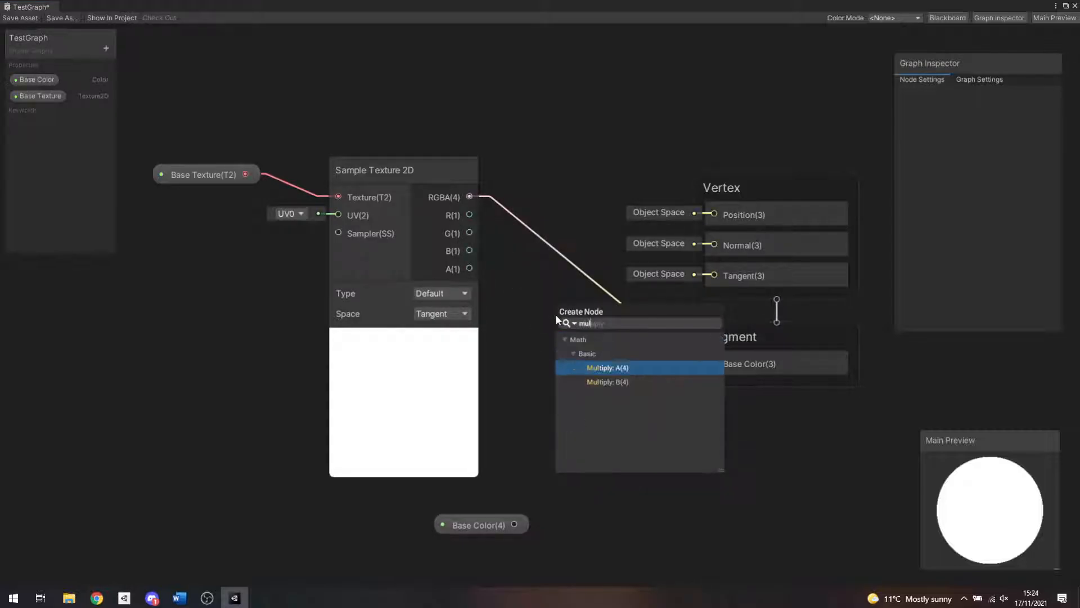
{"action": "left_click", "coordinate": [612, 369]}
Step: Spread out the texture nodes and position the Multiply node between the sampler and the Fragment stage
{"action": "middle_click_drag", "start_coordinate": [193, 160], "coordinate": [330, 136]}
{"action": "left_click_drag", "start_coordinate": [315, 123], "coordinate": [532, 265]}
{"action": "left_click_drag", "start_coordinate": [525, 153], "coordinate": [414, 164]}
{"action": "left_click", "coordinate": [593, 157]}
{"action": "left_click_drag", "start_coordinate": [728, 281], "coordinate": [654, 272]}
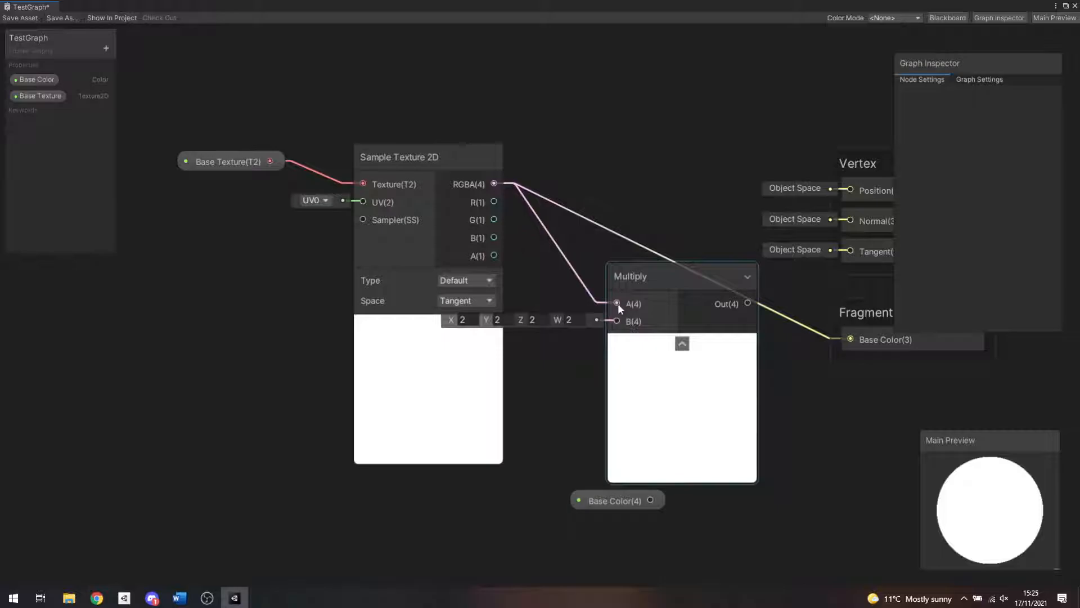
Step: Connect the Base Color node to the Multiply node's B input and the Multiply output to the Fragment's Base Color input
{"action": "left_click_drag", "start_coordinate": [596, 504], "coordinate": [488, 515]}
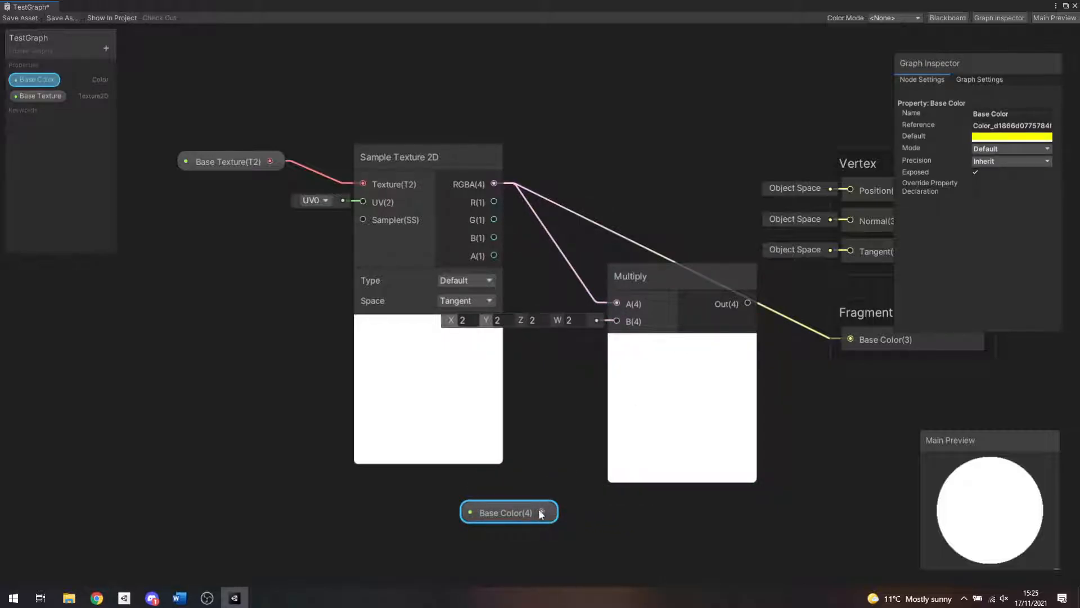
{"action": "left_click_drag", "start_coordinate": [541, 512], "coordinate": [617, 320]}
{"action": "middle_click_drag", "start_coordinate": [565, 358], "coordinate": [404, 340]}
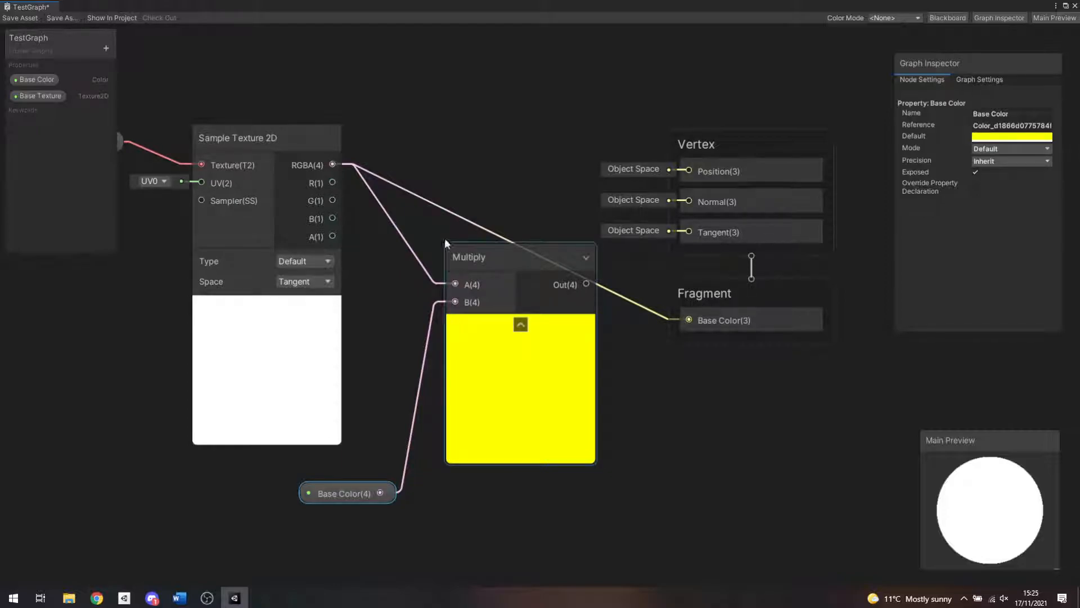
{"action": "left_click_drag", "start_coordinate": [586, 283], "coordinate": [691, 319]}
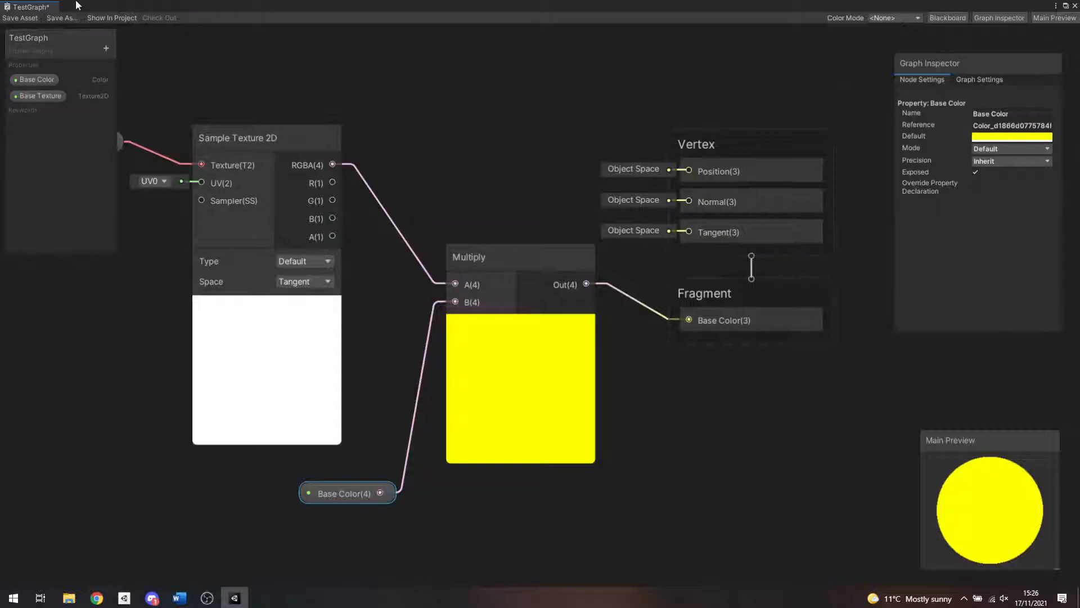
Step: Save the TestGraph asset and dock its window alongside the Scene view, leaving the Scene view in front
{"action": "left_click", "coordinate": [20, 17]}
{"action": "left_click", "coordinate": [1065, 6]}
{"action": "left_click_drag", "start_coordinate": [536, 83], "coordinate": [609, 51]}
{"action": "left_click", "coordinate": [609, 51]}
{"action": "left_click", "coordinate": [466, 49]}
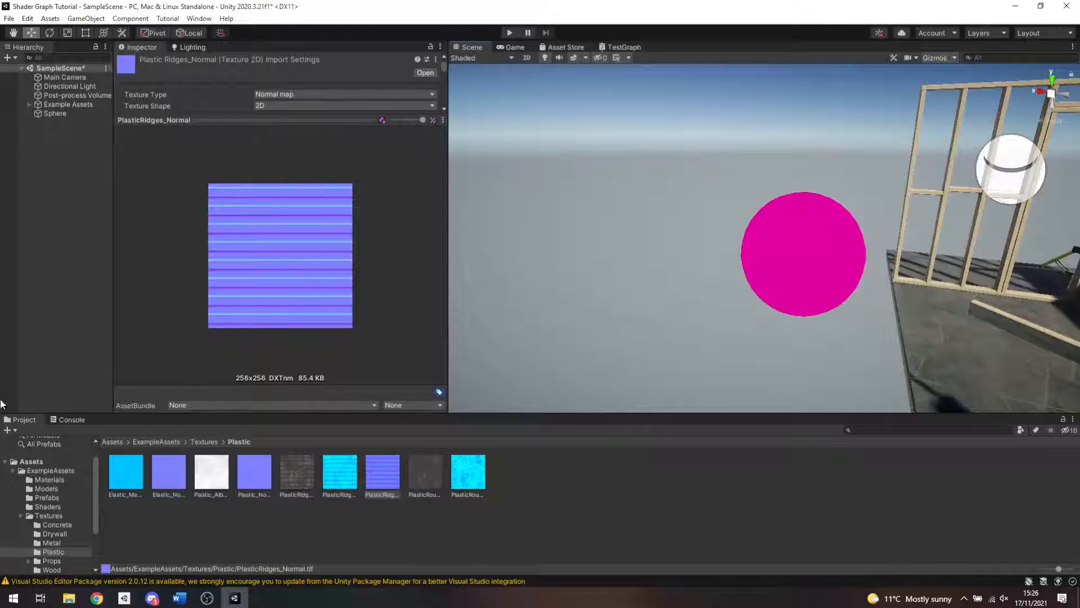
Step: Assign the yellow hammer texture (Hammer_A…) as the Base Texture of the Test material in the Assets folder
{"action": "left_click", "coordinate": [41, 461]}
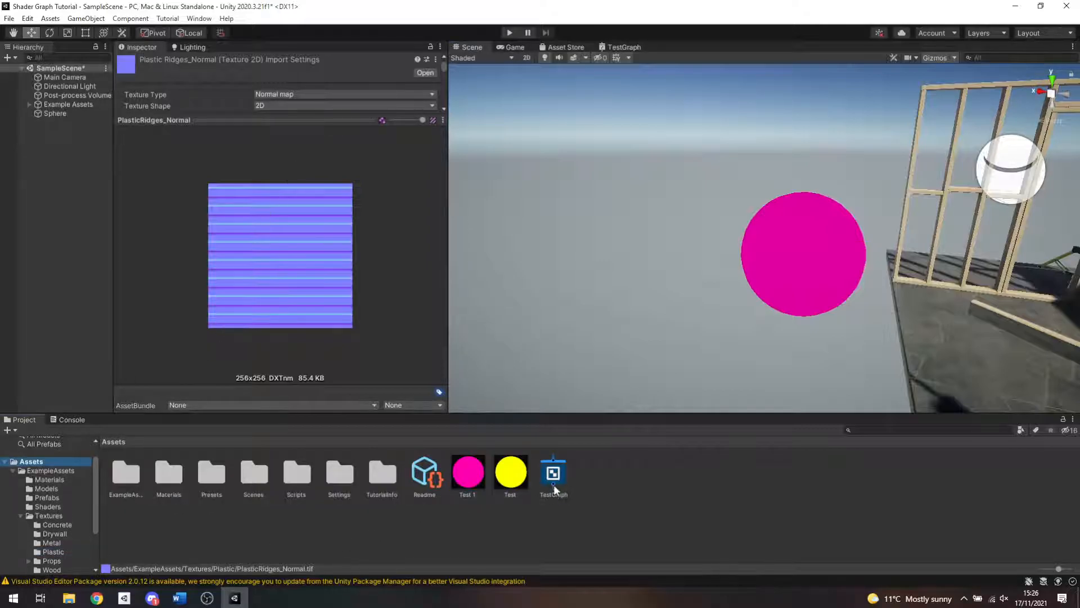
{"action": "left_click", "coordinate": [510, 472]}
{"action": "left_click_drag", "start_coordinate": [286, 116], "coordinate": [286, 305]}
{"action": "left_click_drag", "start_coordinate": [449, 214], "coordinate": [331, 214]}
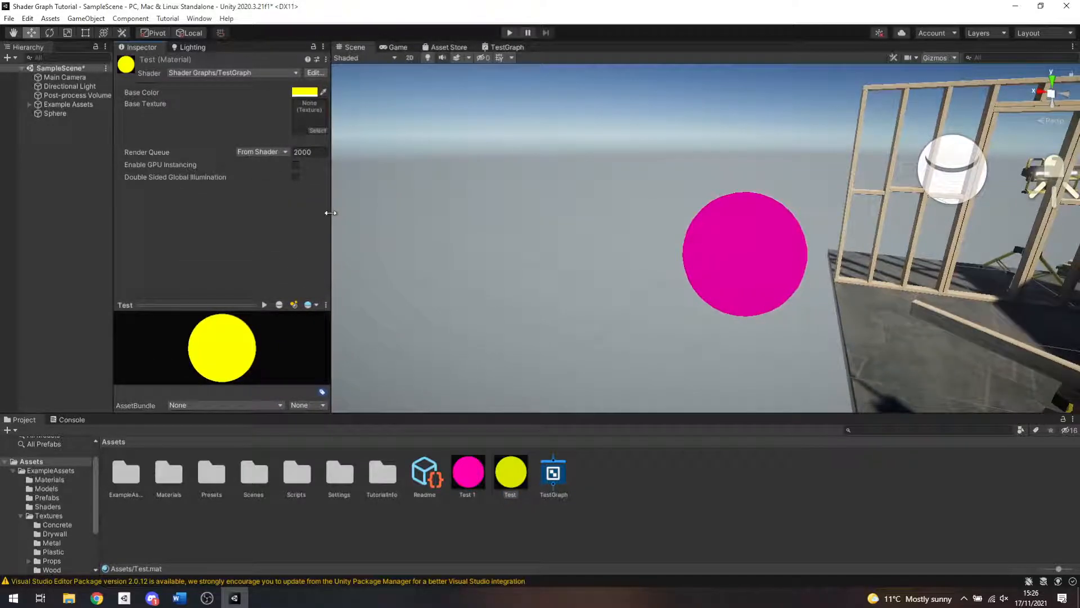
{"action": "left_click", "coordinate": [320, 130]}
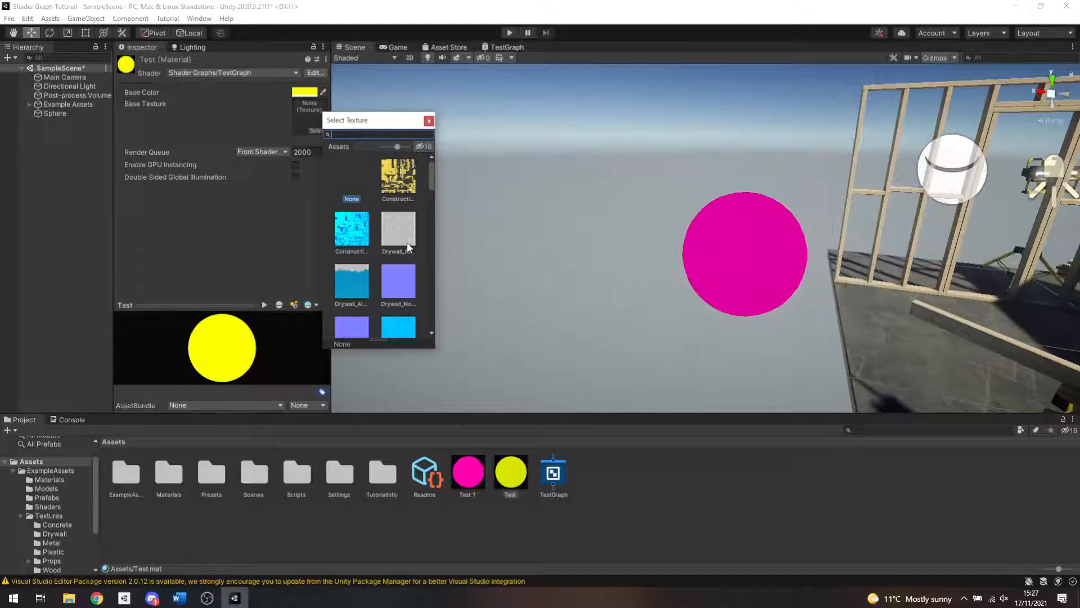
{"action": "left_click_drag", "start_coordinate": [430, 172], "coordinate": [431, 195]}
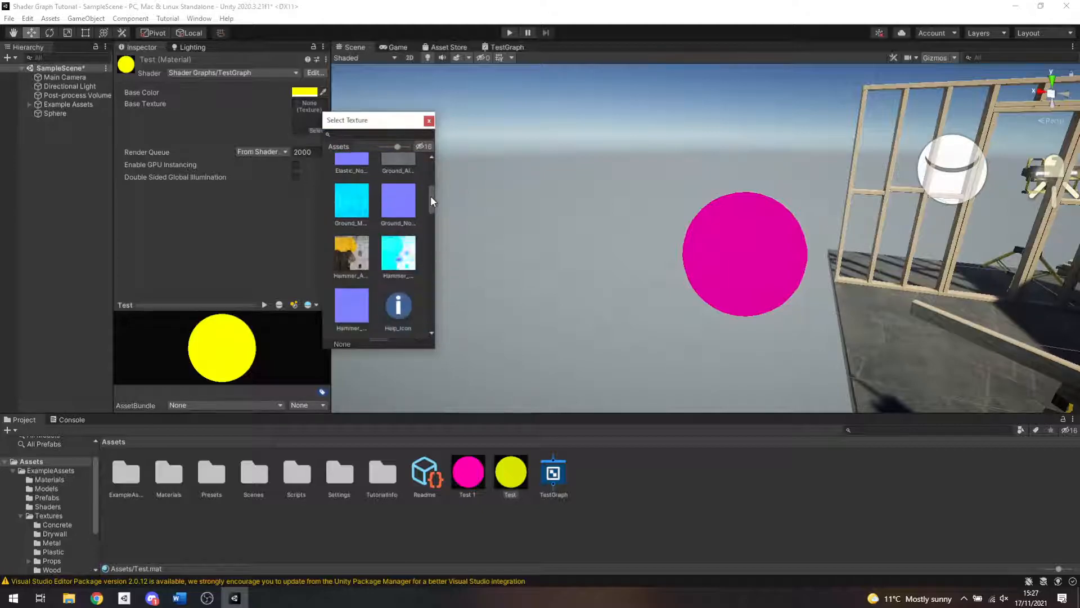
{"action": "double_click", "coordinate": [348, 251]}
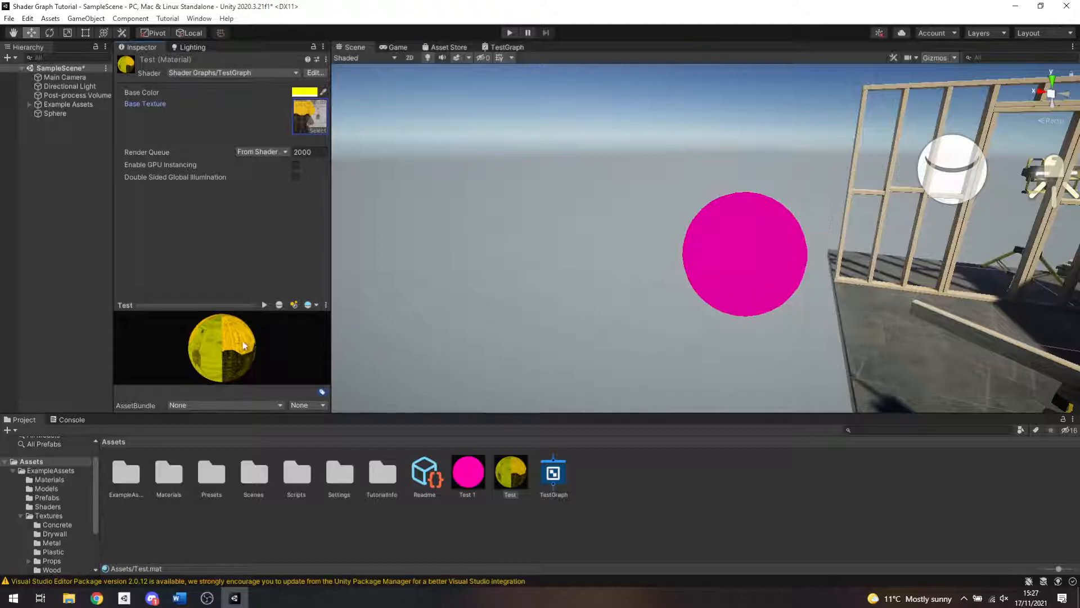
Step: Apply the Test material to the sphere in the scene and set its Base Color to FF0075
{"action": "left_click_drag", "start_coordinate": [510, 474], "coordinate": [770, 251]}
{"action": "right_click_drag", "start_coordinate": [771, 251], "coordinate": [621, 299]}
{"action": "key", "text": "d"}
{"action": "key", "text": "w"}
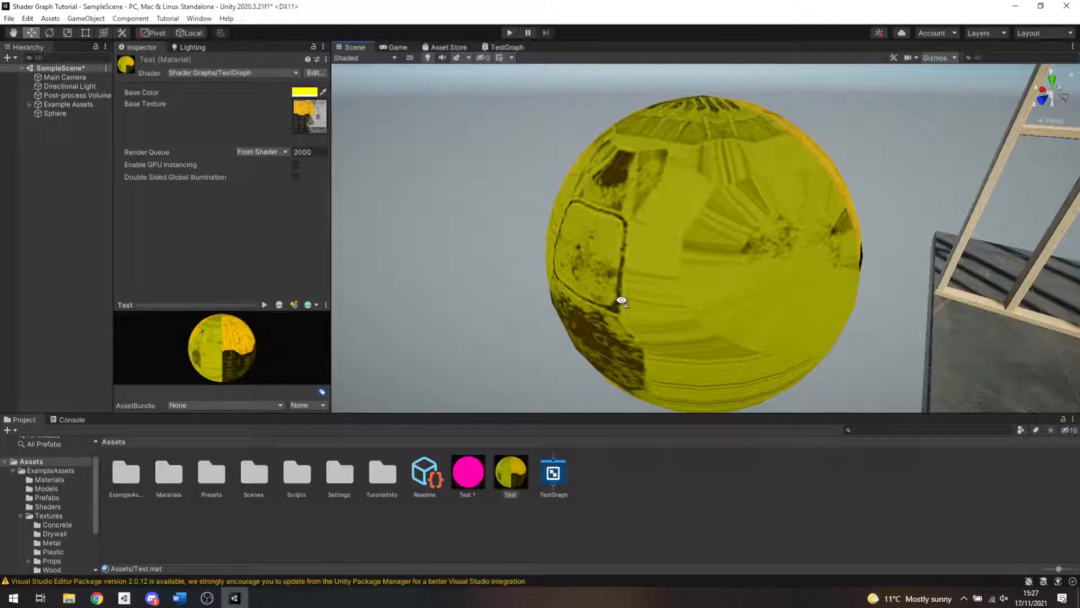
{"action": "key", "text": "e"}
{"action": "right_click_drag", "start_coordinate": [622, 301], "coordinate": [597, 452]}
{"action": "key", "text": "w"}
{"action": "key", "text": "s"}
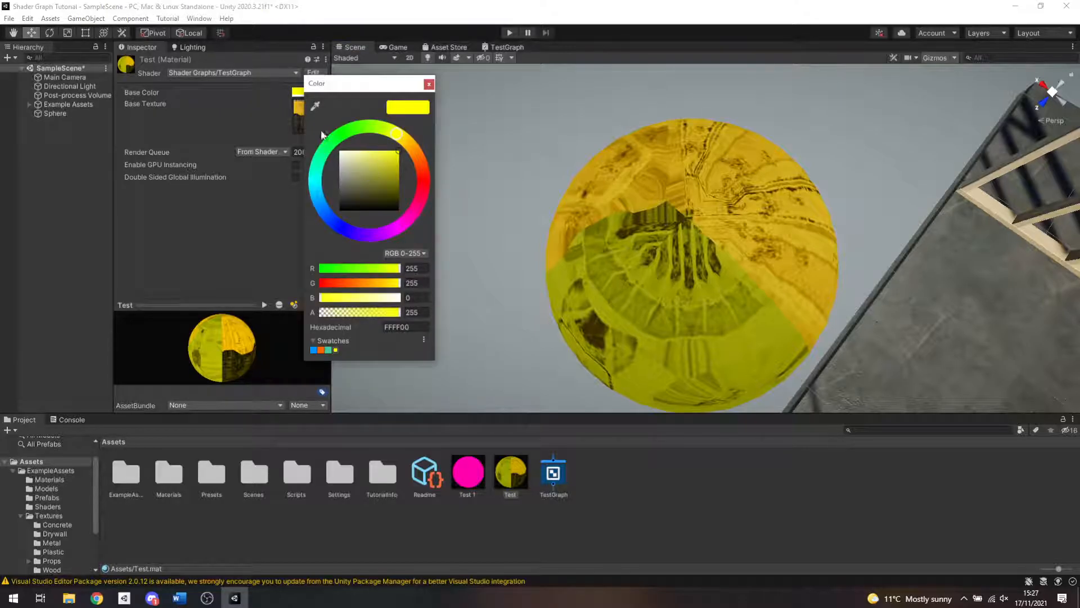
{"action": "mouse_move", "coordinate": [394, 138]}
{"action": "left_mouse_down"}
{"action": "mouse_move", "coordinate": [423, 163]}
{"action": "mouse_move", "coordinate": [420, 203]}
{"action": "mouse_move", "coordinate": [391, 233]}
{"action": "mouse_move", "coordinate": [316, 250]}
{"action": "mouse_move", "coordinate": [290, 211]}
{"action": "mouse_move", "coordinate": [315, 151]}
{"action": "mouse_move", "coordinate": [341, 129]}
{"action": "mouse_move", "coordinate": [374, 124]}
{"action": "mouse_move", "coordinate": [412, 148]}
{"action": "mouse_move", "coordinate": [417, 193]}
{"action": "mouse_move", "coordinate": [402, 223]}
{"action": "mouse_move", "coordinate": [417, 204]}
{"action": "left_mouse_up"}
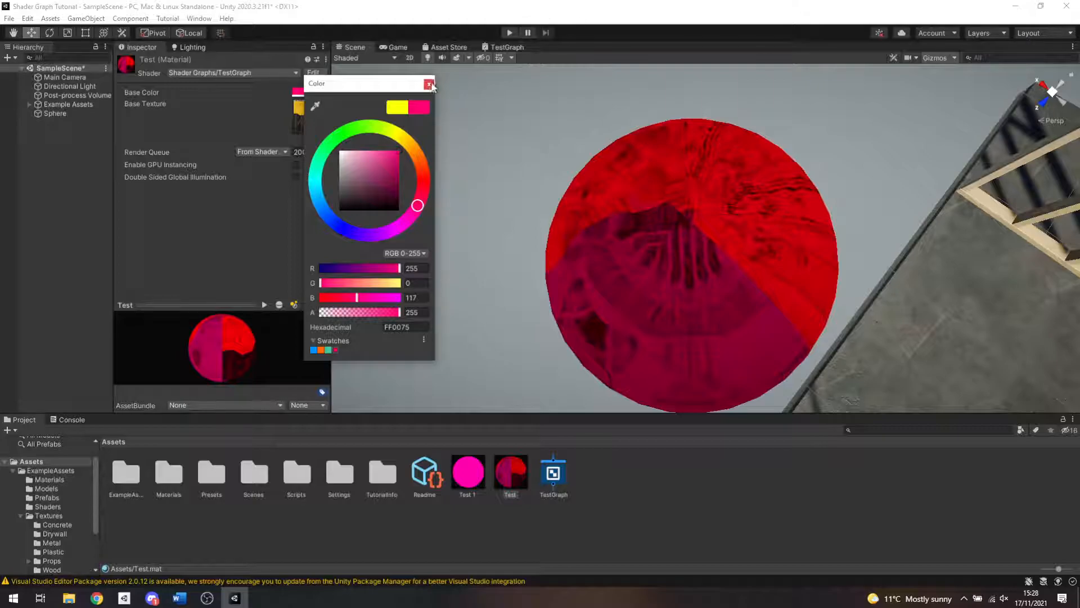
Step: Undock the TestGraph editor into its own window and maximise it
{"action": "left_click", "coordinate": [503, 47]}
{"action": "left_click_drag", "start_coordinate": [512, 48], "coordinate": [670, 193]}
{"action": "left_click", "coordinate": [1010, 38]}
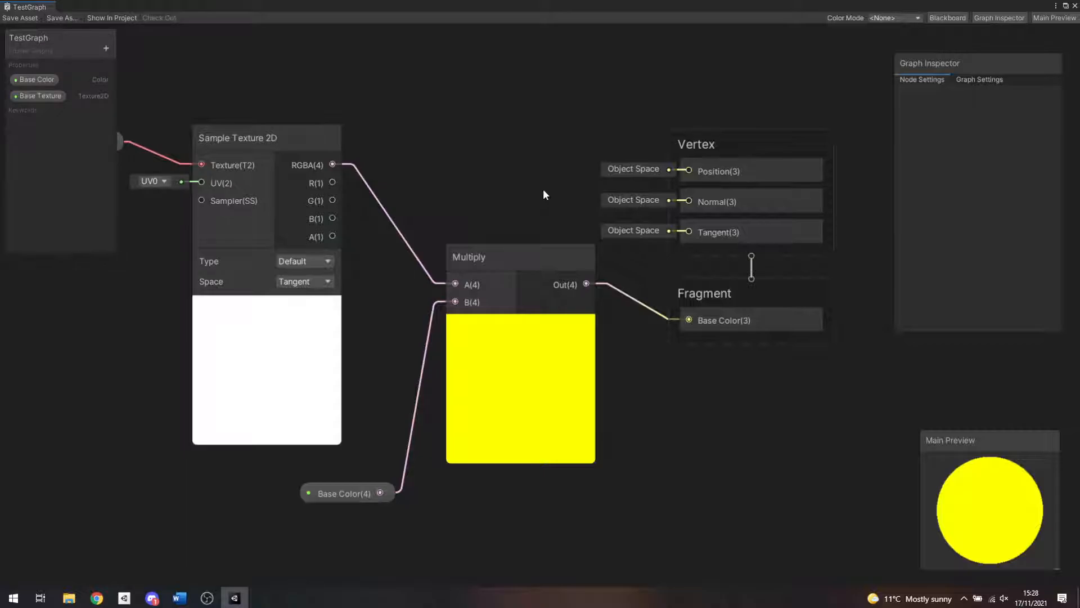
Step: Set the graph's Universal target Material type to Lit
{"action": "left_click", "coordinate": [982, 80]}
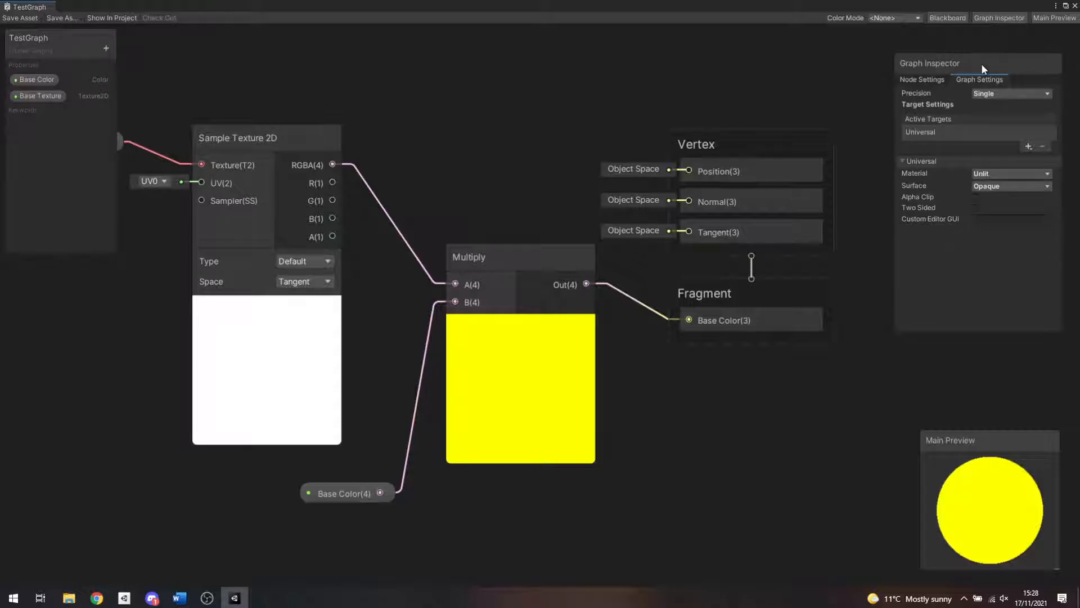
{"action": "left_click", "coordinate": [1010, 174]}
{"action": "left_click", "coordinate": [994, 184]}
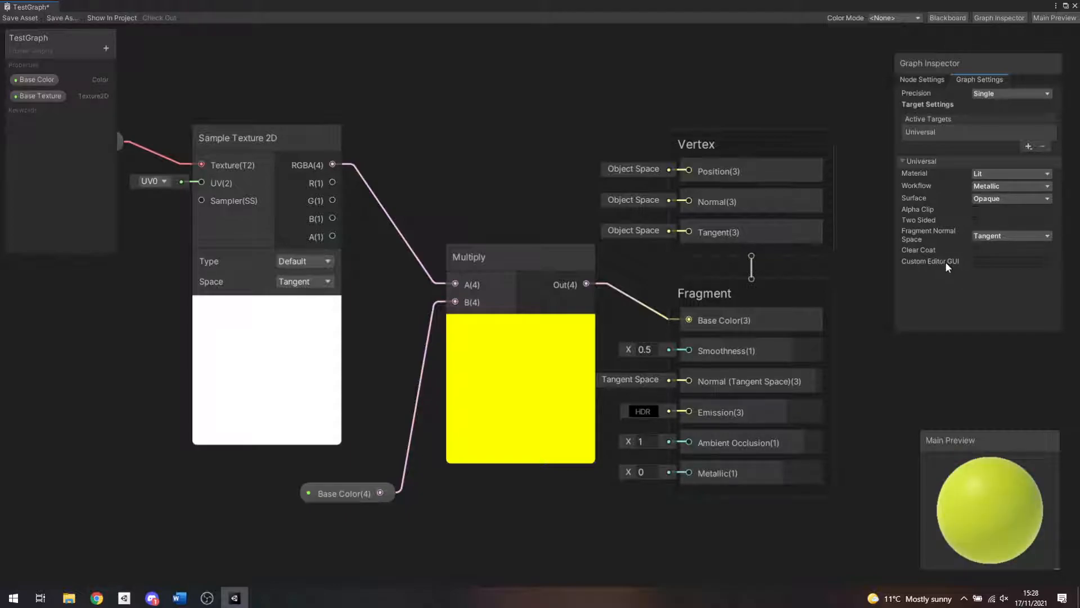
{"action": "left_click", "coordinate": [981, 173]}
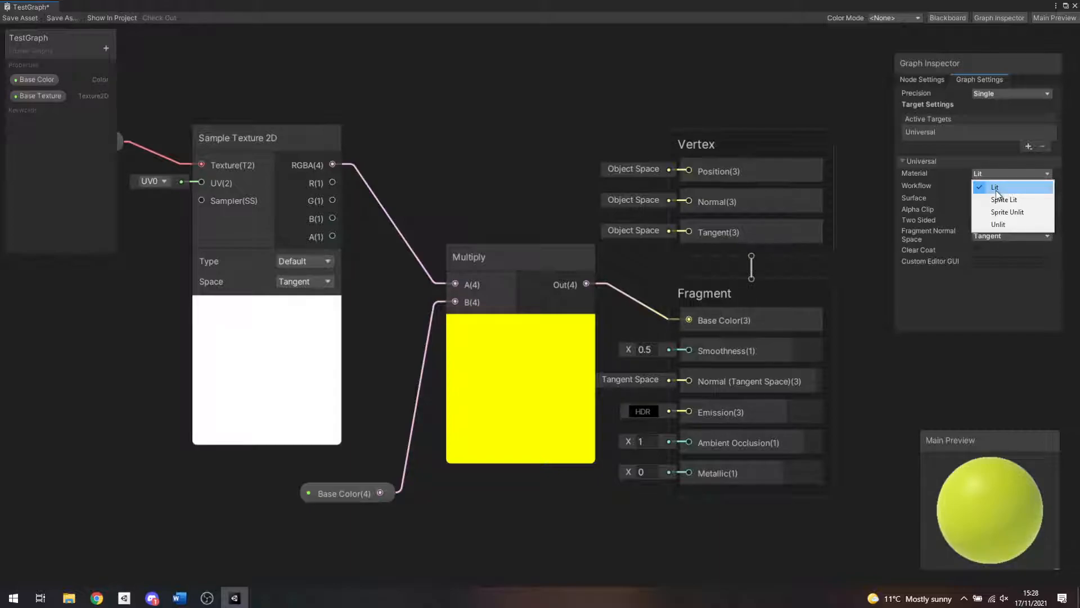
{"action": "left_click", "coordinate": [995, 187]}
Step: Move the Vertex and Fragment stages together farther away from the Multiply node
{"action": "middle_click_drag", "start_coordinate": [805, 327], "coordinate": [795, 304]}
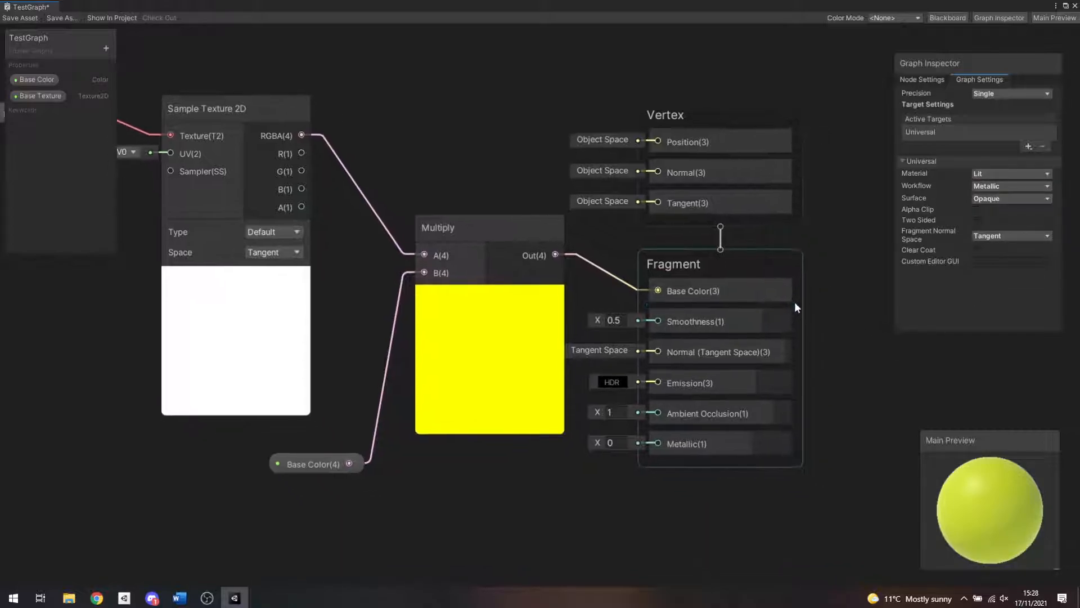
{"action": "left_click_drag", "start_coordinate": [669, 66], "coordinate": [753, 355]}
{"action": "left_click_drag", "start_coordinate": [718, 126], "coordinate": [788, 117]}
{"action": "left_click", "coordinate": [600, 153]}
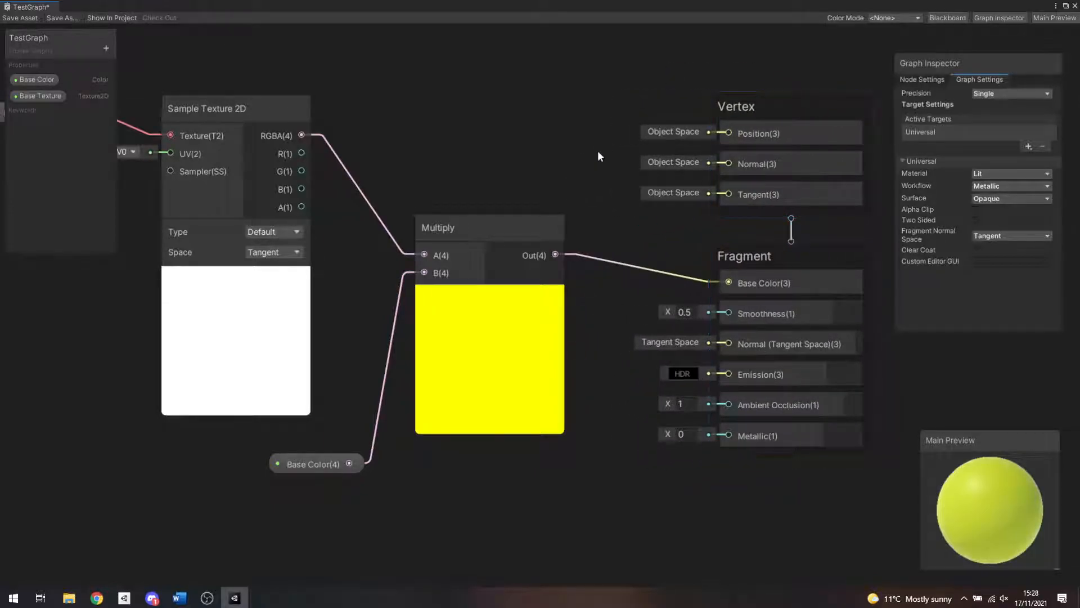
{"action": "middle_click_drag", "start_coordinate": [600, 153], "coordinate": [549, 133]}
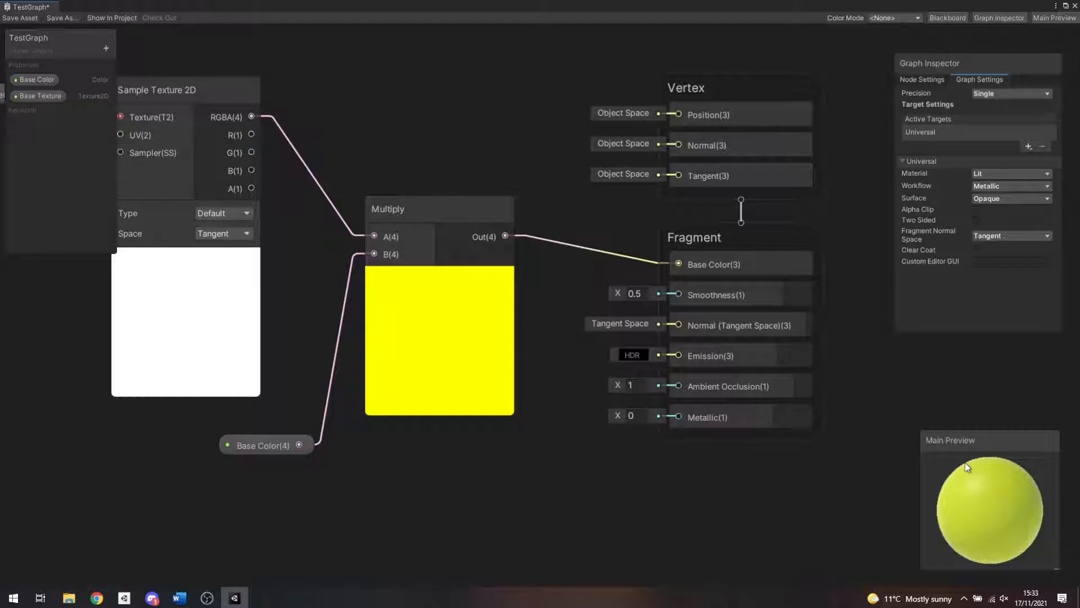
Step: Set the default value of the Base Color property to dark grey 272727
{"action": "left_click", "coordinate": [31, 80]}
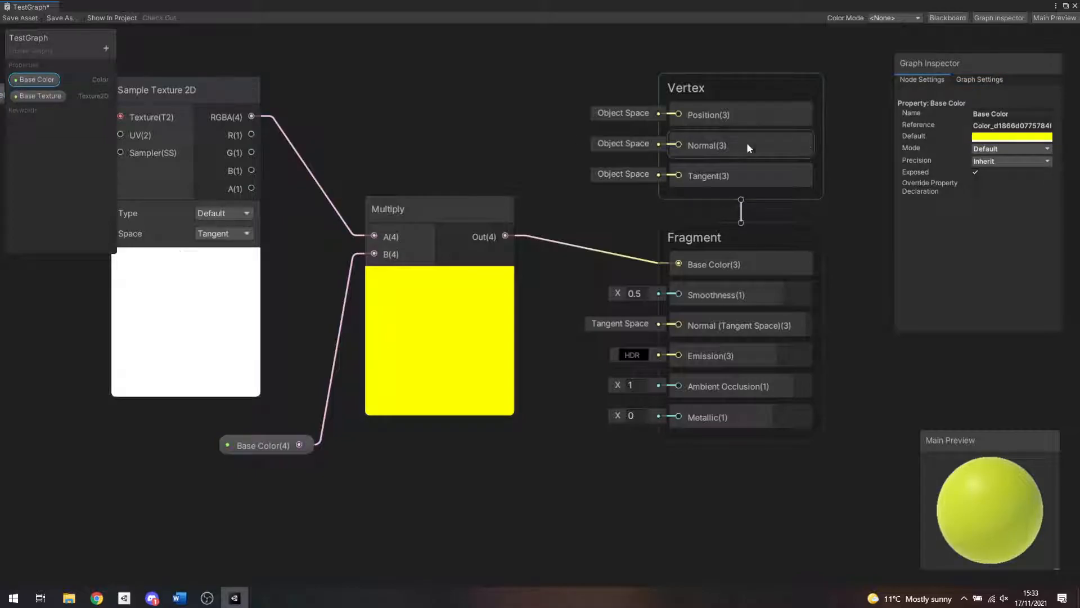
{"action": "left_click", "coordinate": [997, 140]}
{"action": "left_click_drag", "start_coordinate": [999, 229], "coordinate": [950, 245]}
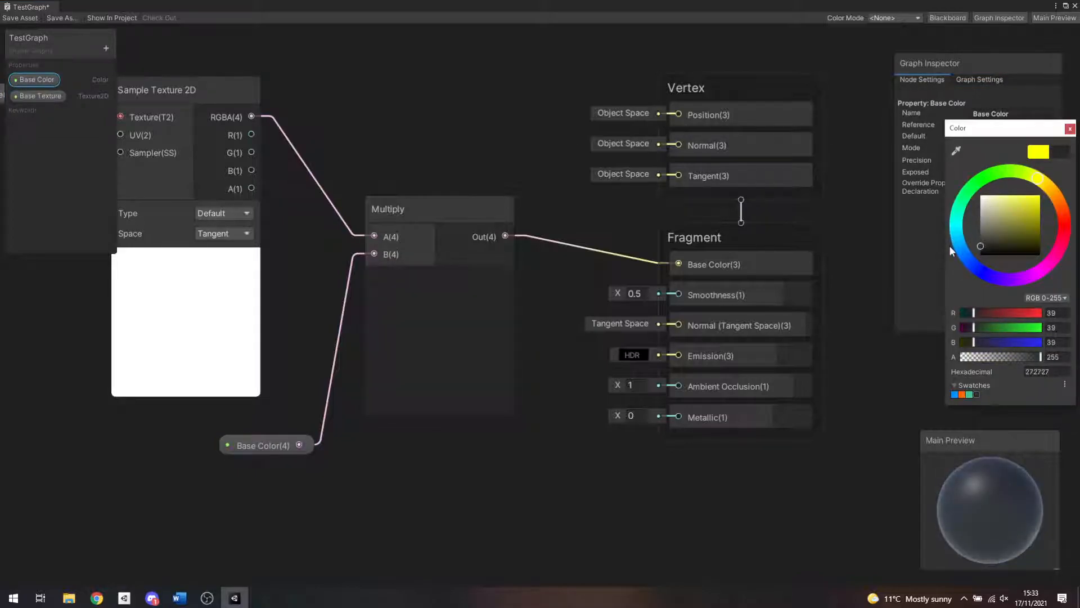
{"action": "left_click", "coordinate": [1070, 128]}
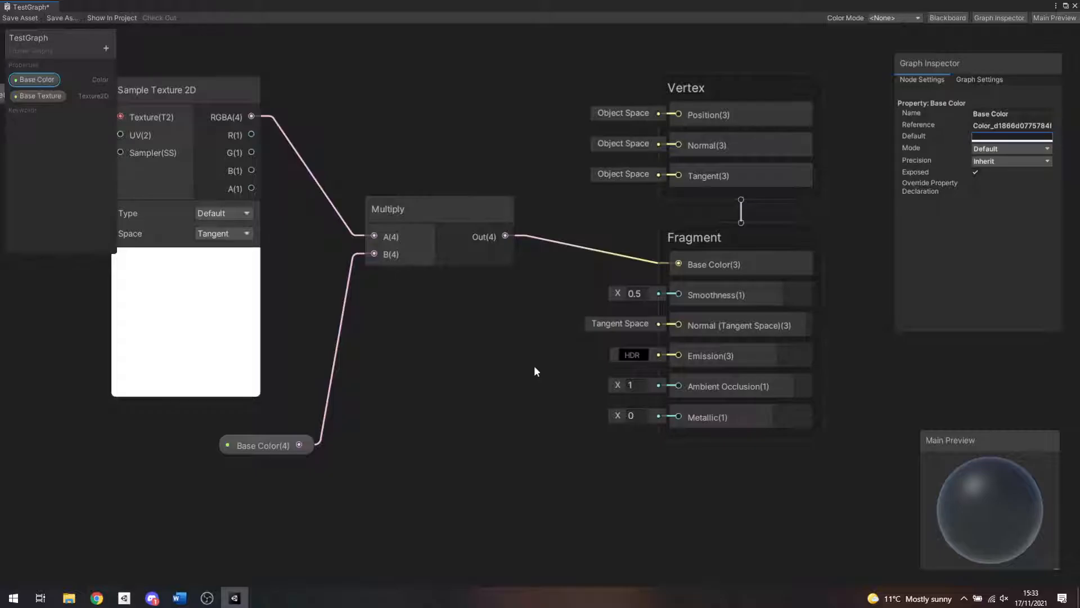
Step: Test the Fragment stage's Smoothness at 1 and at 0, and return it to 0.5
{"action": "left_click", "coordinate": [634, 294]}
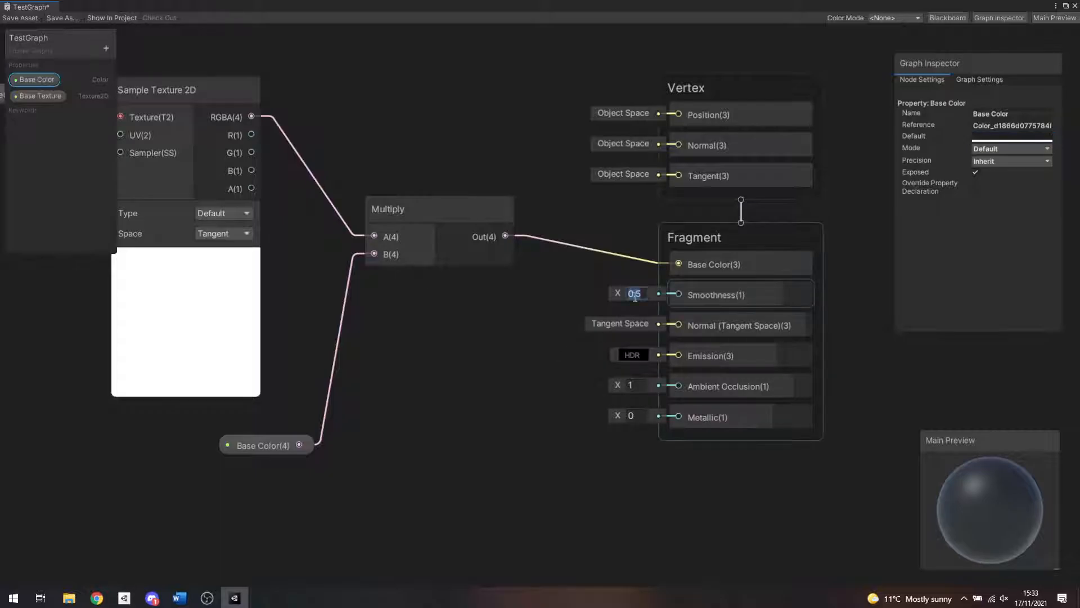
{"action": "type", "text": "1"}
{"action": "left_click", "coordinate": [618, 279]}
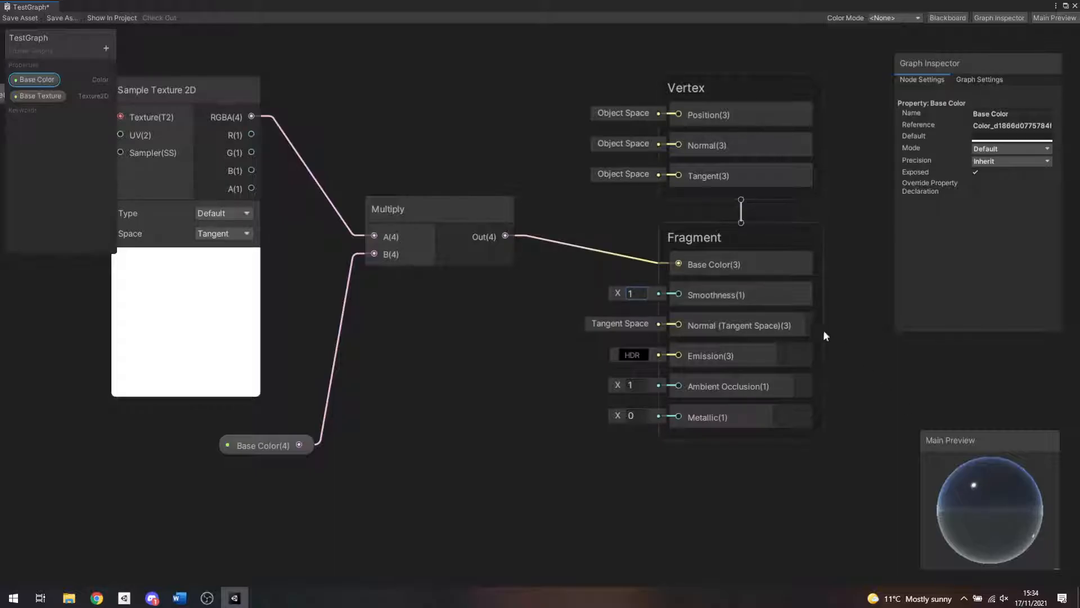
{"action": "left_click", "coordinate": [645, 291]}
{"action": "type", "text": "0"}
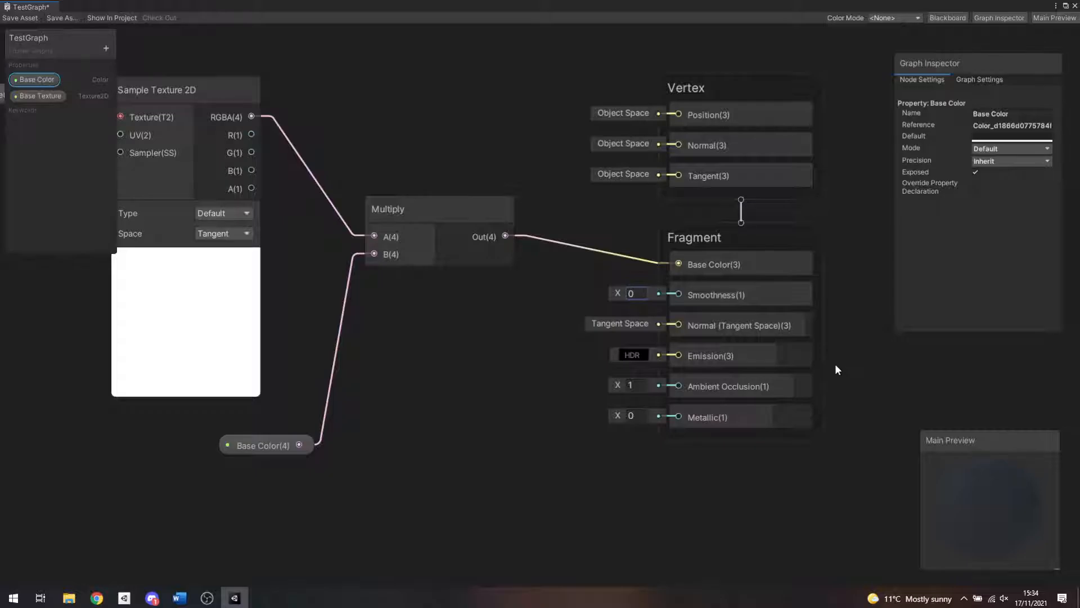
{"action": "left_click", "coordinate": [633, 293]}
{"action": "type", "text": "0.5"}
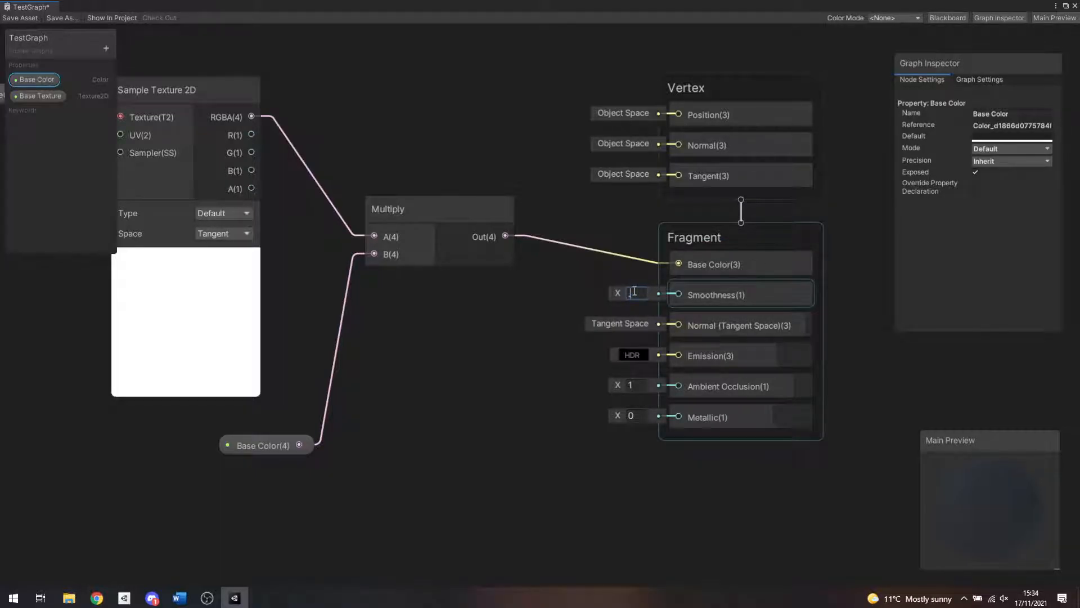
{"action": "left_click", "coordinate": [530, 467]}
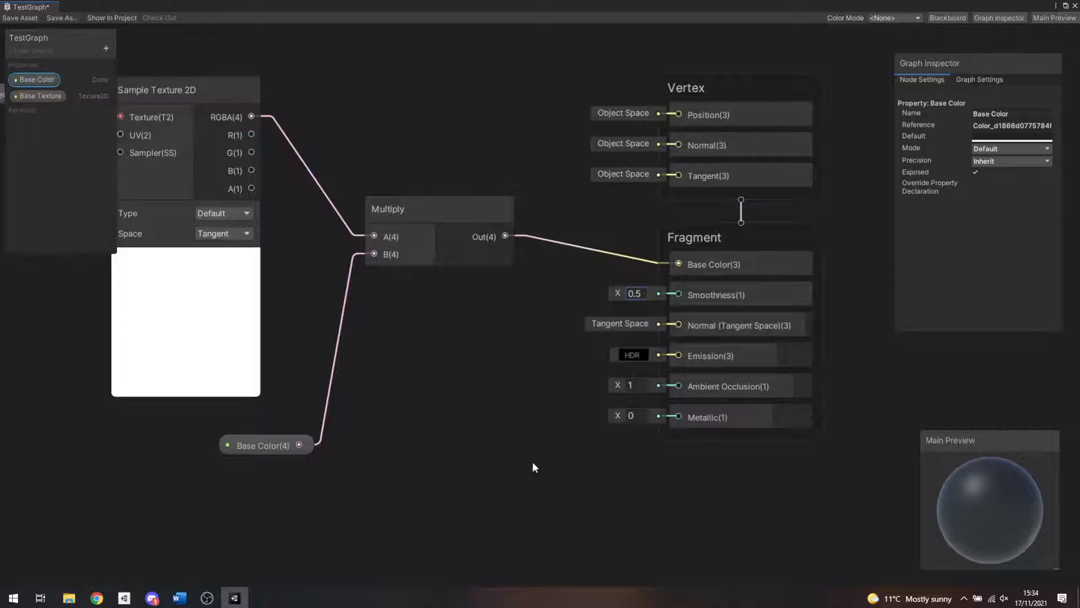
Step: Test the Fragment stage's Metallic input at 1 and return it to 0
{"action": "left_click", "coordinate": [636, 416]}
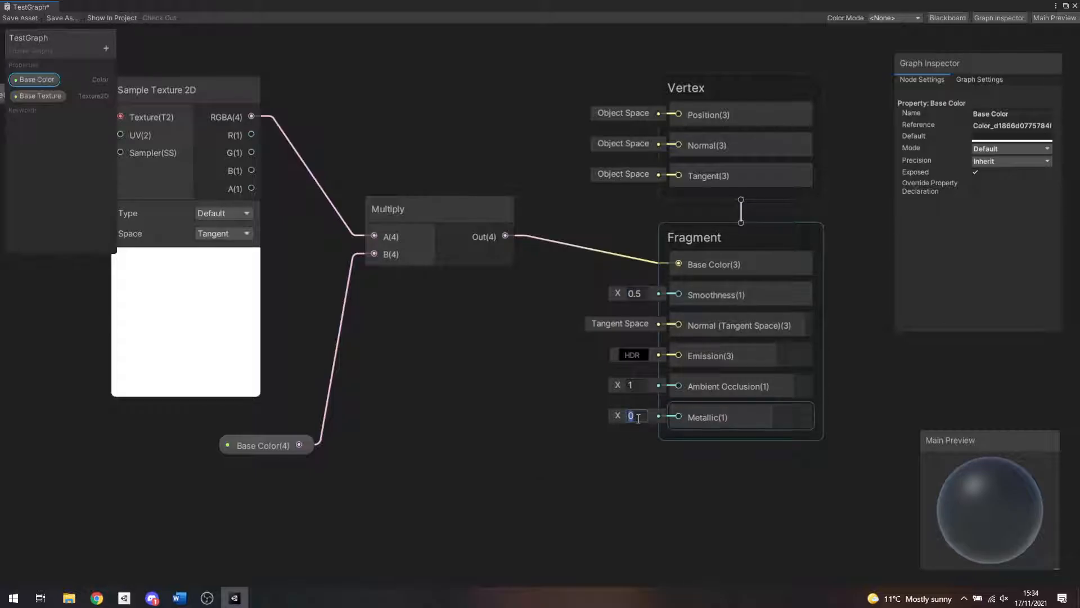
{"action": "type", "text": "1"}
{"action": "left_click", "coordinate": [638, 523]}
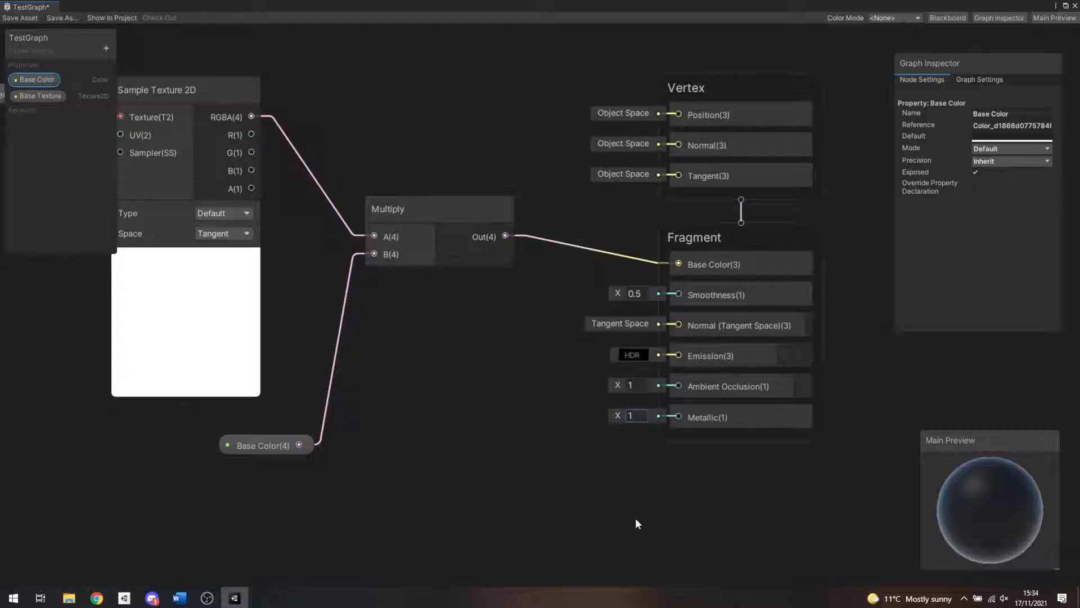
{"action": "left_click", "coordinate": [635, 415]}
{"action": "type", "text": "0"}
{"action": "left_click", "coordinate": [613, 434]}
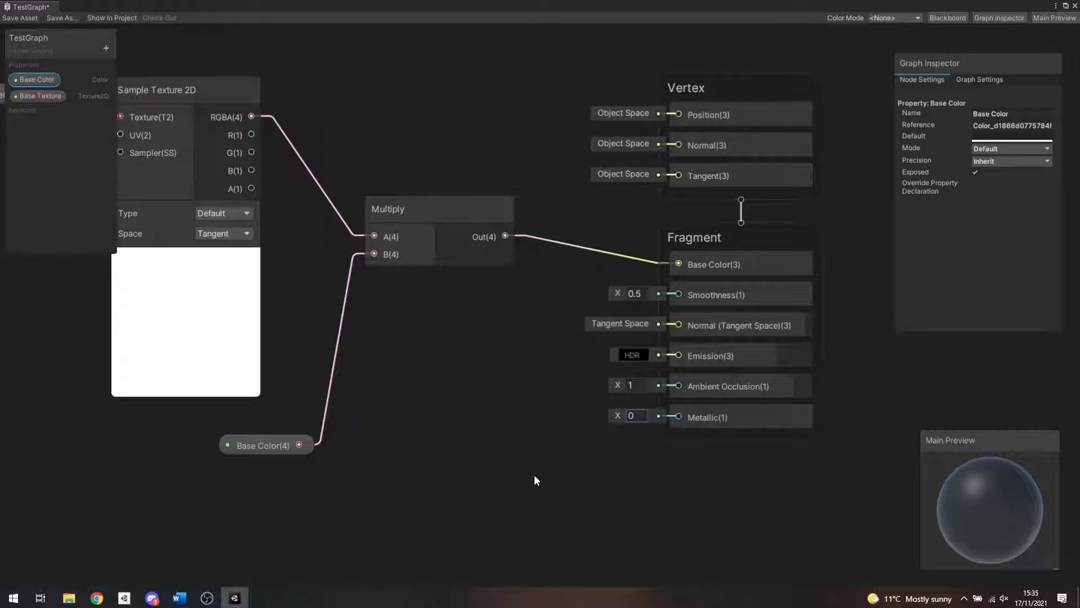
Step: Add a Color property named Emission Color to the TestGraph blackboard
{"action": "left_click", "coordinate": [104, 49]}
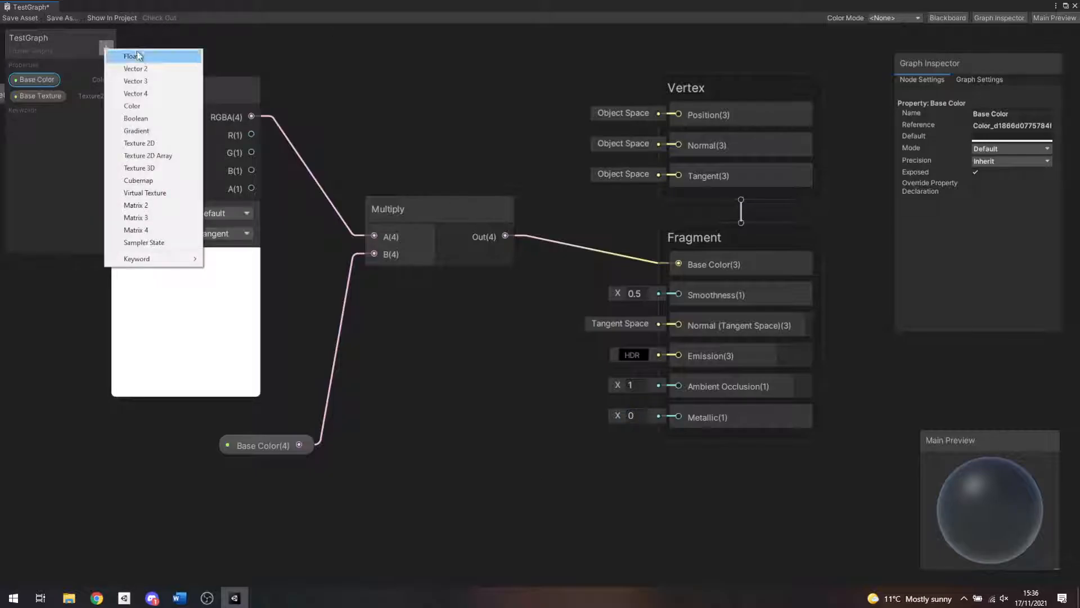
{"action": "left_click", "coordinate": [142, 107]}
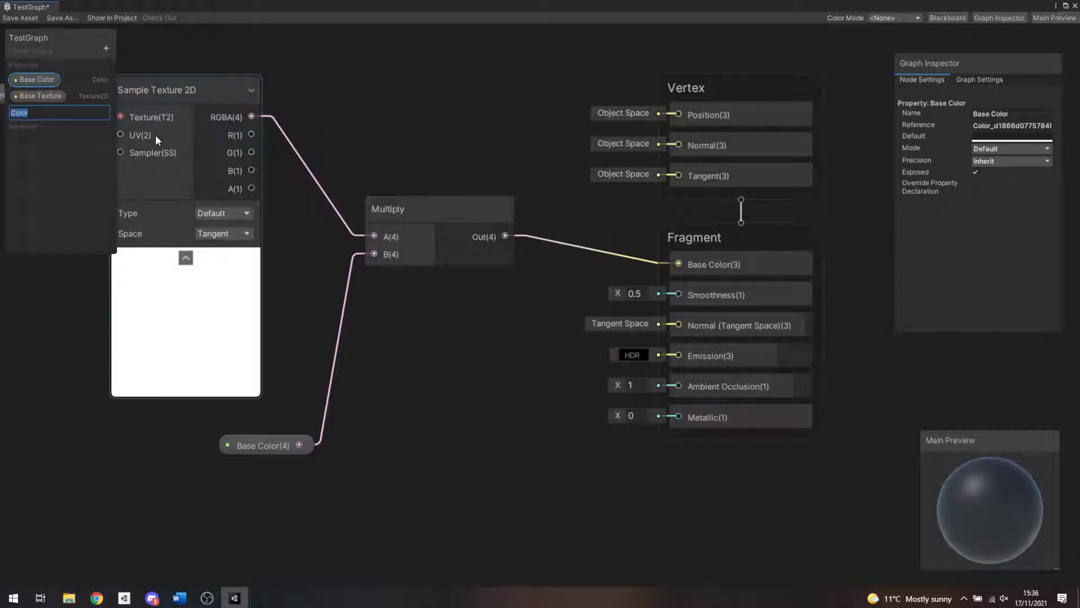
{"action": "type", "text": "Emission Color"}
{"action": "key", "text": "Return"}
Step: Switch the Emission Color property's mode to HDR
{"action": "left_click", "coordinate": [55, 114]}
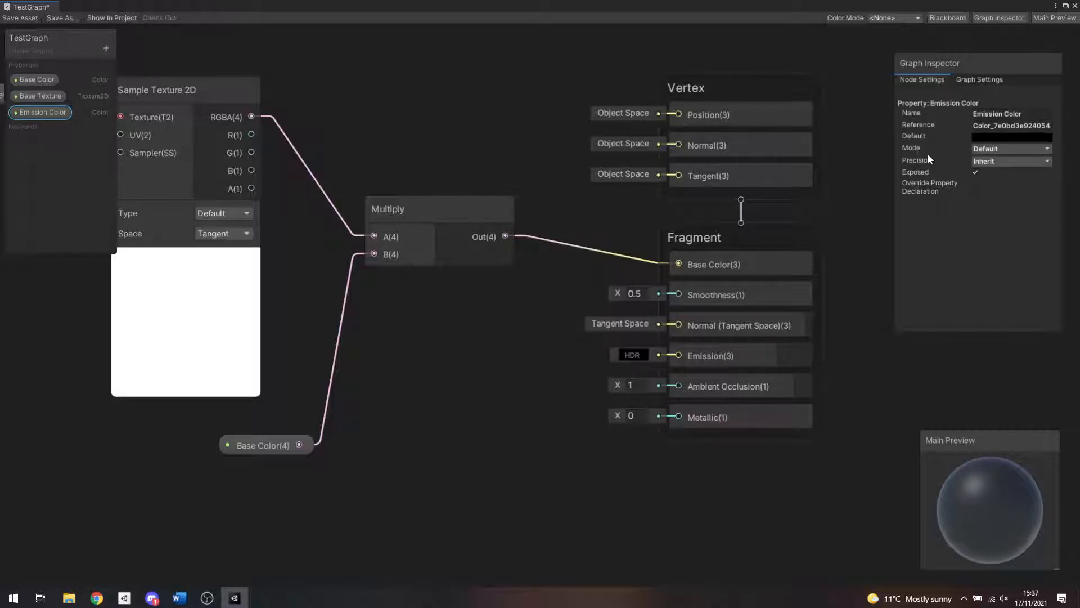
{"action": "left_click", "coordinate": [1000, 149]}
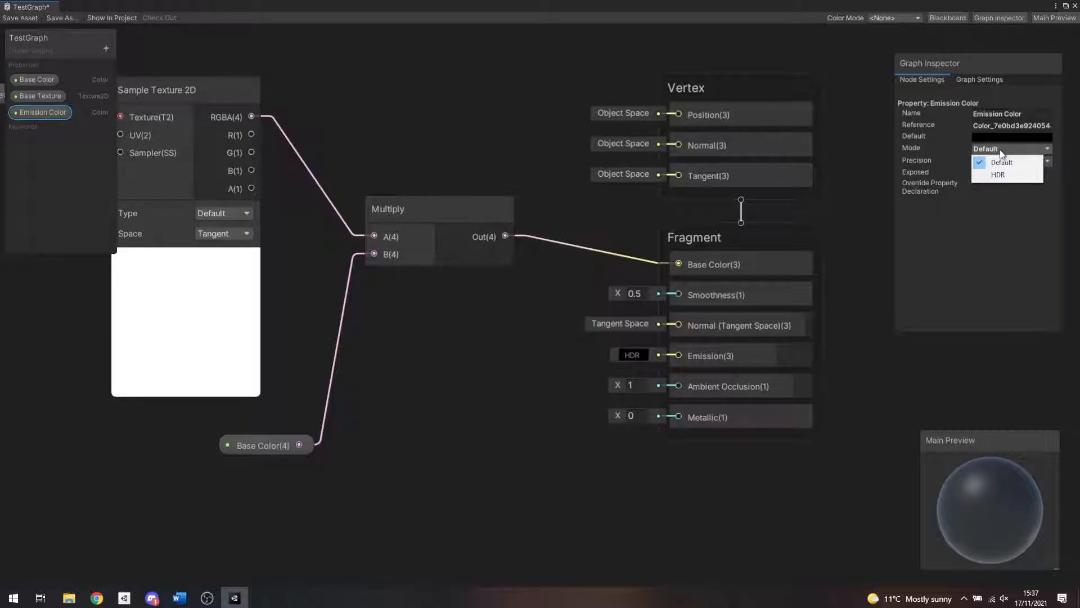
{"action": "left_click", "coordinate": [998, 175]}
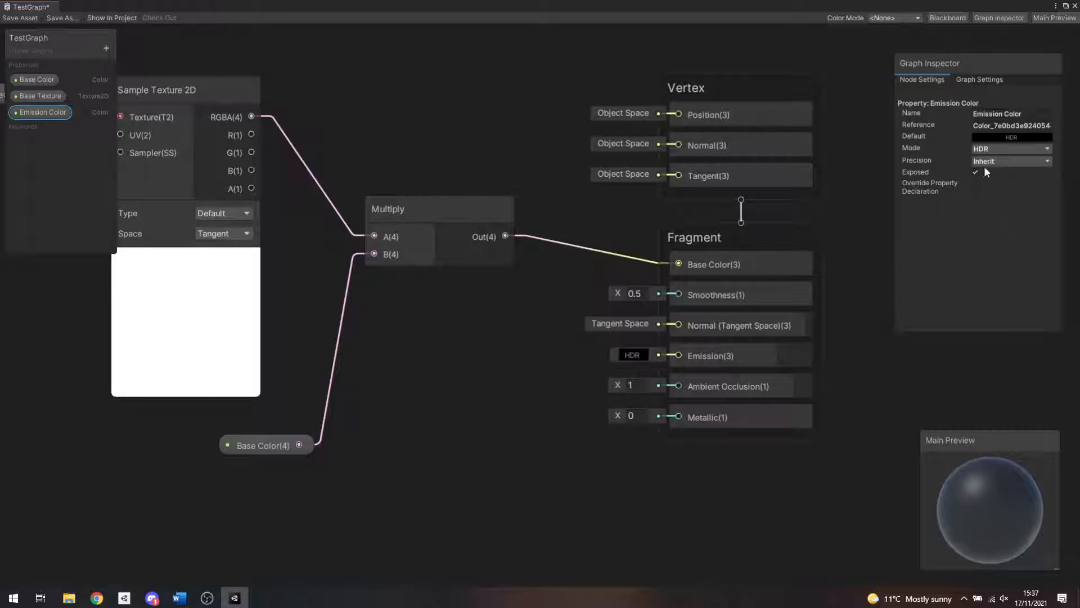
Step: Set Emission Color's default to pink with R 255, G 0, B 118, alpha 255 and intensity 2
{"action": "left_click", "coordinate": [1012, 136]}
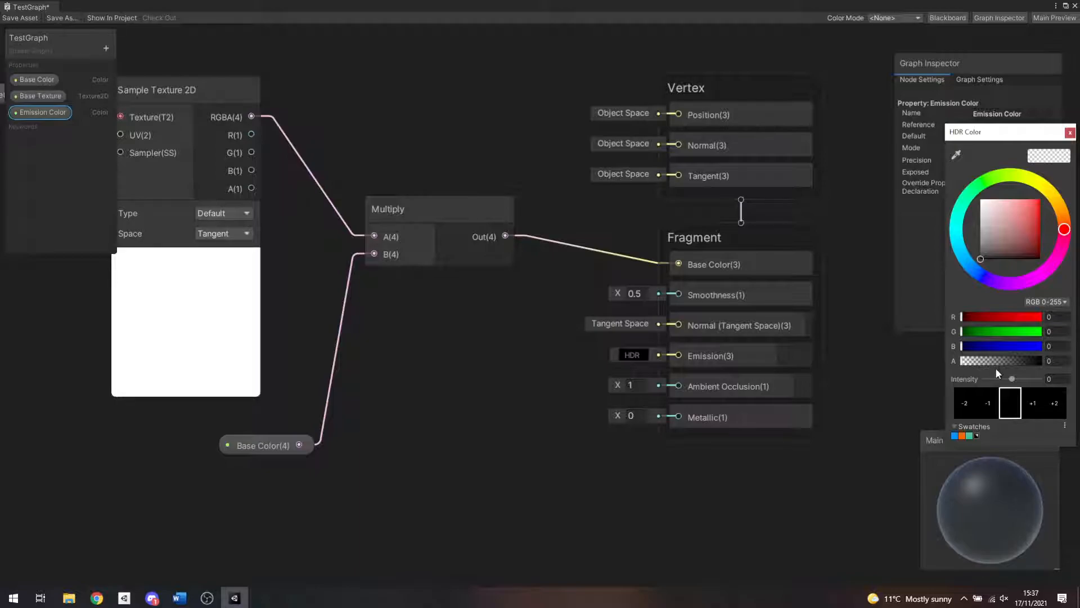
{"action": "left_click_drag", "start_coordinate": [1020, 316], "coordinate": [1046, 316]}
{"action": "left_click_drag", "start_coordinate": [1057, 260], "coordinate": [1058, 254]}
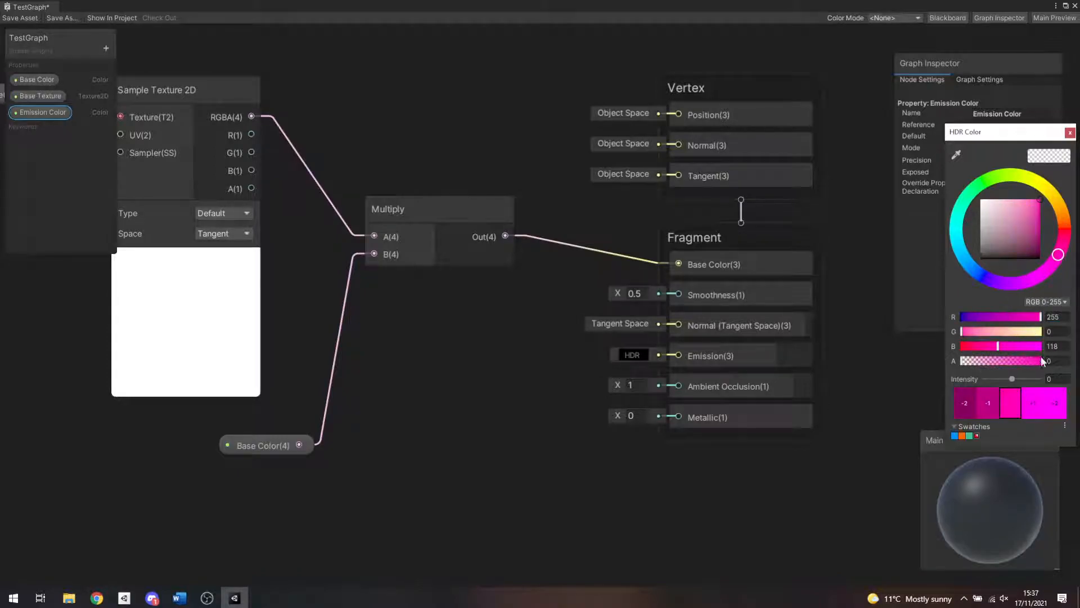
{"action": "left_click_drag", "start_coordinate": [1025, 362], "coordinate": [1070, 364]}
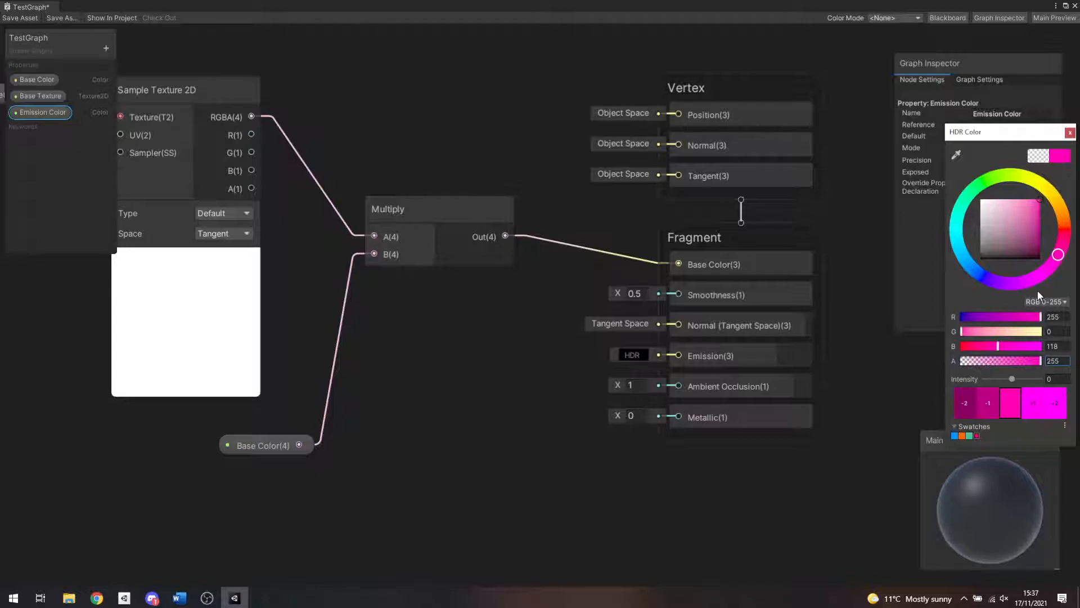
{"action": "left_click", "coordinate": [1056, 378]}
{"action": "type", "text": "2"}
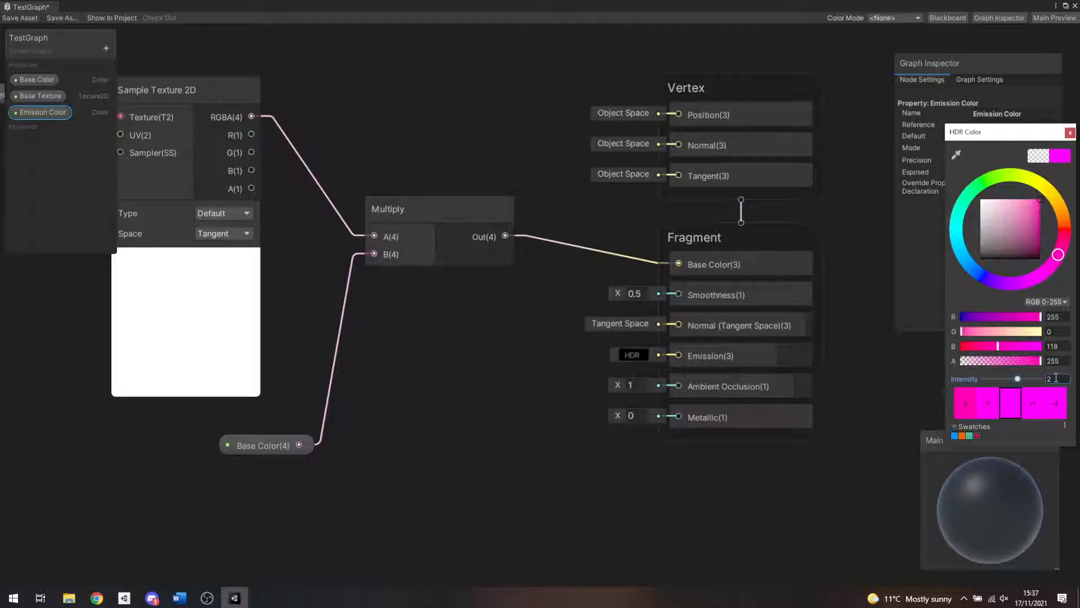
Step: Add an Emission Color node to the graph and connect it to the Fragment stage's Emission input
{"action": "left_click", "coordinate": [1071, 134]}
{"action": "left_click_drag", "start_coordinate": [64, 113], "coordinate": [476, 484]}
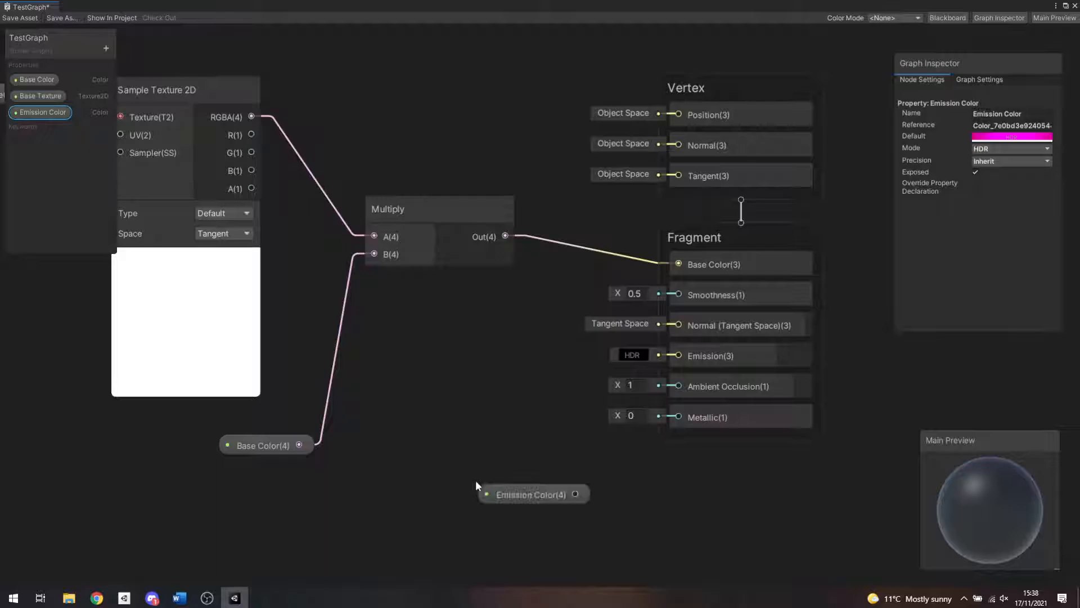
{"action": "left_click_drag", "start_coordinate": [575, 494], "coordinate": [679, 355]}
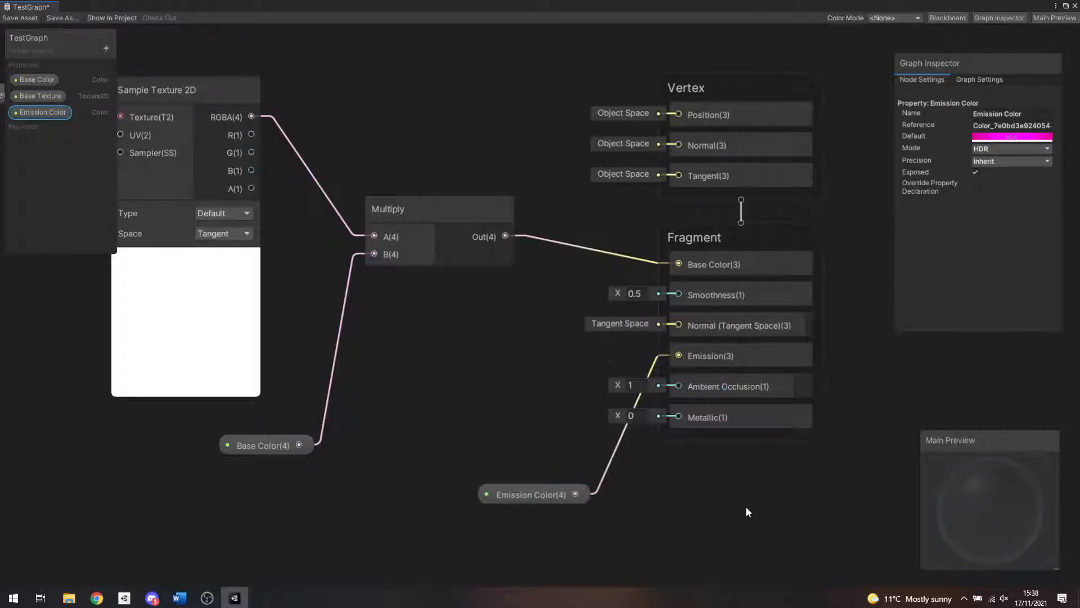
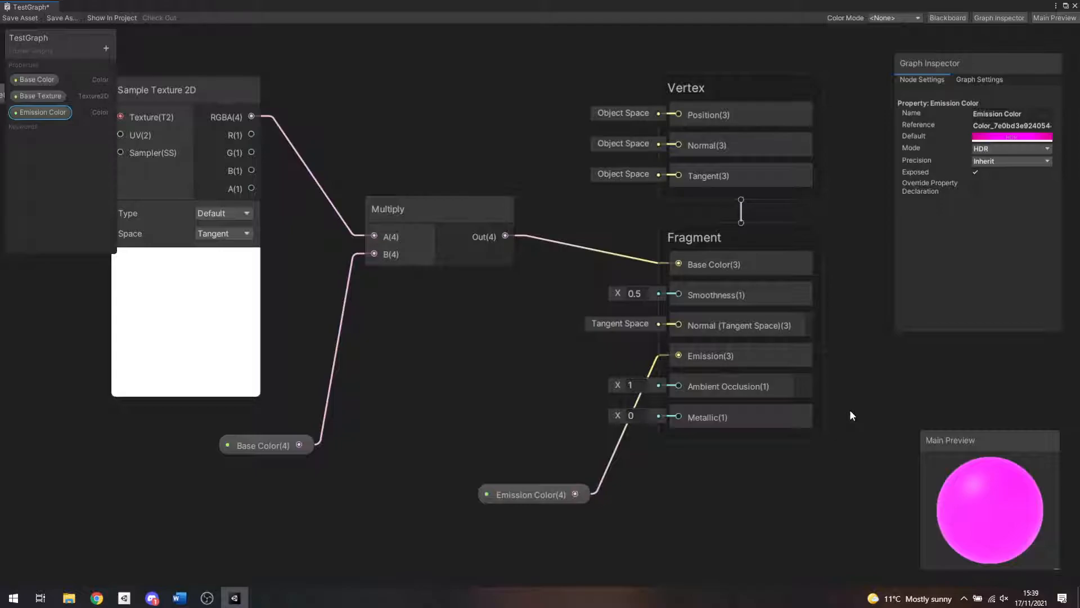
Step: Save TestGraph, dock its window beside the Scene view, and view the glowing sphere in the scene
{"action": "left_click", "coordinate": [17, 18]}
{"action": "left_click", "coordinate": [1063, 6]}
{"action": "left_click_drag", "start_coordinate": [340, 43], "coordinate": [505, 48]}
{"action": "left_click", "coordinate": [351, 46]}
{"action": "right_click_drag", "start_coordinate": [651, 191], "coordinate": [746, 21]}
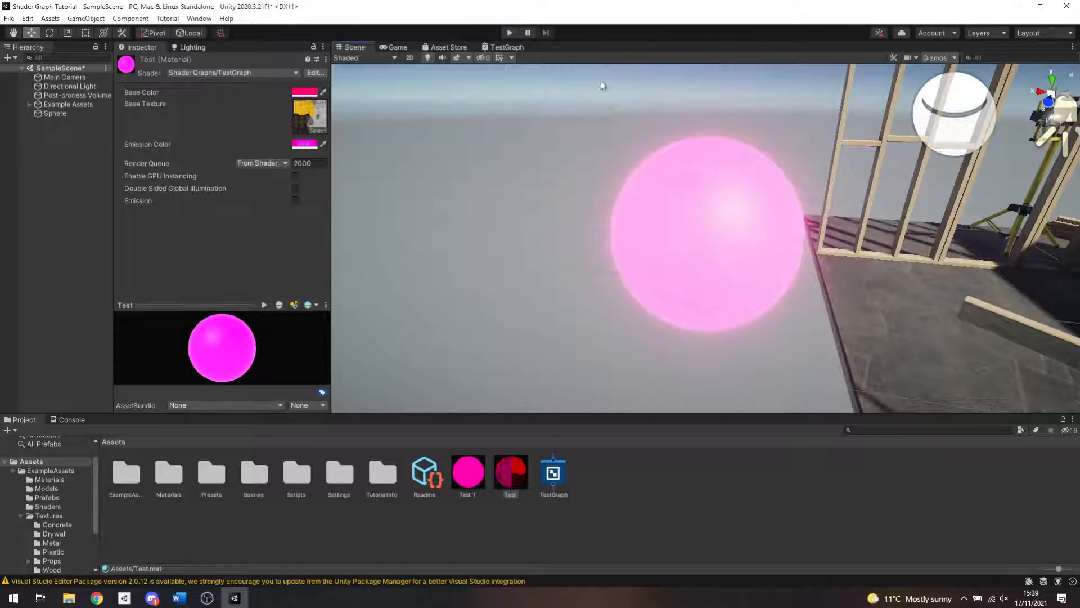
Step: Examine the Vignette, Bloom and Tonemapping overrides of the Post-process Volume
{"action": "left_click", "coordinate": [59, 95]}
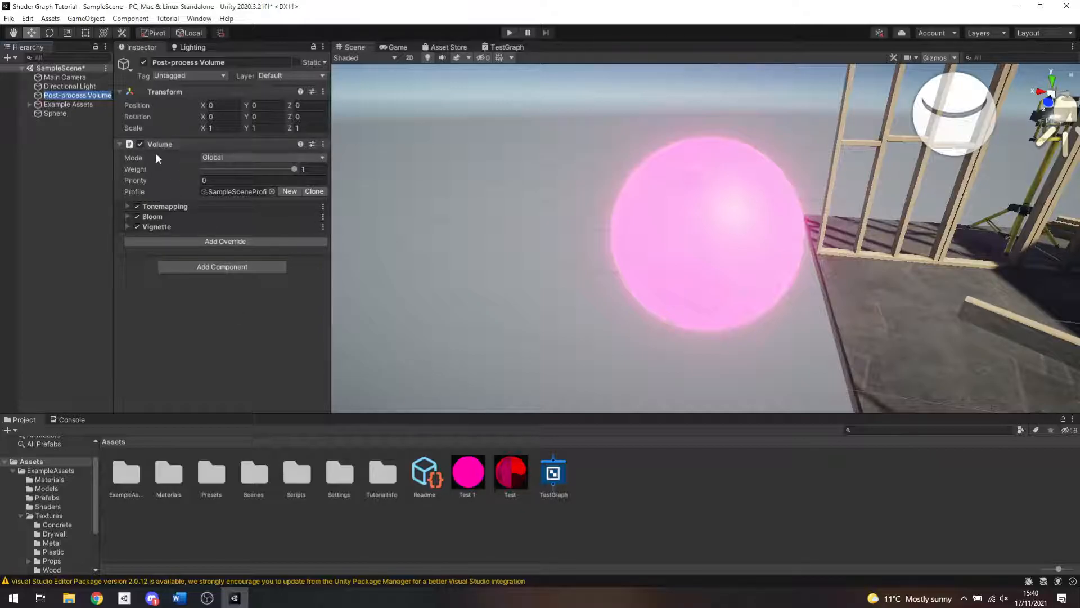
{"action": "left_click", "coordinate": [126, 225]}
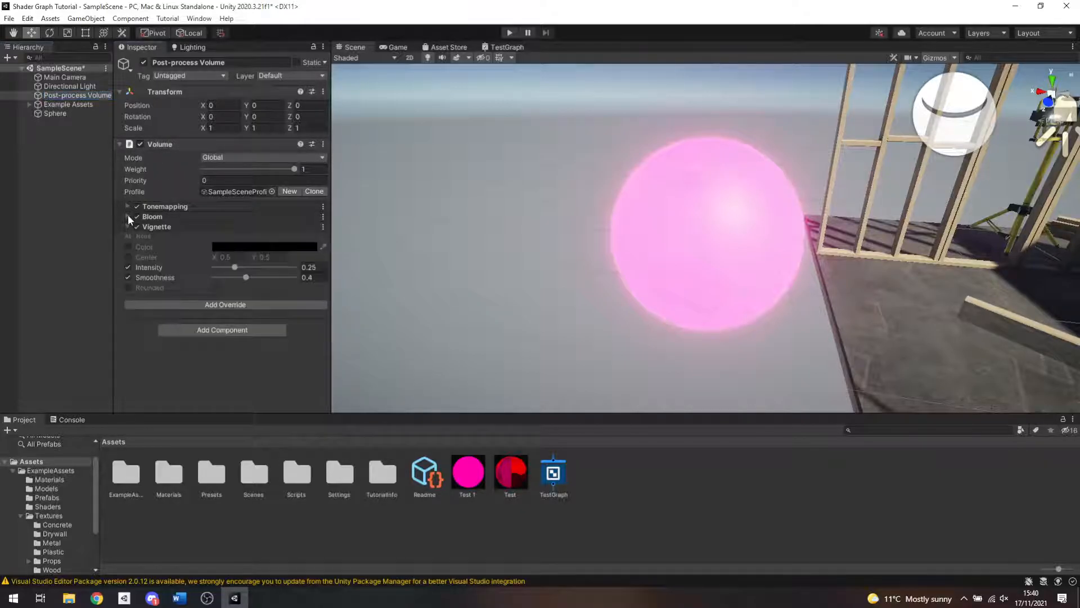
{"action": "left_click", "coordinate": [127, 216]}
{"action": "left_click", "coordinate": [125, 206]}
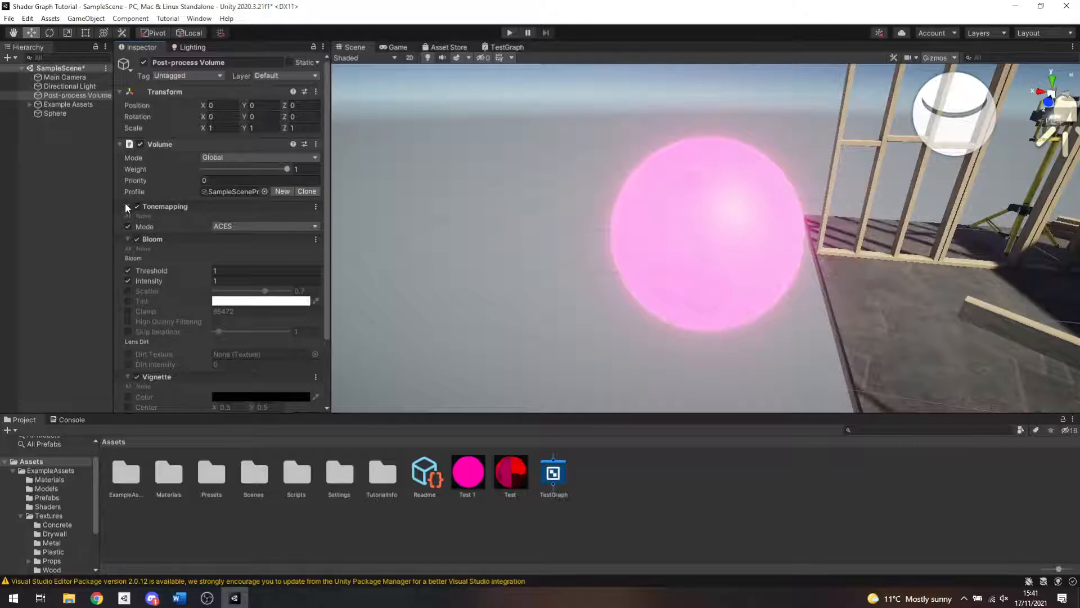
{"action": "left_click", "coordinate": [127, 207]}
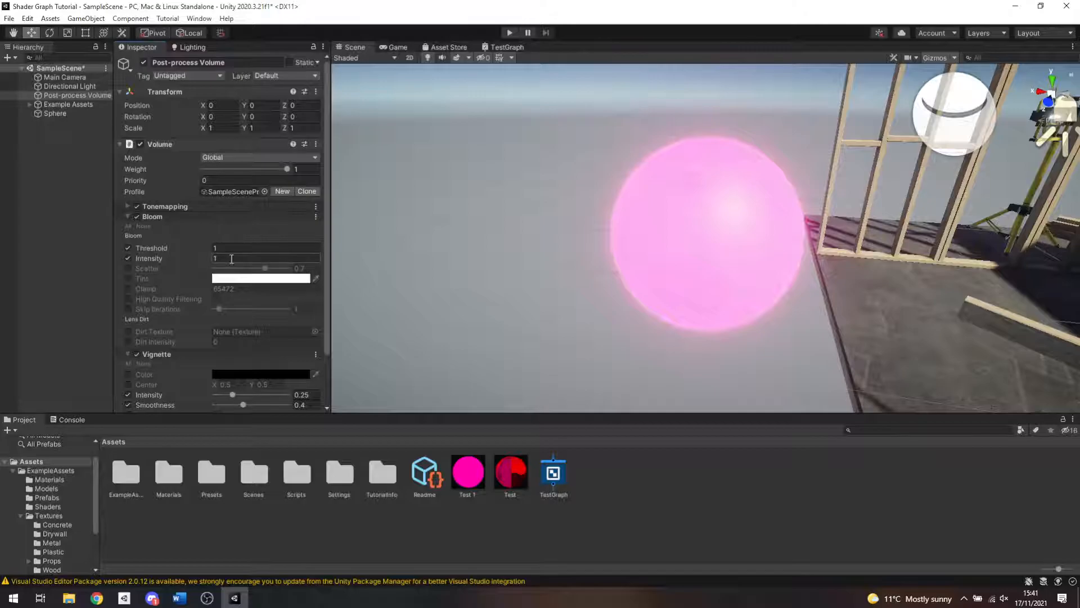
Step: Test Bloom at intensity 5 with threshold 0.5, and return the intensity to 1
{"action": "type", "text": "5"}
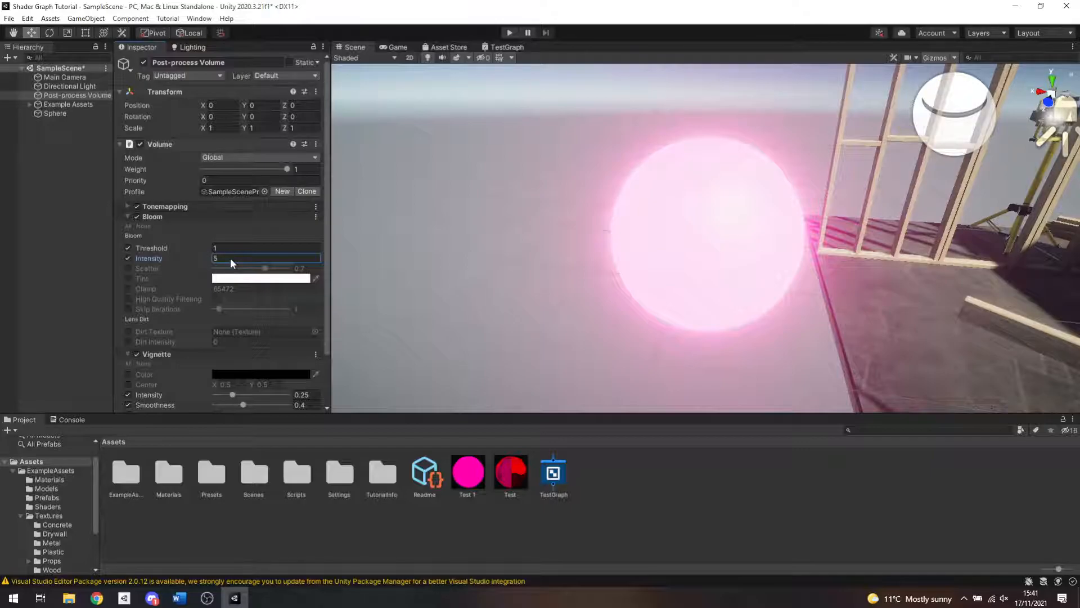
{"action": "left_click", "coordinate": [235, 245]}
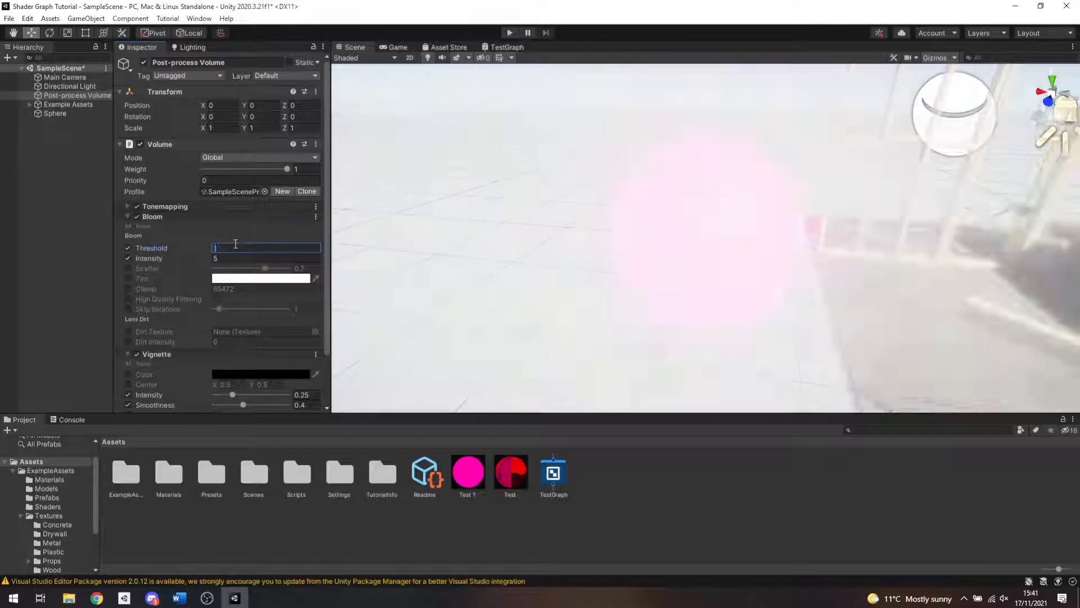
{"action": "type", "text": "0.5"}
{"action": "right_click_drag", "start_coordinate": [721, 227], "coordinate": [791, 195]}
{"action": "left_click", "coordinate": [238, 258]}
{"action": "type", "text": "1"}
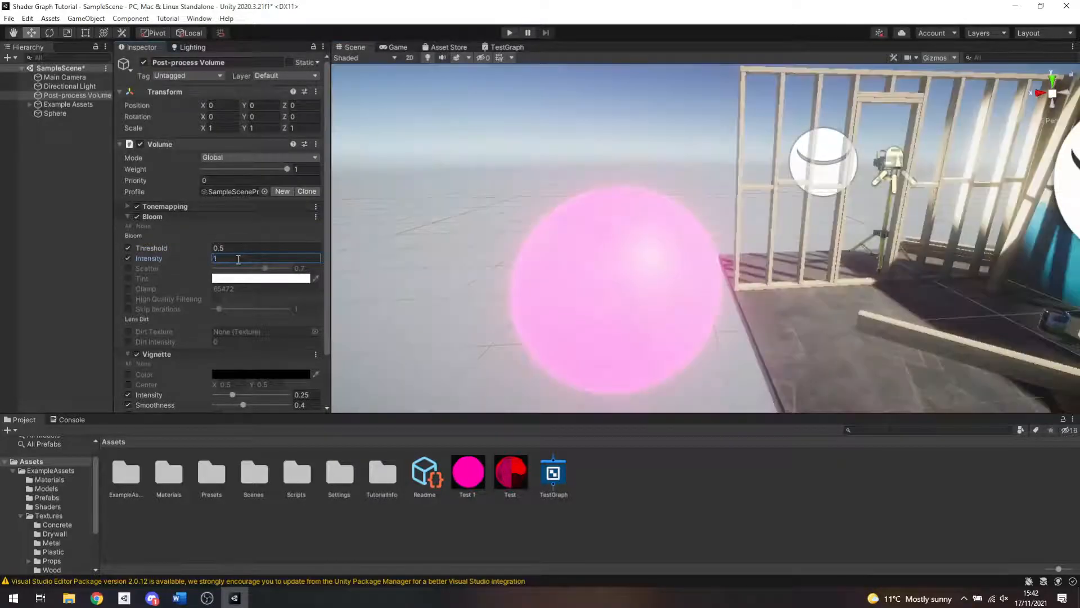
Step: Inspect the bloom on the wooden frame up close and return the Bloom threshold to 1
{"action": "right_click_drag", "start_coordinate": [507, 284], "coordinate": [713, 267]}
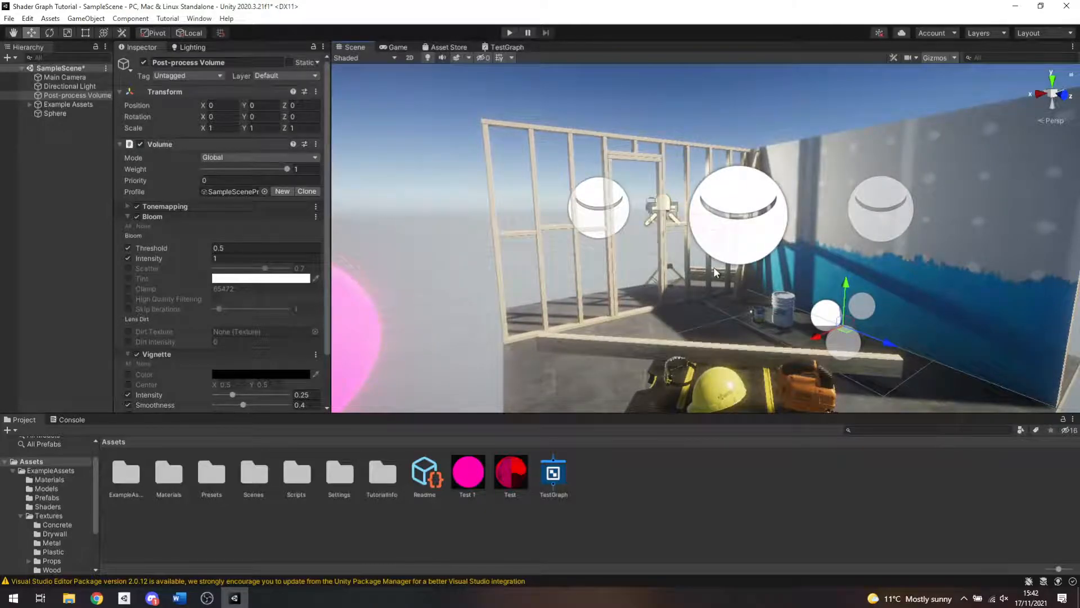
{"action": "key", "text": "w"}
{"action": "right_click_drag", "start_coordinate": [714, 266], "coordinate": [746, 221]}
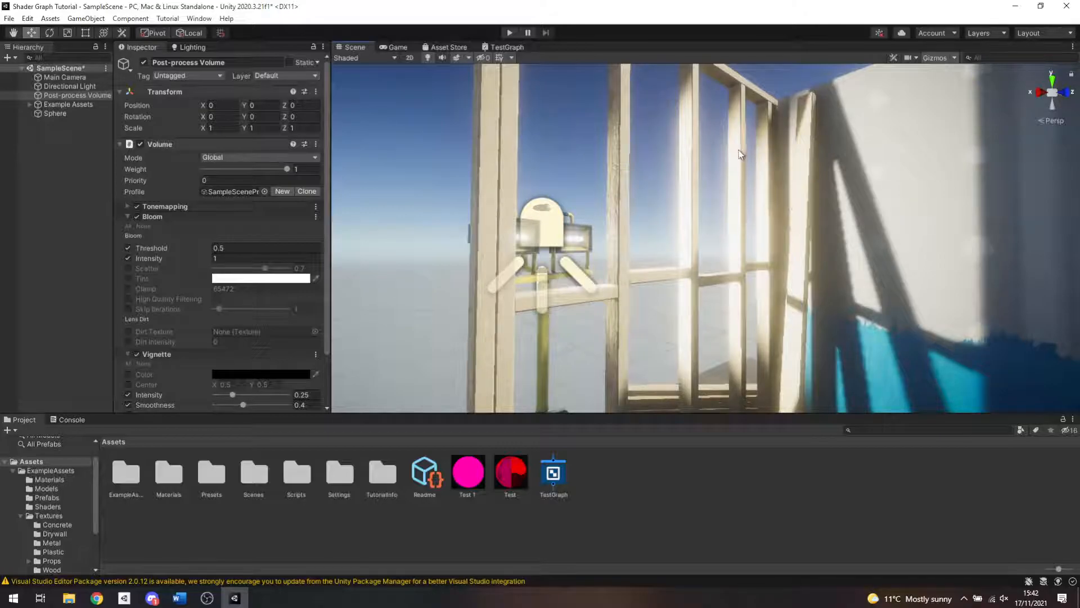
{"action": "left_click", "coordinate": [231, 248]}
{"action": "type", "text": "1"}
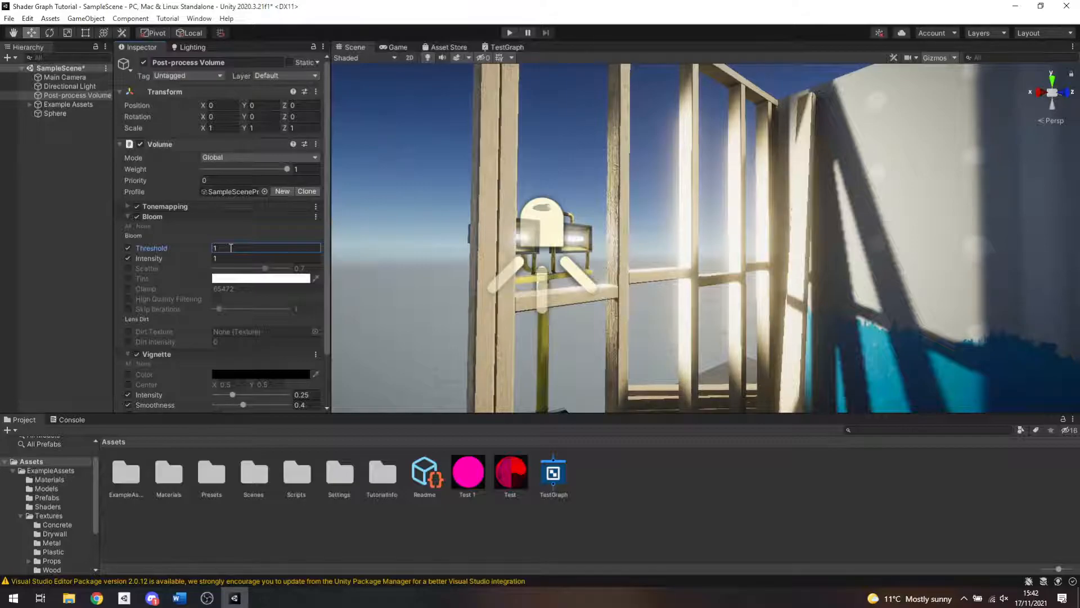
Step: Try a Vignette intensity of about 0.835 and undo it
{"action": "left_click", "coordinate": [127, 216]}
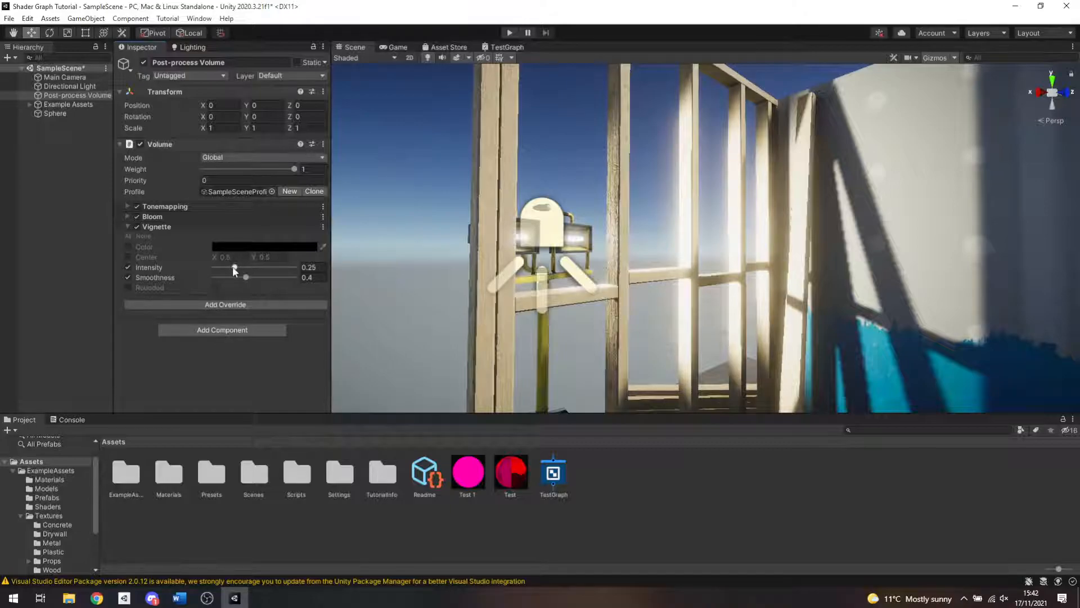
{"action": "left_click_drag", "start_coordinate": [235, 271], "coordinate": [282, 270]}
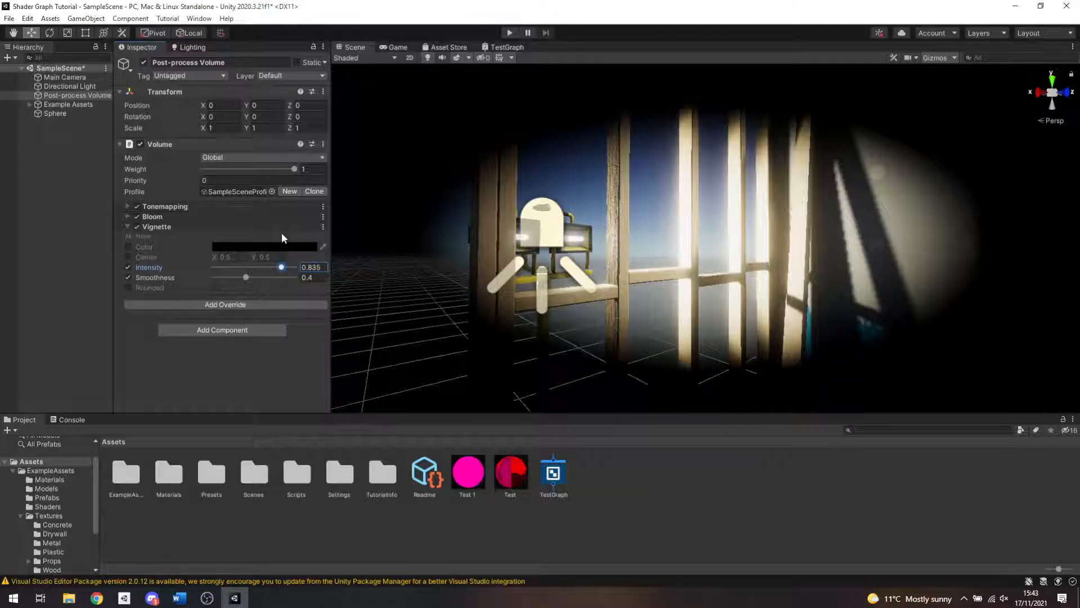
{"action": "key", "text": "ctrl+z"}
{"action": "left_click", "coordinate": [129, 227]}
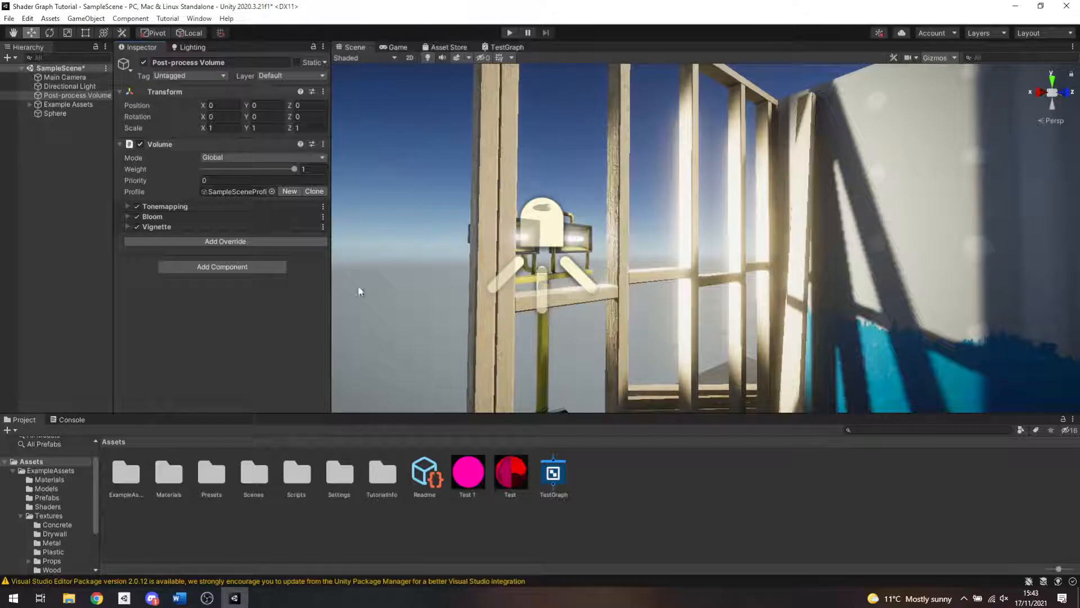
Step: Review the post-processing overrides available for the volume without adding one
{"action": "left_click", "coordinate": [225, 241]}
{"action": "left_click", "coordinate": [214, 286]}
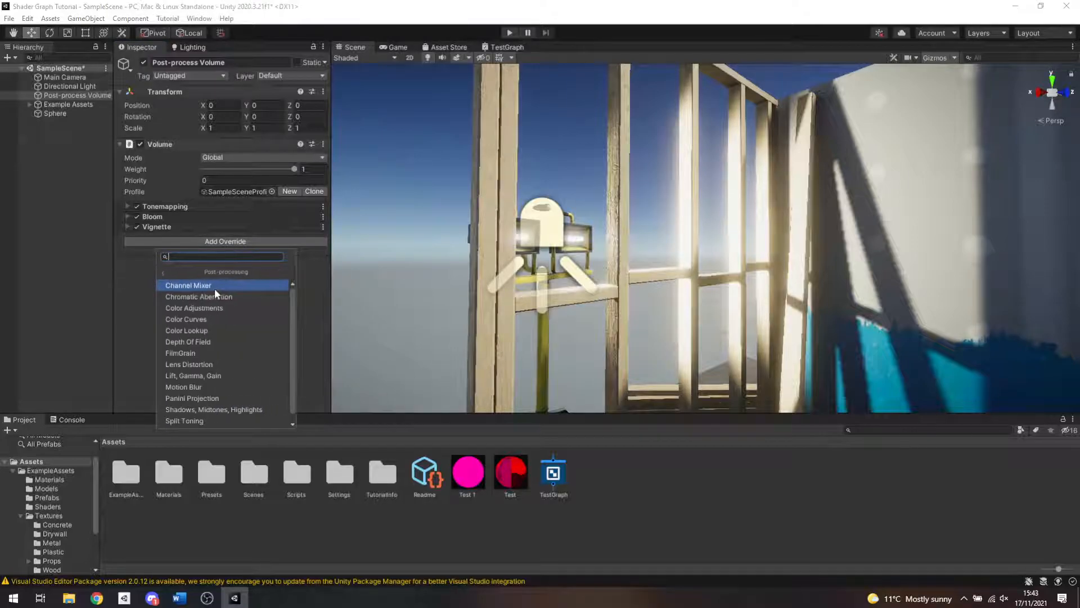
{"action": "left_click", "coordinate": [135, 294]}
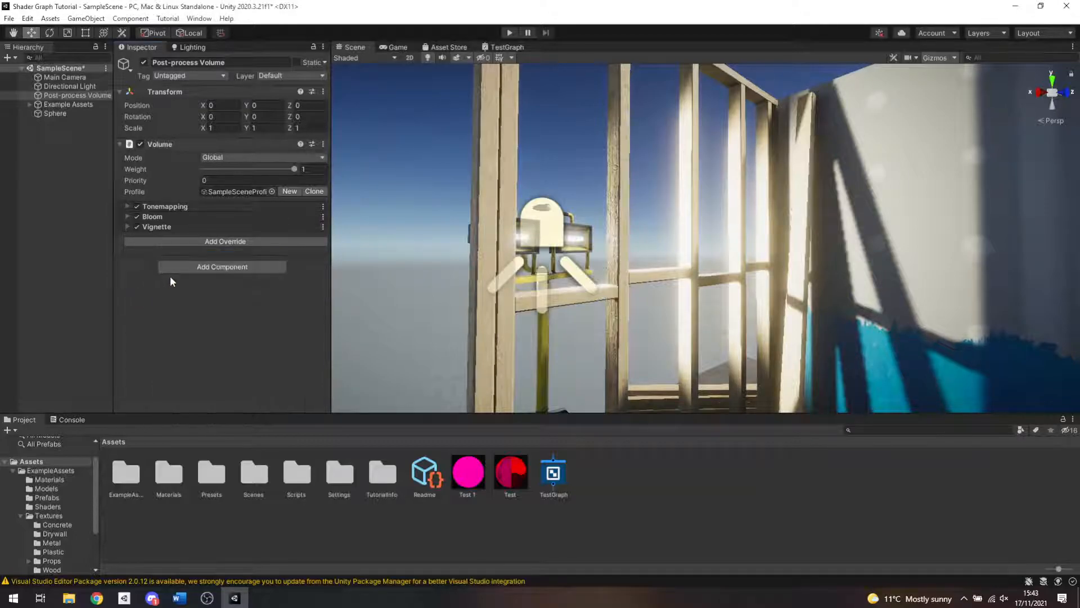
Step: Set the Test material's Emission Color to blue with R 0, G 61, B 191 and intensity 5
{"action": "right_click_drag", "start_coordinate": [619, 238], "coordinate": [414, 270]}
{"action": "key", "text": "s"}
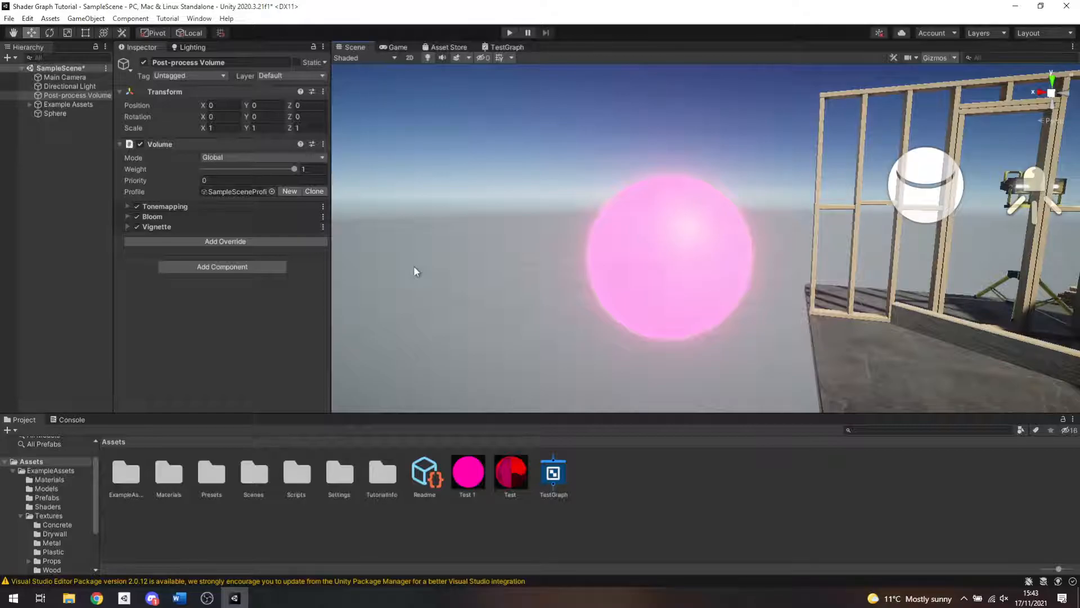
{"action": "left_click", "coordinate": [505, 476]}
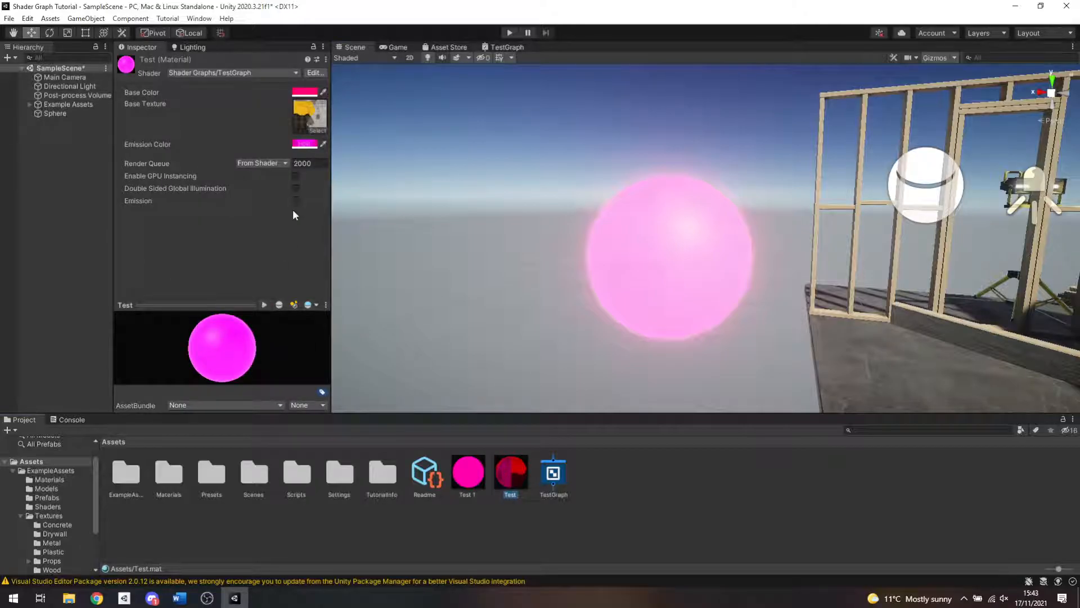
{"action": "left_click", "coordinate": [302, 144]}
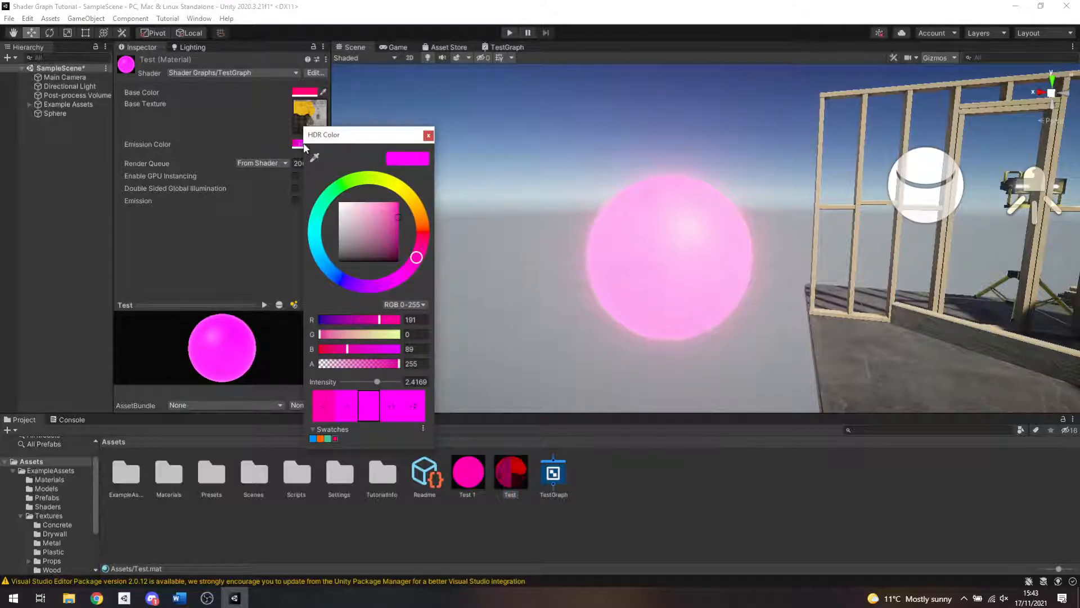
{"action": "left_click", "coordinate": [414, 382]}
{"action": "type", "text": "5"}
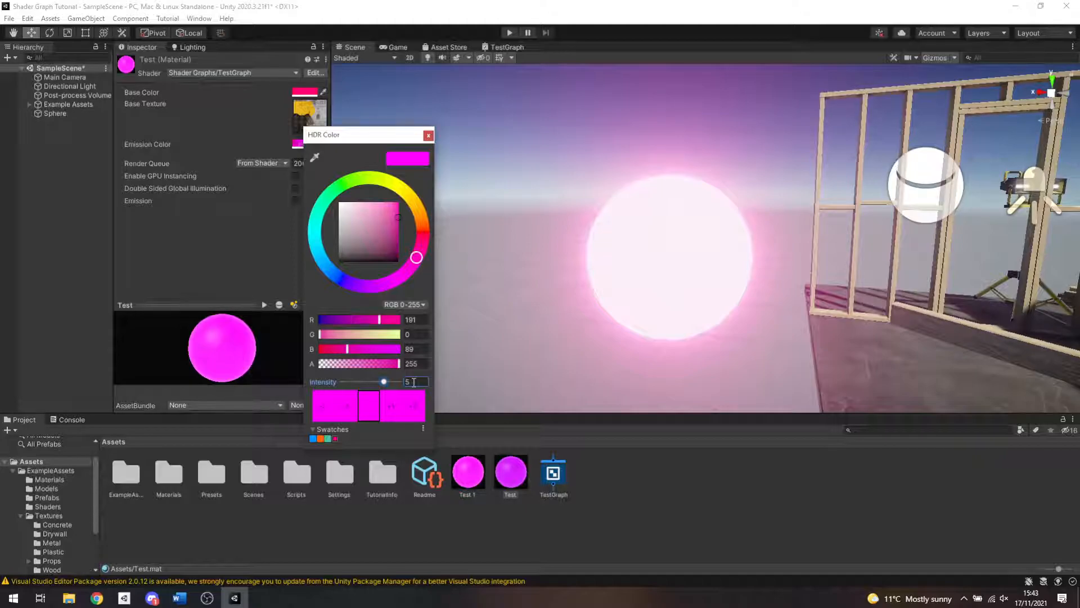
{"action": "left_click_drag", "start_coordinate": [384, 288], "coordinate": [331, 271]}
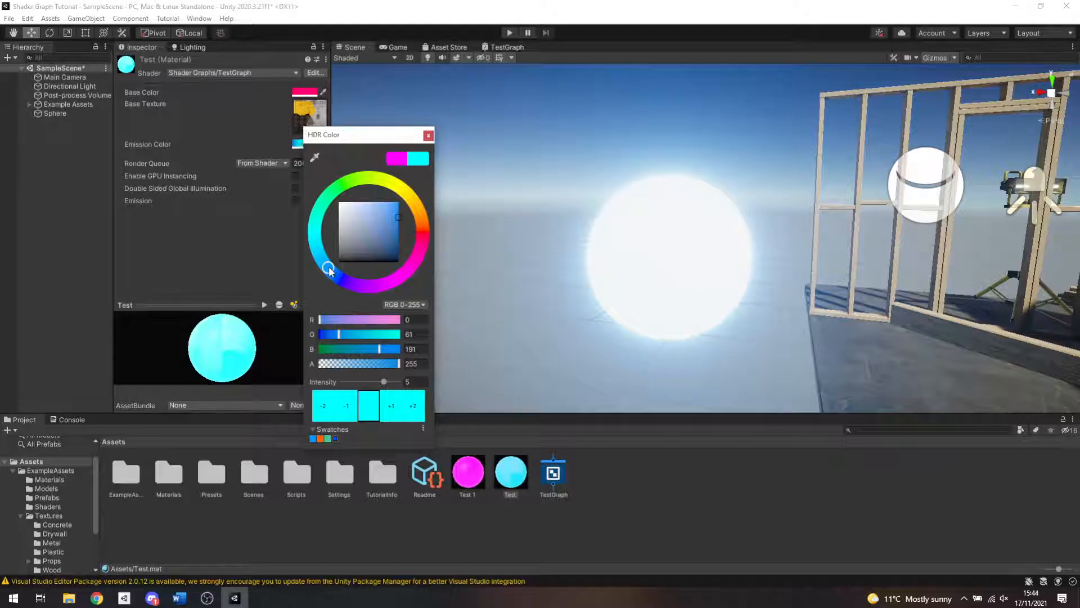
{"action": "left_click", "coordinate": [428, 135]}
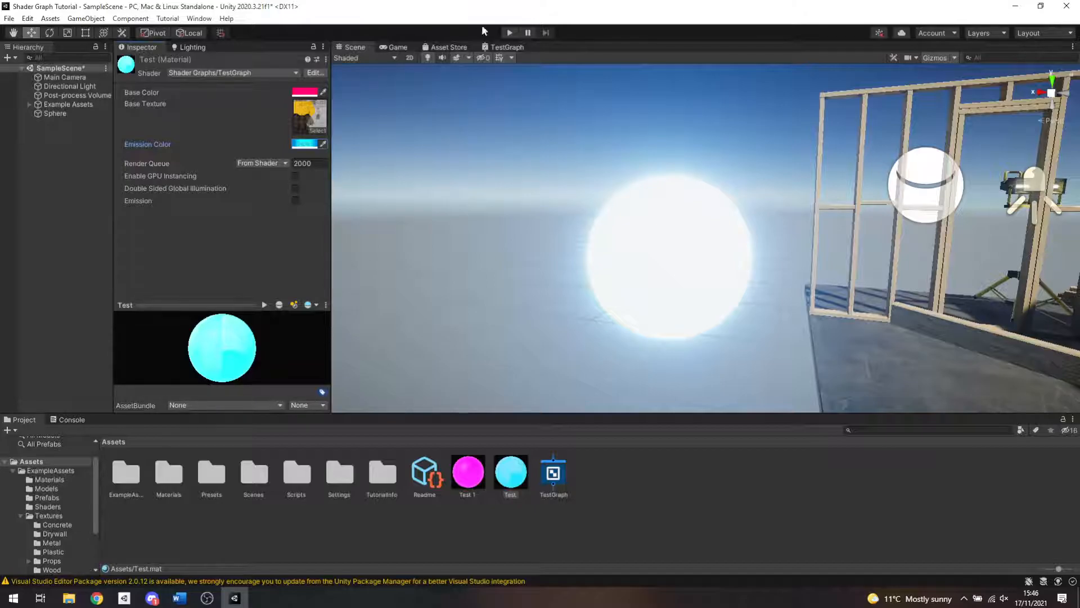
Step: Detach the TestGraph window from the editor layout and maximize it
{"action": "left_click", "coordinate": [513, 47]}
{"action": "left_click_drag", "start_coordinate": [498, 48], "coordinate": [644, 228]}
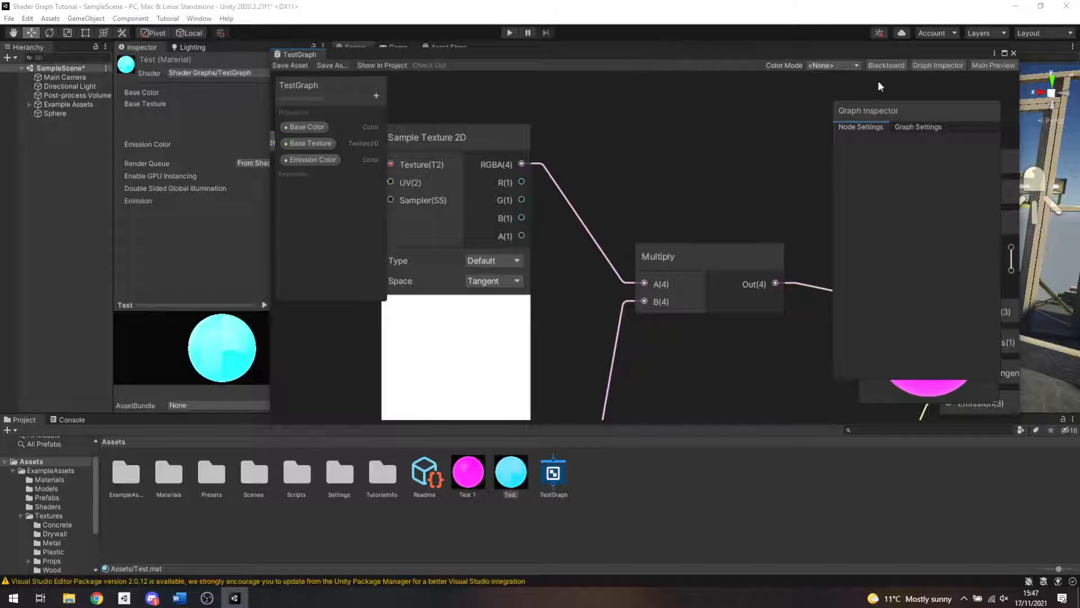
{"action": "left_click", "coordinate": [1005, 53]}
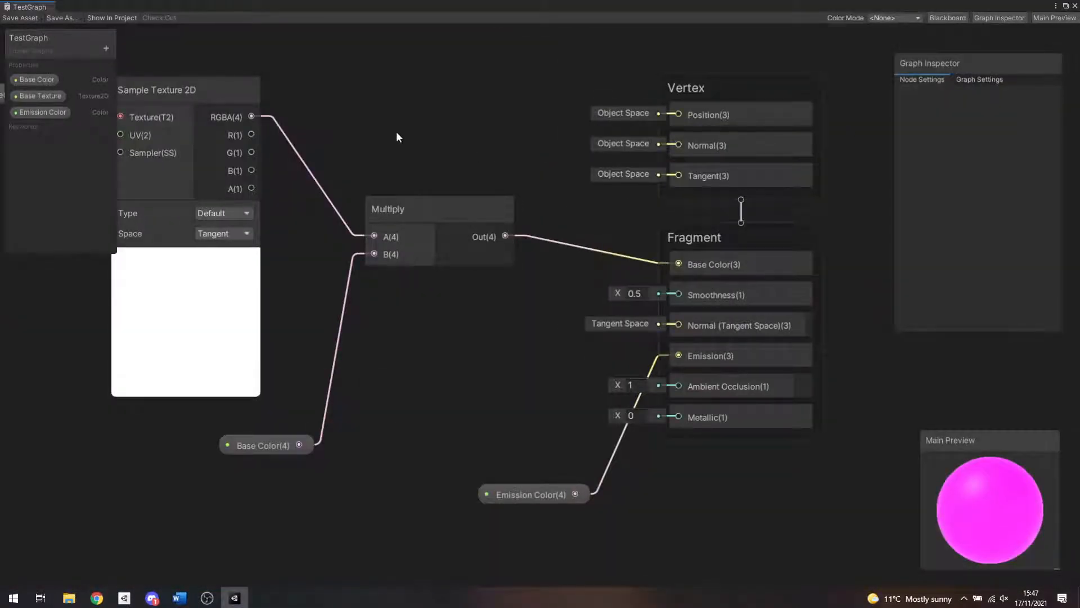
Step: Delete the texture, color, Multiply and emission nodes from TestGraph, keeping only the Vertex and Fragment stages
{"action": "left_click_drag", "start_coordinate": [186, 41], "coordinate": [521, 542]}
{"action": "key", "text": "Delete"}
{"action": "scroll", "coordinate": [344, 390], "scroll_direction": "down", "scroll_amount": 3}
{"action": "middle_click_drag", "start_coordinate": [293, 351], "coordinate": [425, 360]}
{"action": "left_click_drag", "start_coordinate": [239, 167], "coordinate": [278, 243]}
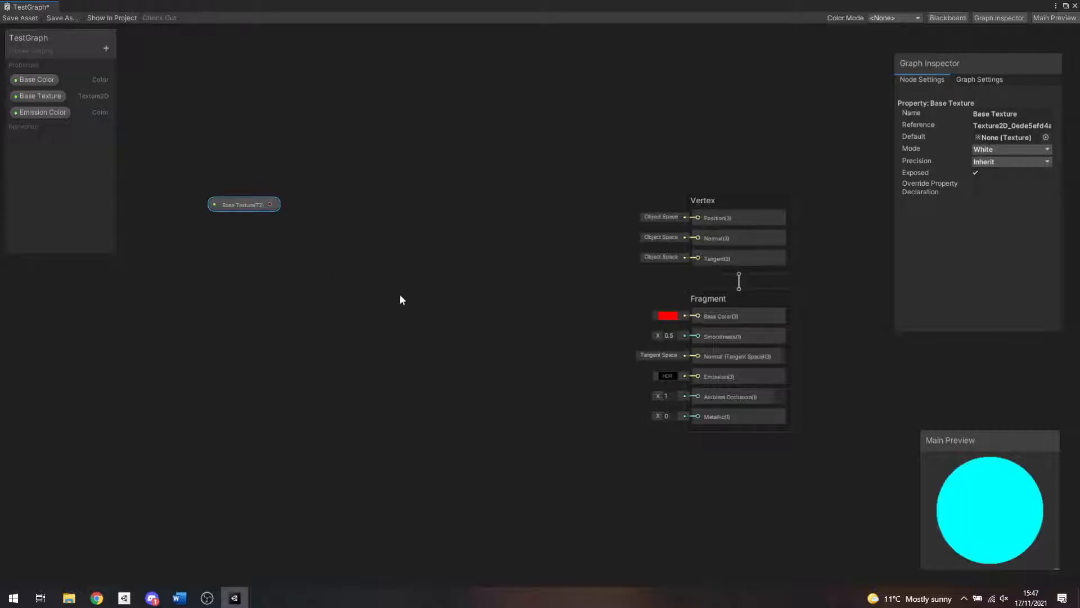
{"action": "key", "text": "Delete"}
{"action": "middle_click_drag", "start_coordinate": [416, 328], "coordinate": [349, 322]}
{"action": "scroll", "coordinate": [370, 268], "scroll_direction": "up", "scroll_amount": 1}
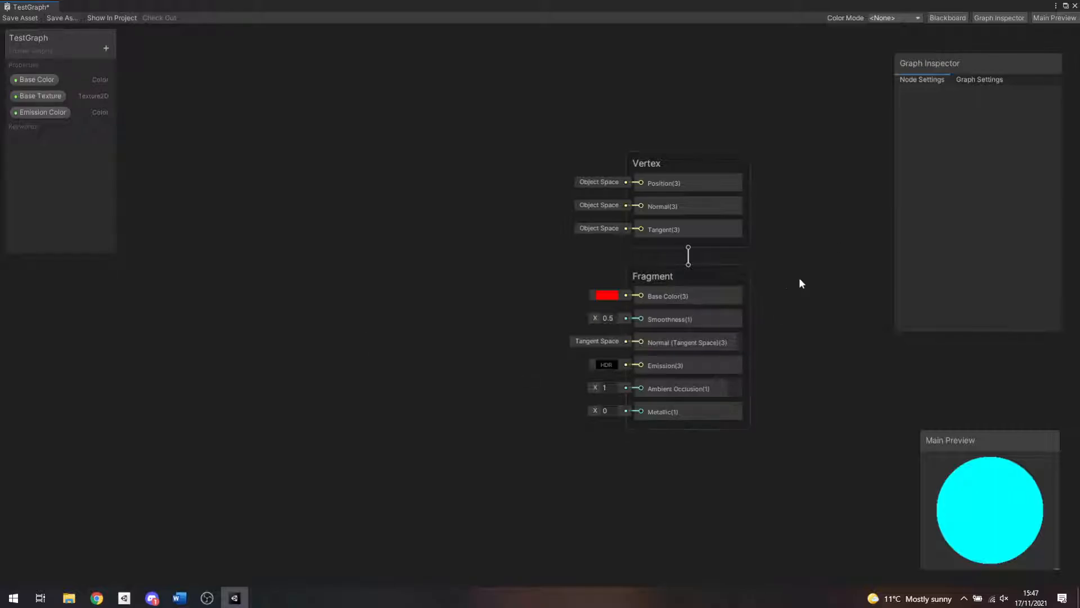
Step: Set the graph's Universal target Surface type to Transparent
{"action": "left_click", "coordinate": [982, 80]}
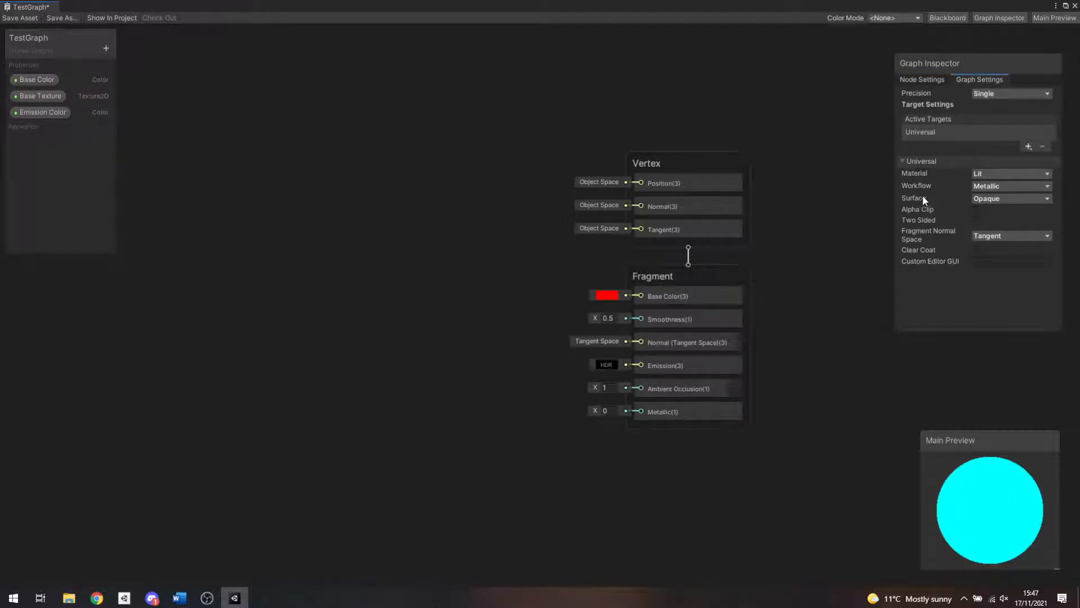
{"action": "left_click", "coordinate": [1024, 199]}
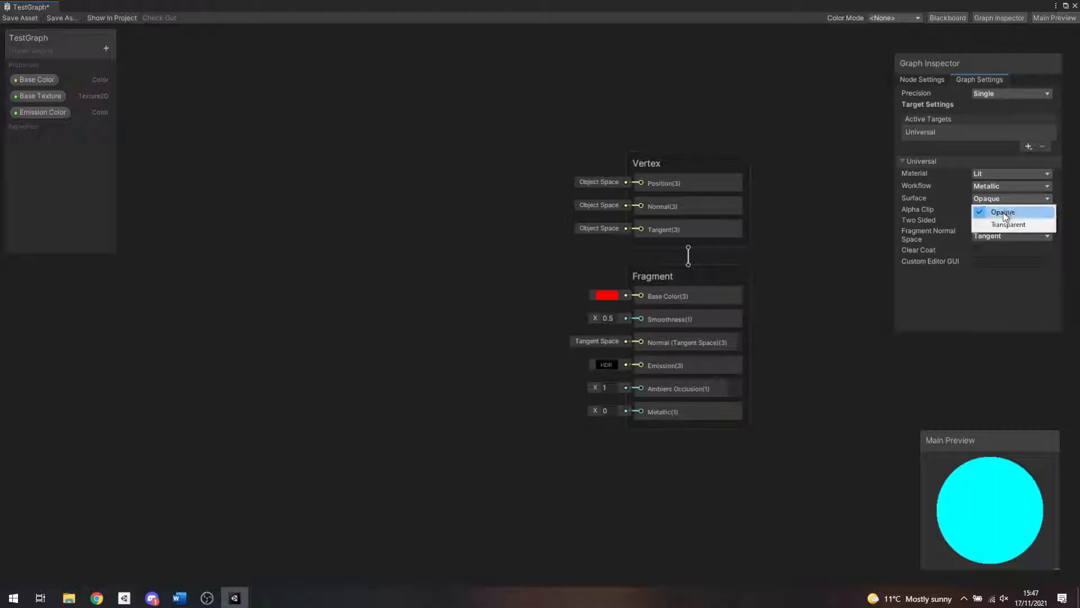
{"action": "left_click", "coordinate": [1001, 224]}
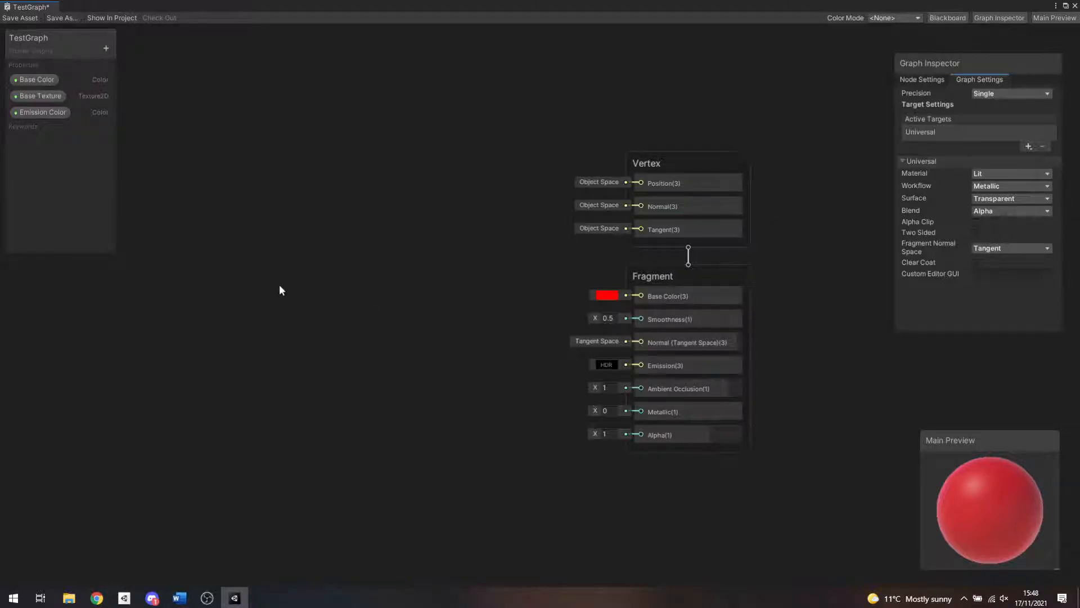
Step: Add a Position node to the empty area beside the Vertex and Fragment stages
{"action": "scroll", "coordinate": [342, 277], "scroll_direction": "up", "scroll_amount": 2}
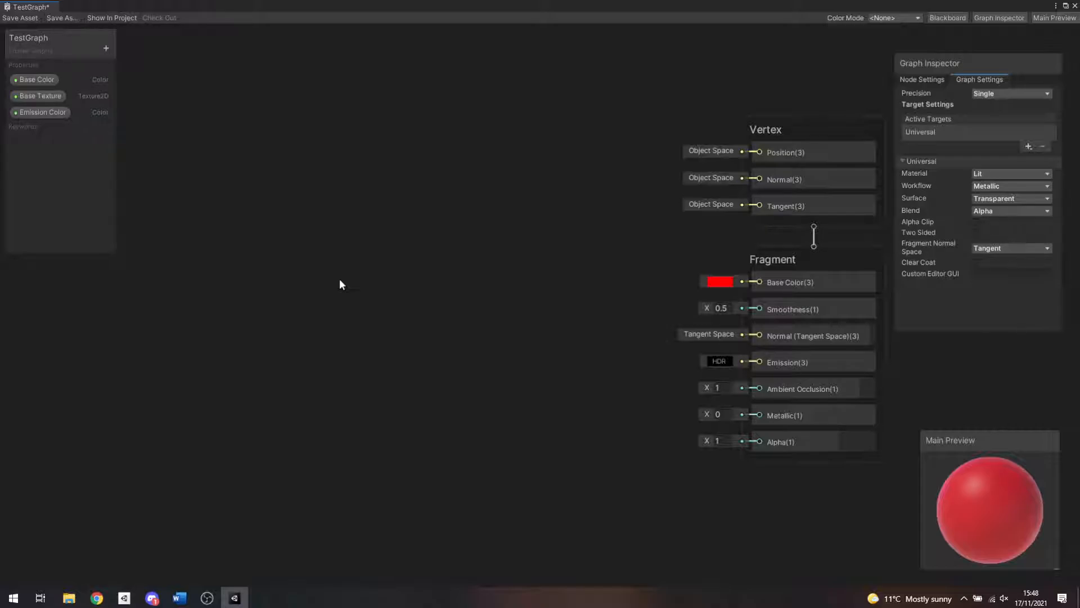
{"action": "right_click", "coordinate": [339, 280]}
{"action": "left_click", "coordinate": [368, 288]}
{"action": "type", "text": "pos"}
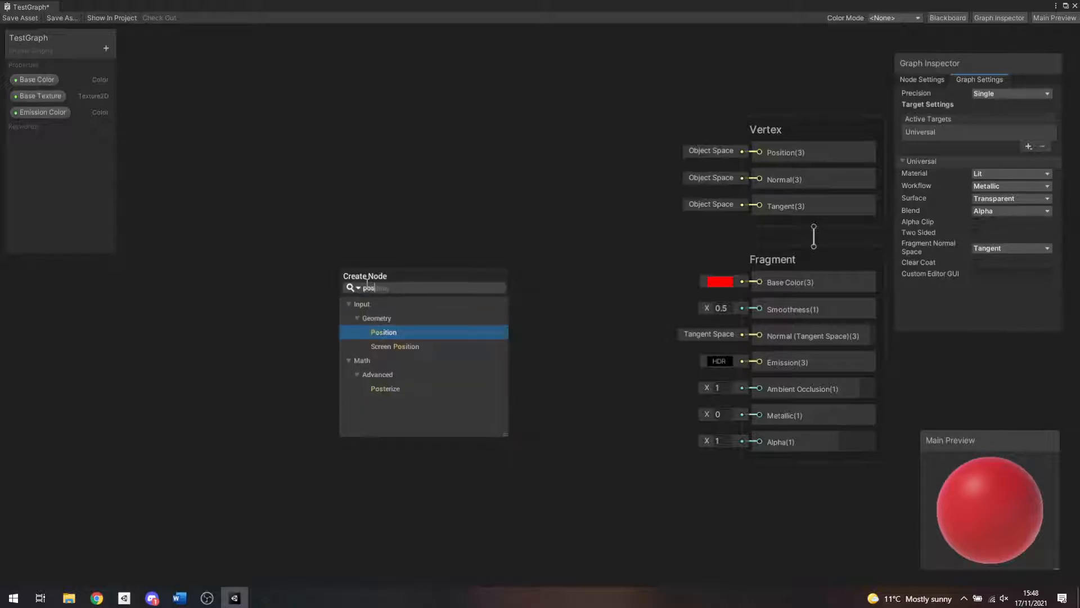
{"action": "left_click", "coordinate": [386, 333]}
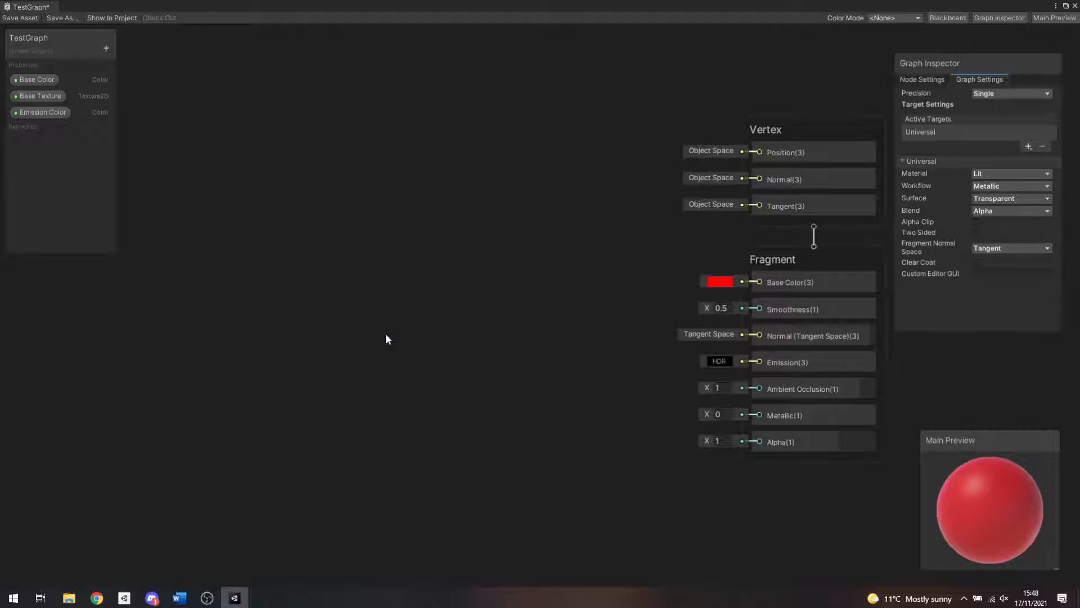
Step: Move the Position node farther from the Vertex and Fragment stages and list its Space options
{"action": "left_click_drag", "start_coordinate": [397, 276], "coordinate": [328, 225]}
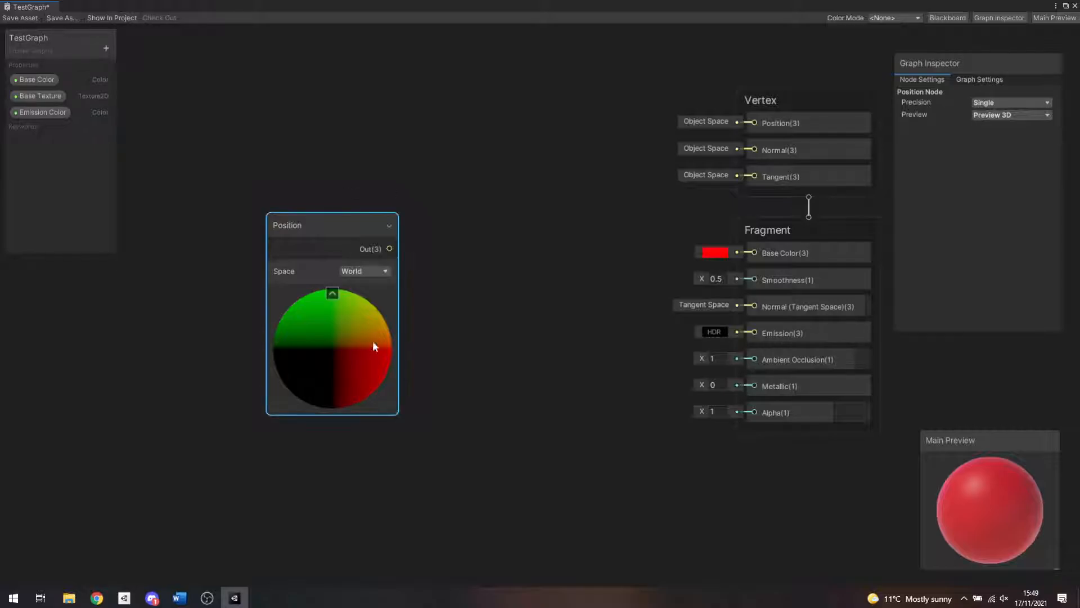
{"action": "left_click", "coordinate": [367, 272]}
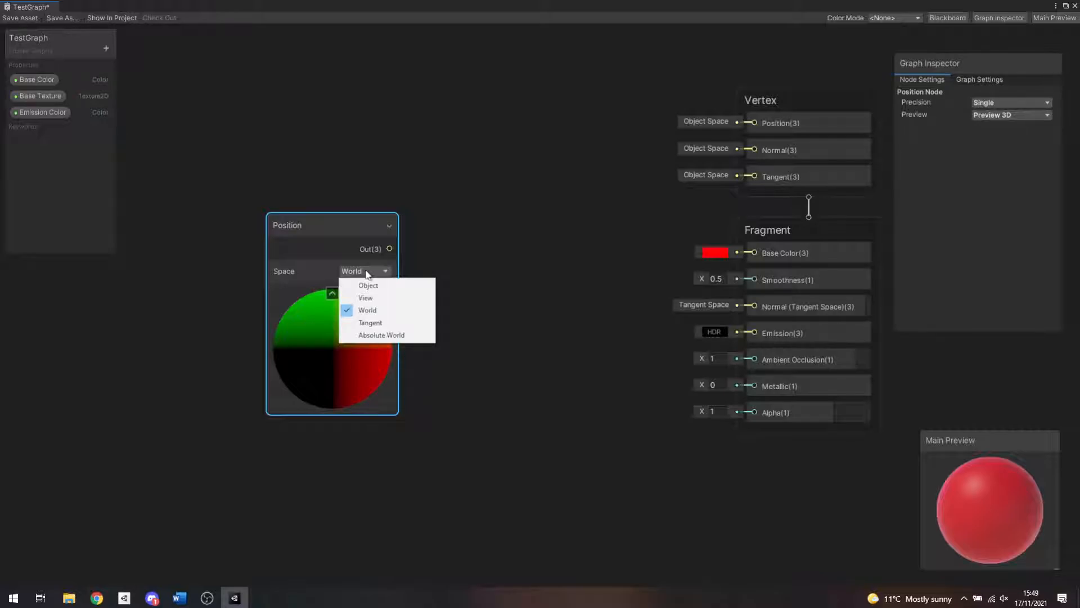
Step: Inspect the sphere's Transform position in the scene, and compare it with the Position node's Space options in the maximized TestGraph
{"action": "left_click", "coordinate": [1065, 6]}
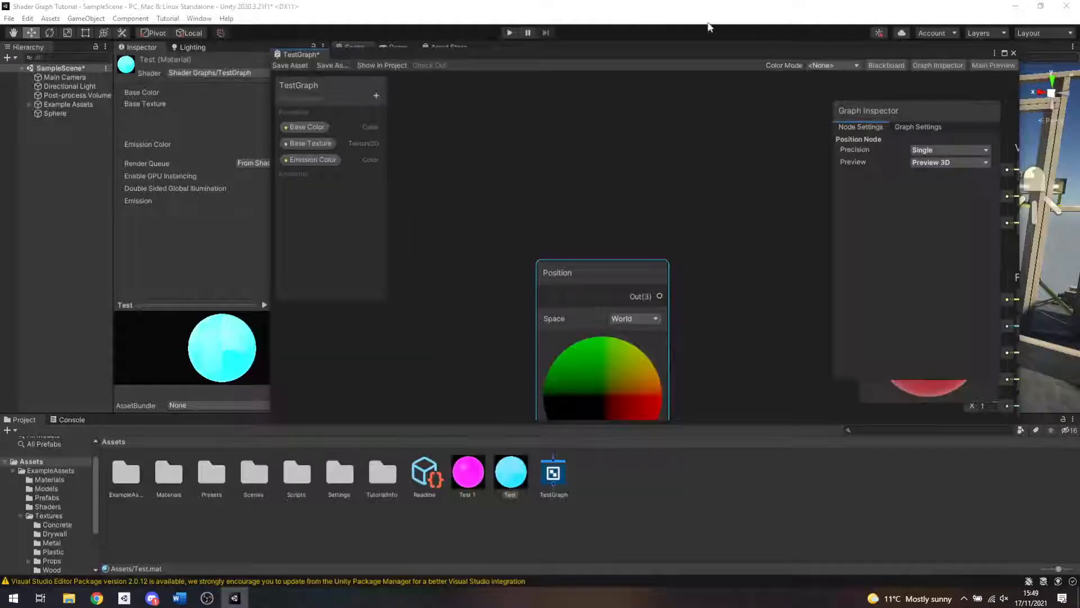
{"action": "left_click_drag", "start_coordinate": [681, 54], "coordinate": [889, 325]}
{"action": "left_click", "coordinate": [671, 258]}
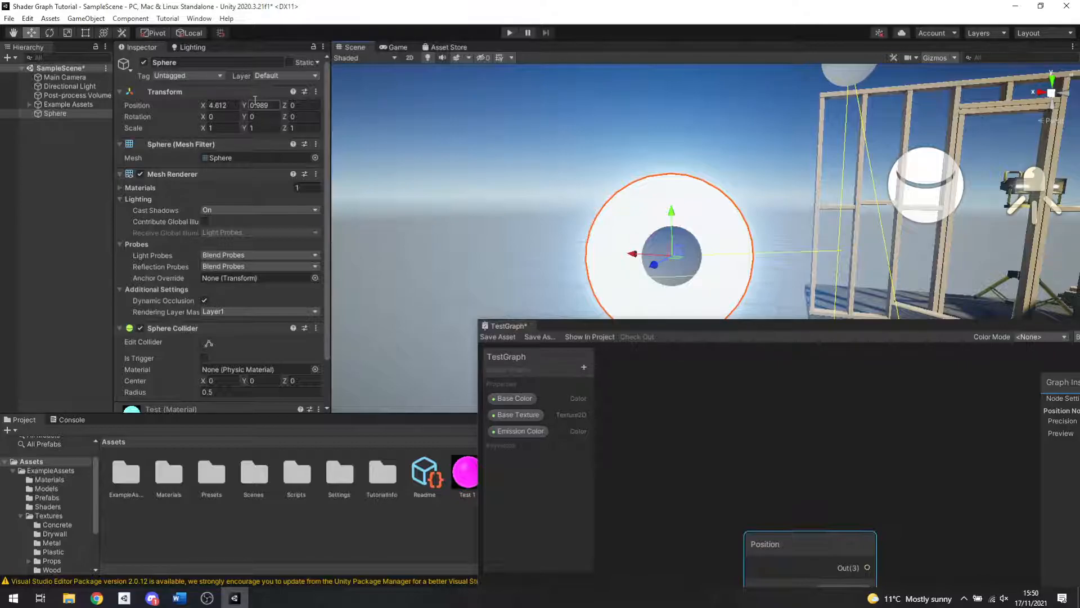
{"action": "left_click_drag", "start_coordinate": [787, 323], "coordinate": [465, 178]}
{"action": "left_click", "coordinate": [890, 180]}
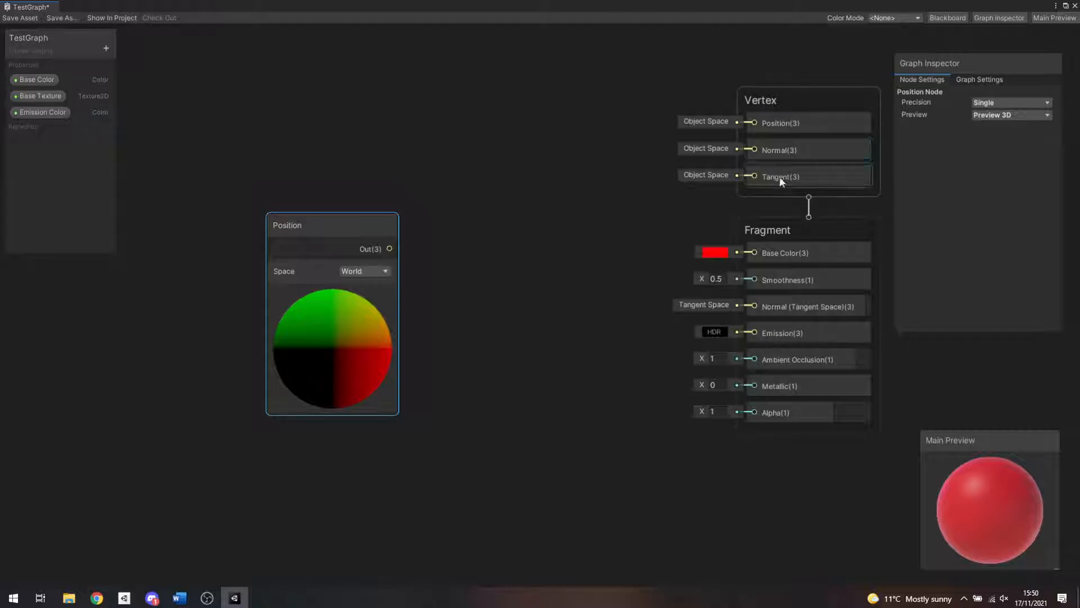
{"action": "left_click", "coordinate": [377, 270]}
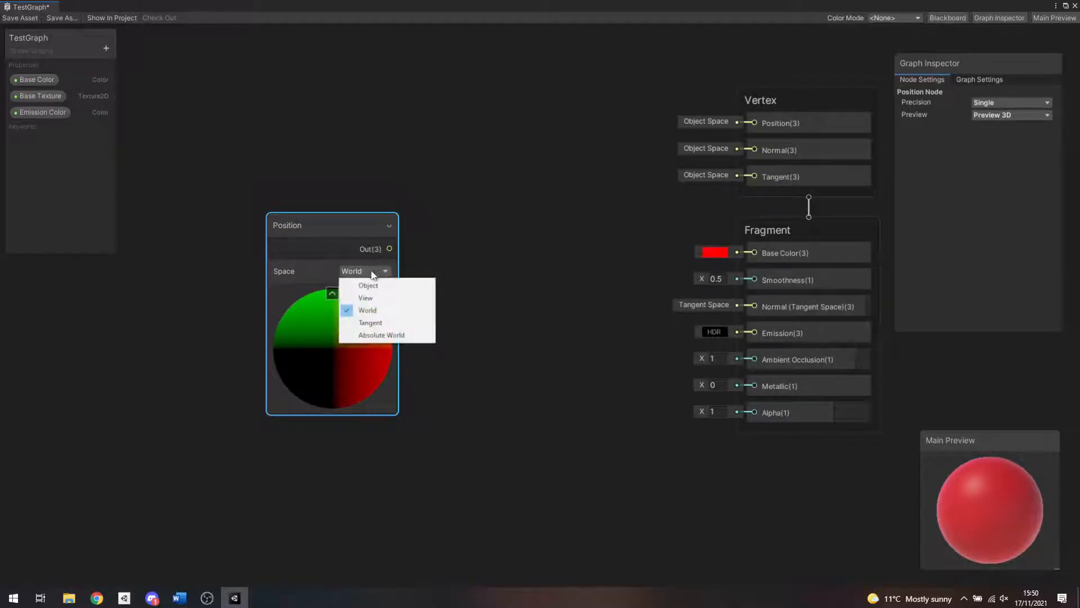
{"action": "left_click", "coordinate": [467, 238]}
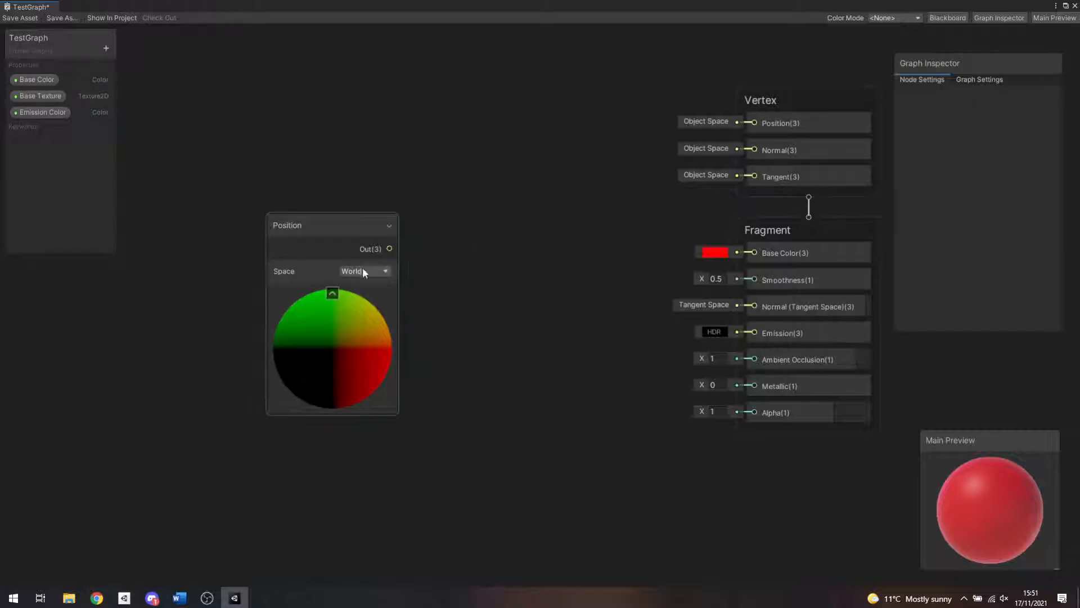
Step: Add a Split node fed by the Position node's output
{"action": "left_click_drag", "start_coordinate": [390, 248], "coordinate": [432, 246]}
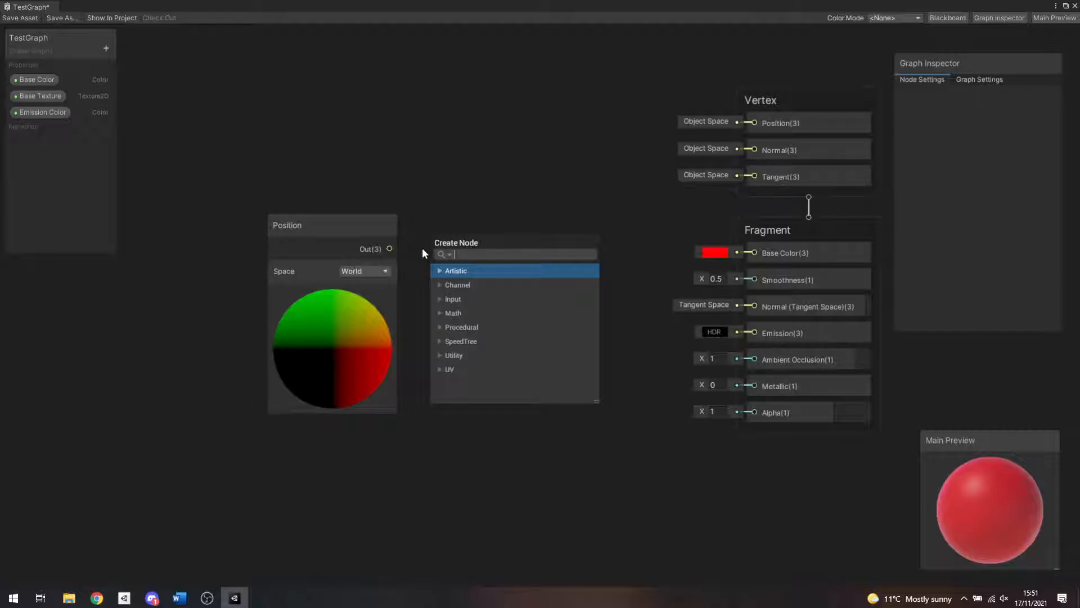
{"action": "type", "text": "spli"}
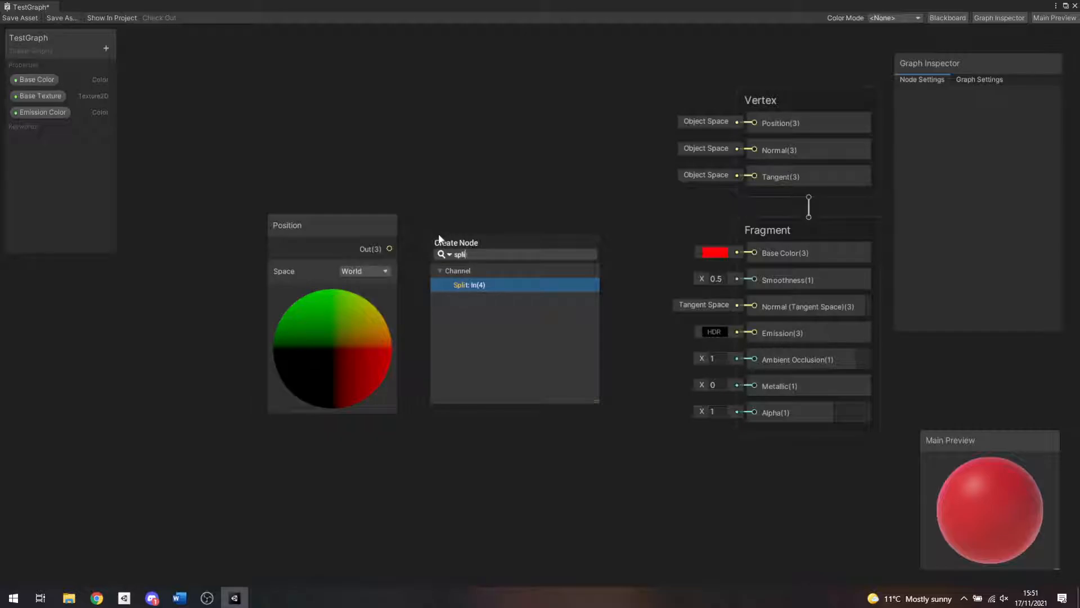
{"action": "left_click", "coordinate": [465, 286]}
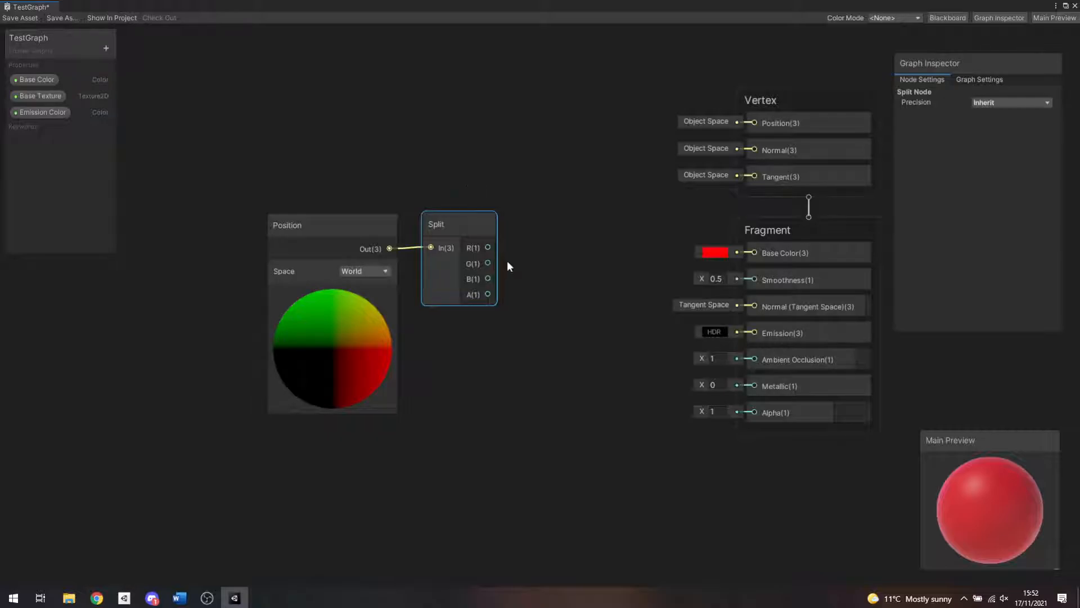
Step: Add a Preview node fed by the Split node's G output
{"action": "left_click_drag", "start_coordinate": [487, 262], "coordinate": [557, 254]}
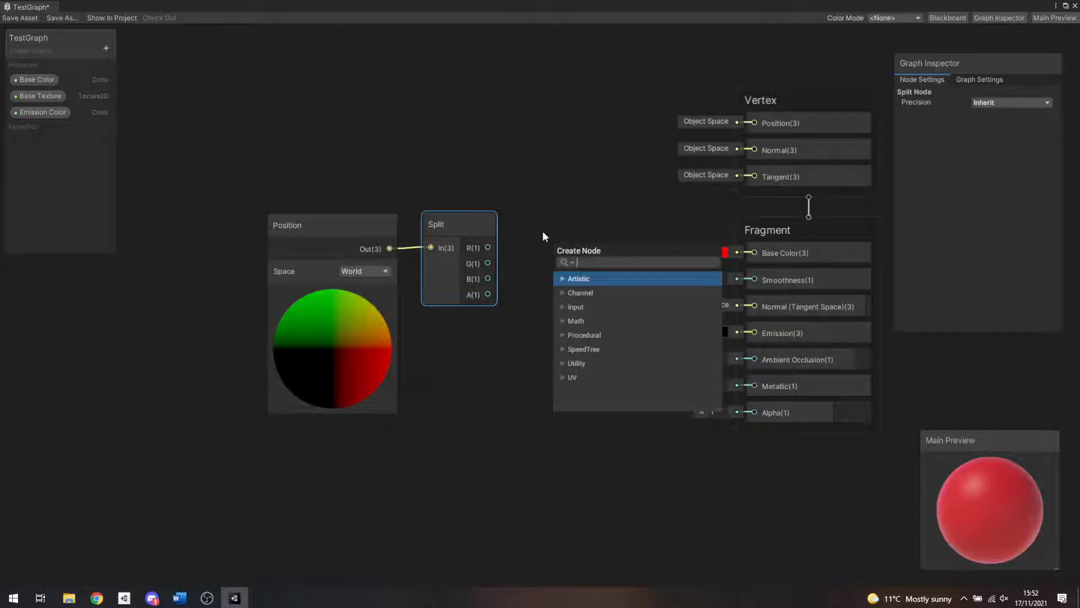
{"action": "type", "text": "previ"}
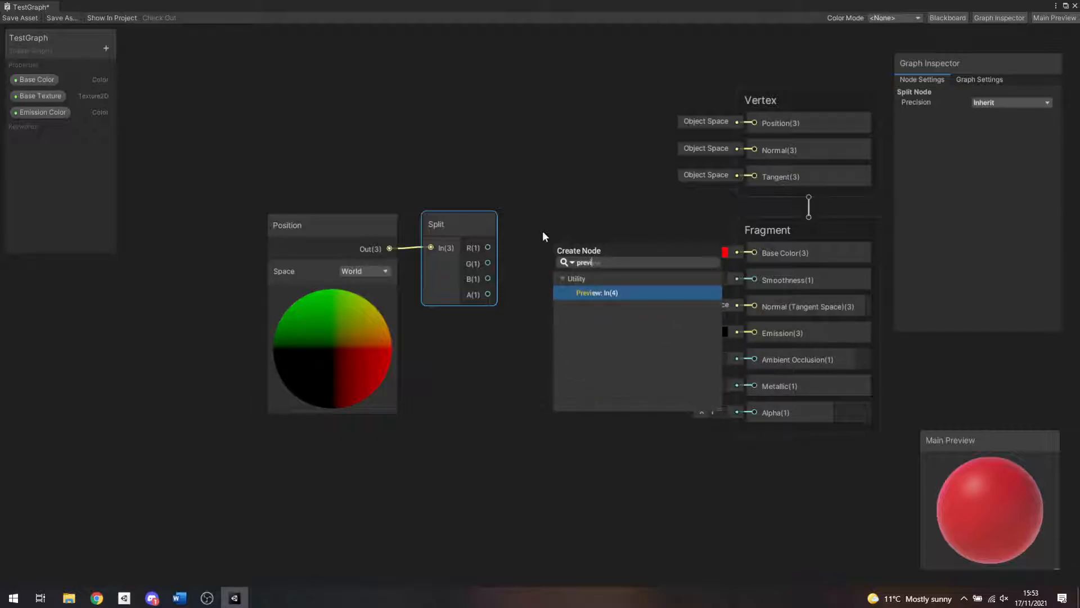
{"action": "left_click", "coordinate": [603, 292]}
Step: Move the Position, Split and Preview nodes together away from the Vertex and Fragment stages to free space for more nodes
{"action": "left_click_drag", "start_coordinate": [283, 162], "coordinate": [567, 335]}
{"action": "left_click_drag", "start_coordinate": [575, 246], "coordinate": [438, 261]}
{"action": "left_click", "coordinate": [450, 265]}
{"action": "left_click", "coordinate": [465, 211]}
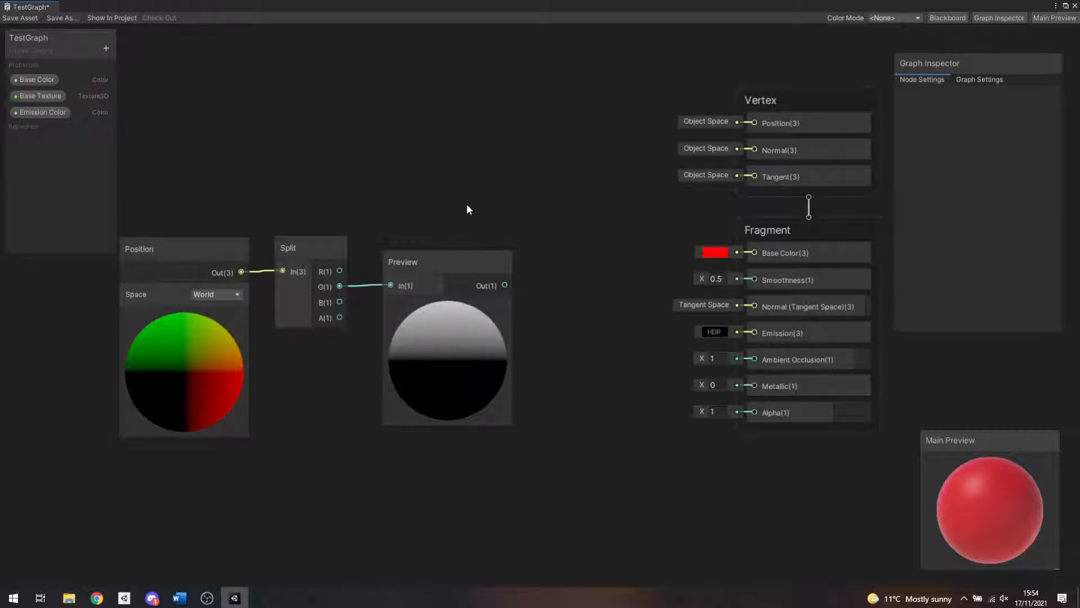
{"action": "left_click_drag", "start_coordinate": [172, 183], "coordinate": [449, 316]}
{"action": "left_click_drag", "start_coordinate": [417, 265], "coordinate": [299, 295]}
{"action": "left_click", "coordinate": [292, 226]}
{"action": "middle_click_drag", "start_coordinate": [291, 226], "coordinate": [513, 184]}
{"action": "left_click_drag", "start_coordinate": [284, 168], "coordinate": [501, 377]}
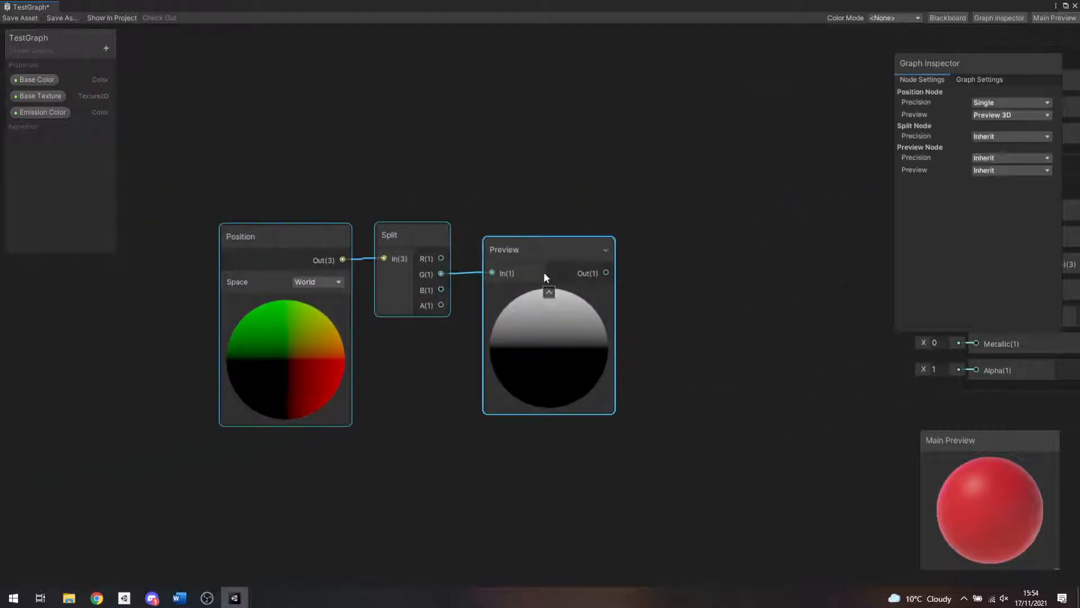
{"action": "left_click_drag", "start_coordinate": [543, 275], "coordinate": [413, 290]}
{"action": "left_click", "coordinate": [529, 202]}
{"action": "middle_click_drag", "start_coordinate": [573, 200], "coordinate": [569, 201]}
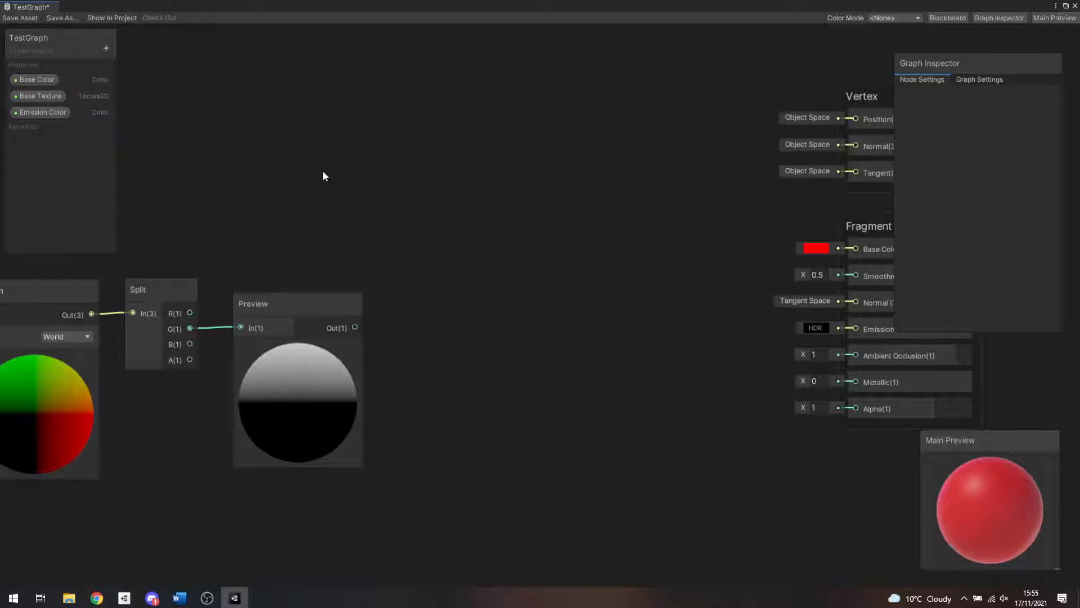
Step: Add a Sine node fed by the Preview node's output, leaving a gap between the two nodes
{"action": "left_click_drag", "start_coordinate": [355, 326], "coordinate": [550, 348]}
{"action": "type", "text": "sine"}
{"action": "left_click", "coordinate": [492, 392]}
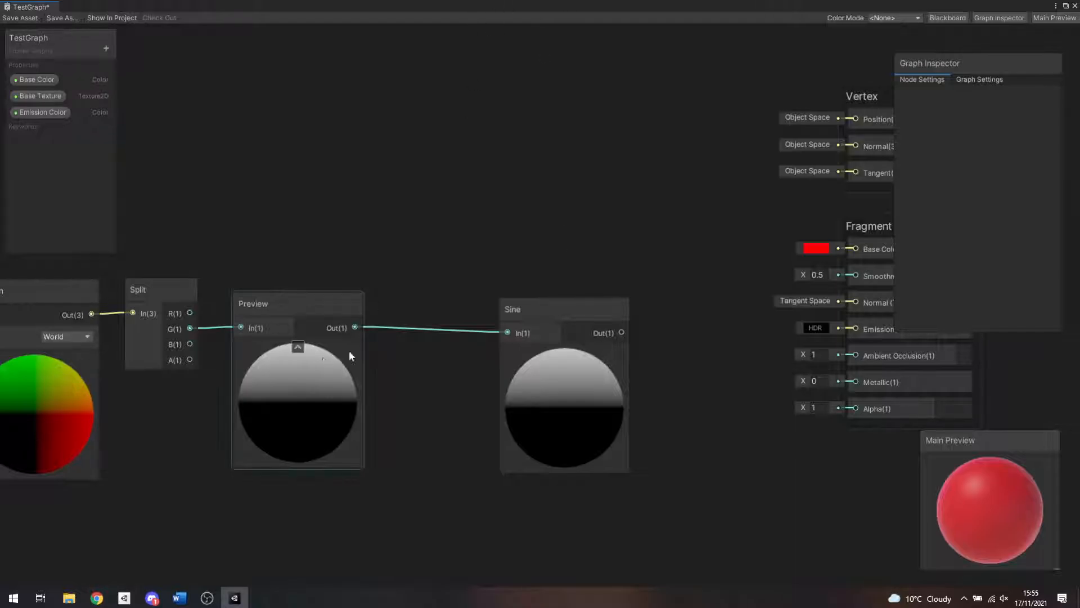
{"action": "left_click_drag", "start_coordinate": [552, 310], "coordinate": [614, 308]}
Step: Insert a Multiply node between the Preview and Sine nodes, with its B value set to 100
{"action": "left_click_drag", "start_coordinate": [355, 327], "coordinate": [417, 352]}
{"action": "type", "text": "mu"}
{"action": "left_click", "coordinate": [496, 420]}
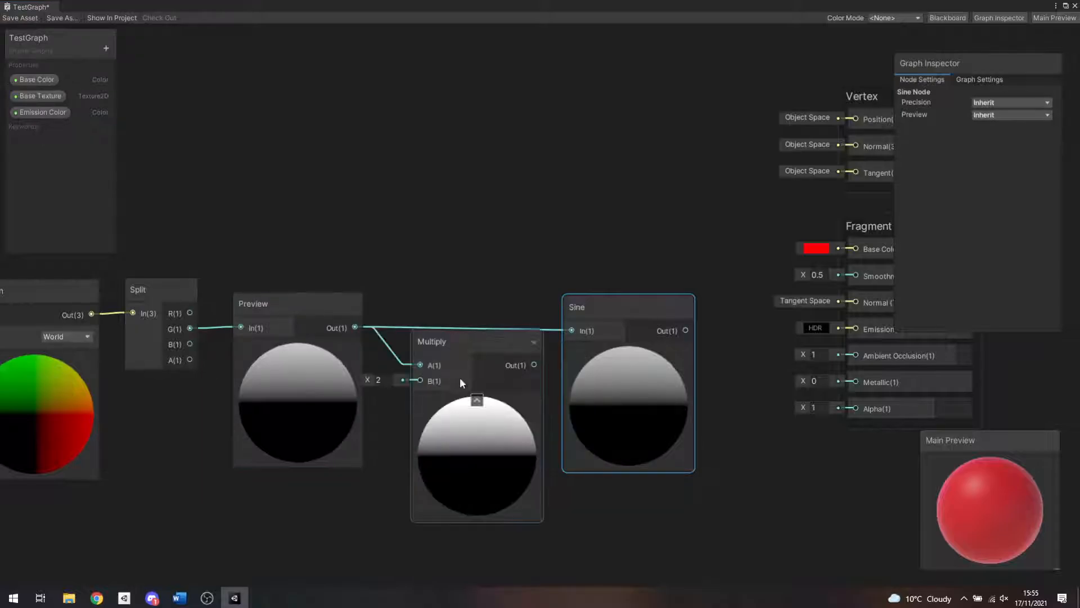
{"action": "left_click_drag", "start_coordinate": [461, 342], "coordinate": [472, 358]}
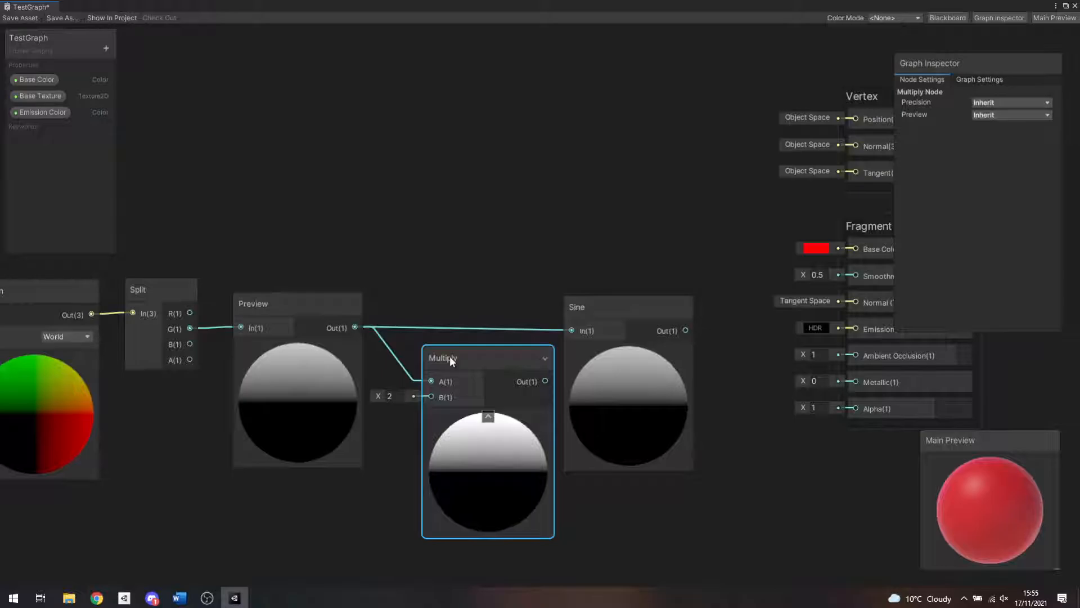
{"action": "left_click", "coordinate": [390, 395]}
{"action": "type", "text": "100"}
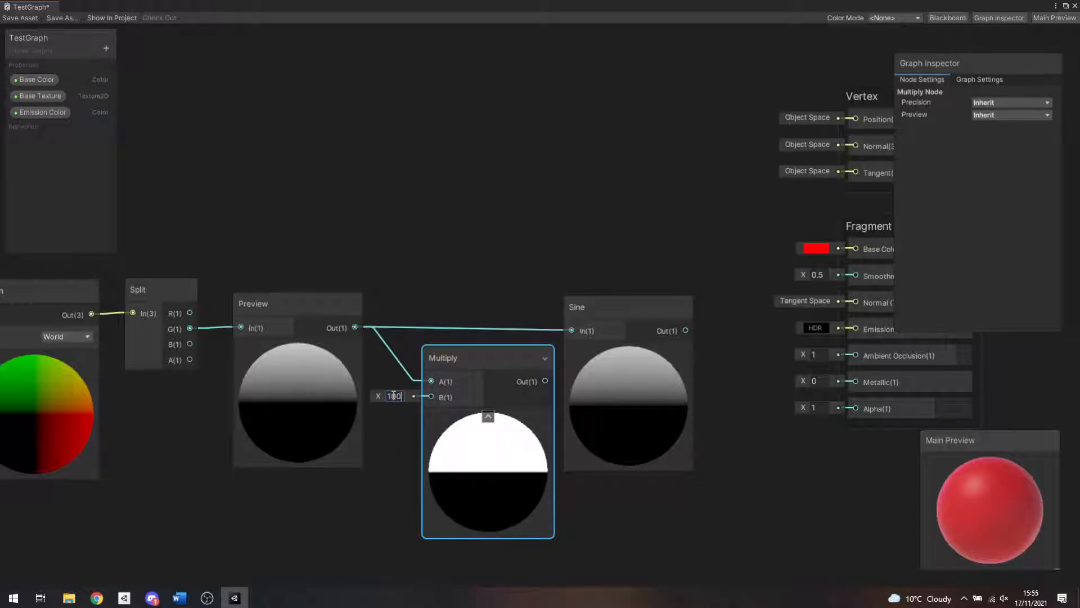
{"action": "left_click_drag", "start_coordinate": [547, 381], "coordinate": [570, 331]}
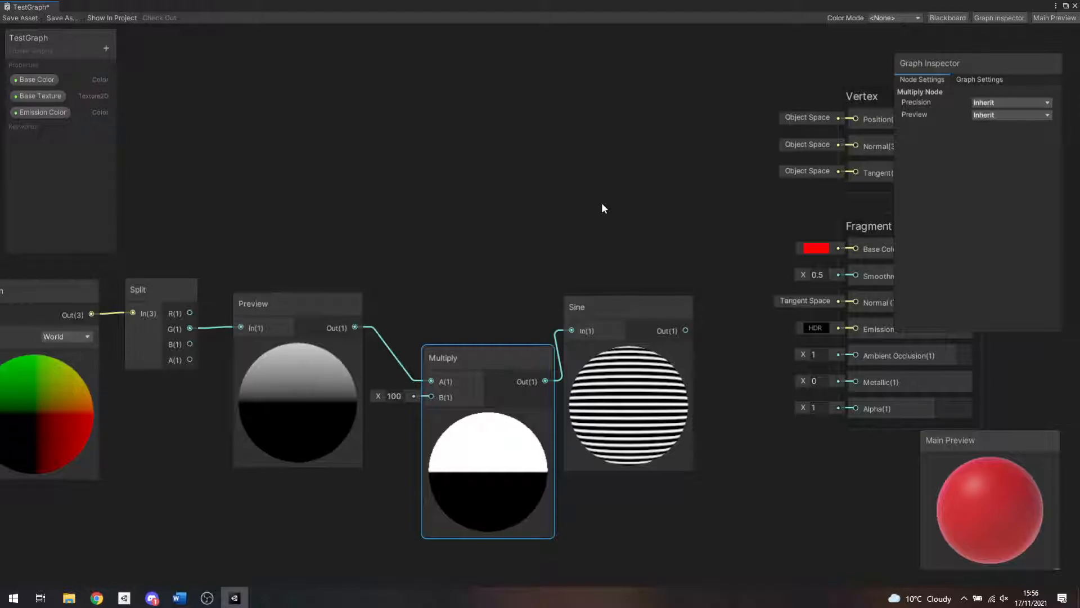
Step: Examine the node chain from Position to Sine and the pattern in the Sine node's preview
{"action": "scroll", "coordinate": [602, 204], "scroll_direction": "down", "scroll_amount": 2}
{"action": "middle_click_drag", "start_coordinate": [473, 189], "coordinate": [652, 176]}
{"action": "left_click_drag", "start_coordinate": [328, 190], "coordinate": [573, 329]}
{"action": "left_click", "coordinate": [701, 225]}
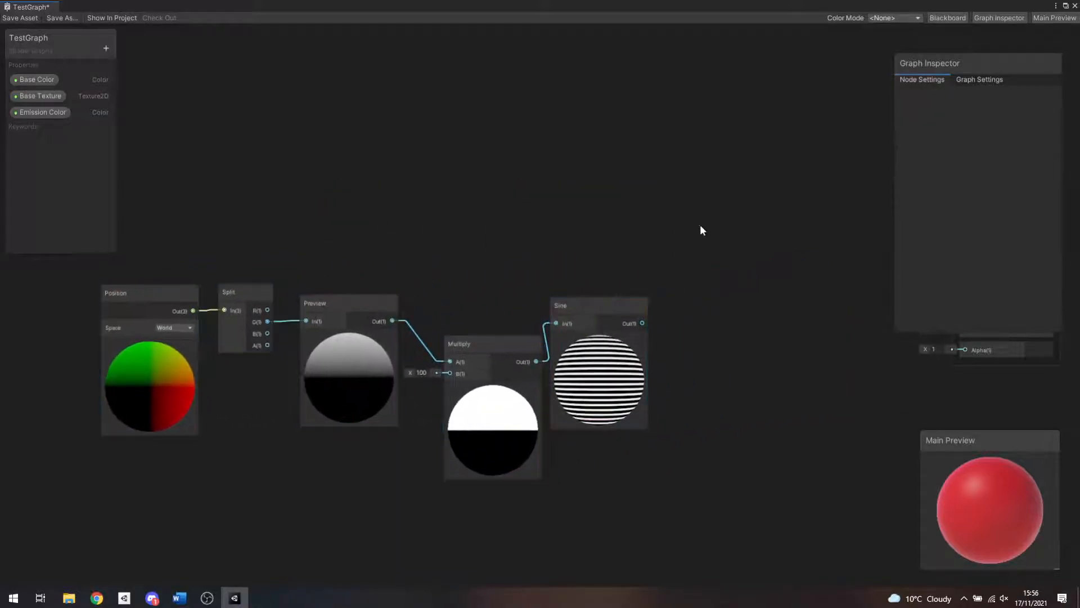
{"action": "middle_click_drag", "start_coordinate": [701, 224], "coordinate": [534, 214]}
{"action": "scroll", "coordinate": [529, 217], "scroll_direction": "up", "scroll_amount": 4}
{"action": "middle_click_drag", "start_coordinate": [519, 275], "coordinate": [597, 204]}
{"action": "scroll", "coordinate": [596, 204], "scroll_direction": "down", "scroll_amount": 1}
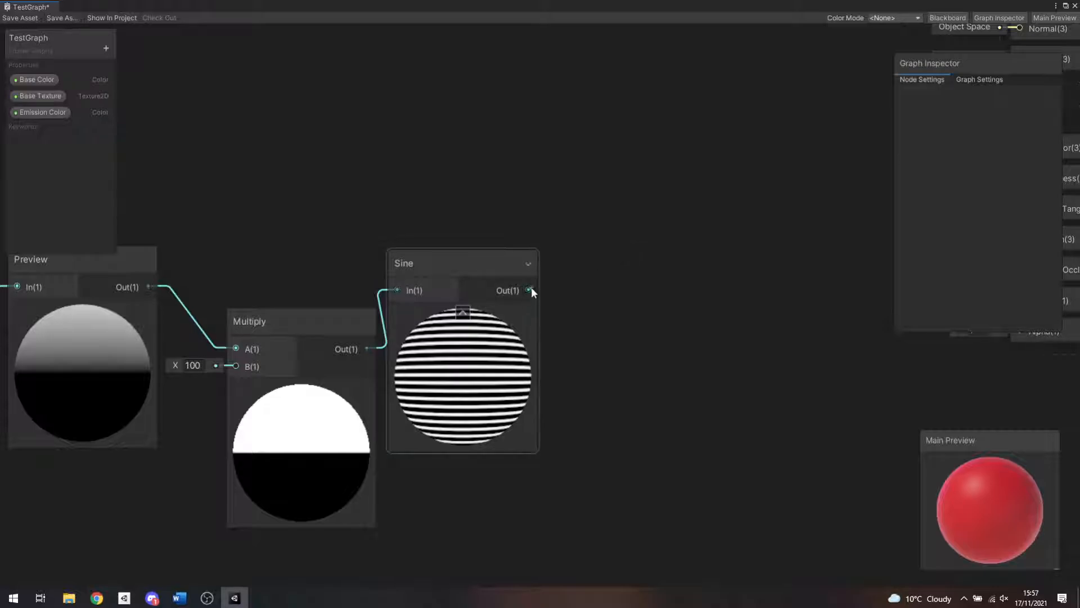
Step: Try a Clamp node on the Sine node's output and delete it
{"action": "key", "text": "space"}
{"action": "type", "text": "clam"}
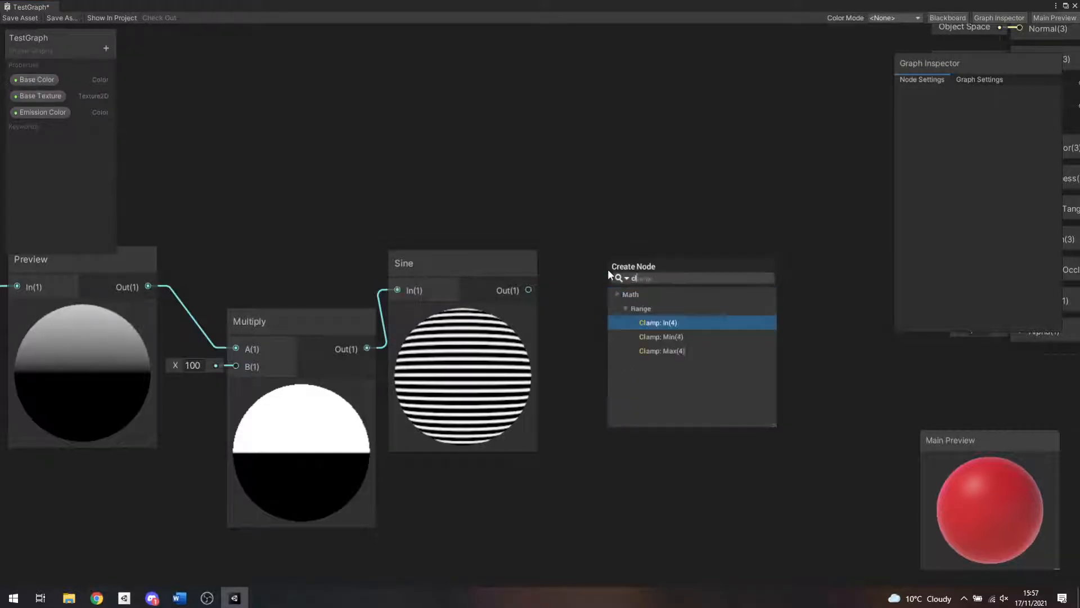
{"action": "double_click", "coordinate": [657, 322]}
{"action": "left_click_drag", "start_coordinate": [648, 256], "coordinate": [707, 262]}
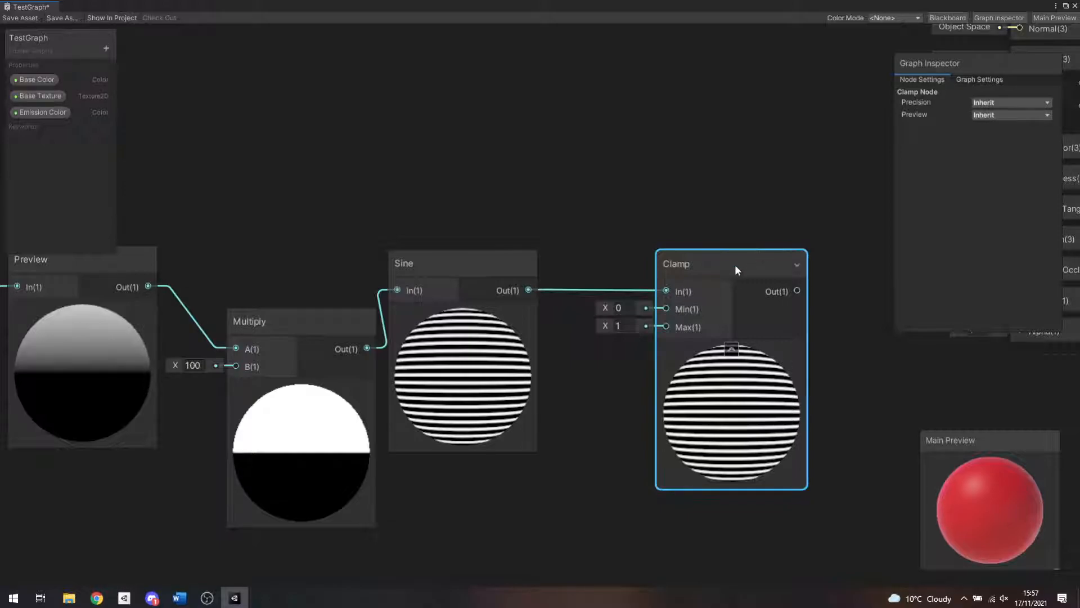
{"action": "key", "text": "Delete"}
Step: Add a Saturate node fed by the Sine node's output
{"action": "left_click_drag", "start_coordinate": [529, 290], "coordinate": [596, 299]}
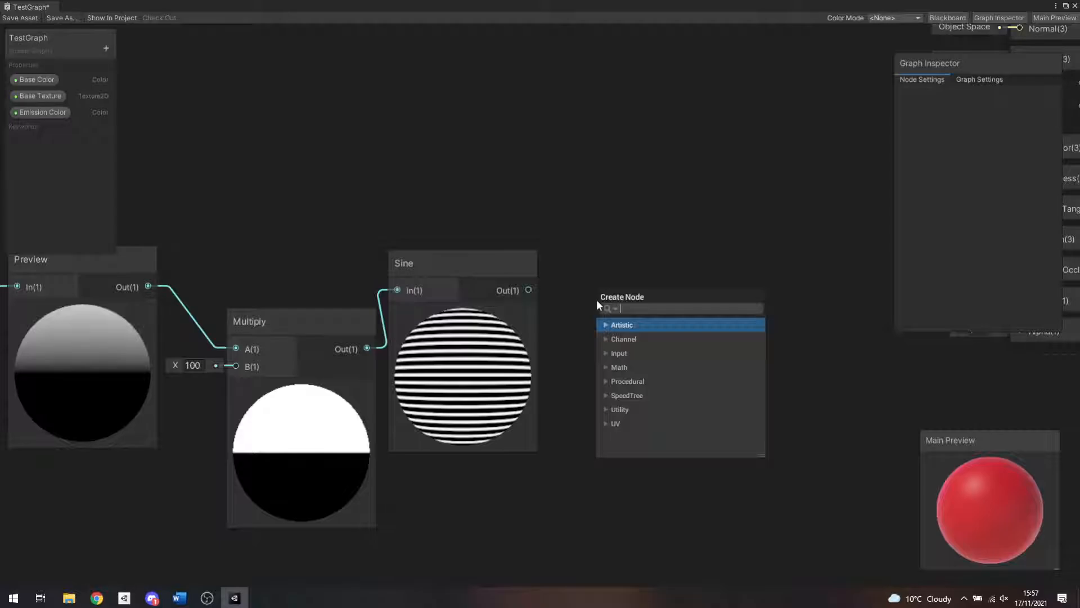
{"action": "type", "text": "satur"}
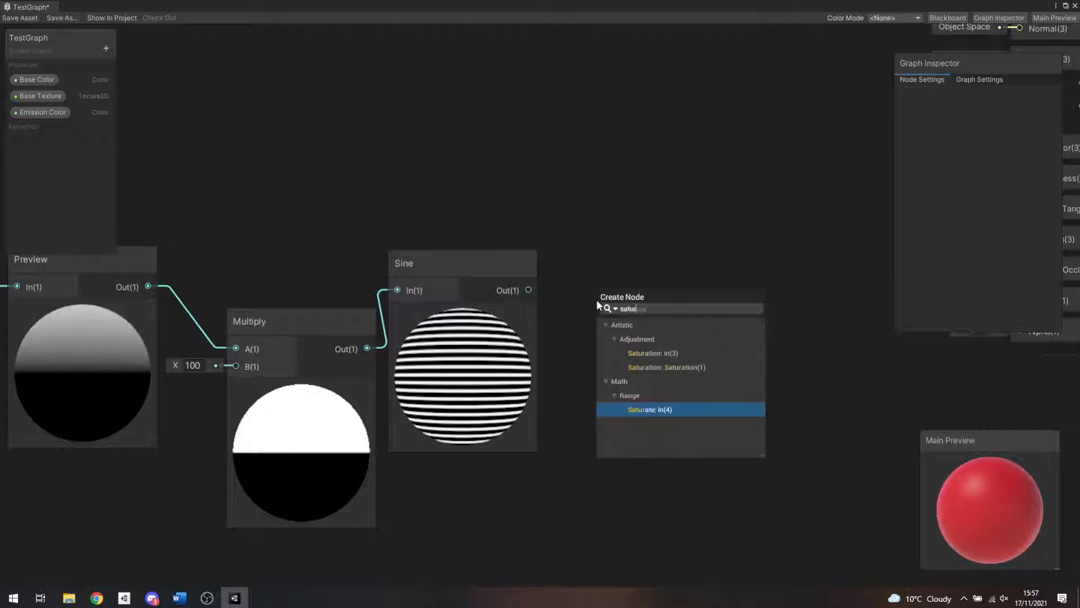
{"action": "key", "text": "Return"}
{"action": "left_click", "coordinate": [653, 285]}
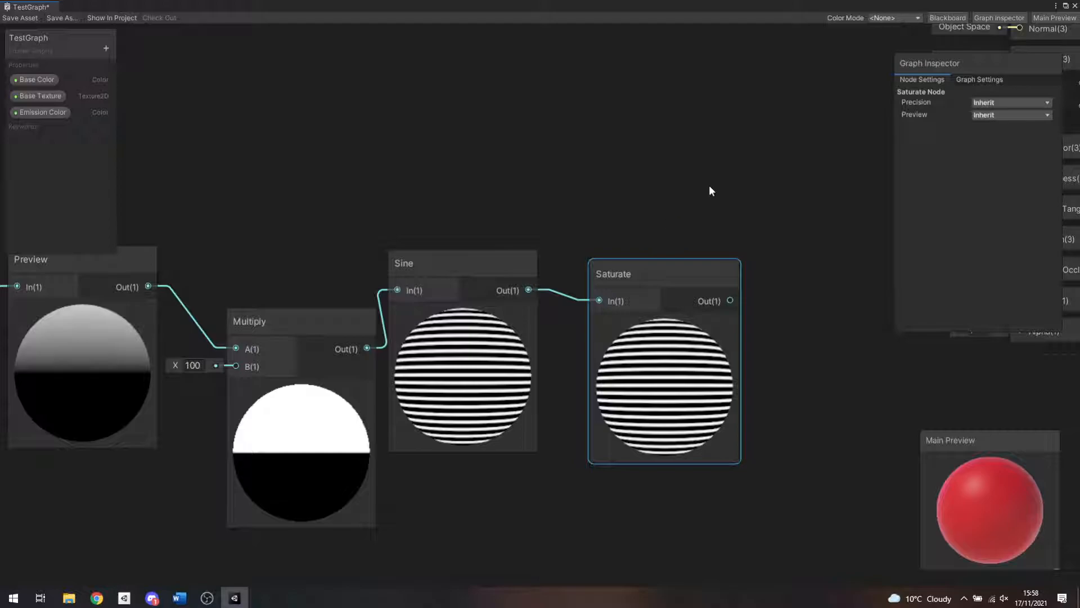
Step: Connect the Saturate node's output to both Base Color and Alpha in the Fragment stage
{"action": "middle_click_drag", "start_coordinate": [709, 185], "coordinate": [574, 168]}
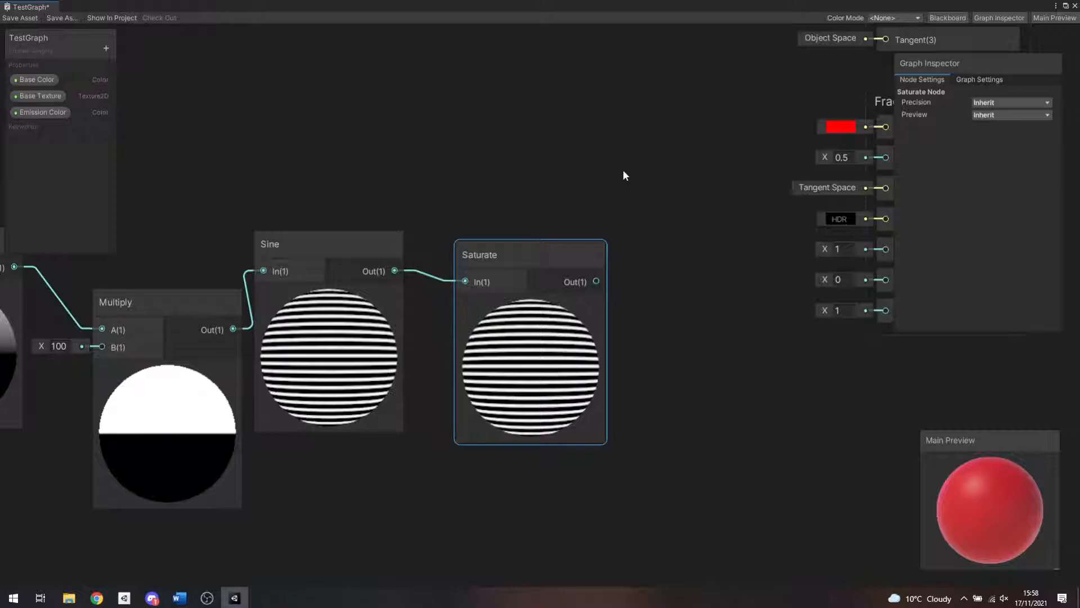
{"action": "middle_click_drag", "start_coordinate": [623, 170], "coordinate": [542, 203]}
{"action": "left_click_drag", "start_coordinate": [516, 314], "coordinate": [814, 161]}
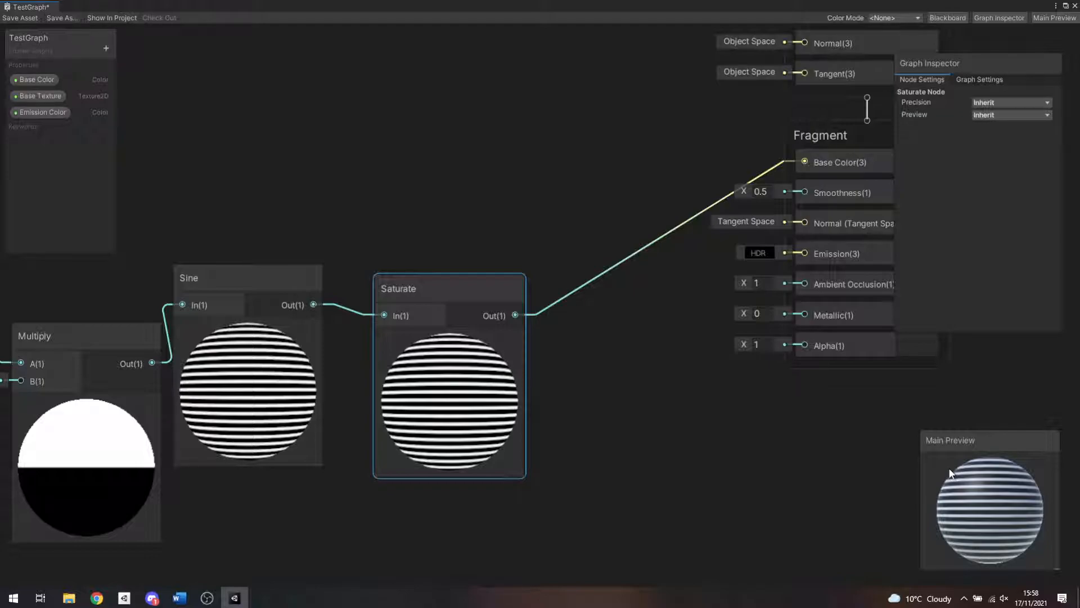
{"action": "left_click_drag", "start_coordinate": [516, 315], "coordinate": [803, 344]}
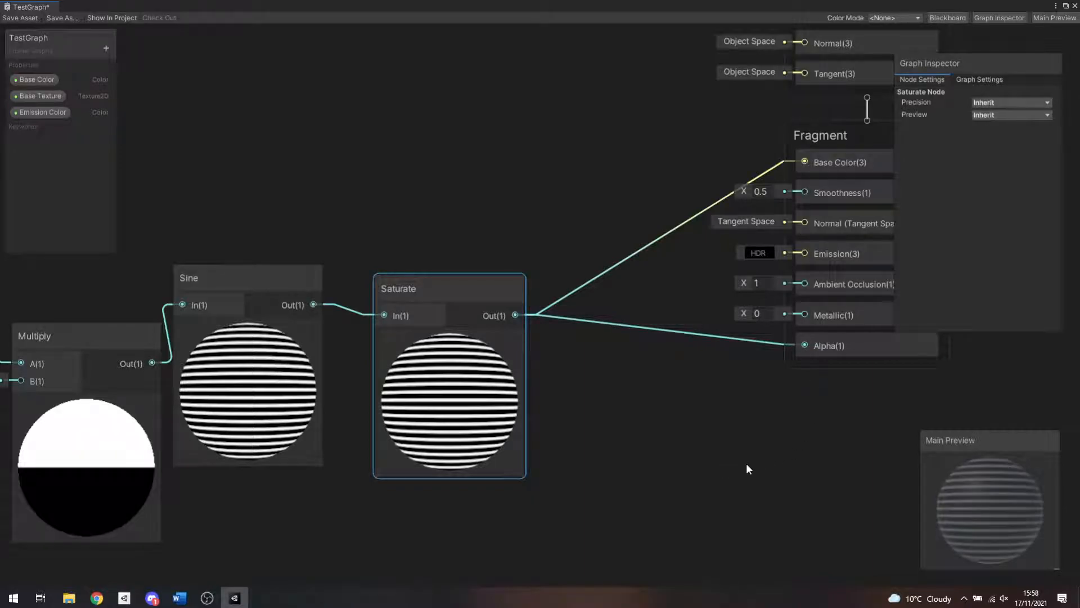
{"action": "middle_click_drag", "start_coordinate": [780, 445], "coordinate": [710, 424]}
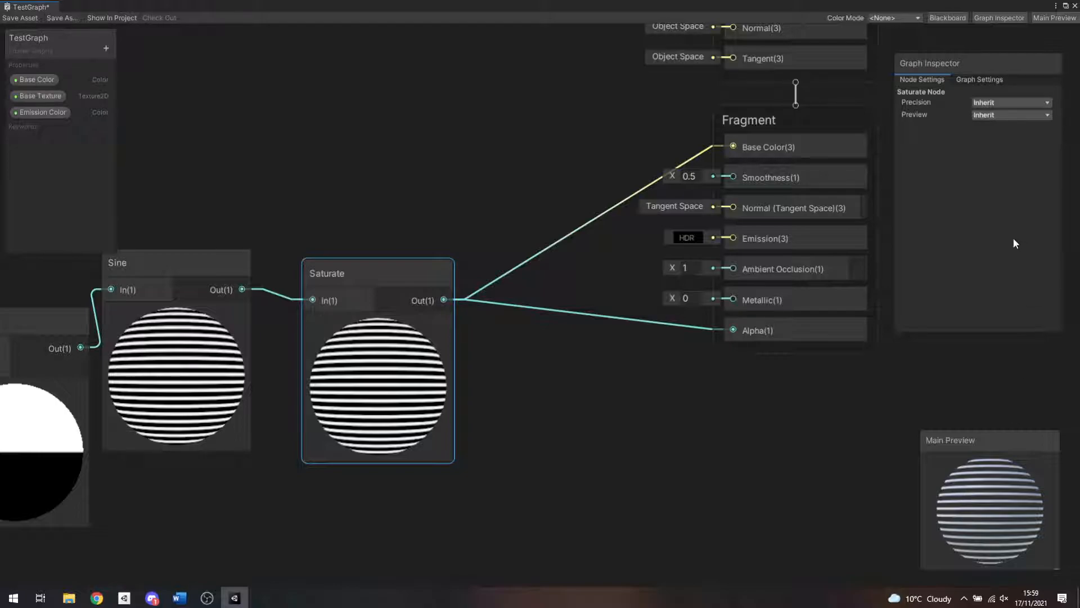
Step: Save the TestGraph asset and dock its window with the Scene view, bringing the scene to the front
{"action": "left_click", "coordinate": [12, 22]}
{"action": "left_click", "coordinate": [1065, 7]}
{"action": "left_click_drag", "start_coordinate": [203, 179], "coordinate": [542, 48]}
{"action": "left_click", "coordinate": [365, 51]}
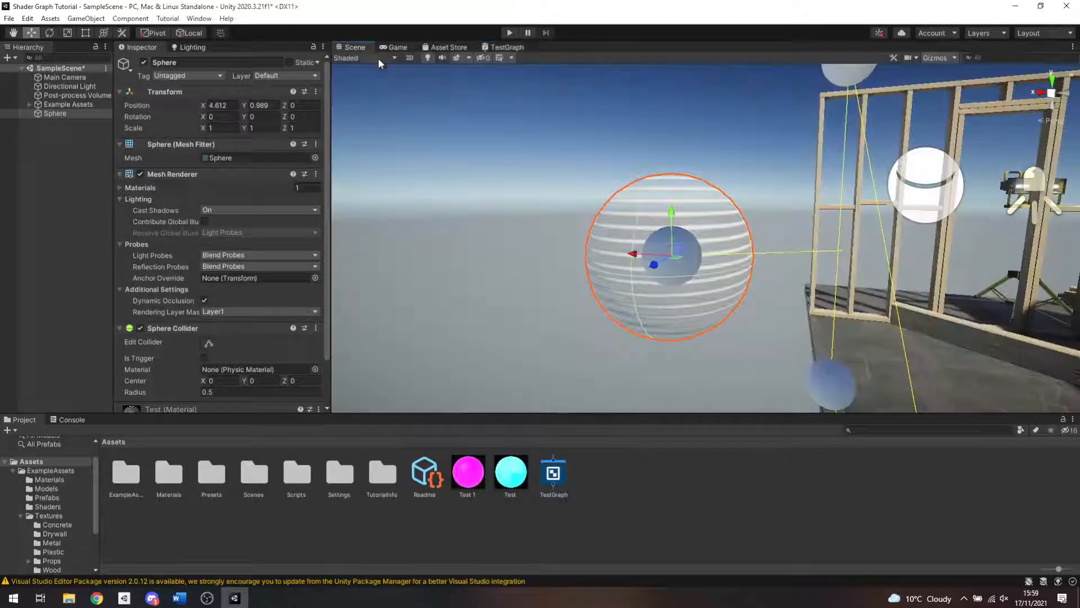
Step: Deselect the sphere and inspect its transparent stripes from another angle in the Scene view
{"action": "left_click", "coordinate": [549, 179]}
{"action": "key", "text": "d"}
{"action": "right_click_drag", "start_coordinate": [623, 188], "coordinate": [527, 223]}
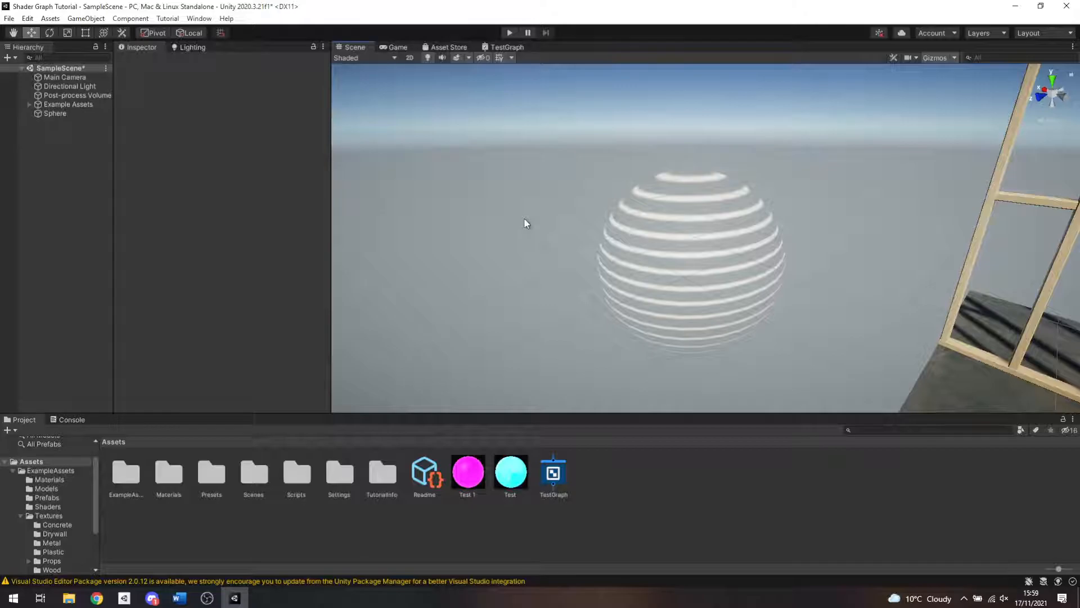
Step: Detach the TestGraph window from the Scene view's dock and maximize it with the whole node chain in view
{"action": "left_click_drag", "start_coordinate": [509, 46], "coordinate": [693, 179]}
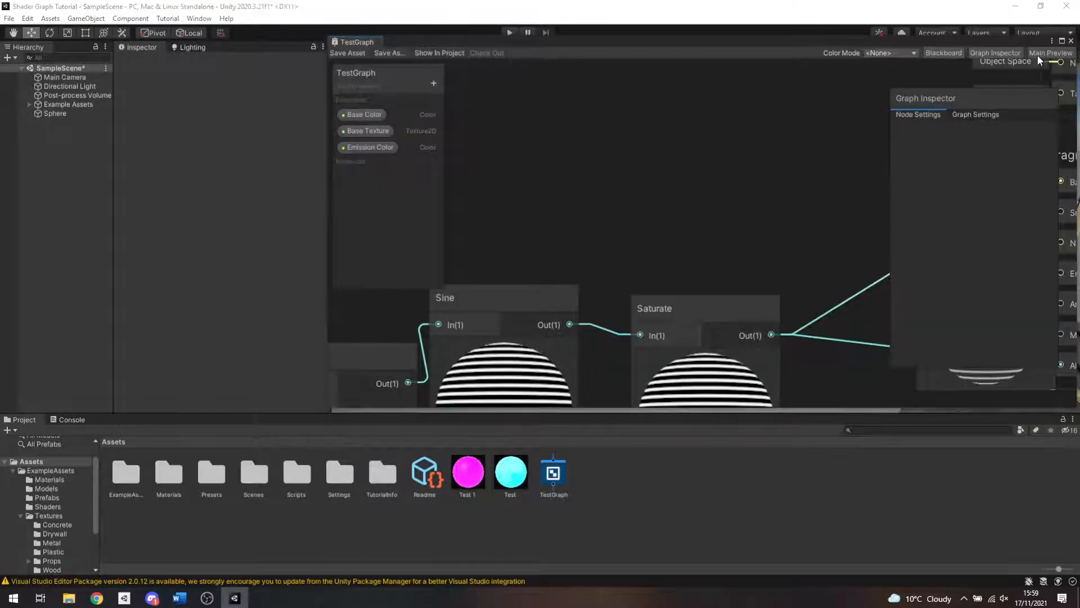
{"action": "left_click", "coordinate": [1063, 41]}
{"action": "middle_click_drag", "start_coordinate": [299, 133], "coordinate": [562, 162]}
{"action": "scroll", "coordinate": [379, 221], "scroll_direction": "down", "scroll_amount": 3}
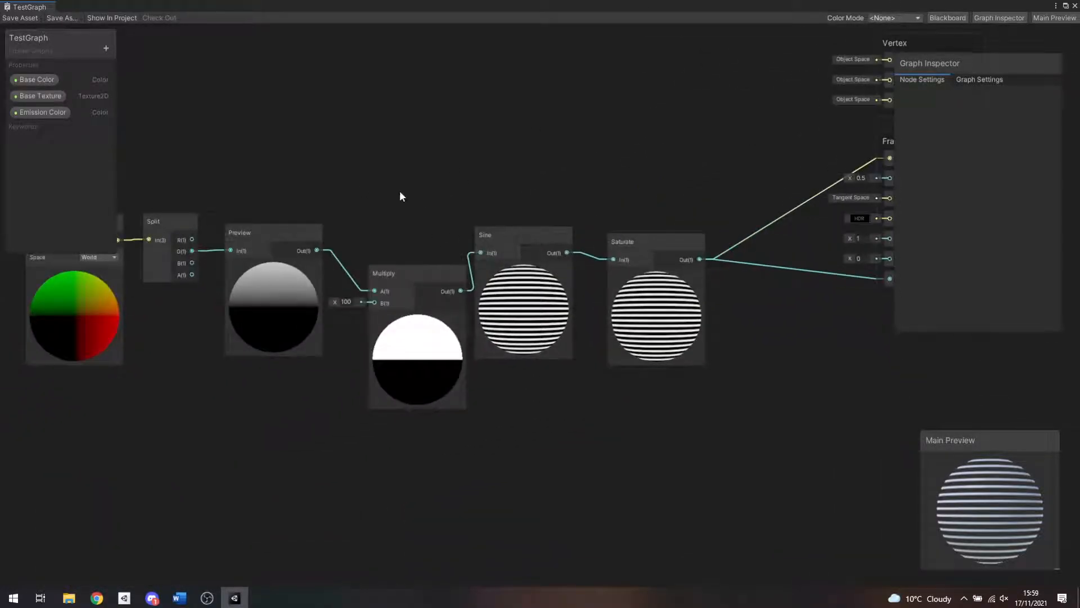
Step: Move the node group ending in Multiply away from the Sine node to leave a gap in the chain
{"action": "middle_click_drag", "start_coordinate": [401, 195], "coordinate": [569, 171]}
{"action": "left_click_drag", "start_coordinate": [199, 151], "coordinate": [468, 286]}
{"action": "left_click", "coordinate": [478, 241]}
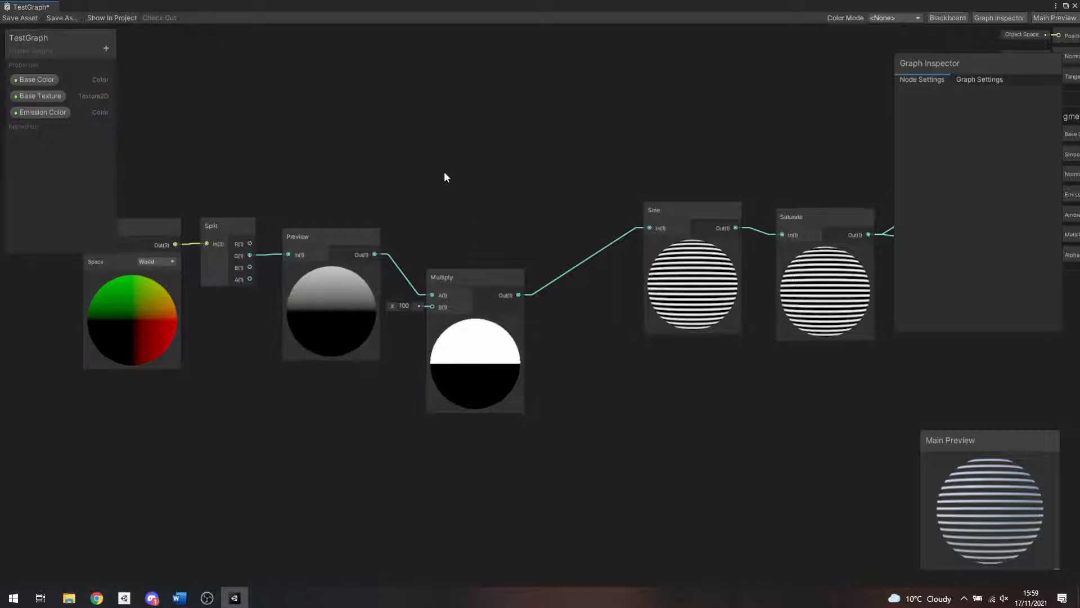
Step: Add a Time node to the graph and place it above the Multiply node
{"action": "right_click", "coordinate": [453, 117]}
{"action": "left_click", "coordinate": [458, 119]}
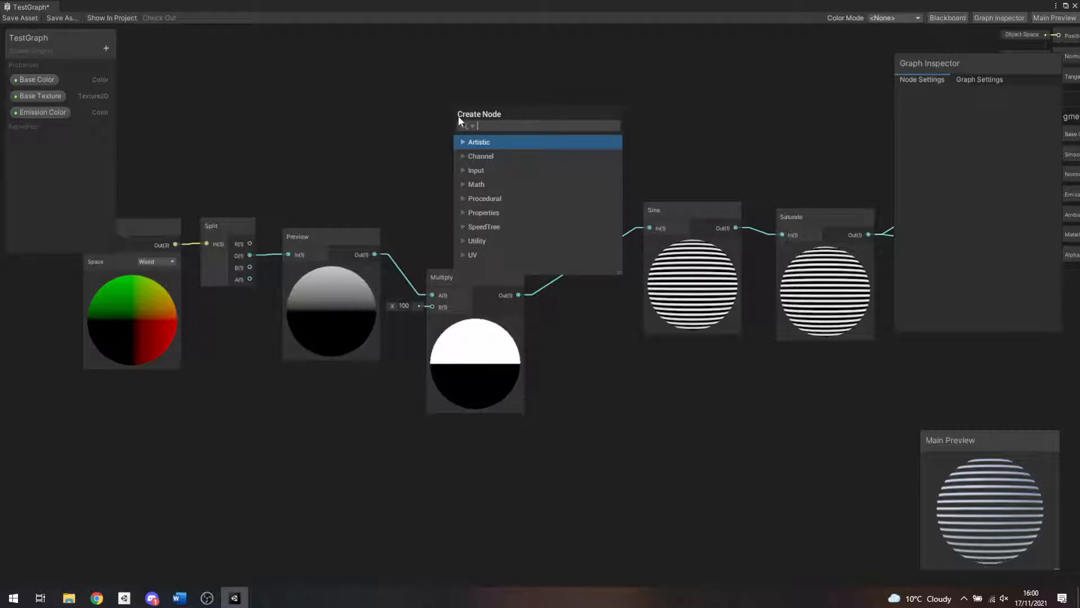
{"action": "type", "text": "time"}
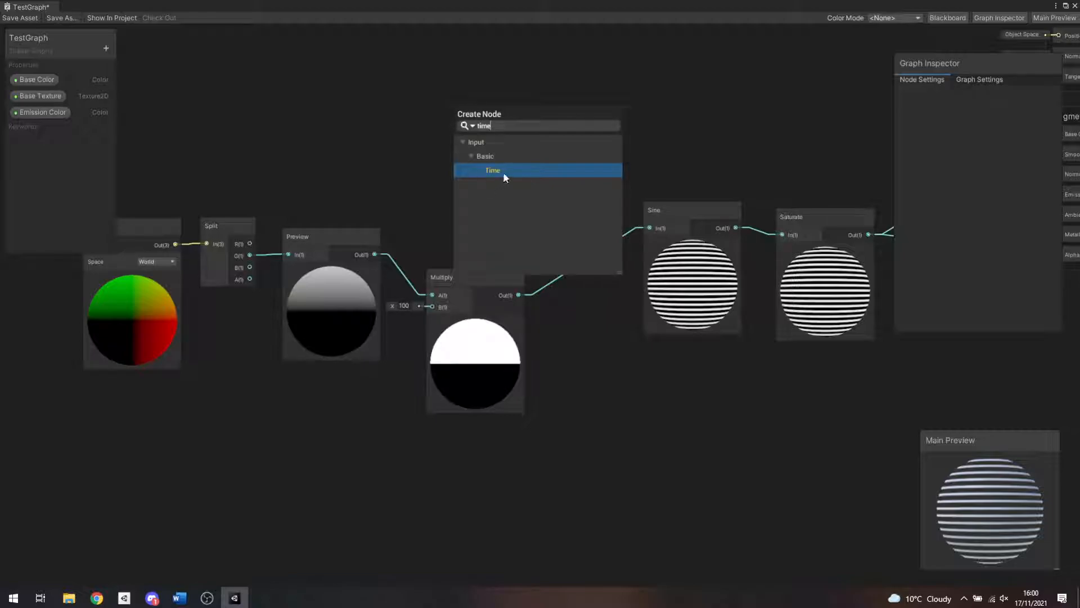
{"action": "left_click", "coordinate": [503, 172]}
{"action": "left_click_drag", "start_coordinate": [502, 140], "coordinate": [489, 150]}
{"action": "left_click", "coordinate": [490, 116]}
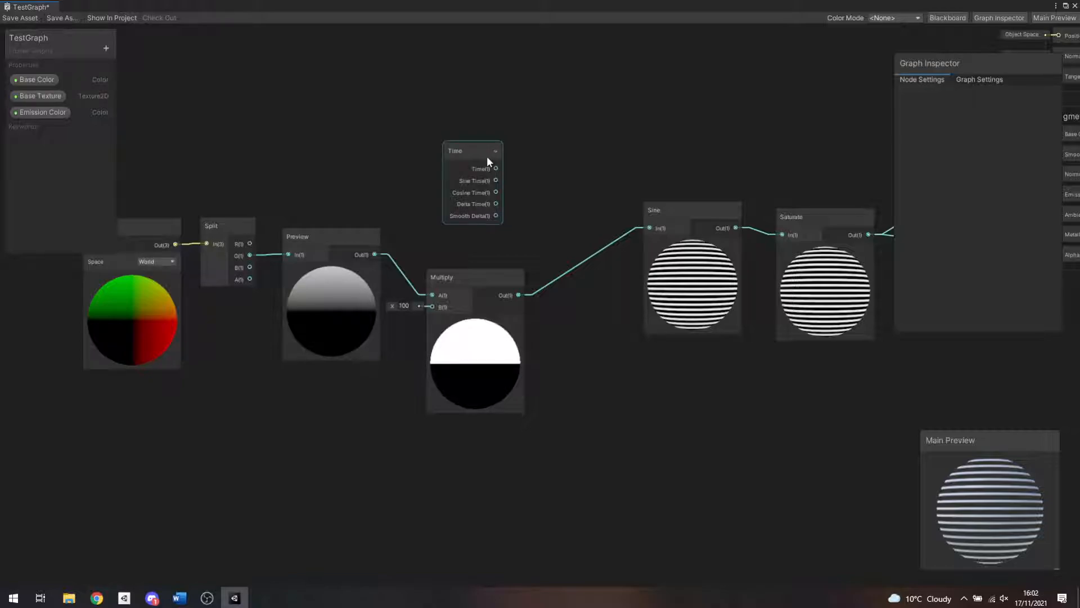
Step: Create an Add node with Time feeding its A input, collapse its preview and place it in the gap before Sine
{"action": "left_click_drag", "start_coordinate": [496, 169], "coordinate": [533, 209]}
{"action": "type", "text": "add"}
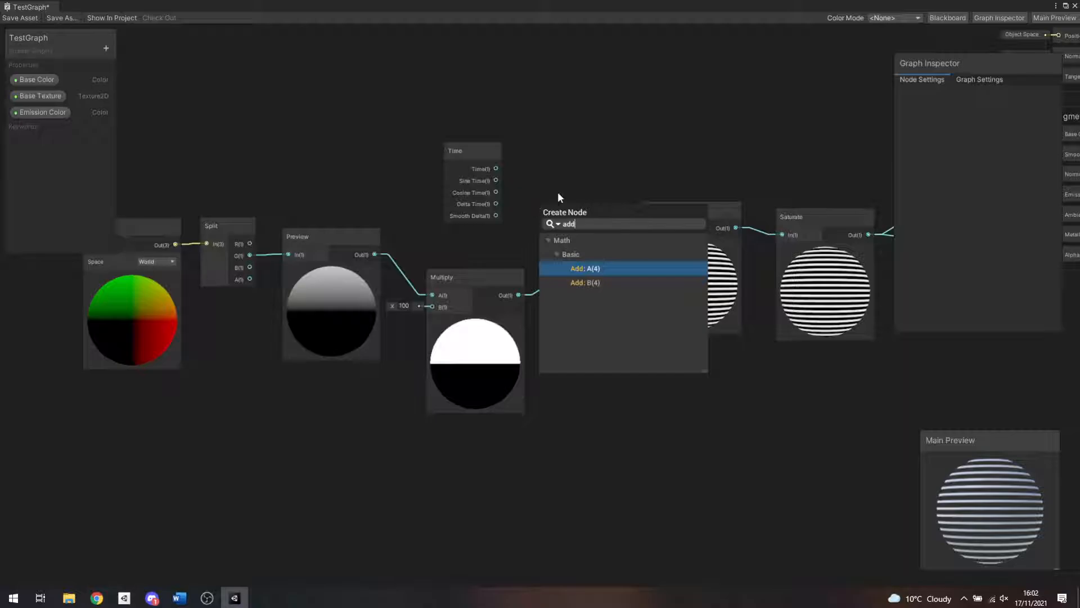
{"action": "left_click", "coordinate": [597, 269]}
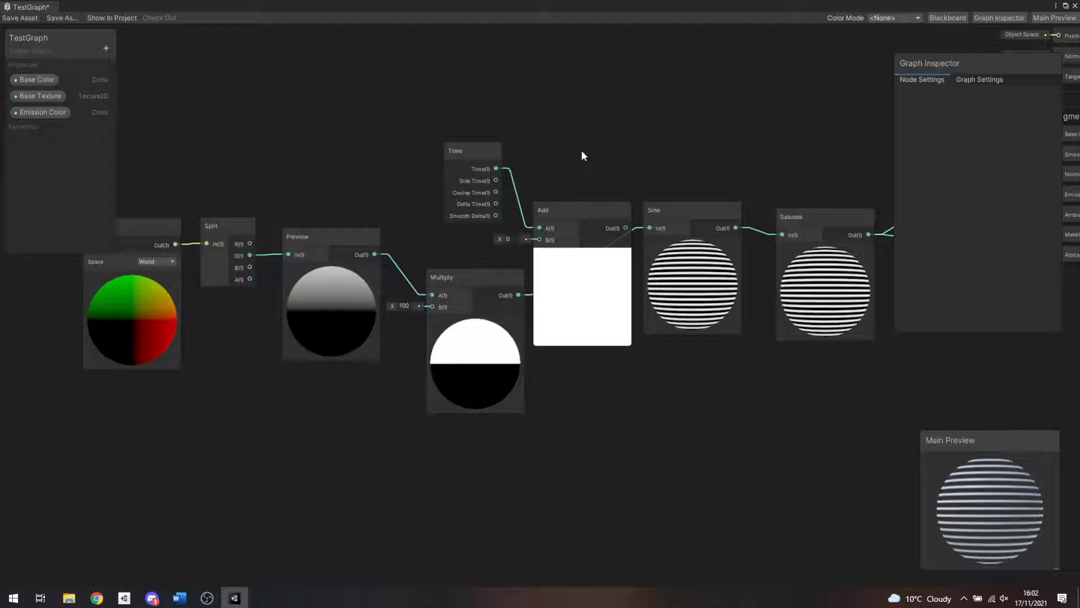
{"action": "left_click", "coordinate": [567, 214]}
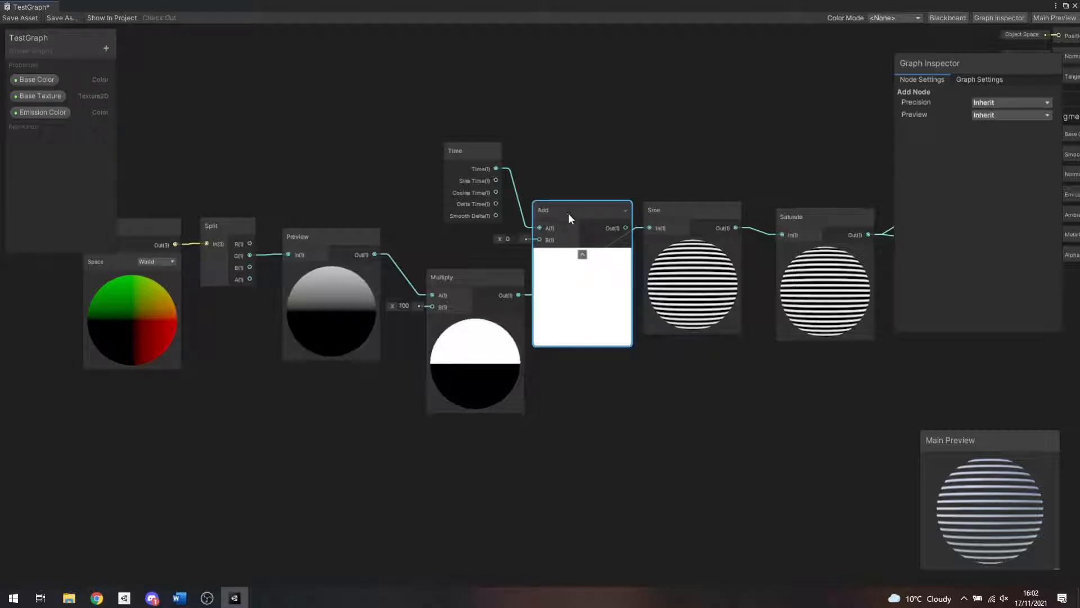
{"action": "left_click", "coordinate": [583, 255]}
{"action": "left_click_drag", "start_coordinate": [560, 212], "coordinate": [579, 221]}
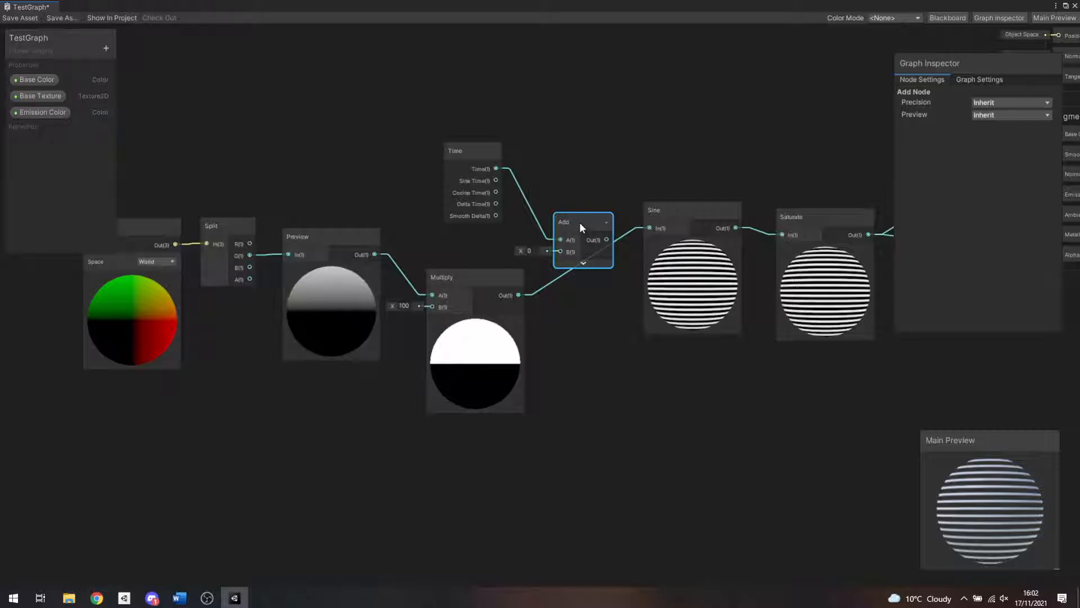
Step: Collapse the Multiply node's preview and route its output through the Add node's B input into Sine
{"action": "left_click", "coordinate": [480, 274]}
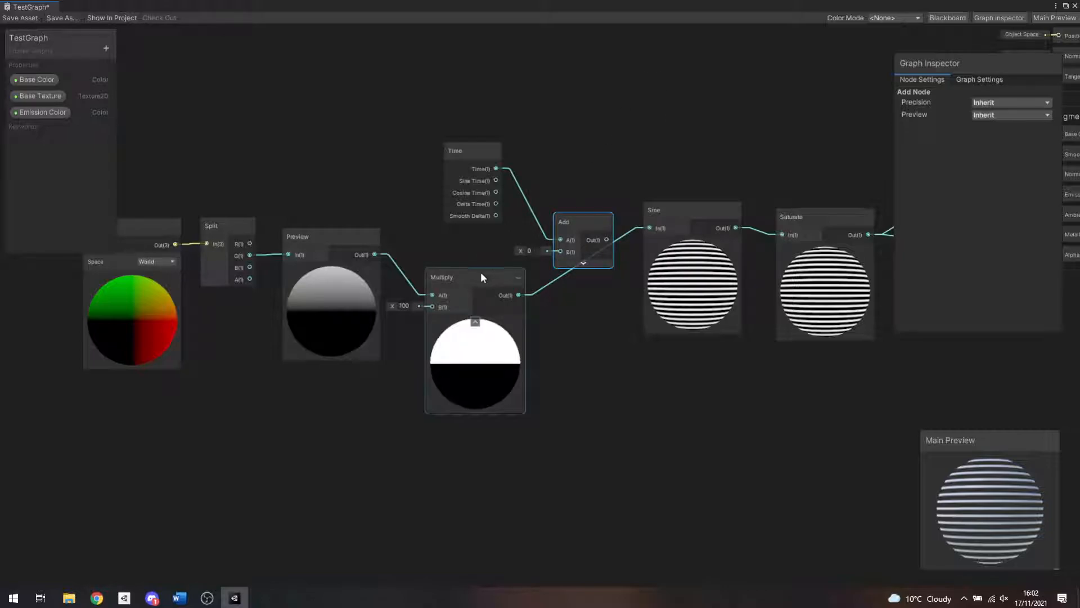
{"action": "left_click", "coordinate": [476, 322]}
{"action": "left_click_drag", "start_coordinate": [457, 285], "coordinate": [470, 279]}
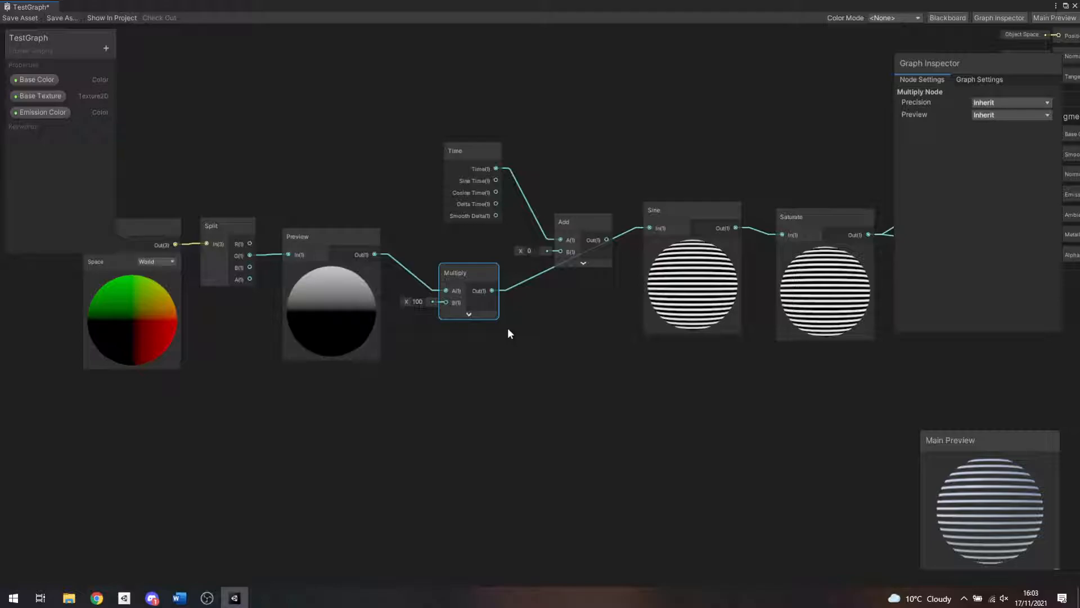
{"action": "left_click_drag", "start_coordinate": [492, 290], "coordinate": [560, 252]}
{"action": "left_click_drag", "start_coordinate": [606, 239], "coordinate": [649, 228]}
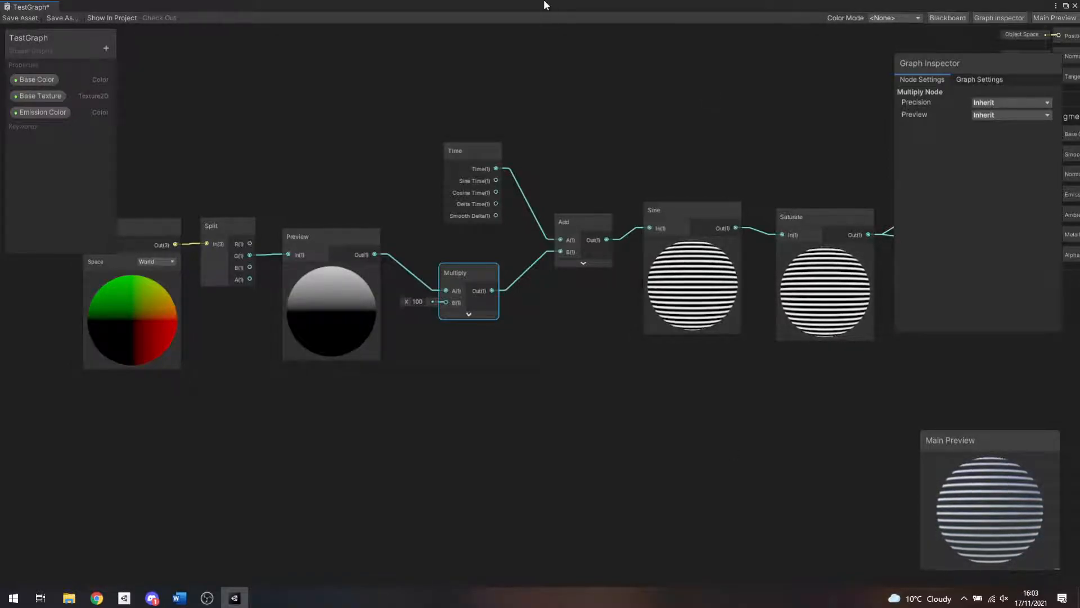
Step: Add a Float property named Speed to TestGraph and set its default value to 5
{"action": "left_click_drag", "start_coordinate": [481, 153], "coordinate": [443, 141]}
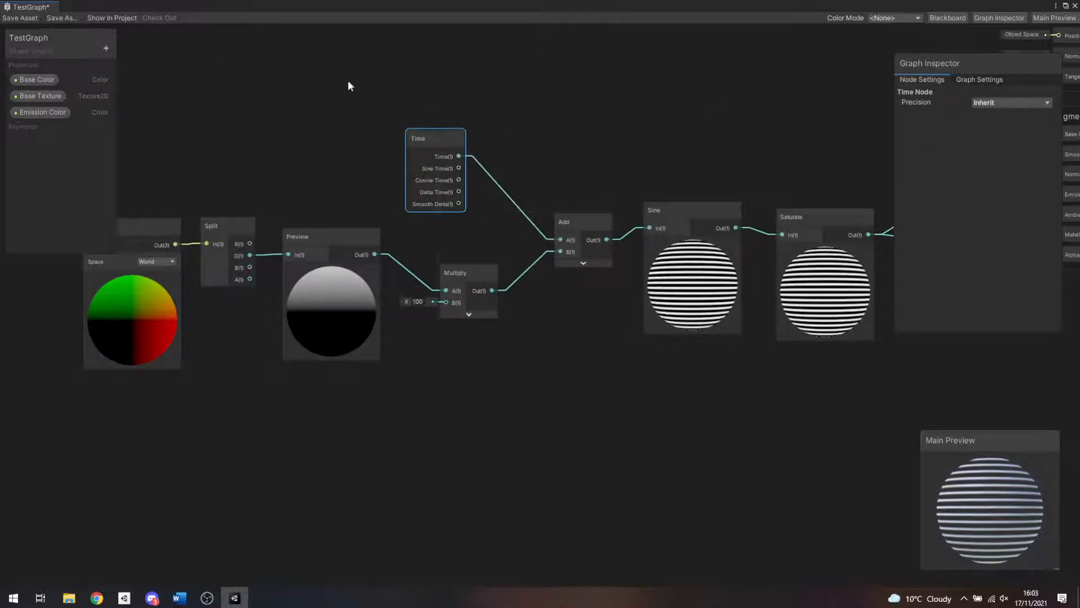
{"action": "left_click", "coordinate": [105, 48]}
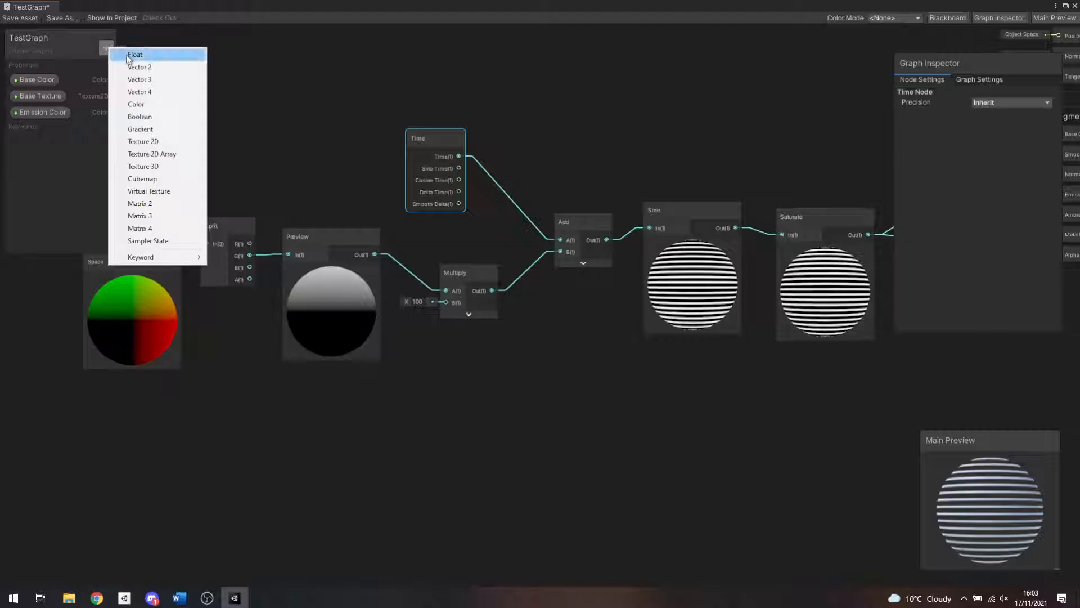
{"action": "left_click", "coordinate": [133, 54]}
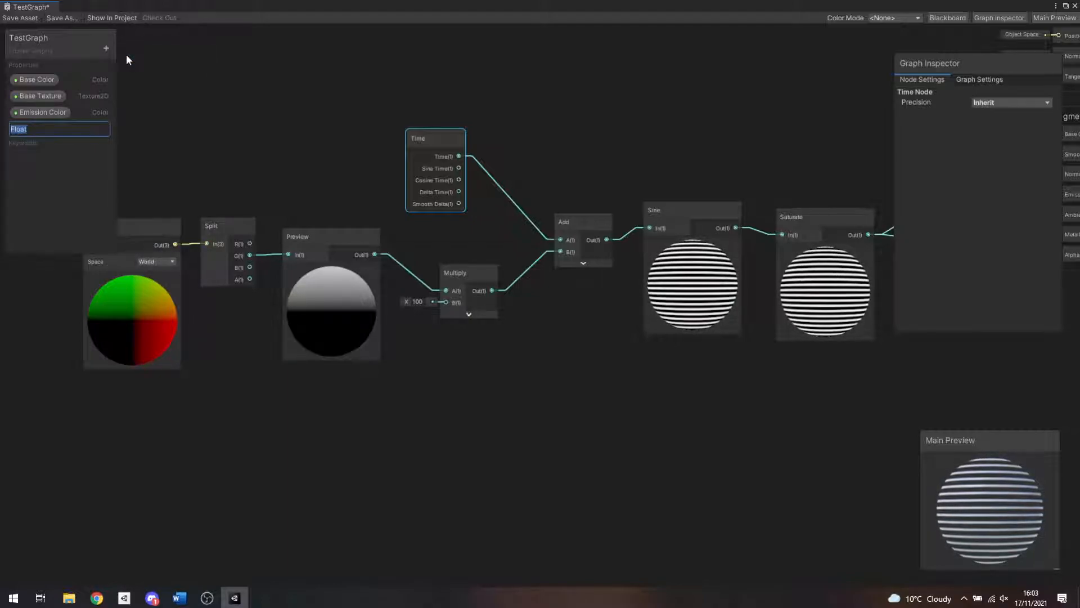
{"action": "type", "text": "Speed"}
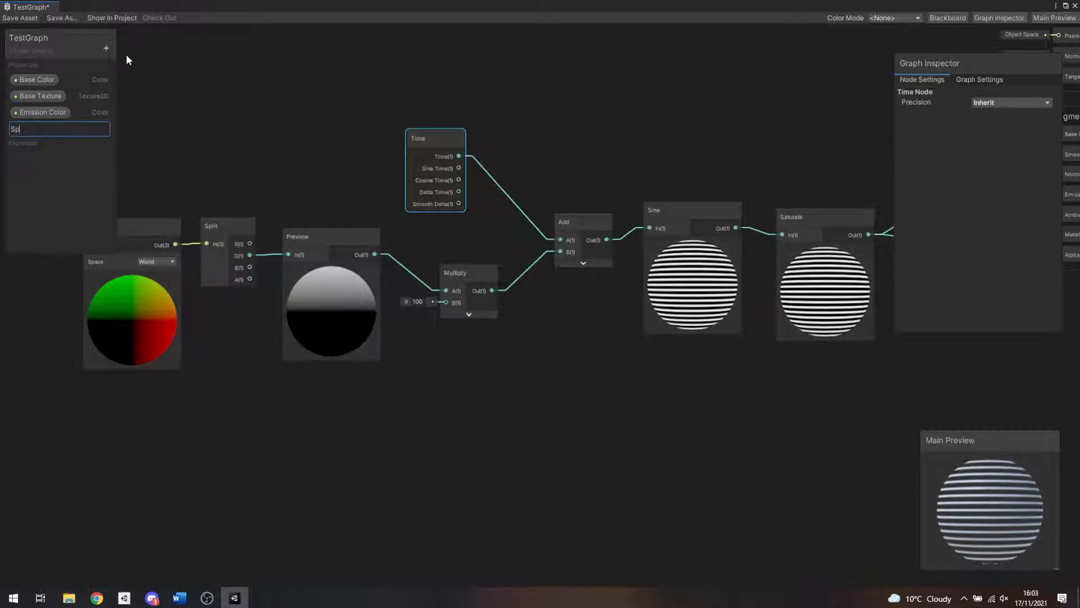
{"action": "key", "text": "Return"}
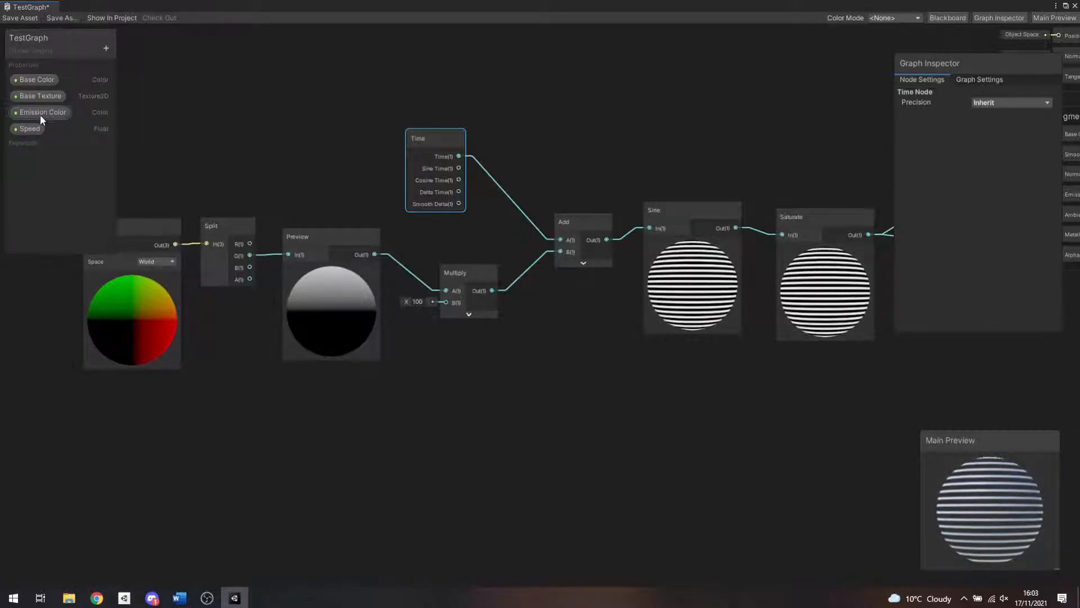
{"action": "left_click", "coordinate": [28, 129]}
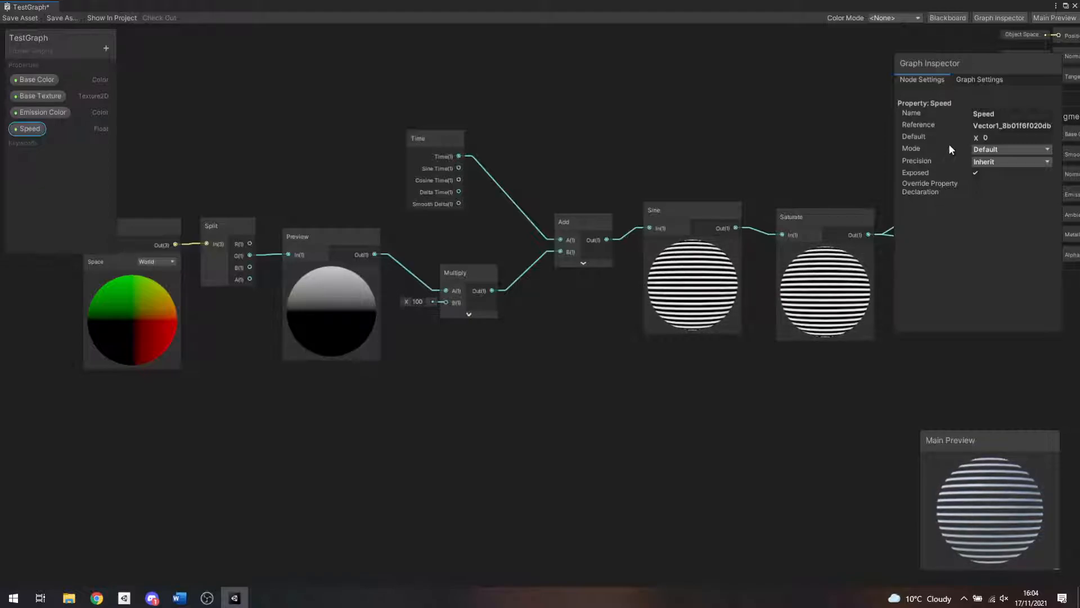
{"action": "left_click", "coordinate": [999, 138]}
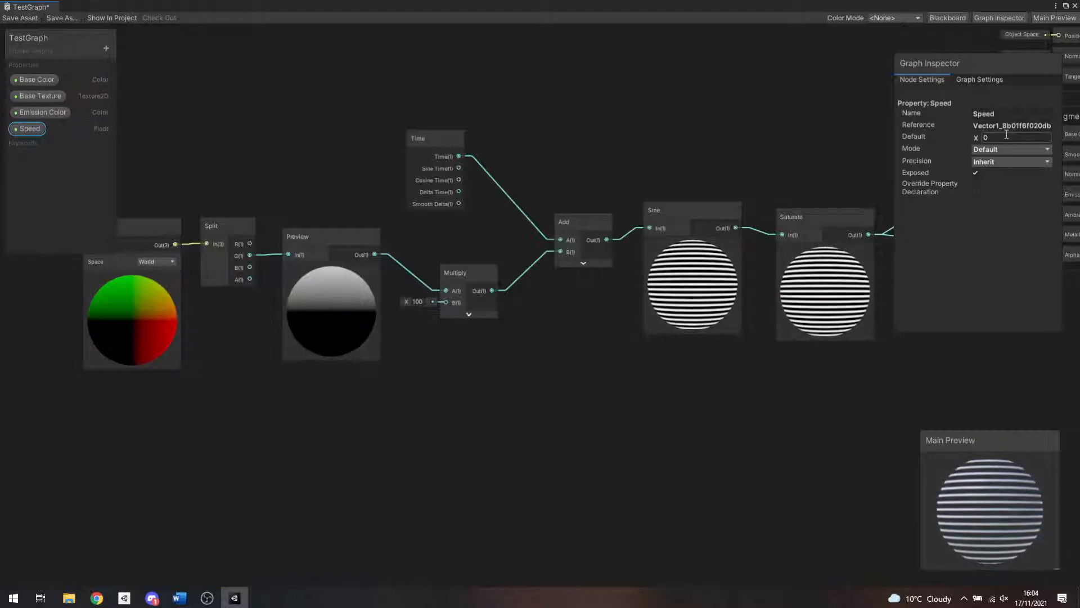
{"action": "type", "text": "5"}
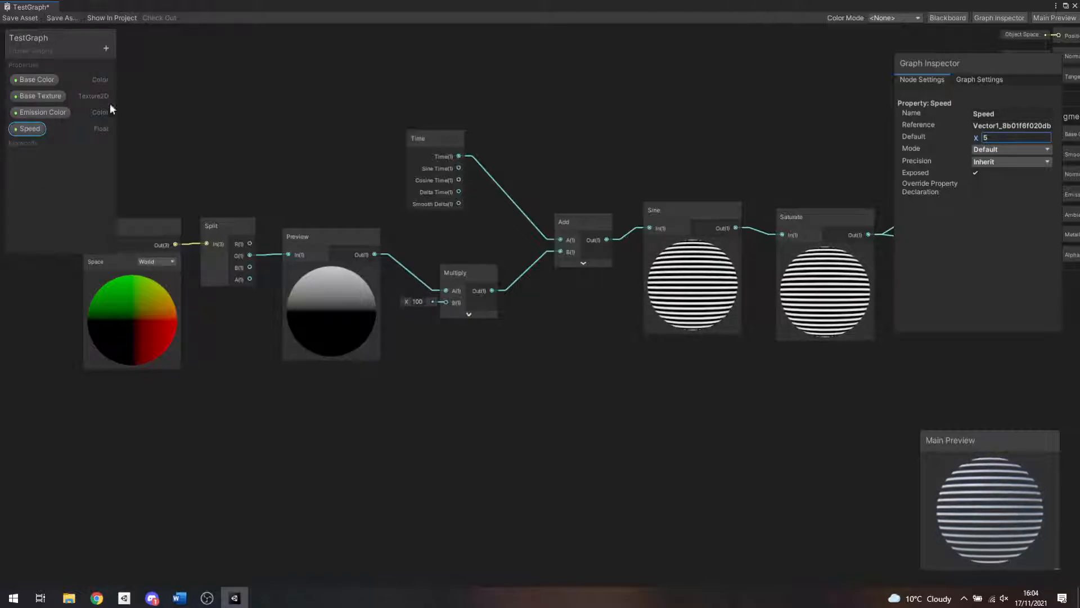
Step: Multiply the Time output by the Speed property in a new Multiply node and feed the product into the Add node's A input
{"action": "left_click_drag", "start_coordinate": [430, 135], "coordinate": [430, 79]}
{"action": "left_click_drag", "start_coordinate": [32, 130], "coordinate": [403, 173]}
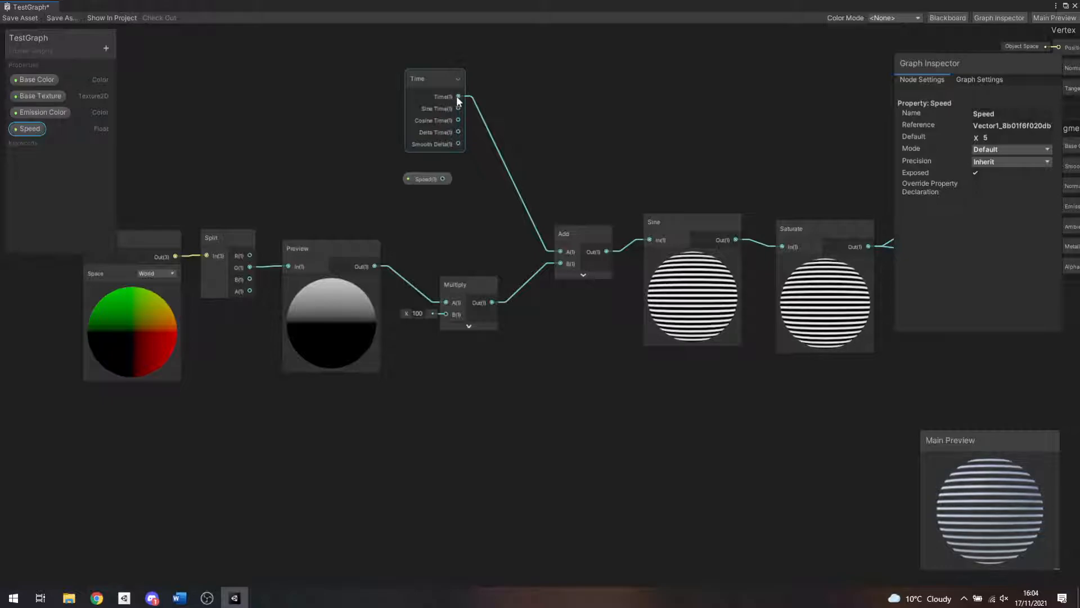
{"action": "left_click_drag", "start_coordinate": [455, 95], "coordinate": [495, 113]}
{"action": "type", "text": "mul"}
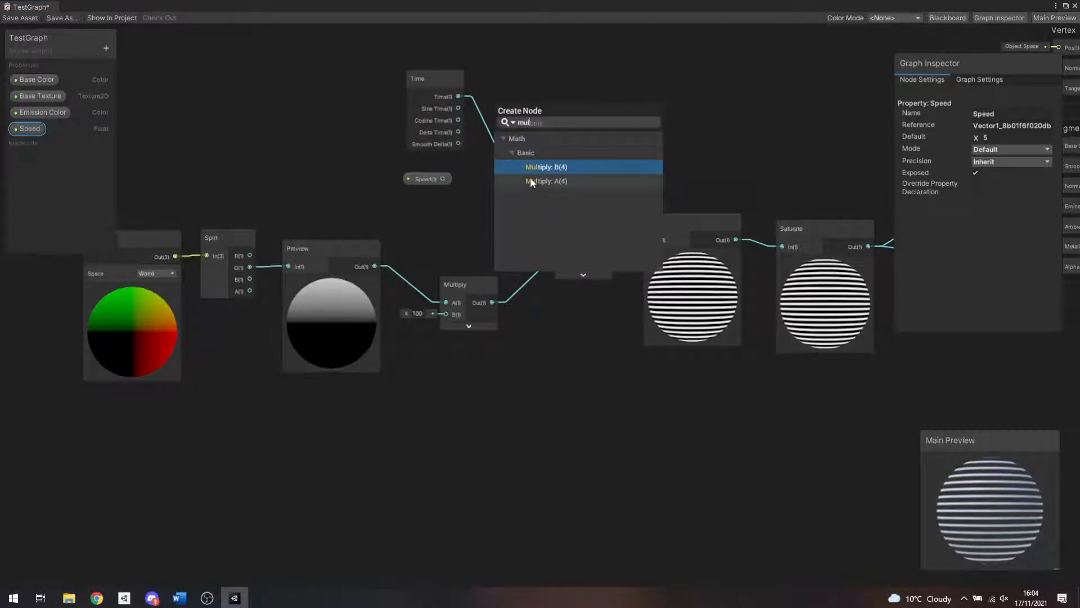
{"action": "left_click", "coordinate": [544, 181]}
{"action": "left_click_drag", "start_coordinate": [442, 178], "coordinate": [560, 251]}
{"action": "left_click", "coordinate": [536, 119]}
{"action": "left_click", "coordinate": [536, 152]}
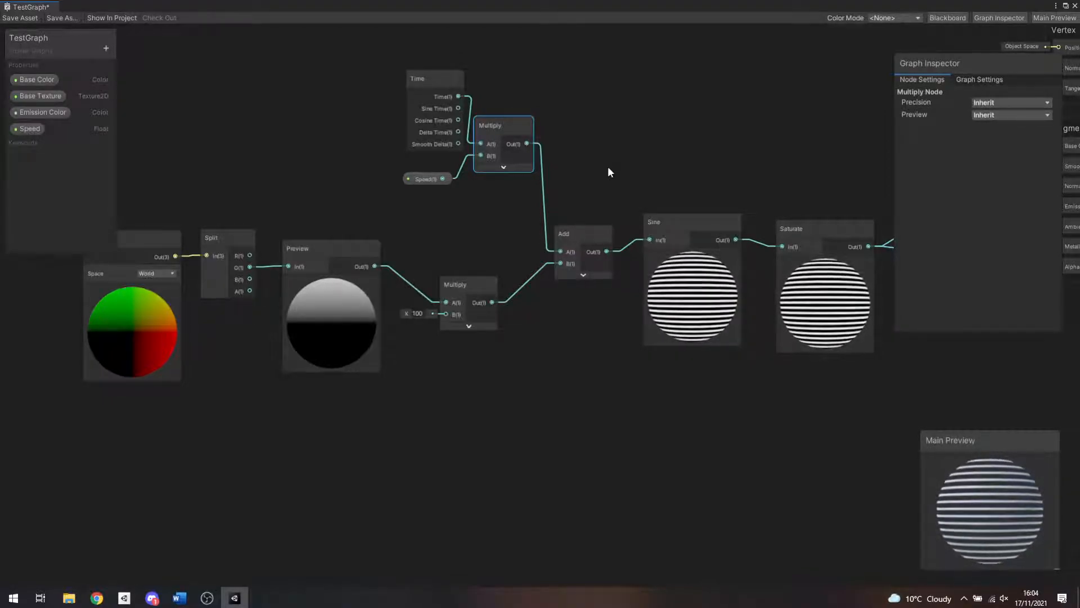
{"action": "middle_click_drag", "start_coordinate": [734, 135], "coordinate": [512, 133]}
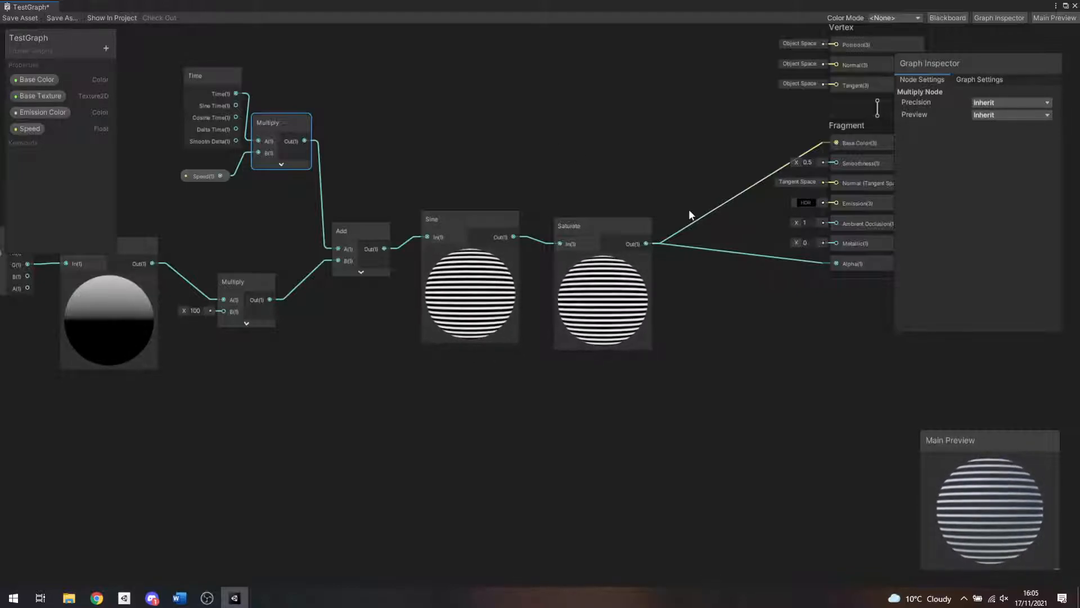
{"action": "left_click", "coordinate": [718, 207]}
{"action": "key", "text": "Delete"}
{"action": "left_click_drag", "start_coordinate": [646, 243], "coordinate": [837, 142]}
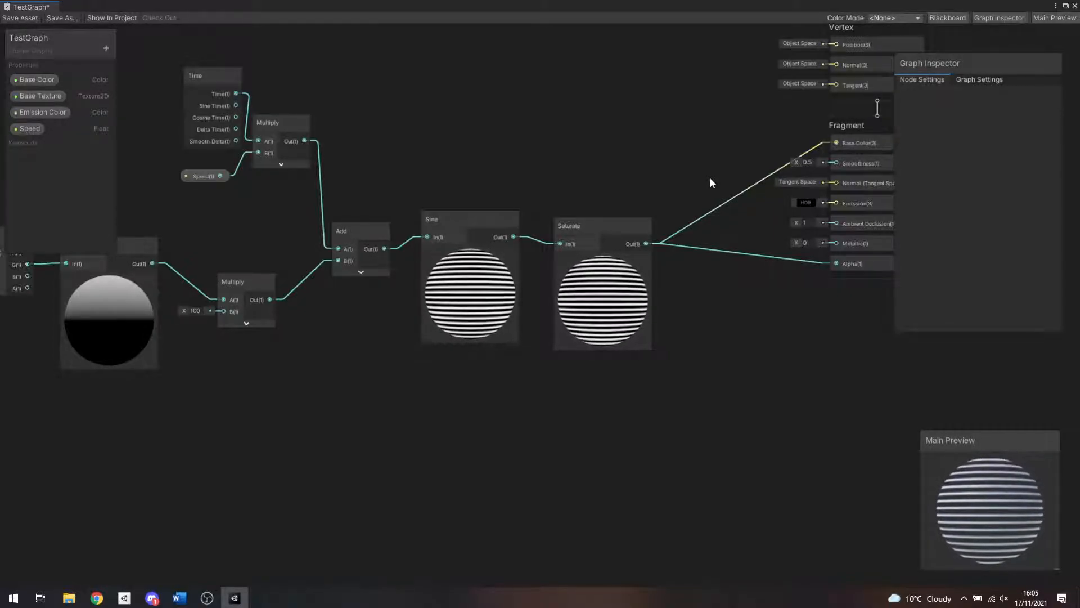
Step: Delete the connection from Saturate to Base Color and connect the Base Color property to that Fragment input instead
{"action": "right_click", "coordinate": [735, 198]}
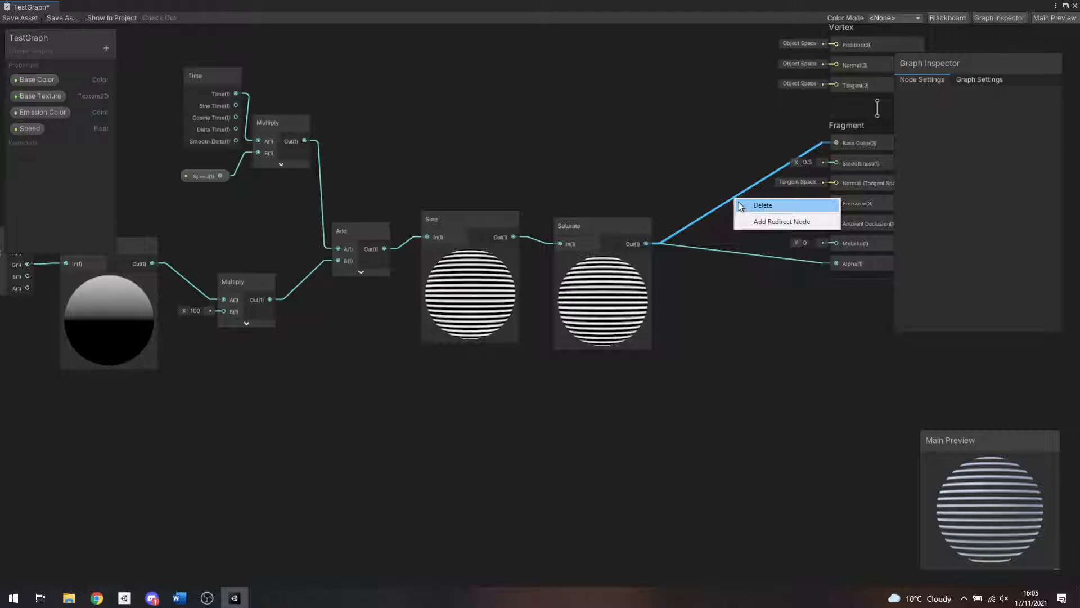
{"action": "left_click", "coordinate": [742, 206]}
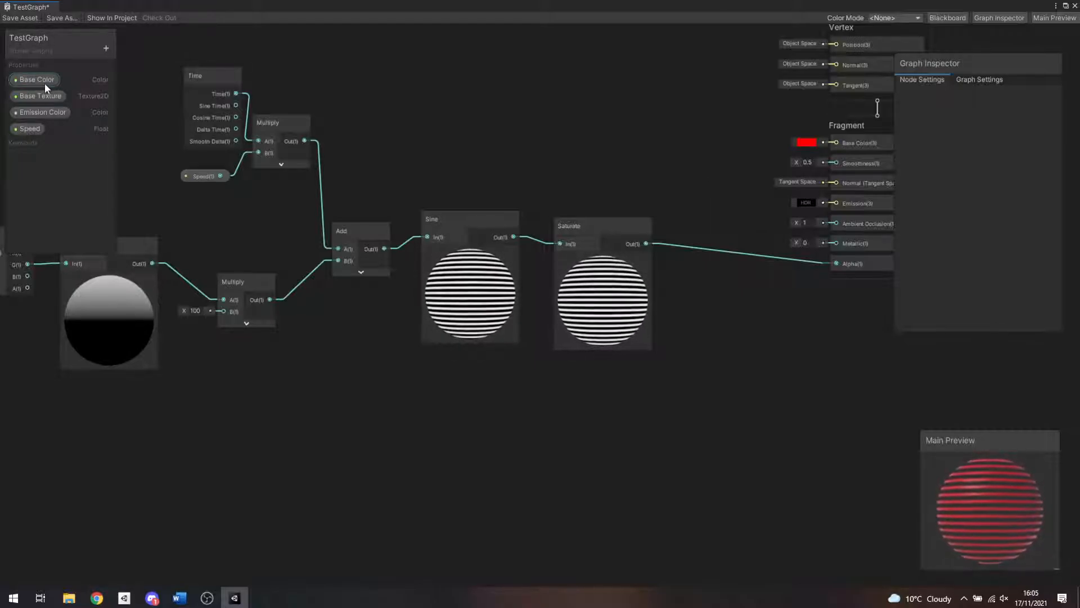
{"action": "left_click_drag", "start_coordinate": [45, 80], "coordinate": [836, 143]}
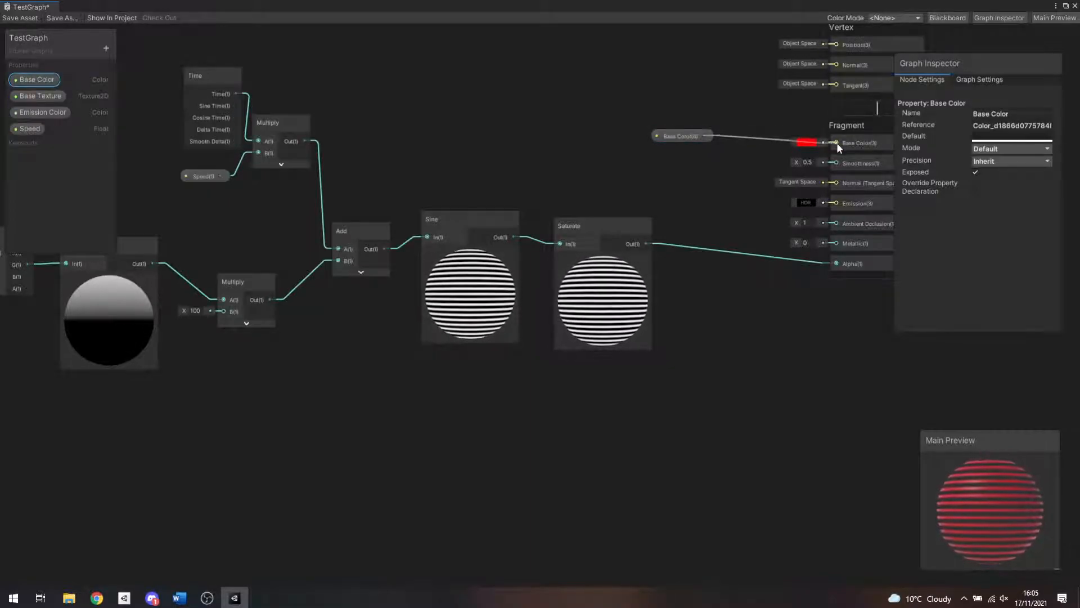
{"action": "left_click_drag", "start_coordinate": [685, 140], "coordinate": [694, 100]}
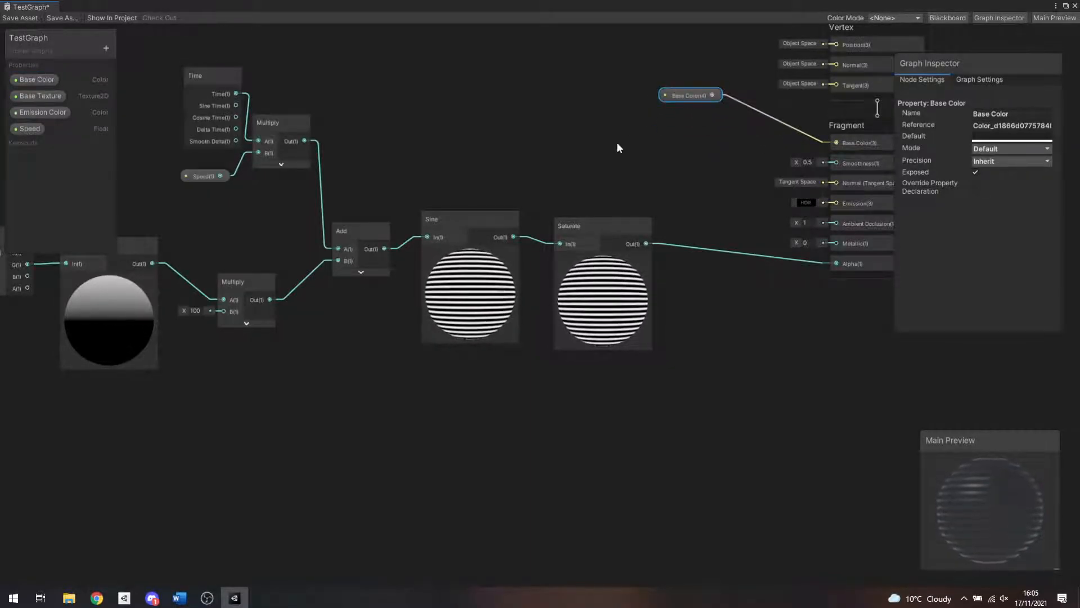
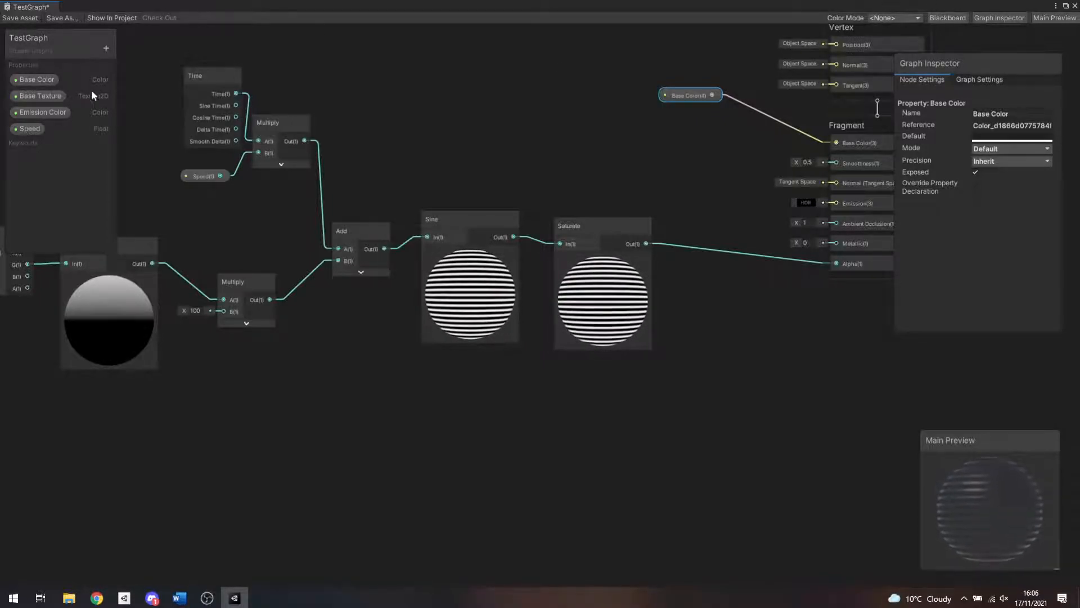
Step: Place the Emission Color property in the graph and multiply it by the Saturate output in a new Multiply node
{"action": "left_click_drag", "start_coordinate": [56, 110], "coordinate": [600, 175]}
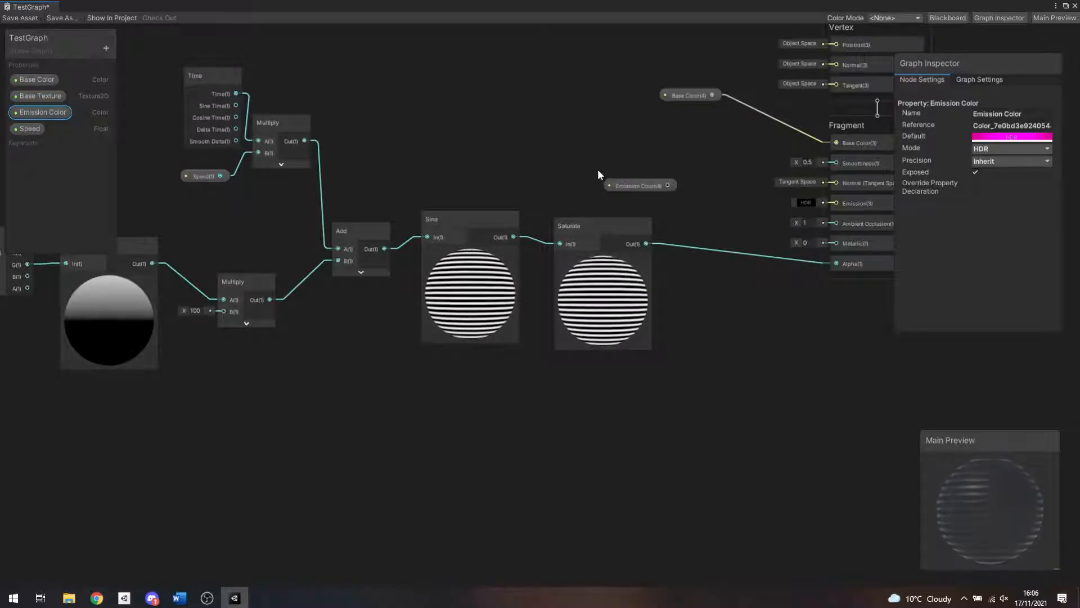
{"action": "left_click_drag", "start_coordinate": [667, 187], "coordinate": [681, 213]}
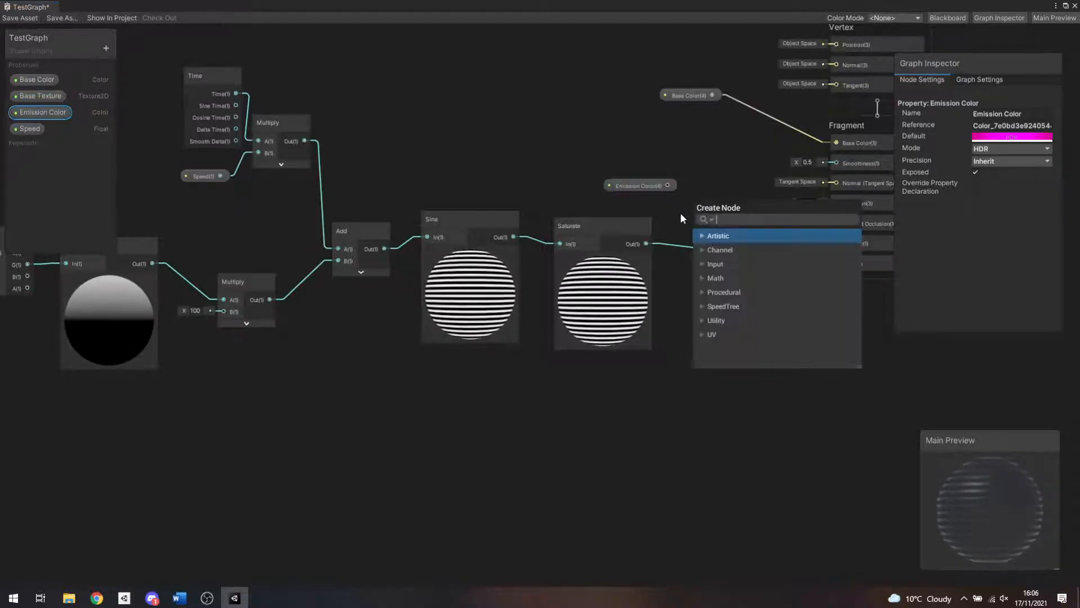
{"action": "type", "text": "mul"}
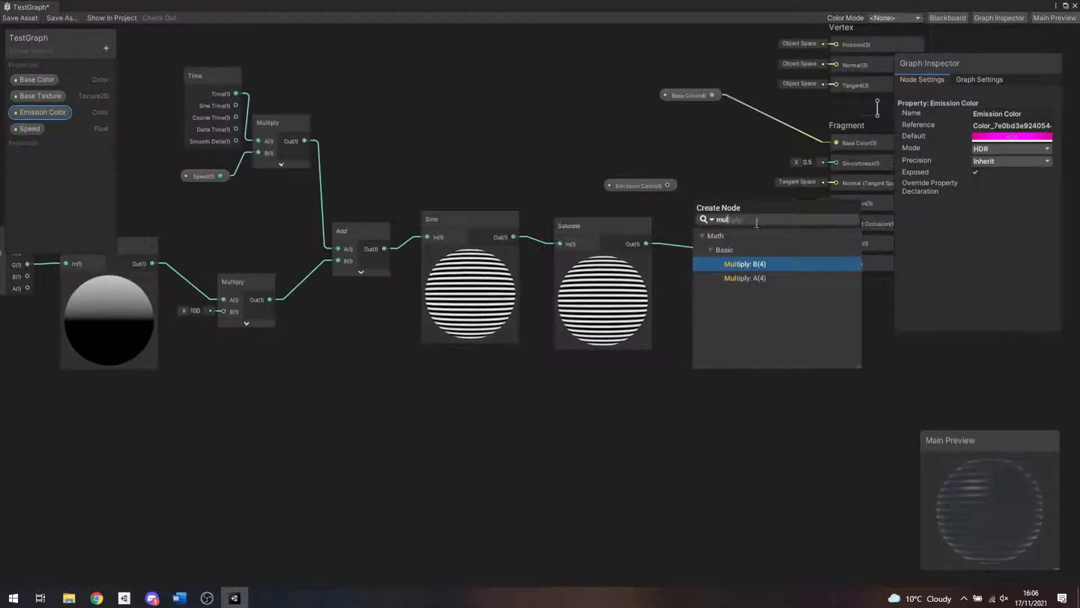
{"action": "left_click", "coordinate": [762, 278]}
{"action": "left_click", "coordinate": [609, 220]}
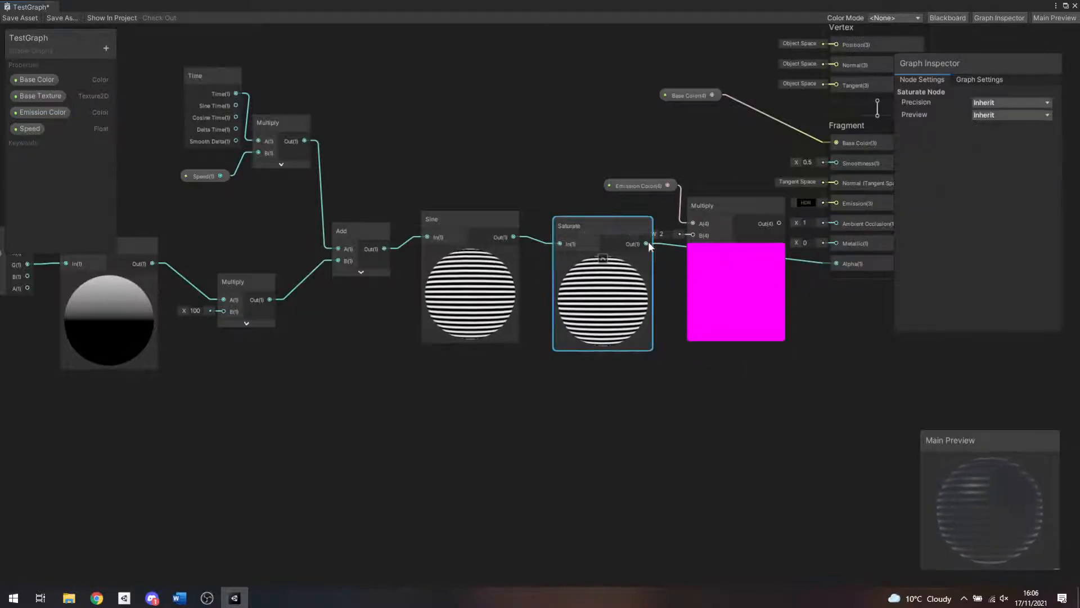
{"action": "left_click_drag", "start_coordinate": [646, 244], "coordinate": [698, 234]}
{"action": "left_click", "coordinate": [734, 248]}
Step: Tidy the positions of the Emission Color and new Multiply nodes and connect the Multiply output to Emission in the Fragment stage
{"action": "left_click_drag", "start_coordinate": [636, 188], "coordinate": [611, 180]}
{"action": "left_click_drag", "start_coordinate": [715, 214], "coordinate": [700, 203]}
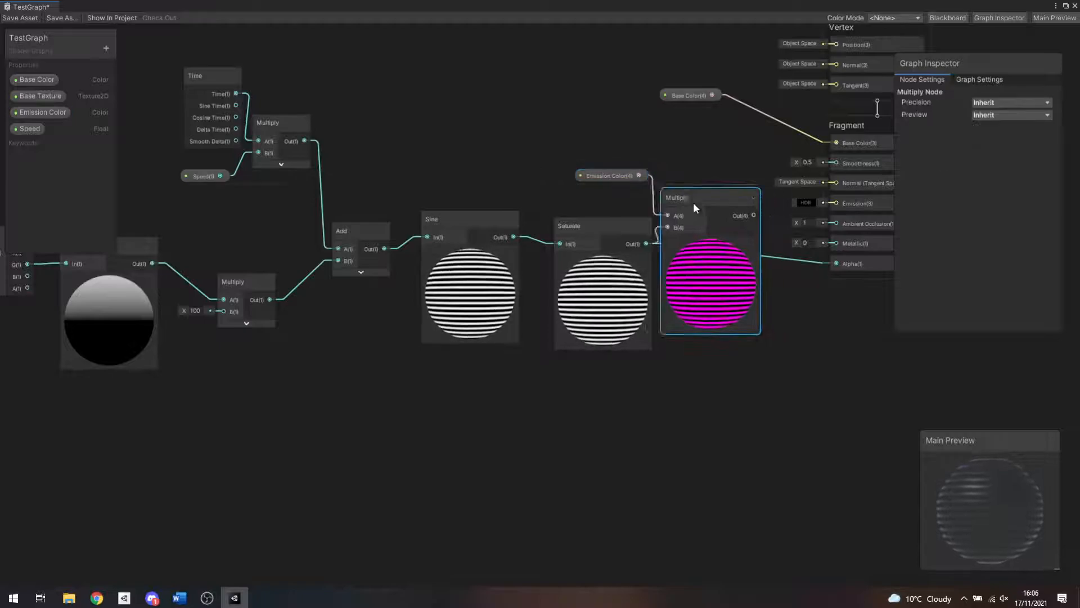
{"action": "left_click_drag", "start_coordinate": [763, 213], "coordinate": [838, 204]}
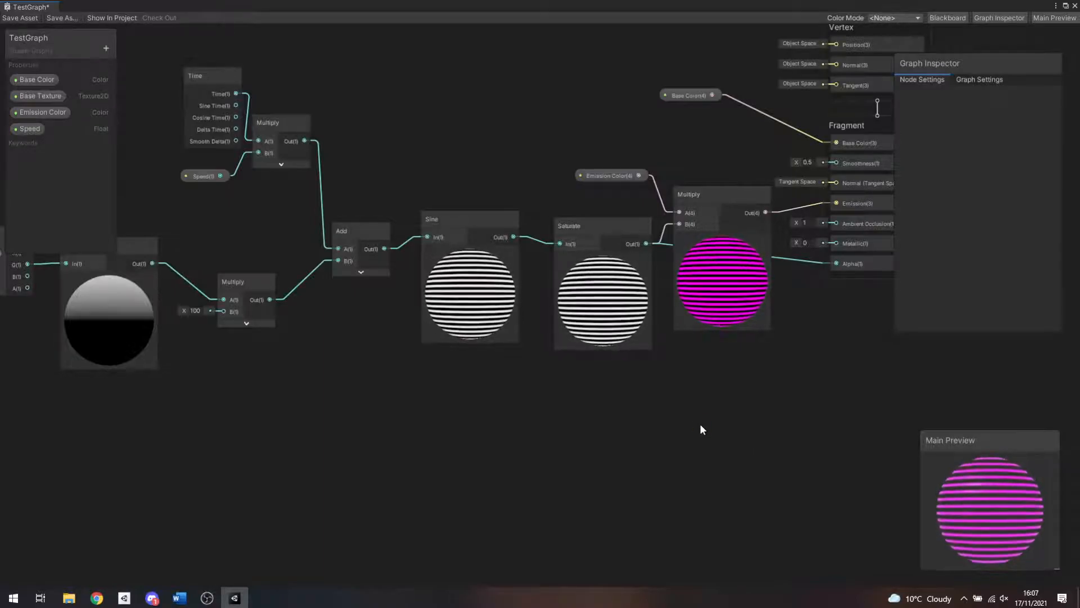
Step: Save TestGraph, dock its window back among the editor's view tabs and bring up the striped sphere in the Scene view
{"action": "left_click", "coordinate": [16, 19]}
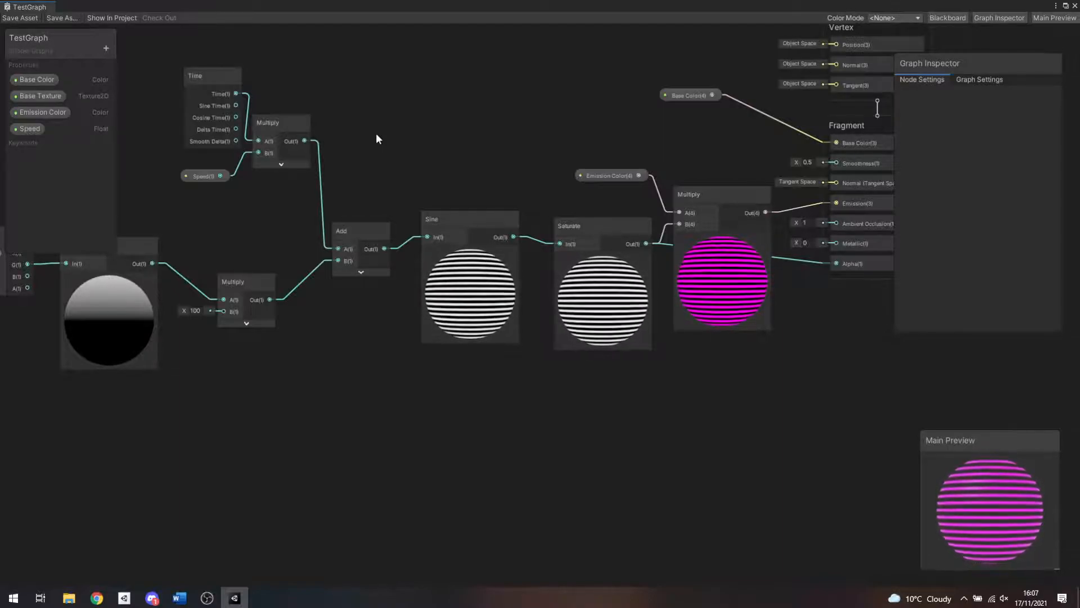
{"action": "left_click", "coordinate": [1065, 6]}
{"action": "left_click_drag", "start_coordinate": [620, 42], "coordinate": [649, 74]}
{"action": "left_click_drag", "start_coordinate": [392, 73], "coordinate": [485, 51]}
{"action": "left_click", "coordinate": [355, 47]}
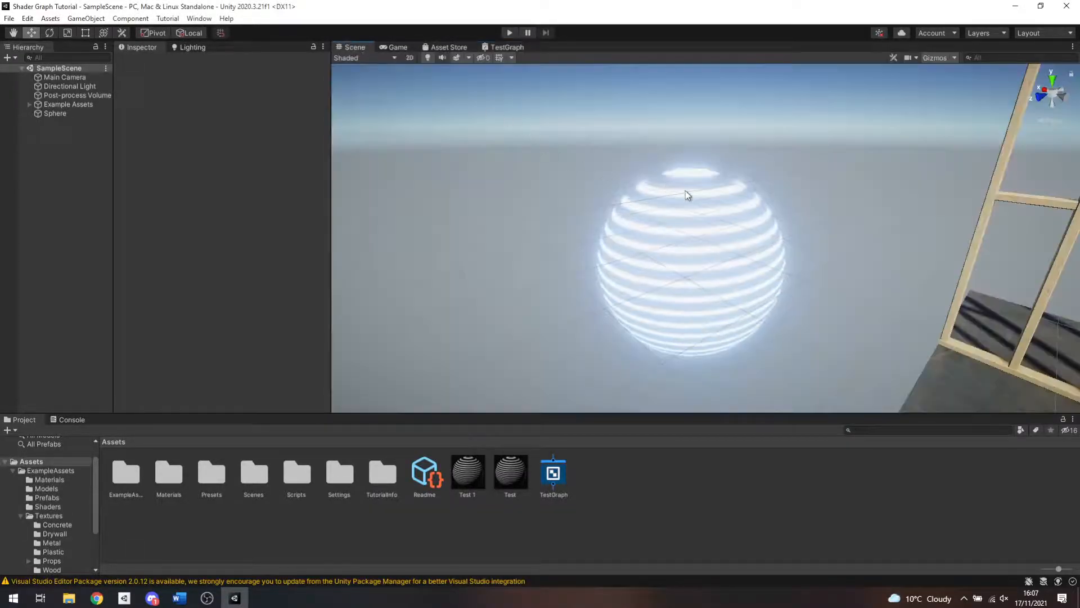
{"action": "mouse_move", "coordinate": [717, 213]}
{"action": "right_mouse_down"}
{"action": "mouse_move", "coordinate": [707, 190]}
{"action": "mouse_move", "coordinate": [710, 225]}
{"action": "mouse_move", "coordinate": [709, 216]}
{"action": "right_mouse_up"}
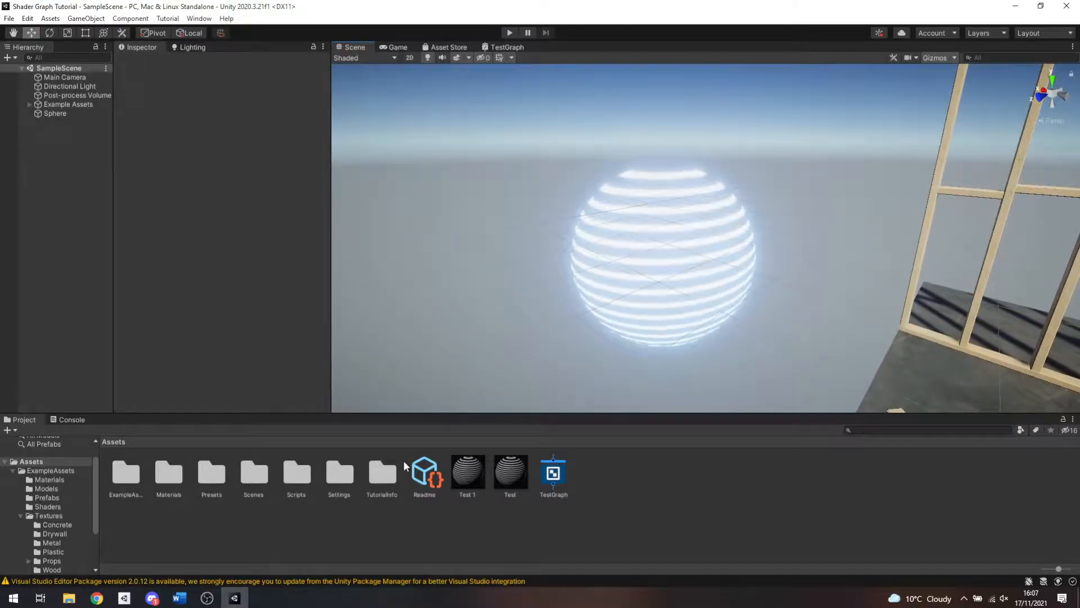
Step: Set the Test material's Base Color to white (FFFFFF)
{"action": "left_click", "coordinate": [511, 469]}
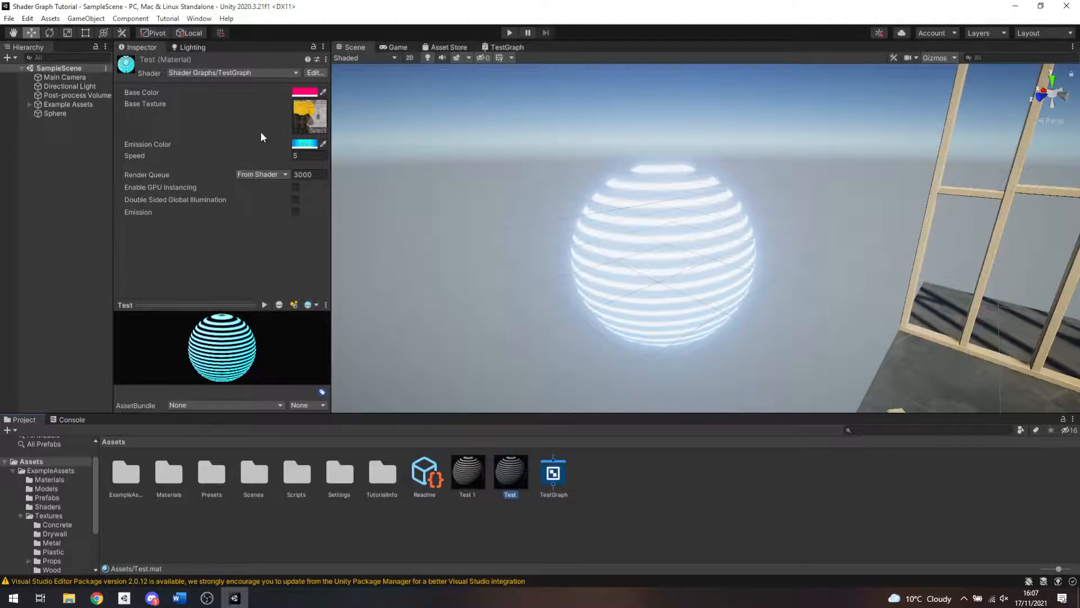
{"action": "left_click", "coordinate": [300, 92]}
{"action": "left_click_drag", "start_coordinate": [353, 156], "coordinate": [299, 125]}
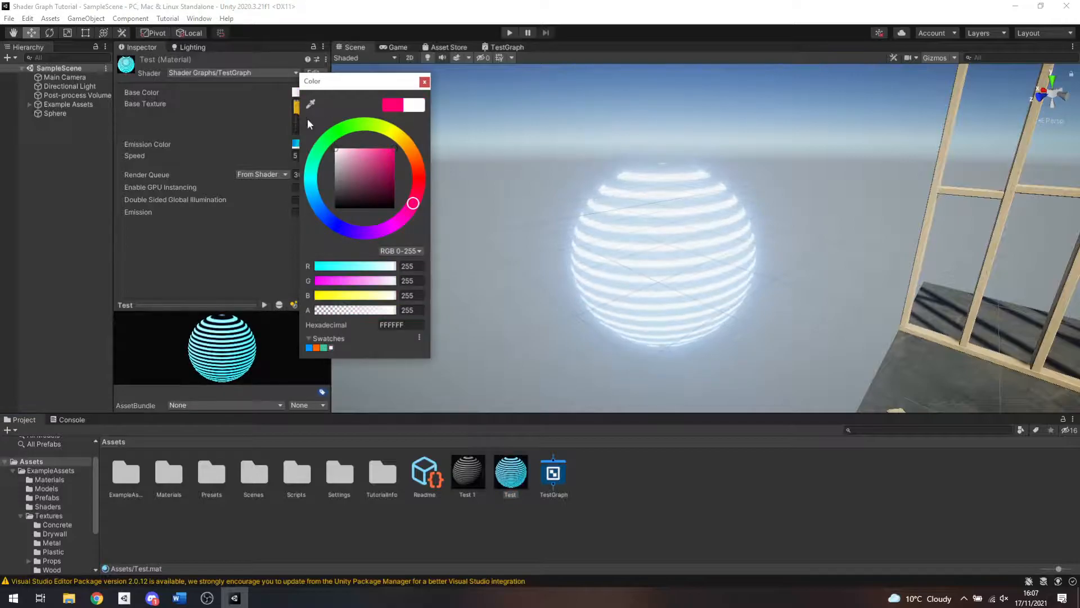
{"action": "left_click", "coordinate": [422, 82]}
Step: Set the Test material's Emission Color to a violet-blue of RGB 16, 0, 255 with intensity 5
{"action": "left_click", "coordinate": [304, 143]}
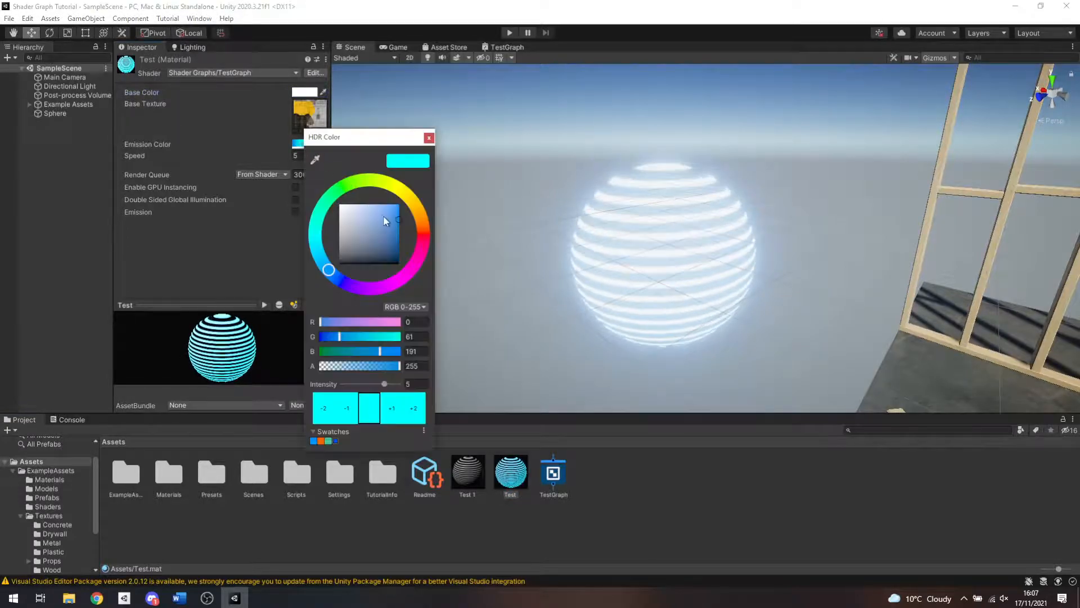
{"action": "left_click_drag", "start_coordinate": [328, 271], "coordinate": [333, 274]}
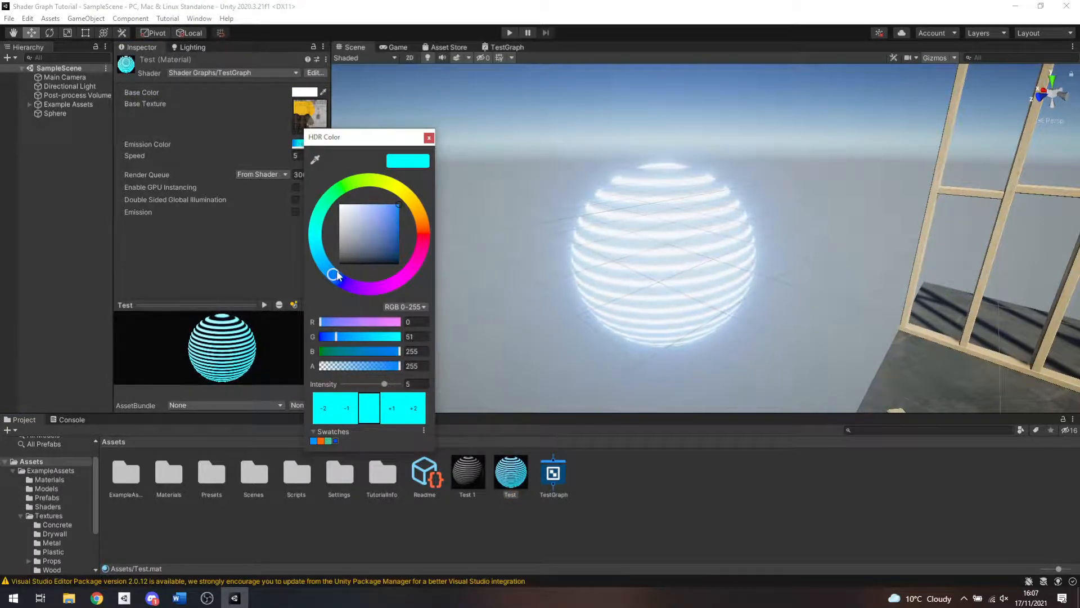
{"action": "left_click", "coordinate": [411, 384]}
{"action": "left_click", "coordinate": [412, 384]}
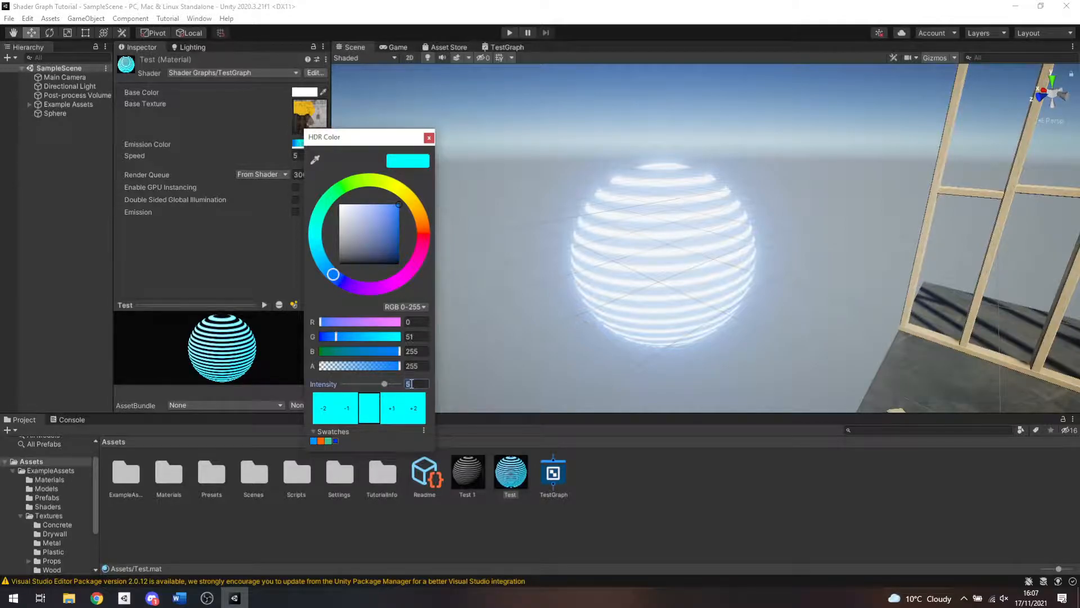
{"action": "type", "text": "35"}
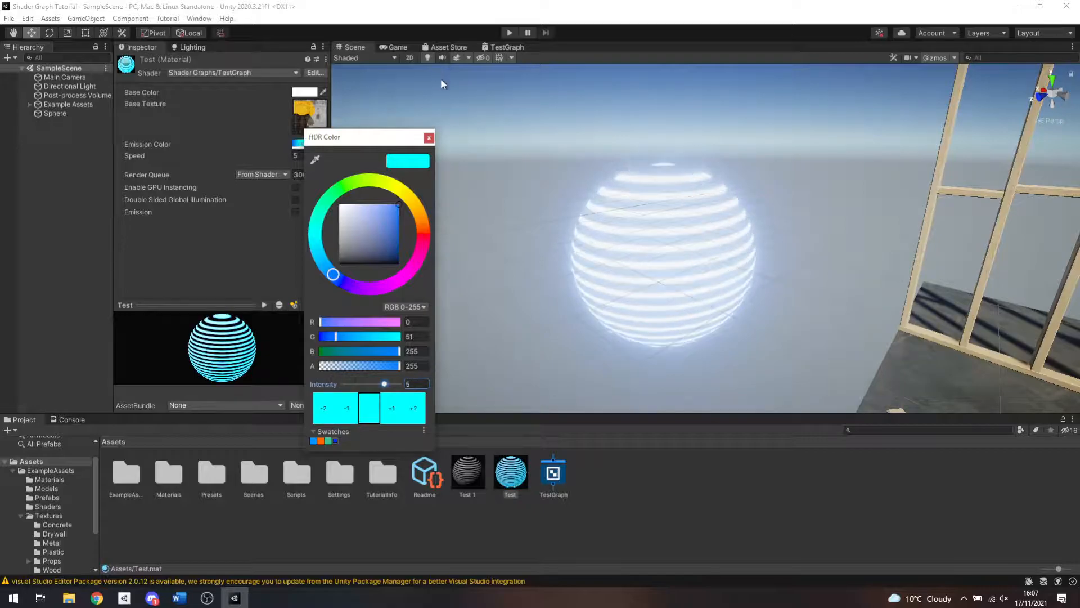
{"action": "mouse_move", "coordinate": [336, 277]}
{"action": "left_mouse_down"}
{"action": "mouse_move", "coordinate": [396, 187]}
{"action": "mouse_move", "coordinate": [402, 304]}
{"action": "mouse_move", "coordinate": [432, 250]}
{"action": "mouse_move", "coordinate": [400, 187]}
{"action": "mouse_move", "coordinate": [329, 188]}
{"action": "mouse_move", "coordinate": [296, 233]}
{"action": "mouse_move", "coordinate": [308, 278]}
{"action": "mouse_move", "coordinate": [382, 299]}
{"action": "mouse_move", "coordinate": [430, 248]}
{"action": "mouse_move", "coordinate": [400, 185]}
{"action": "mouse_move", "coordinate": [322, 209]}
{"action": "mouse_move", "coordinate": [309, 266]}
{"action": "mouse_move", "coordinate": [341, 292]}
{"action": "left_mouse_up"}
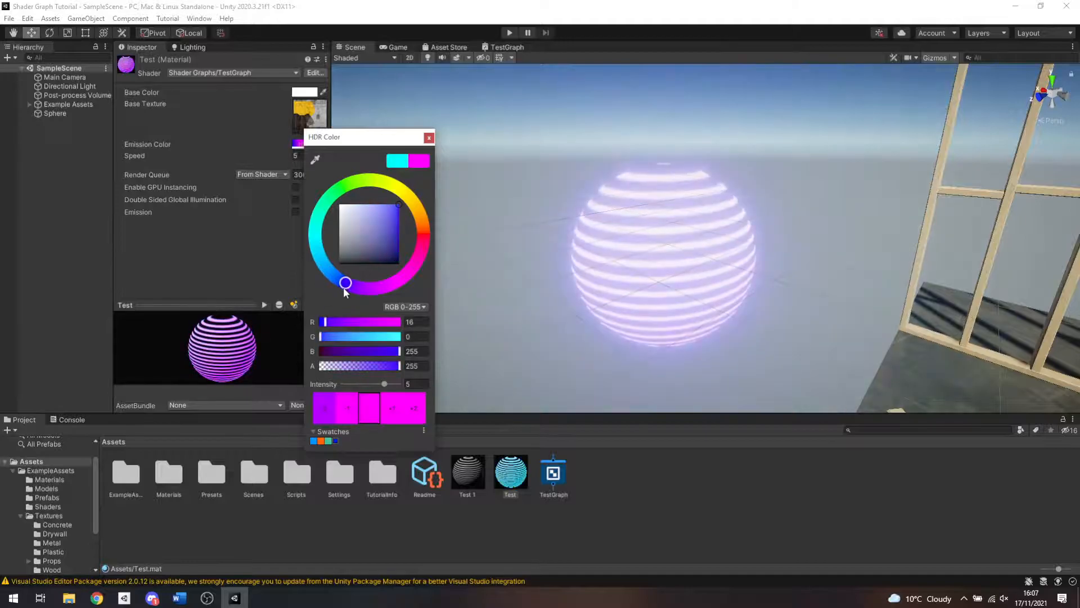
{"action": "left_click", "coordinate": [429, 138]}
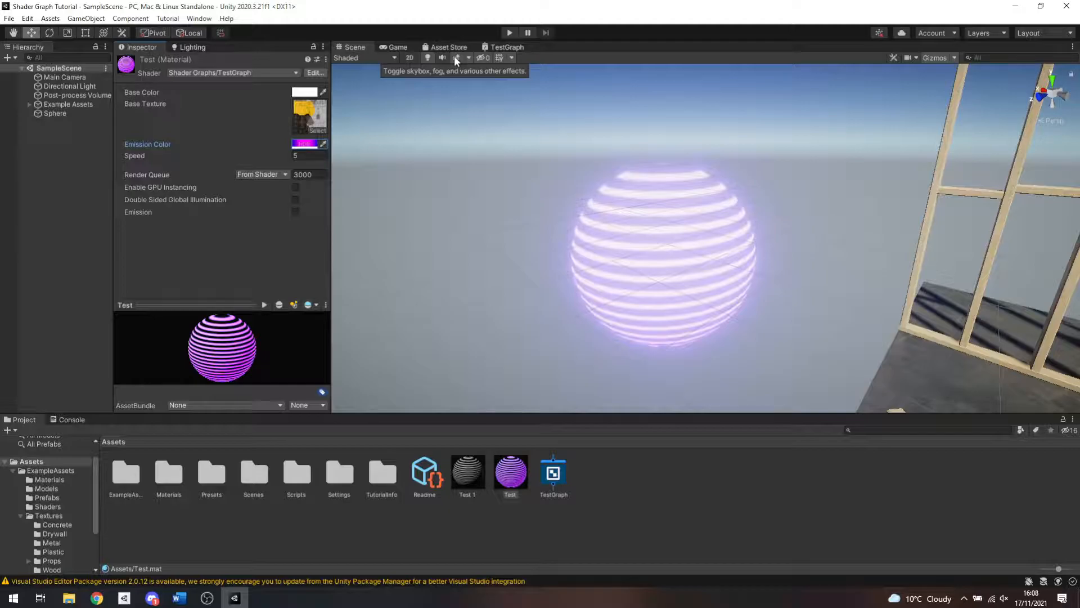
Step: Examine the Scene view's effects options, including Always Refresh
{"action": "left_click", "coordinate": [470, 58]}
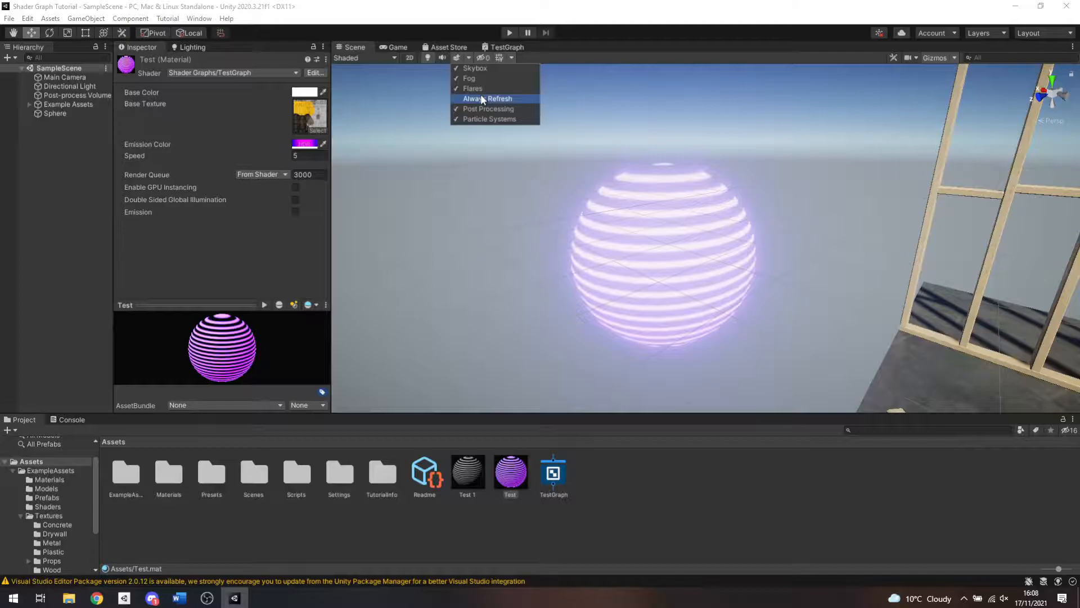
{"action": "left_click", "coordinate": [417, 226]}
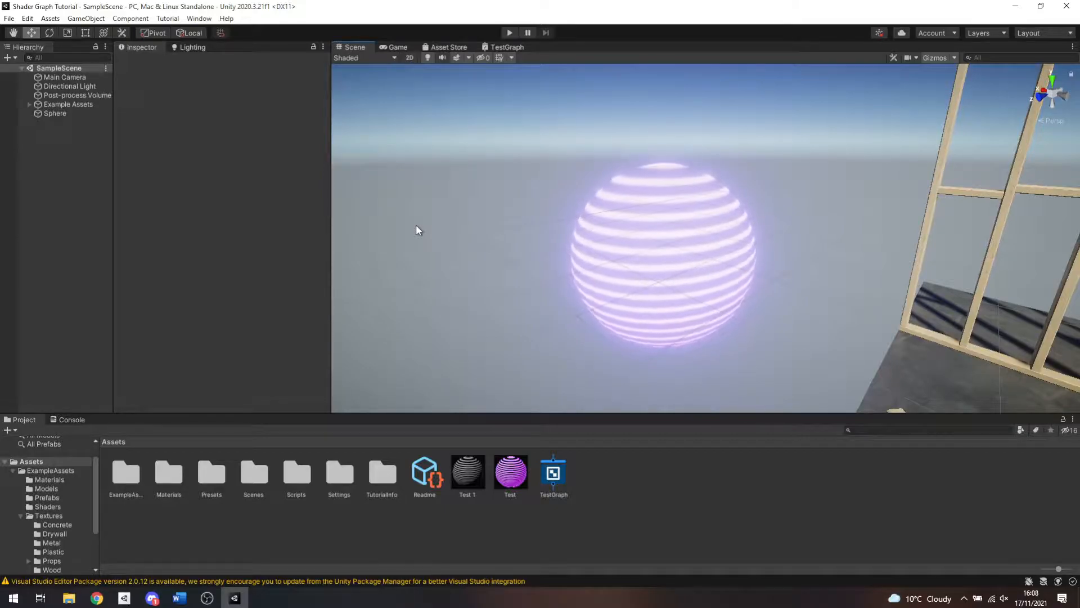
Step: Undock TestGraph into a maximized window and add a Float property named Scanline Density
{"action": "left_click_drag", "start_coordinate": [505, 47], "coordinate": [652, 226]}
{"action": "left_click", "coordinate": [1015, 46]}
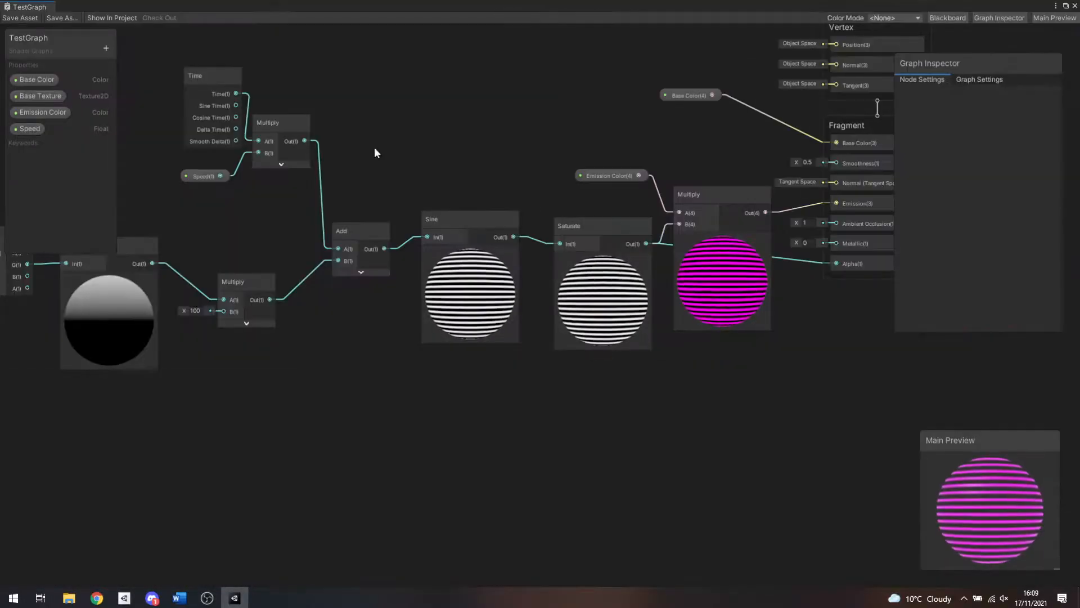
{"action": "left_click", "coordinate": [106, 47]}
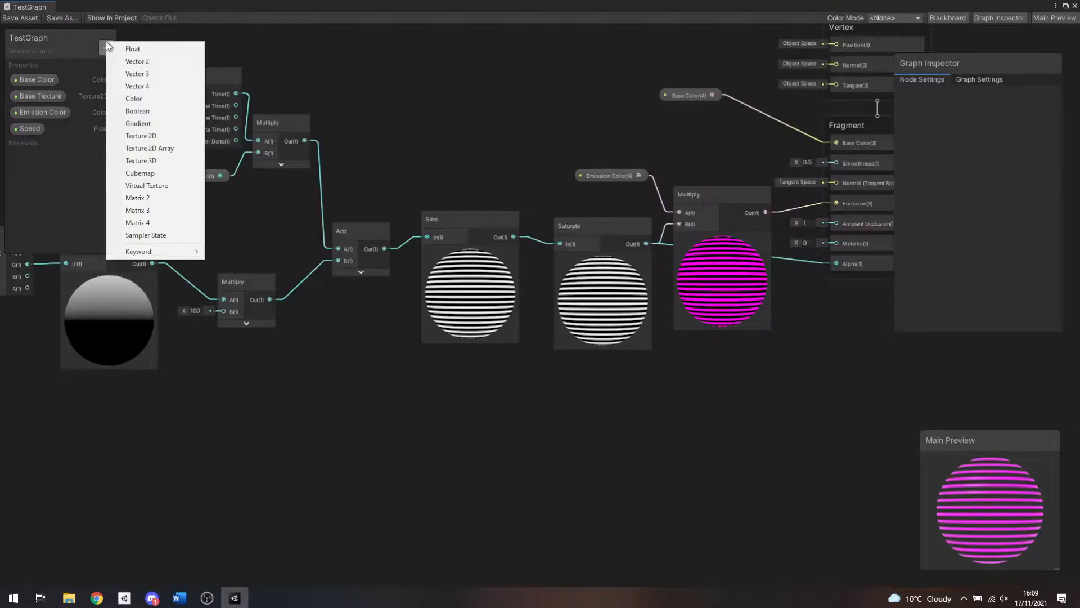
{"action": "left_click", "coordinate": [130, 48]}
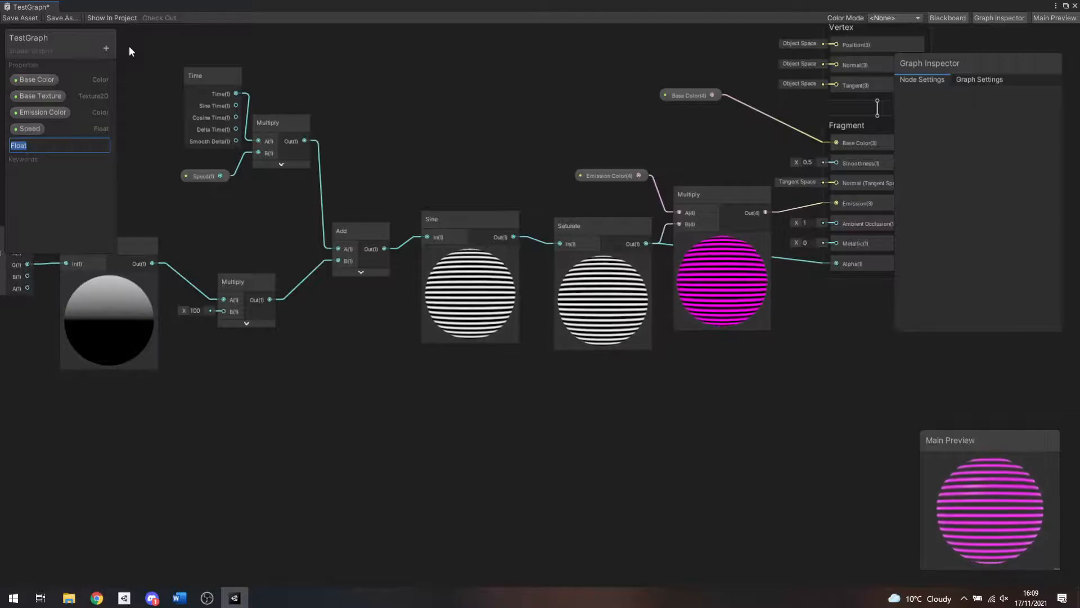
{"action": "type", "text": "Sc"}
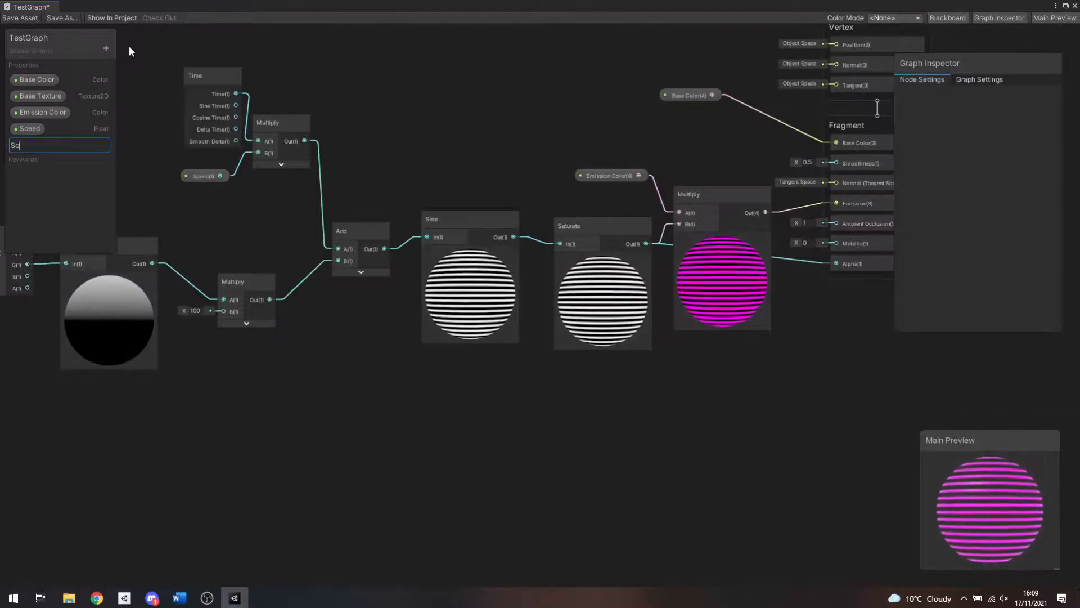
{"action": "type", "text": "ale"}
{"action": "key", "text": "BackSpace"}
{"action": "key", "text": "BackSpace"}
{"action": "key", "text": "BackSpace"}
{"action": "type", "text": "n"}
{"action": "key", "text": "BackSpace"}
{"action": "type", "text": "anline "}
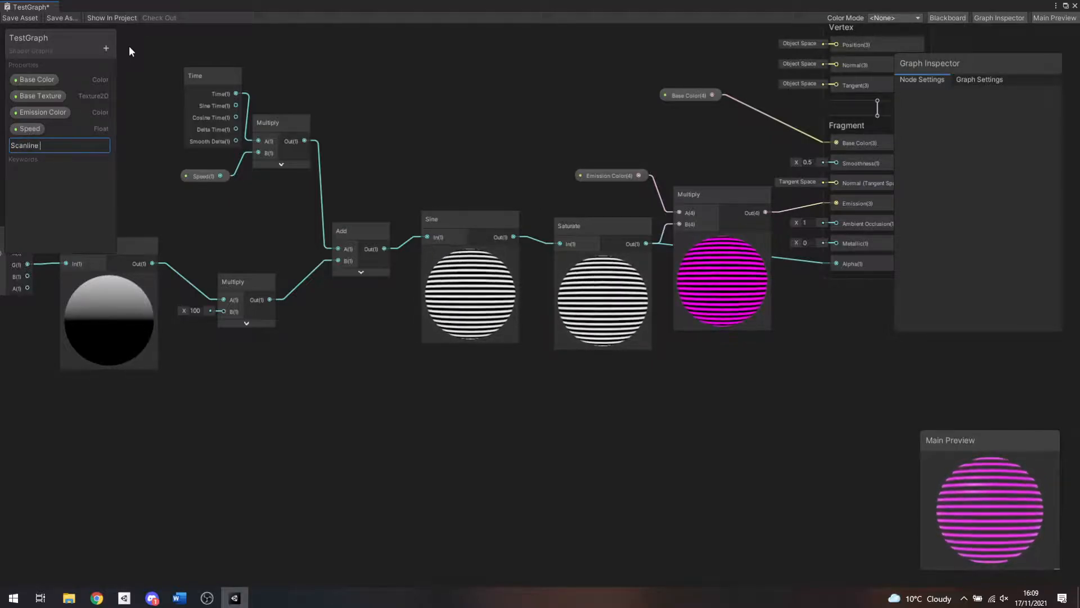
{"action": "type", "text": "Density"}
{"action": "key", "text": "Return"}
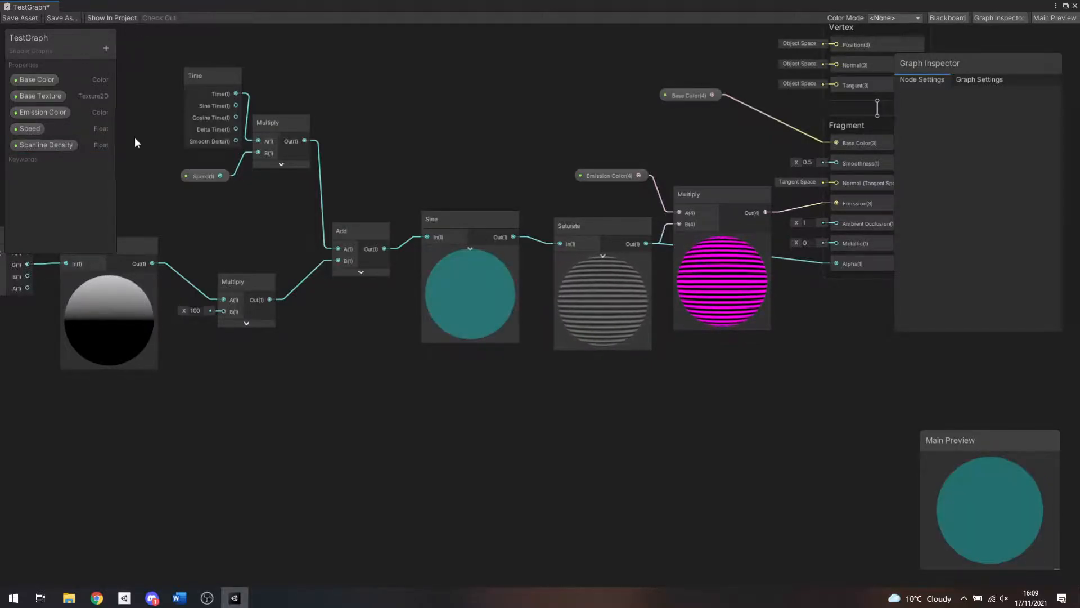
Step: Set the default value of the Scanline Density property to 100
{"action": "left_click", "coordinate": [65, 145]}
{"action": "left_click", "coordinate": [998, 137]}
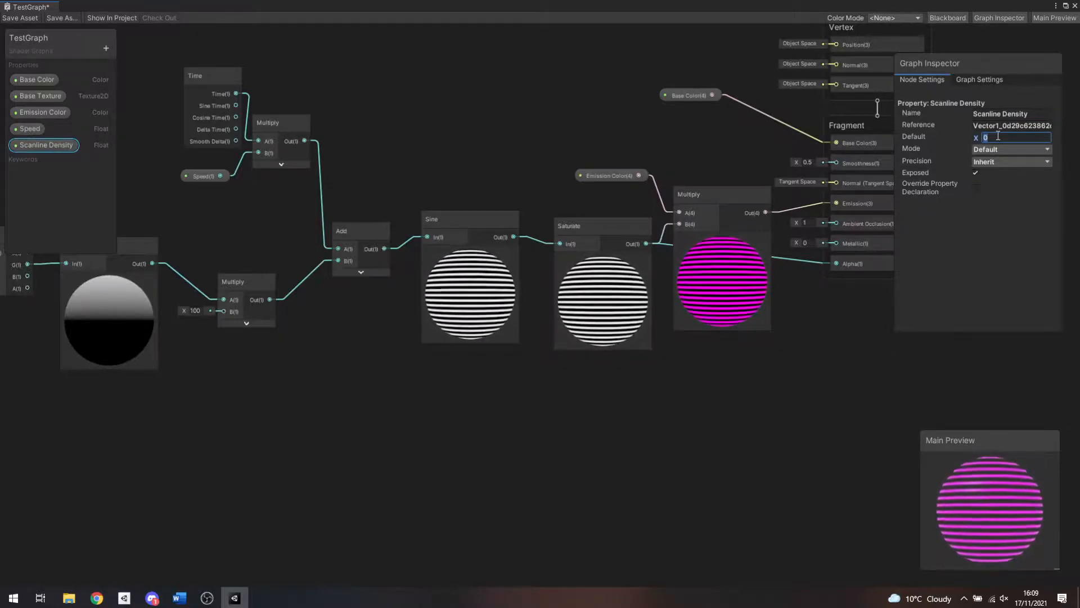
{"action": "type", "text": "100"}
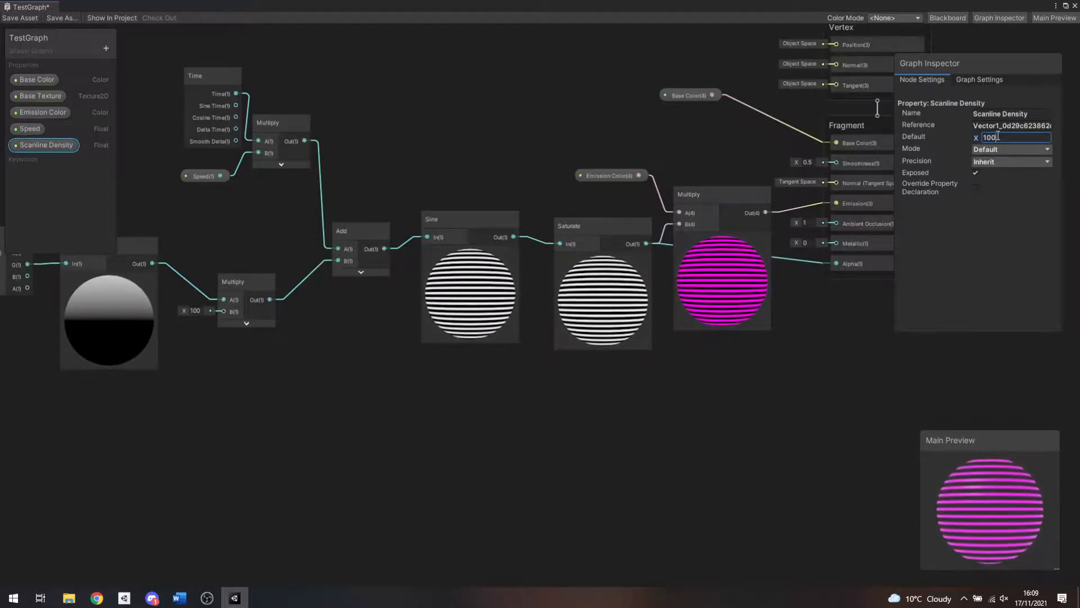
Step: Place the Scanline Density property in the graph and connect it to the B input of the Multiply node fed by Preview
{"action": "middle_click_drag", "start_coordinate": [289, 335], "coordinate": [441, 316]}
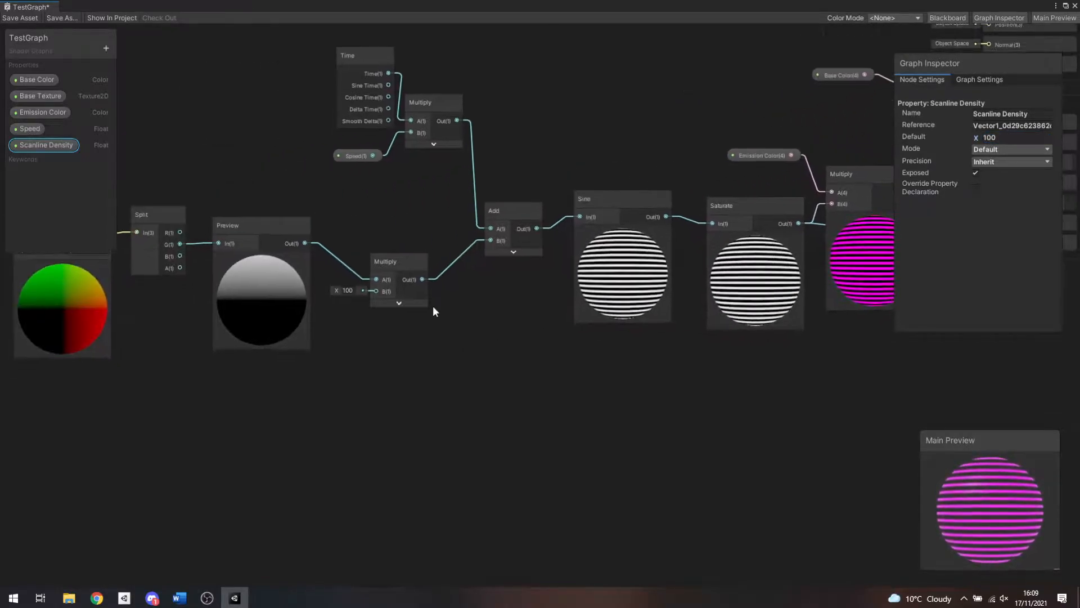
{"action": "left_click", "coordinate": [388, 261]}
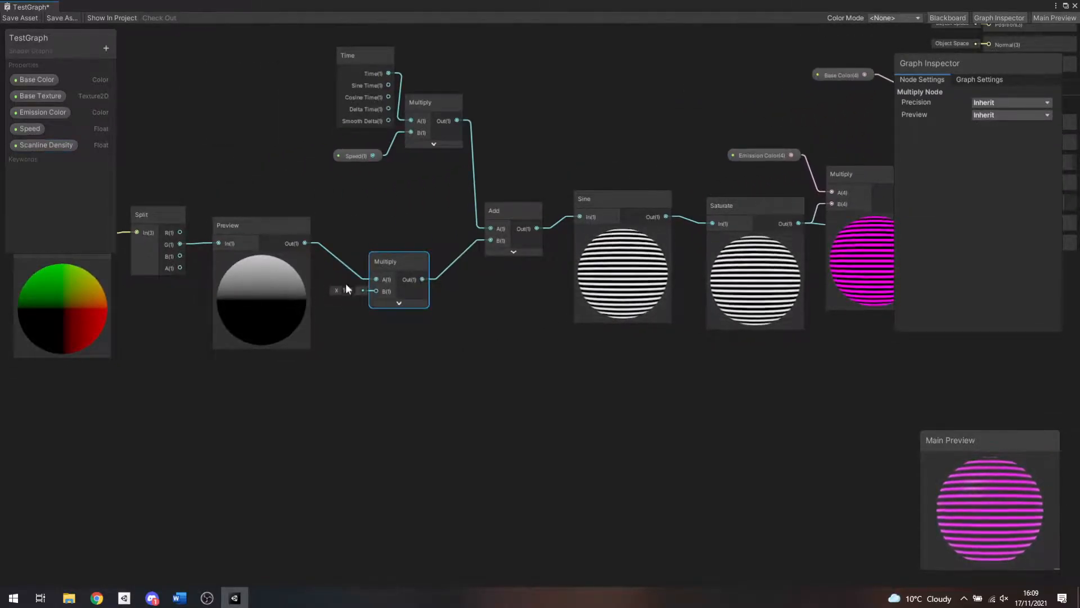
{"action": "left_click_drag", "start_coordinate": [50, 144], "coordinate": [231, 380]}
{"action": "mouse_move", "coordinate": [295, 386]}
{"action": "left_mouse_down"}
{"action": "mouse_move", "coordinate": [381, 312]}
{"action": "mouse_move", "coordinate": [376, 291]}
{"action": "mouse_move", "coordinate": [297, 384]}
{"action": "left_mouse_up"}
{"action": "left_click", "coordinate": [397, 370]}
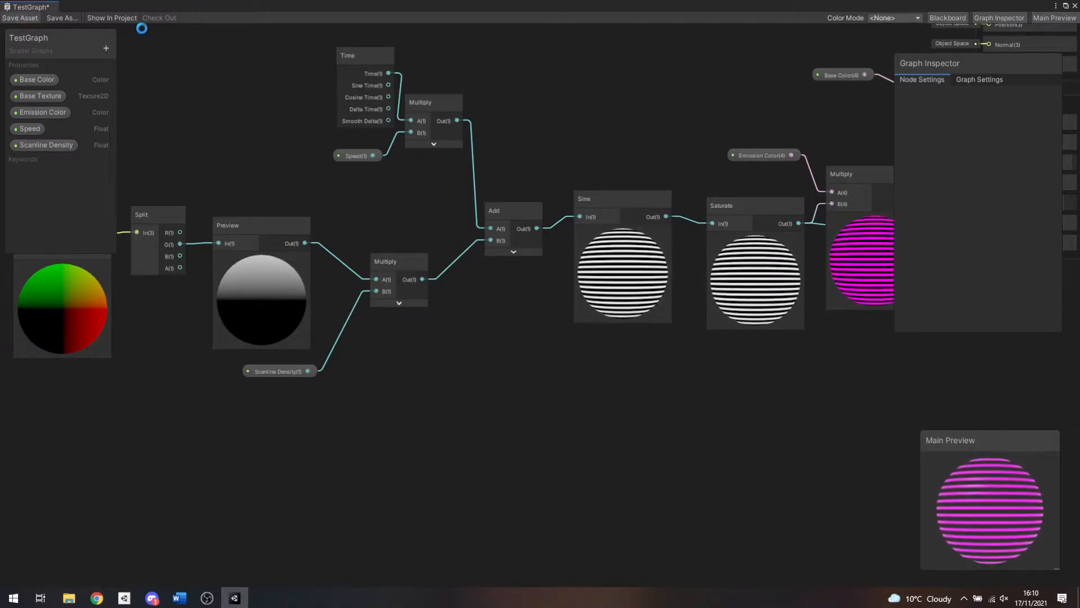
Step: Save TestGraph, dock its window back among the editor's view tabs and return to the Scene view
{"action": "left_click", "coordinate": [1068, 7]}
{"action": "left_click_drag", "start_coordinate": [698, 50], "coordinate": [819, 91]}
{"action": "left_click_drag", "start_coordinate": [448, 87], "coordinate": [481, 49]}
{"action": "left_click", "coordinate": [360, 49]}
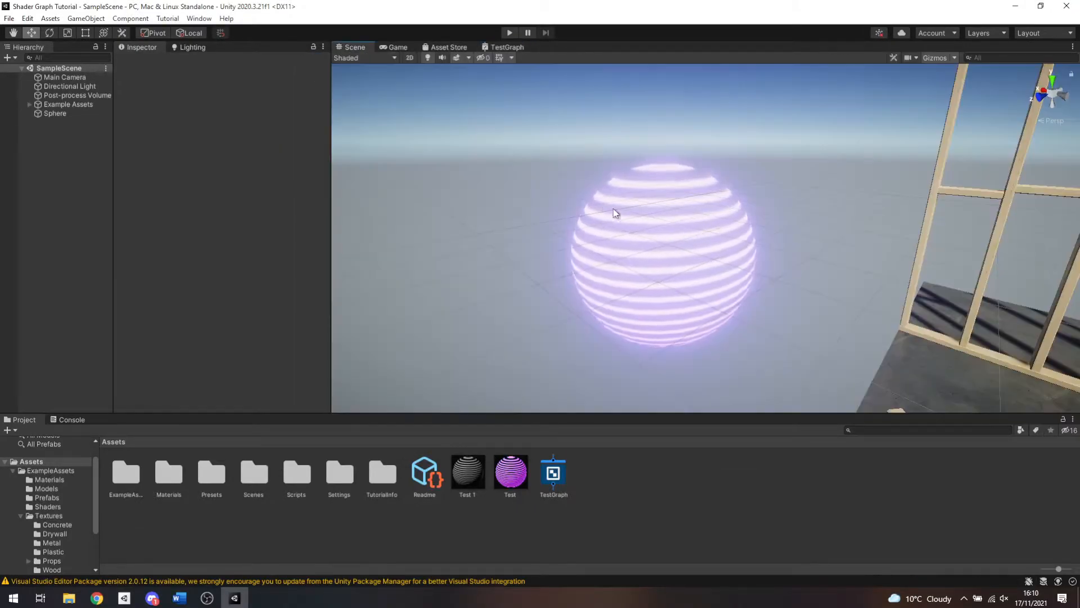
Step: Set the Test material's Scanline Density to 500
{"action": "left_click", "coordinate": [495, 472]}
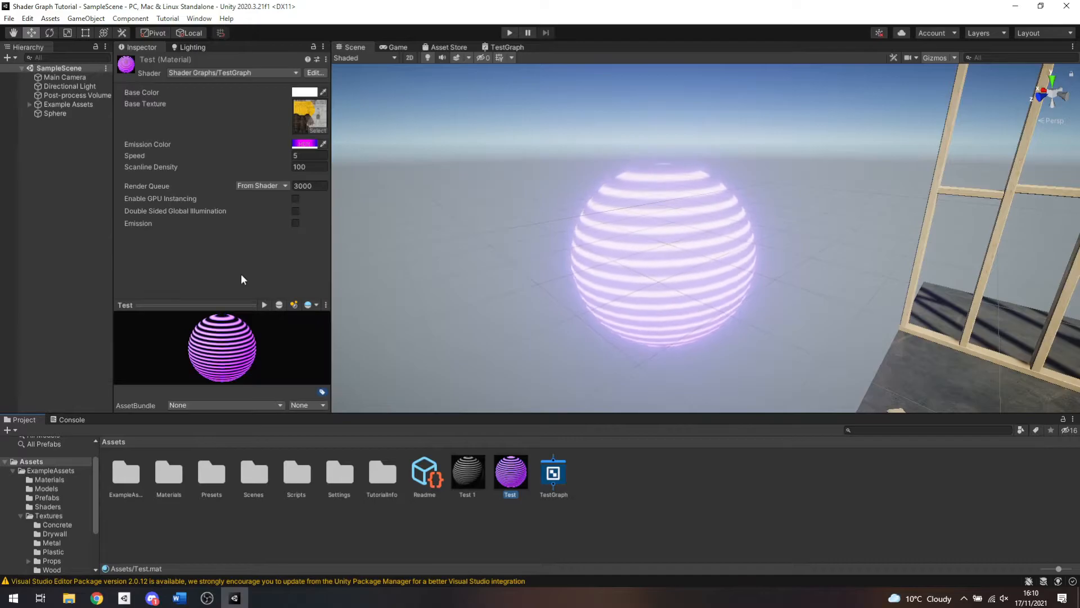
{"action": "left_click", "coordinate": [320, 167]}
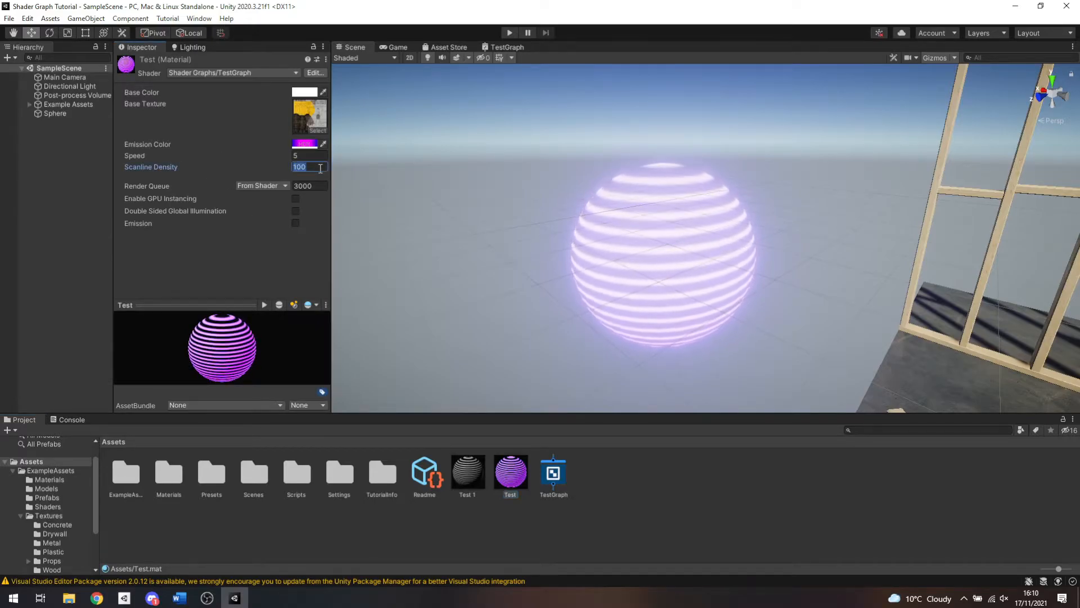
{"action": "type", "text": "500"}
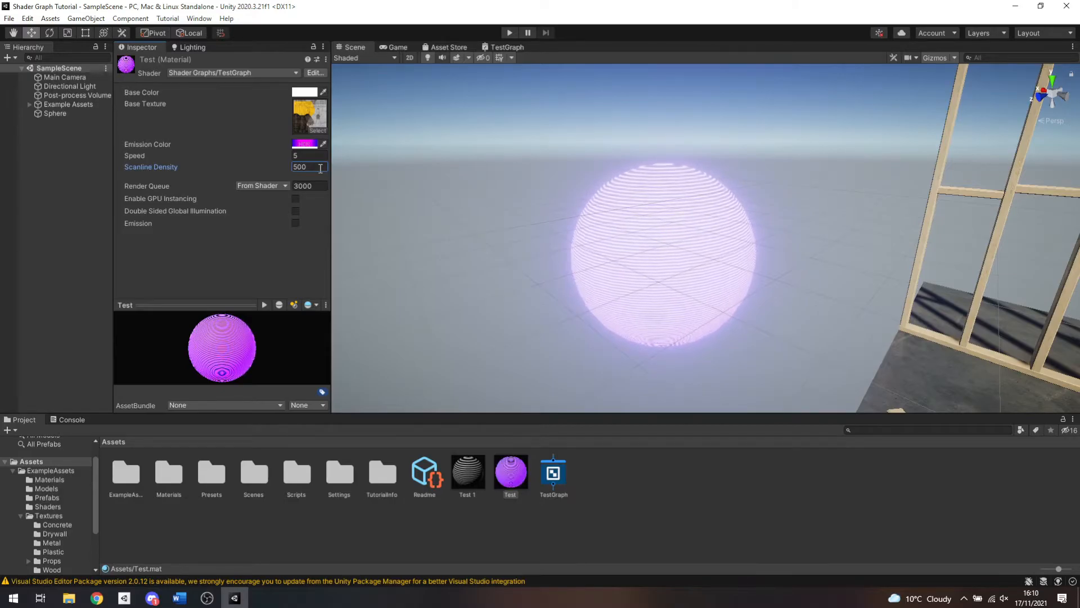